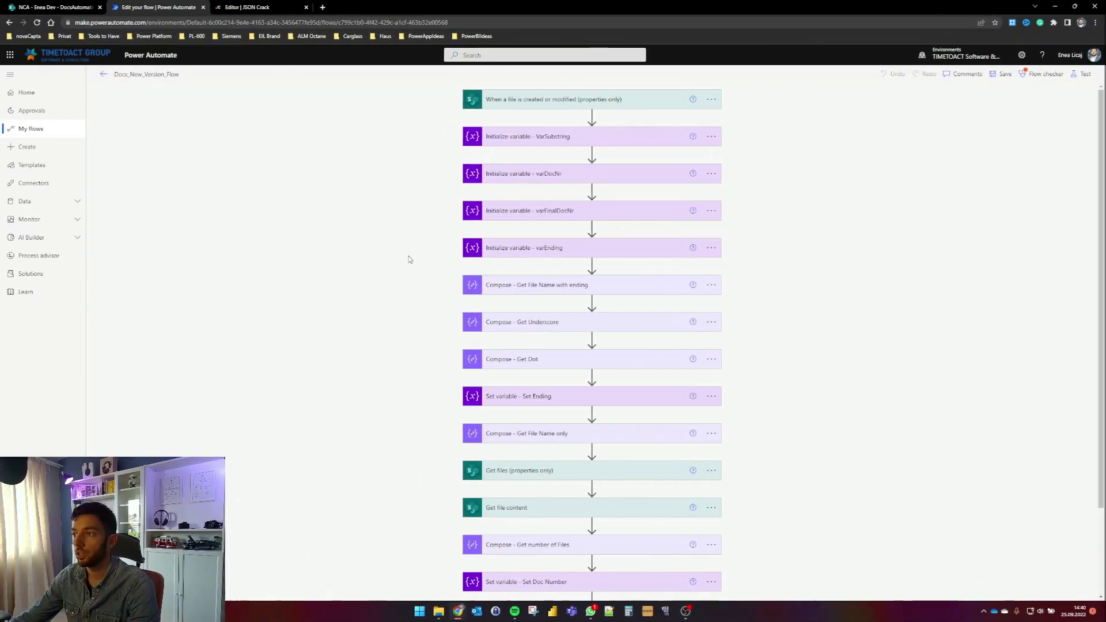
# Step: Review the flow's actions and inspect the Final_Destination and Docs_Upload_Folder folders in the SharePoint DocsAutomation library
pyautogui.scroll(-2, 409, 259)
pyautogui.scroll(2, 409, 259)
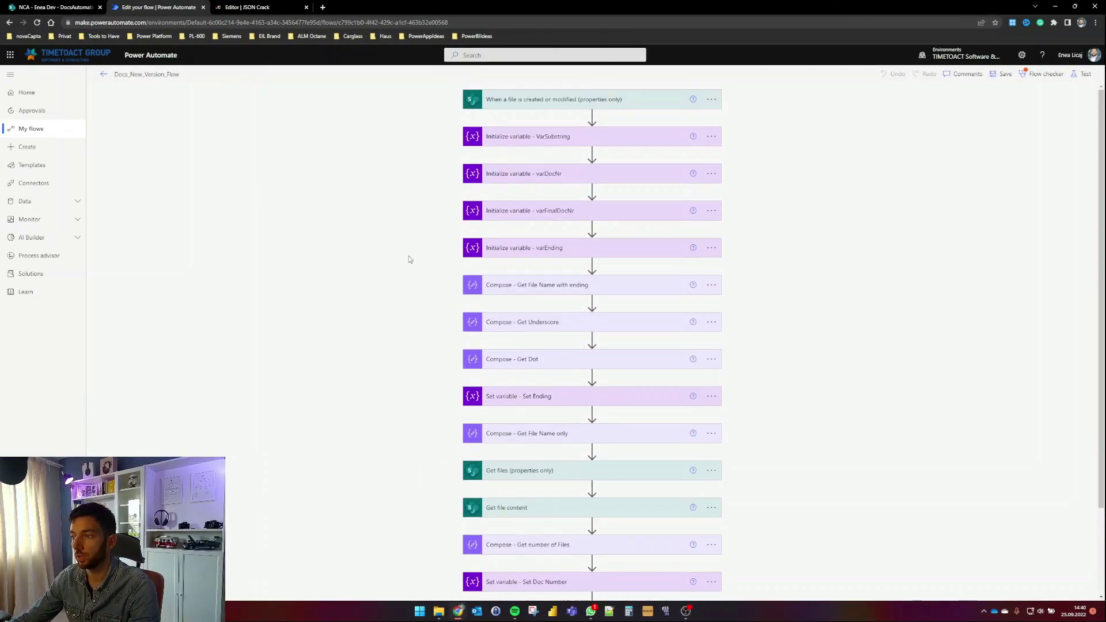
pyautogui.click(55, 6)
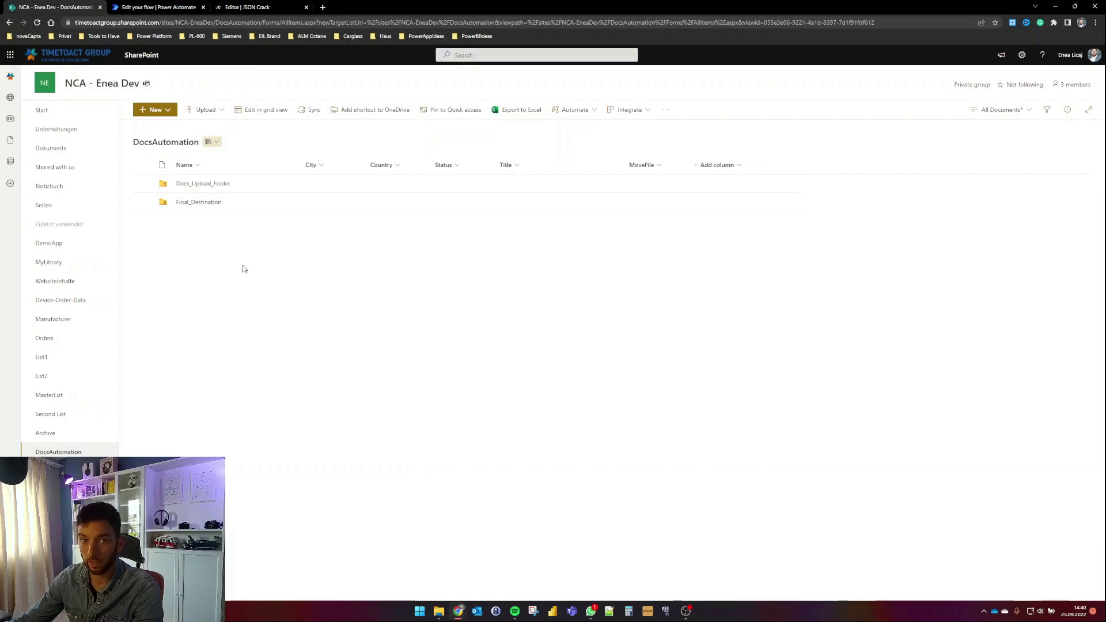
pyautogui.click(208, 203)
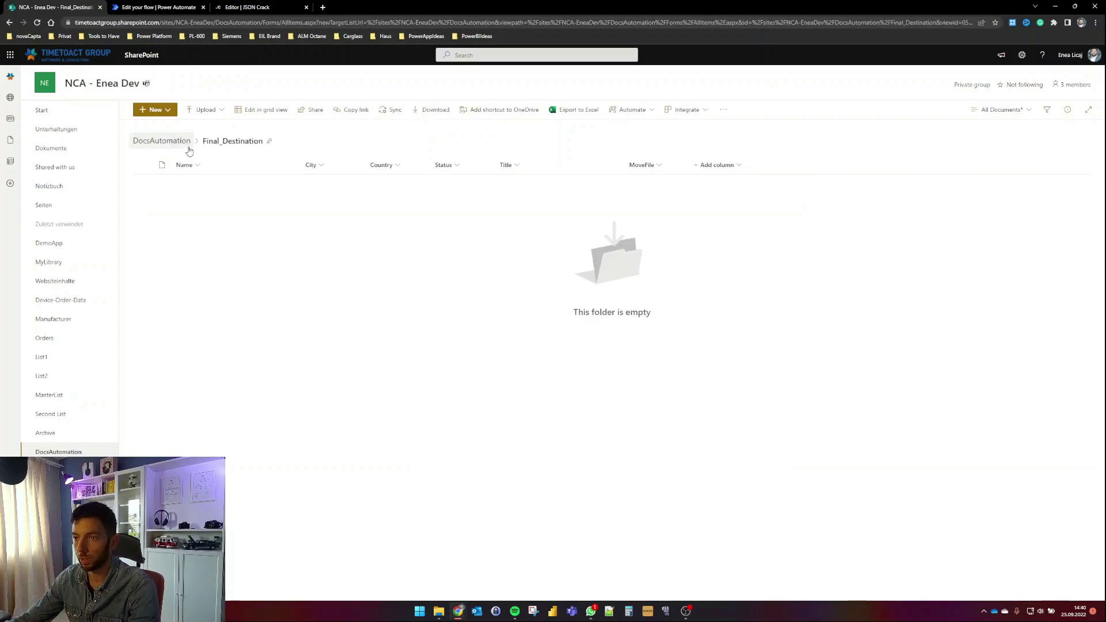
pyautogui.click(186, 144)
pyautogui.click(208, 184)
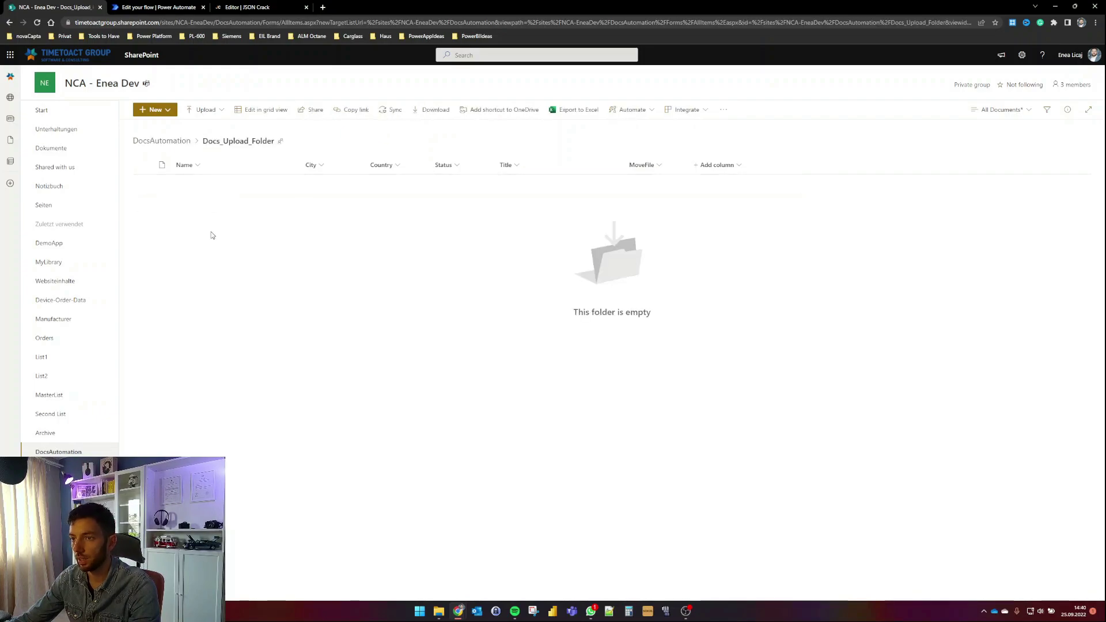
pyautogui.click(167, 142)
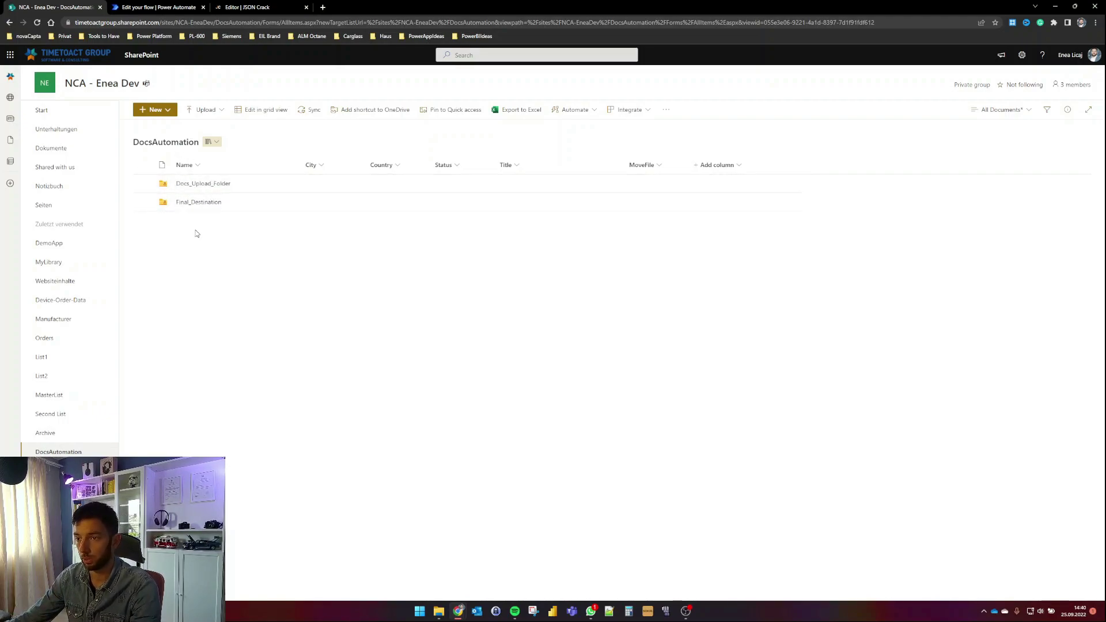
pyautogui.click(208, 184)
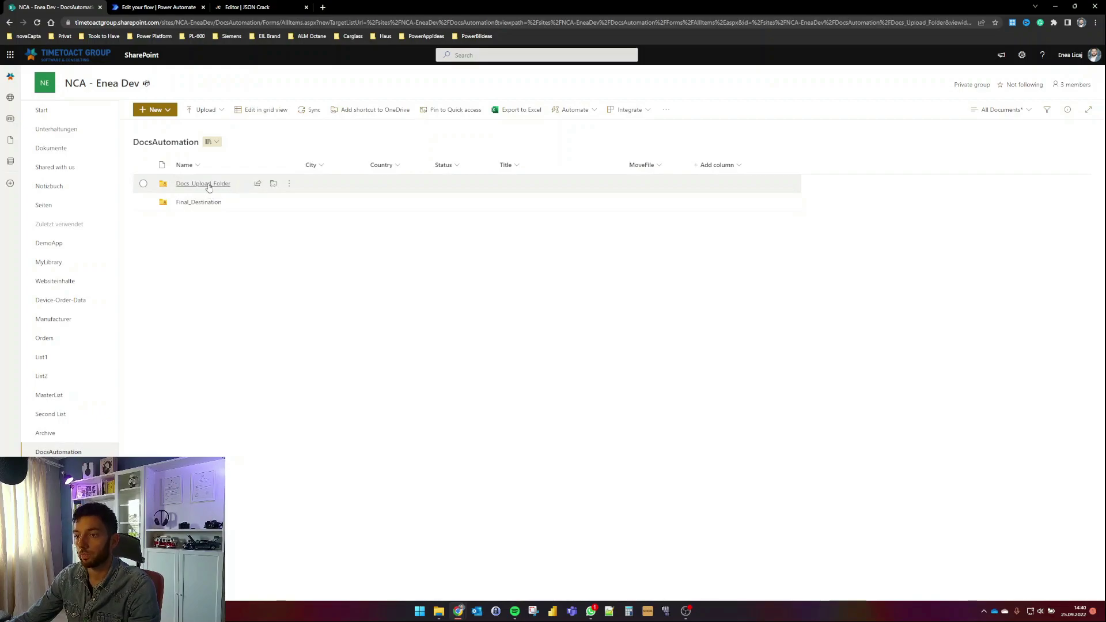
# Step: Switch to Power Automate and start a manual test of Docs_New_Version_Flow
pyautogui.click(156, 7)
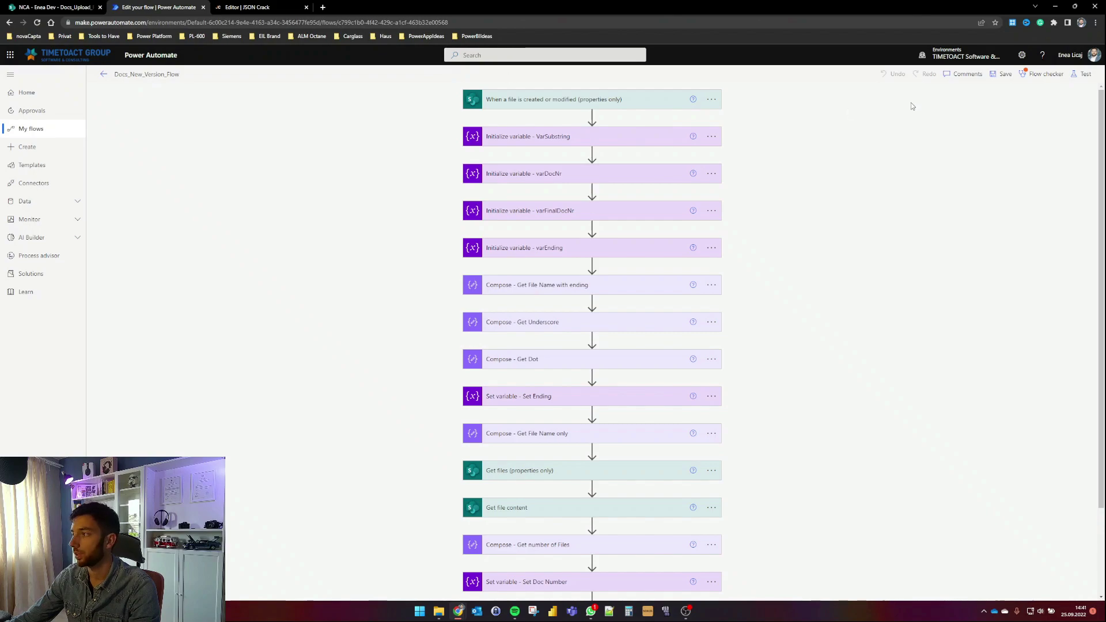
pyautogui.click(1083, 74)
pyautogui.click(986, 101)
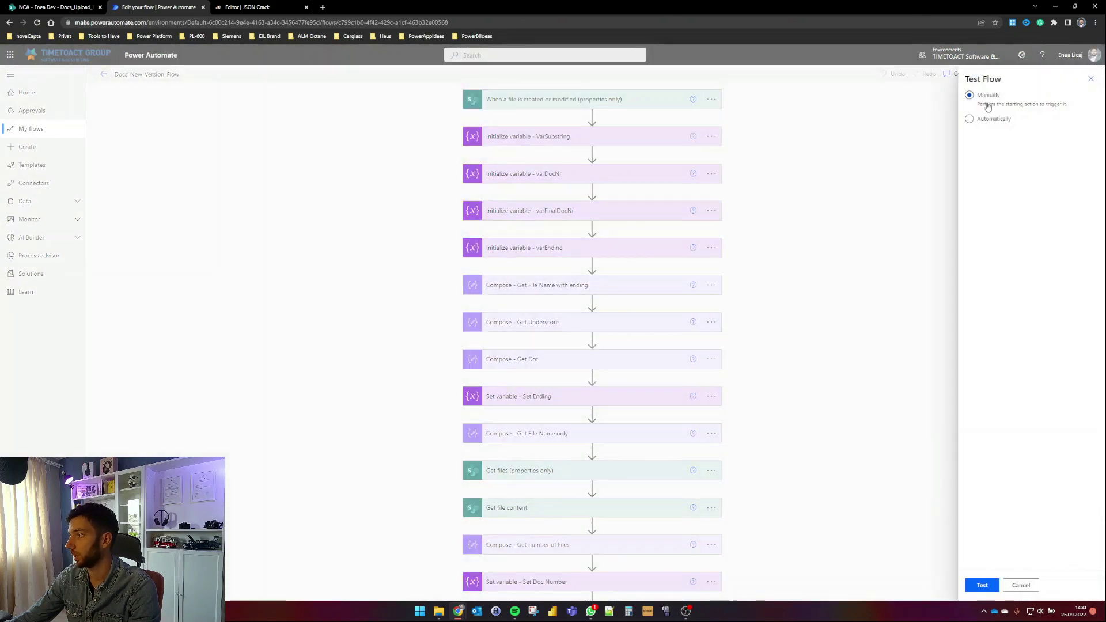
pyautogui.click(982, 585)
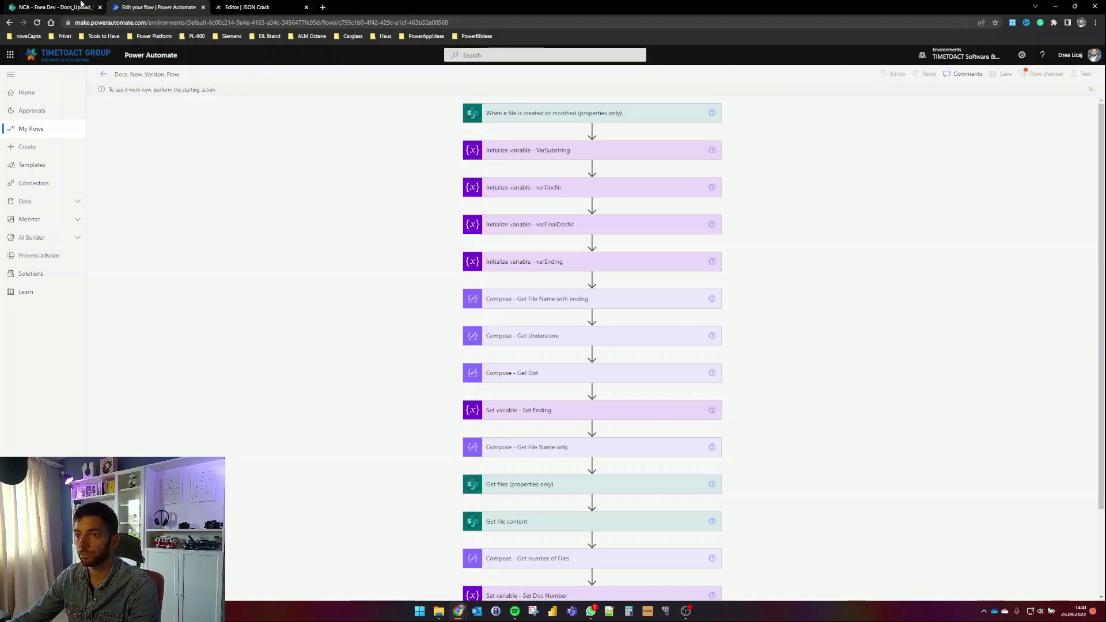
# Step: Upload ImportantDocument_001.pdf to Docs_Upload_Folder in SharePoint and check the waiting flow test in Power Automate
pyautogui.click(81, 4)
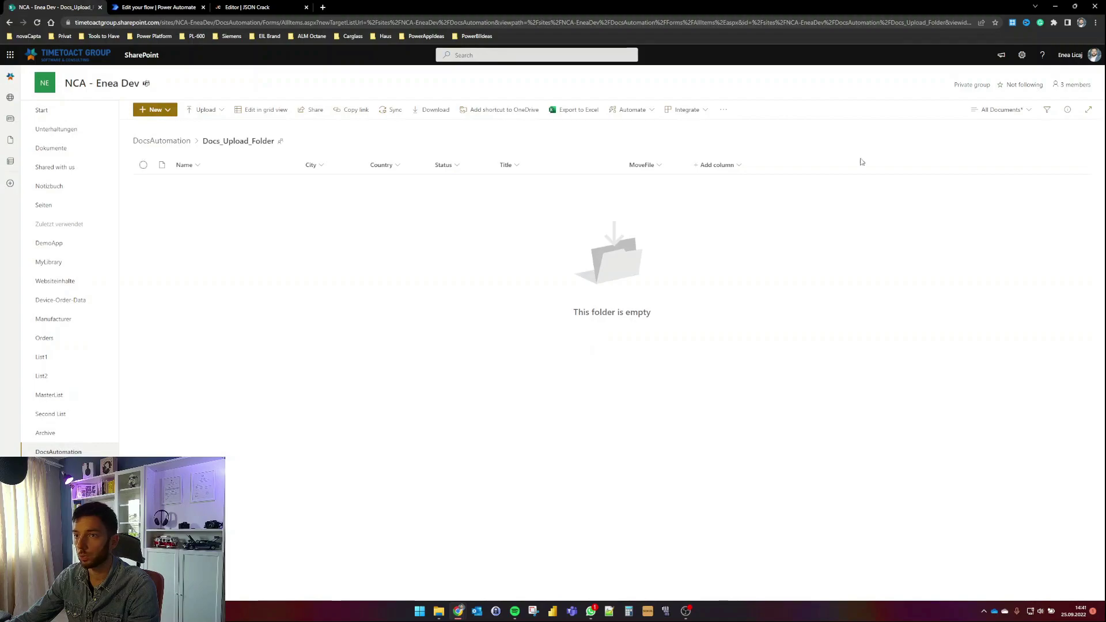
pyautogui.moveTo(1105, 225); pyautogui.dragTo(262, 239)
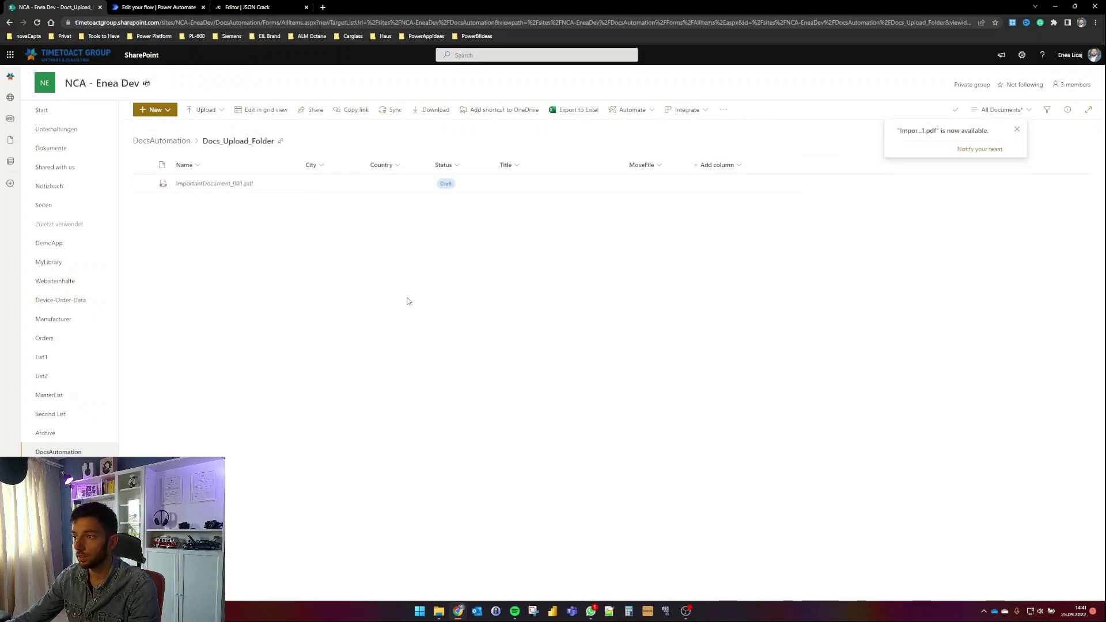
pyautogui.click(180, 10)
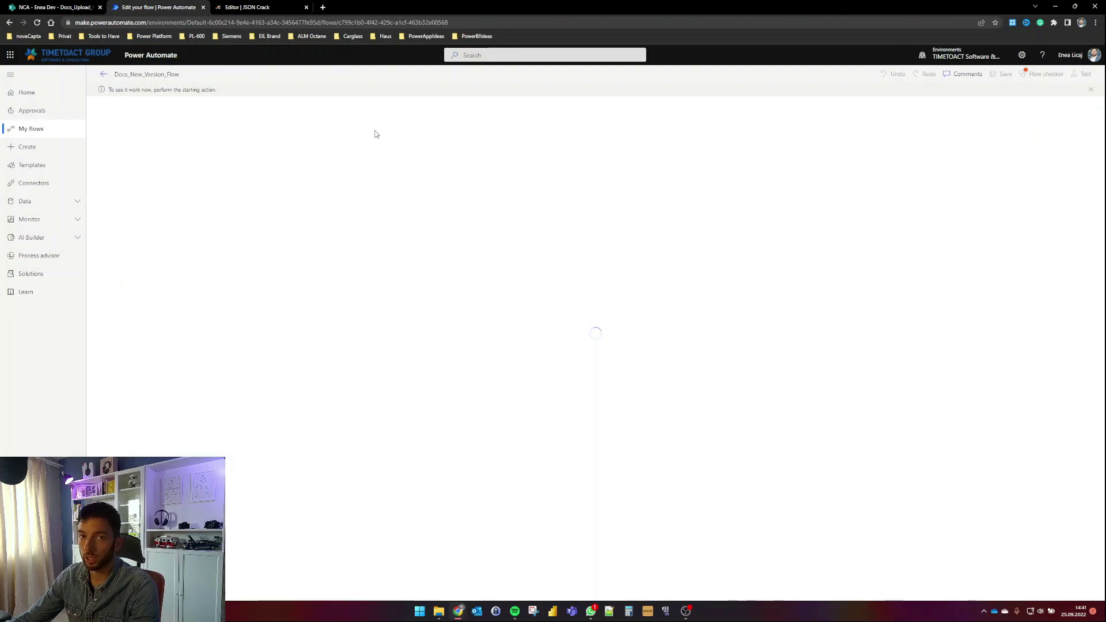
# Step: Back in SharePoint, edit ImportantDocument_001.pdf in grid view, setting its City to Cologne and Country to Germany
pyautogui.click(69, 5)
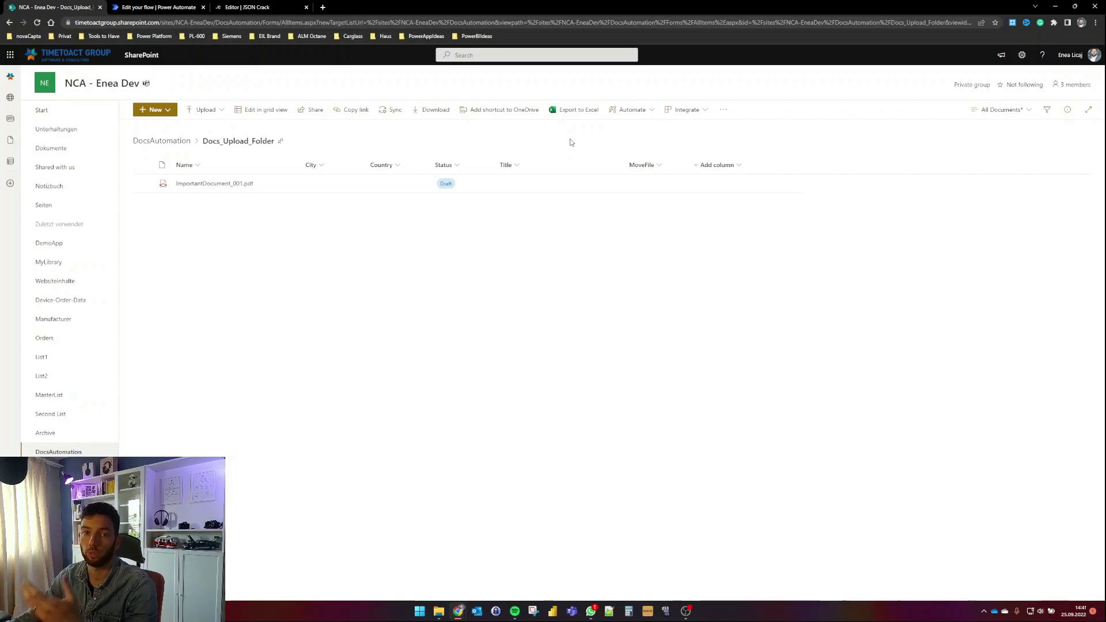
pyautogui.click(262, 110)
pyautogui.click(262, 187)
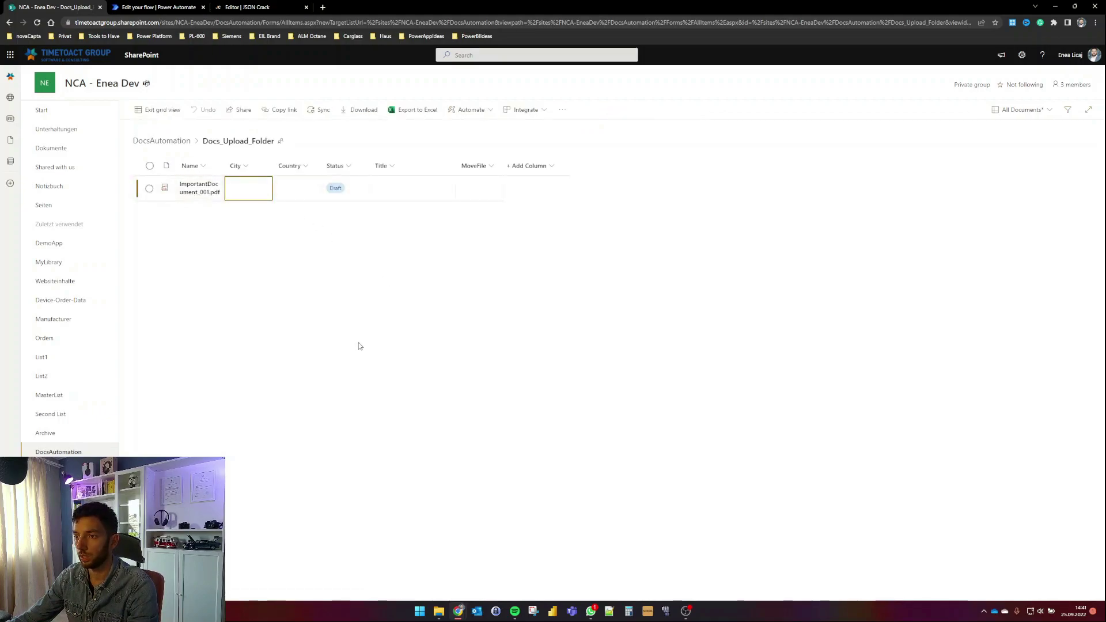
pyautogui.write('Cologne')
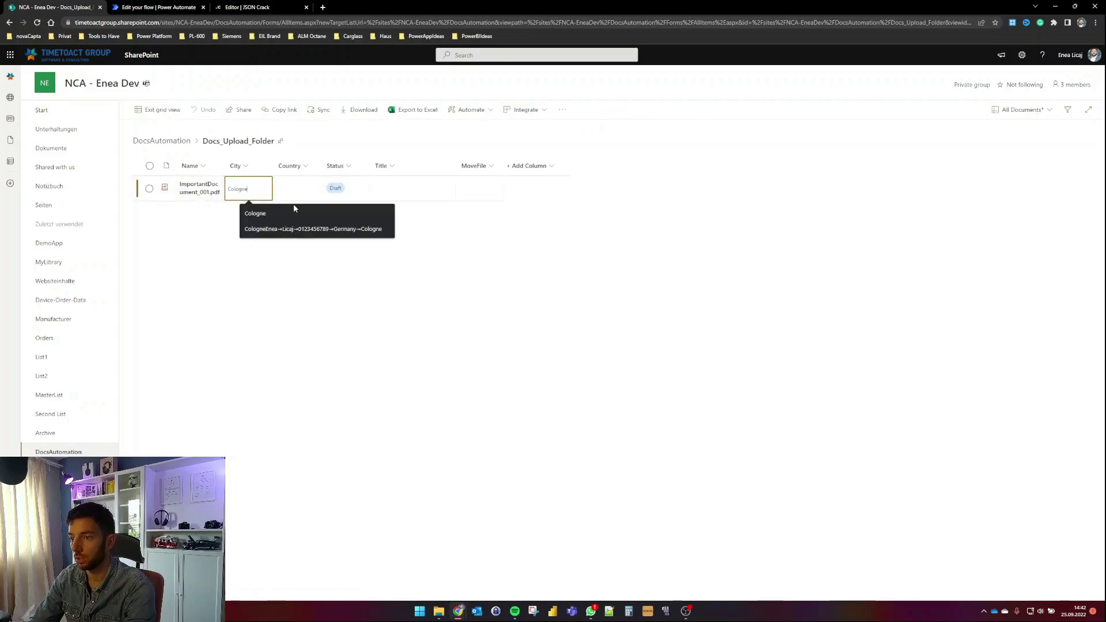
pyautogui.press('Tab')
pyautogui.write('Germany')
pyautogui.press('Tab')
# Step: Set the document's Title to Important Document, enable MoveFile, and leave grid view
pyautogui.press('Tab')
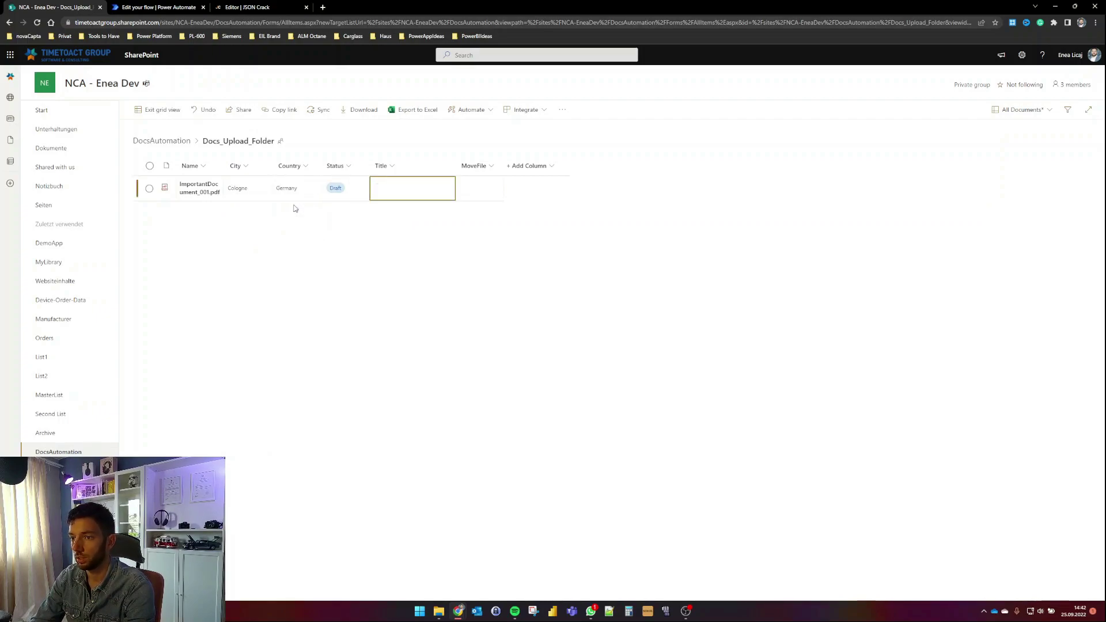
pyautogui.write('Important Document')
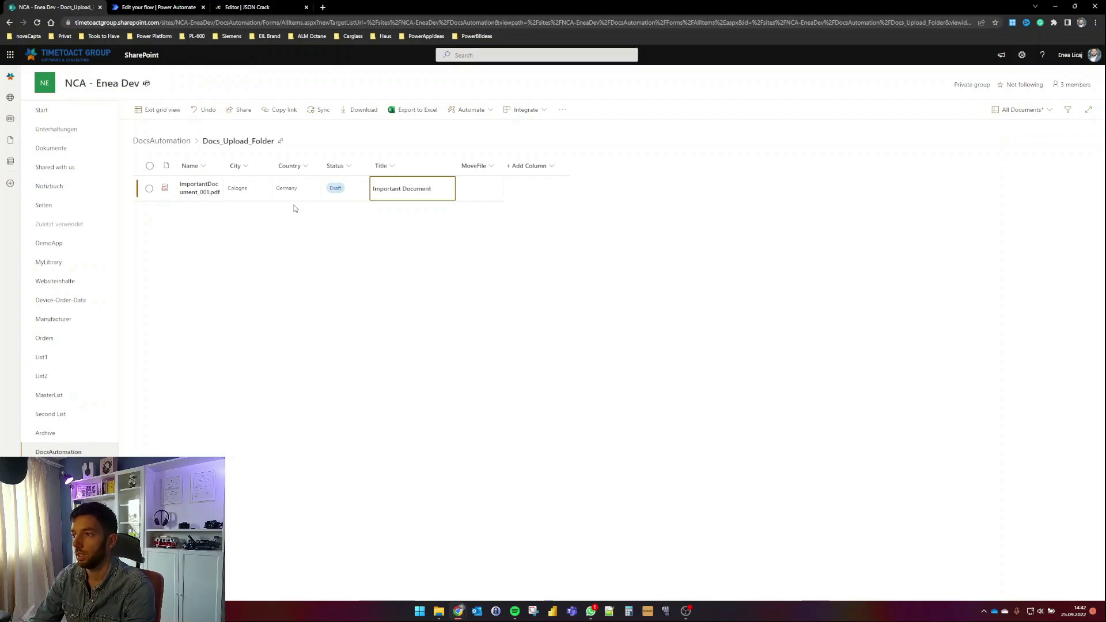
pyautogui.press('Tab')
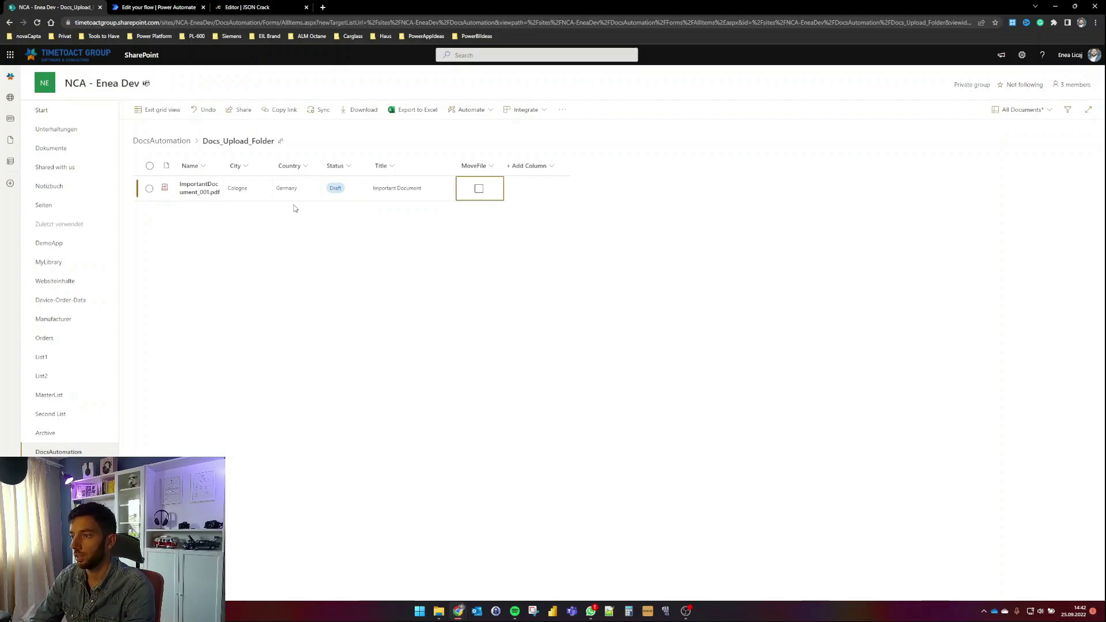
pyautogui.click(478, 188)
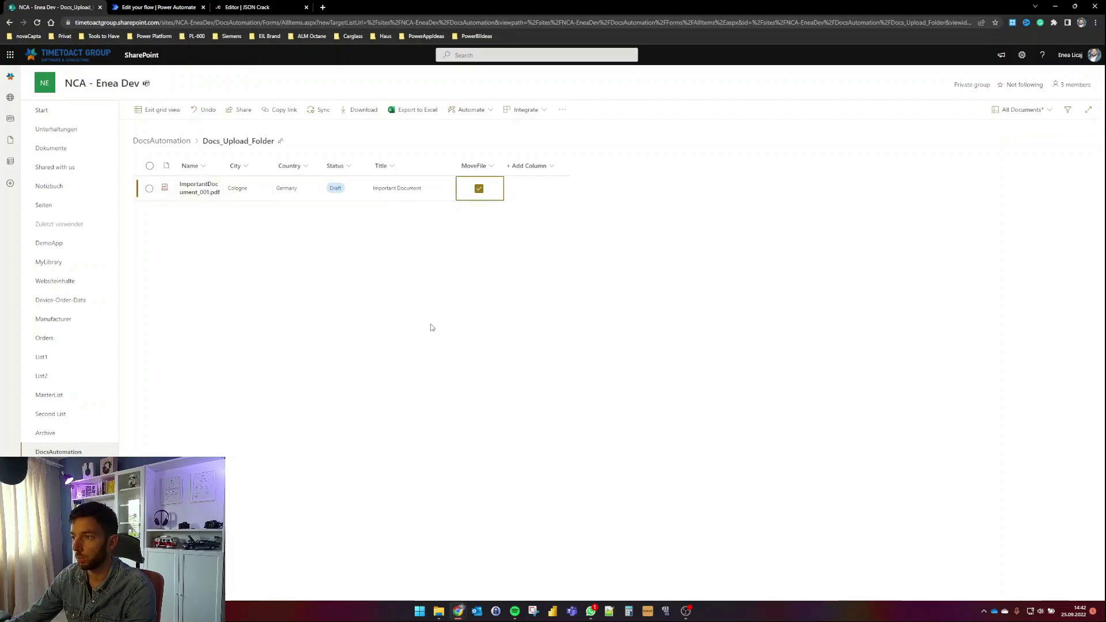
pyautogui.click(158, 110)
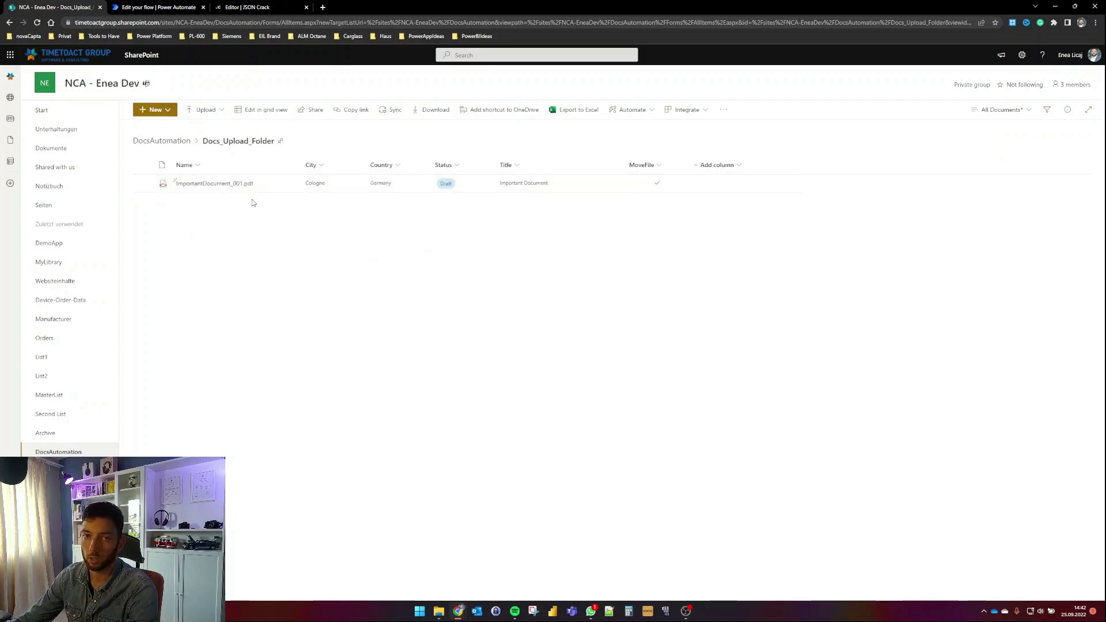
# Step: Switch to Power Automate and examine the flow run, expanding the Condition action to inspect its result and branches
pyautogui.click(172, 5)
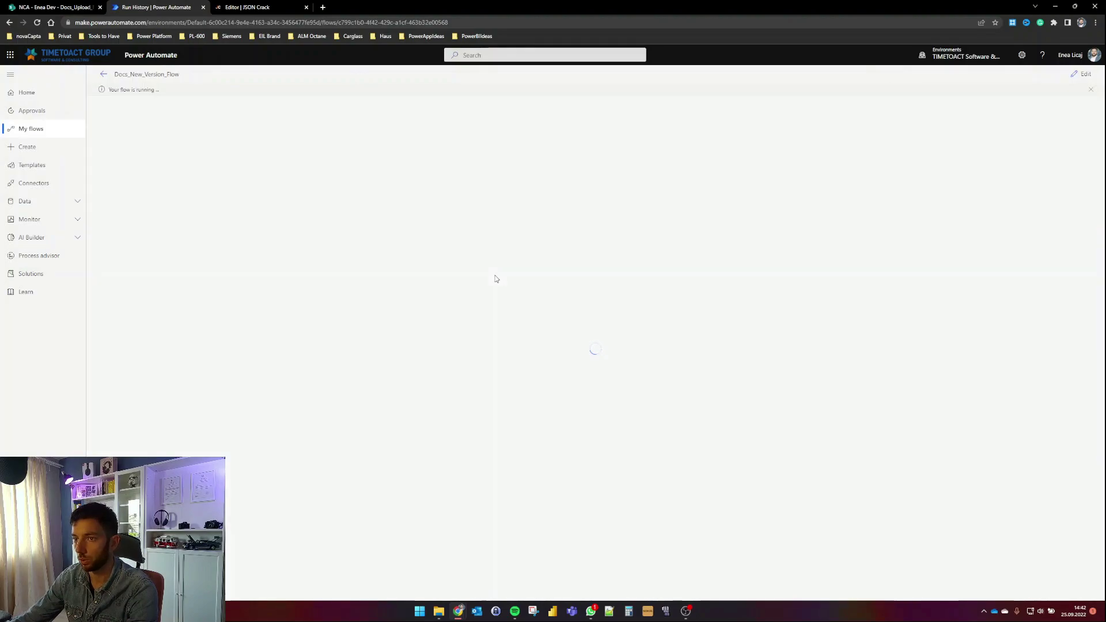
pyautogui.scroll(-2, 534, 201)
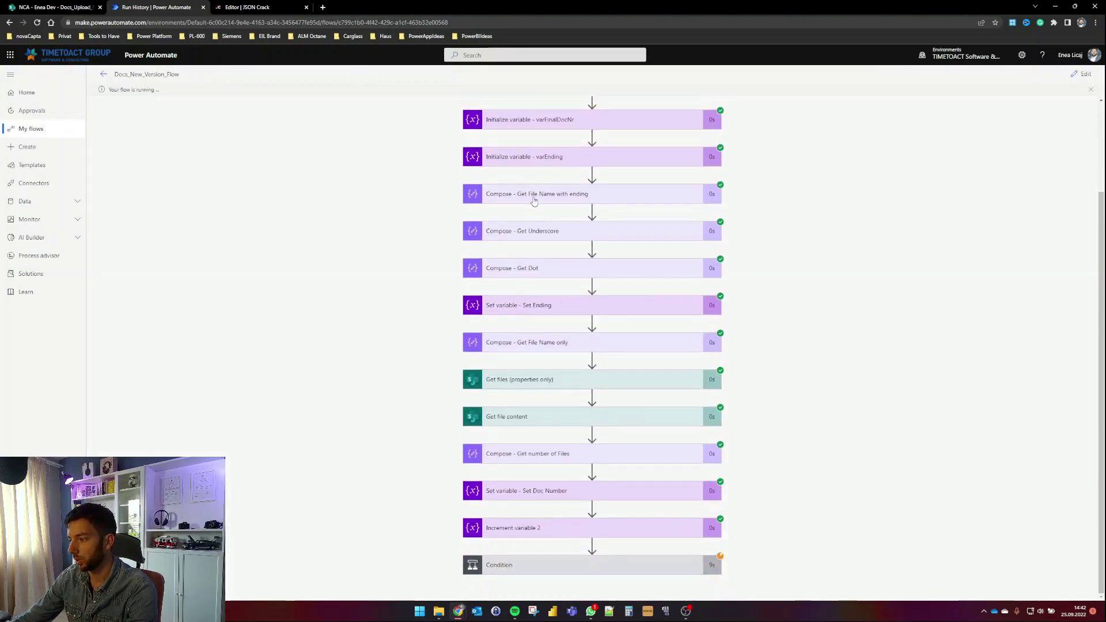
pyautogui.click(668, 571)
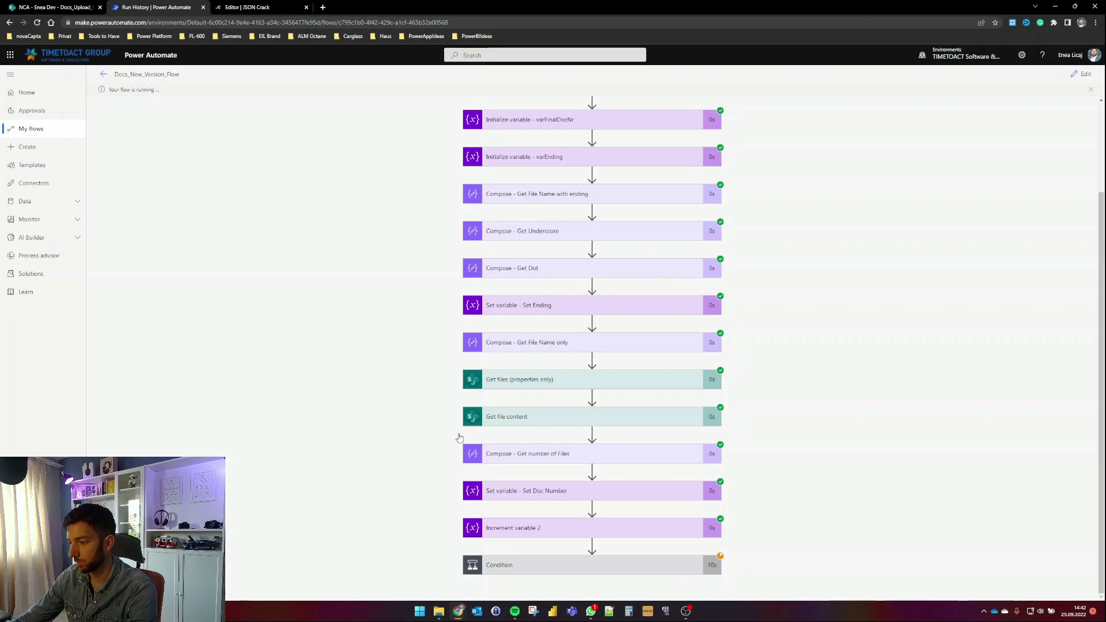
pyautogui.scroll(-3, 361, 383)
pyautogui.scroll(-1, 361, 383)
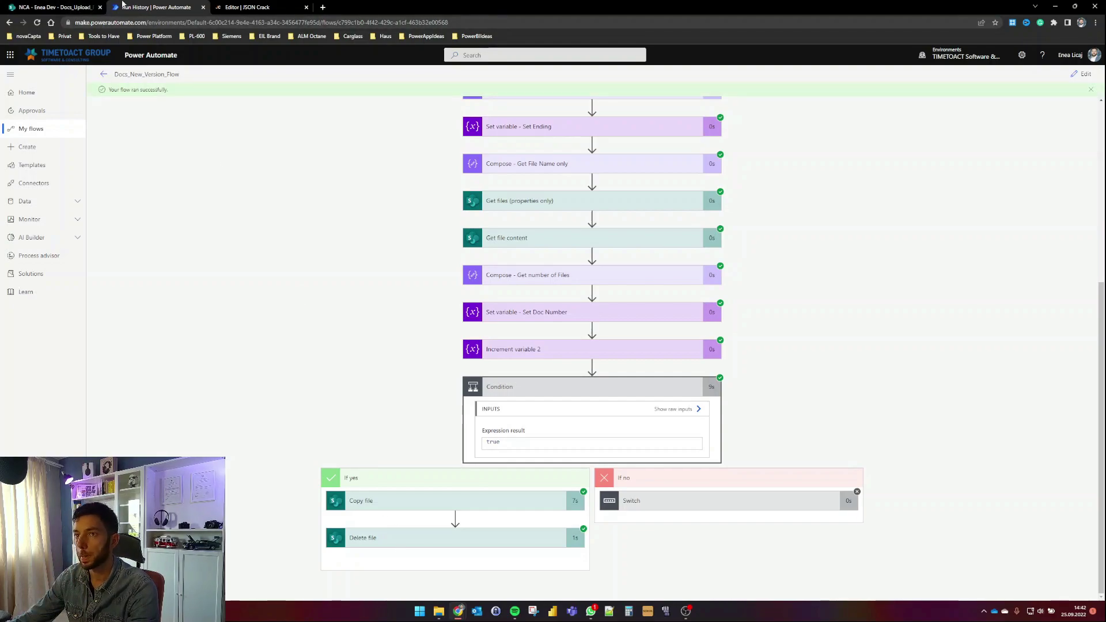
# Step: Refresh Docs_Upload_Folder in SharePoint and inspect the contents of Final_Destination
pyautogui.click(71, 7)
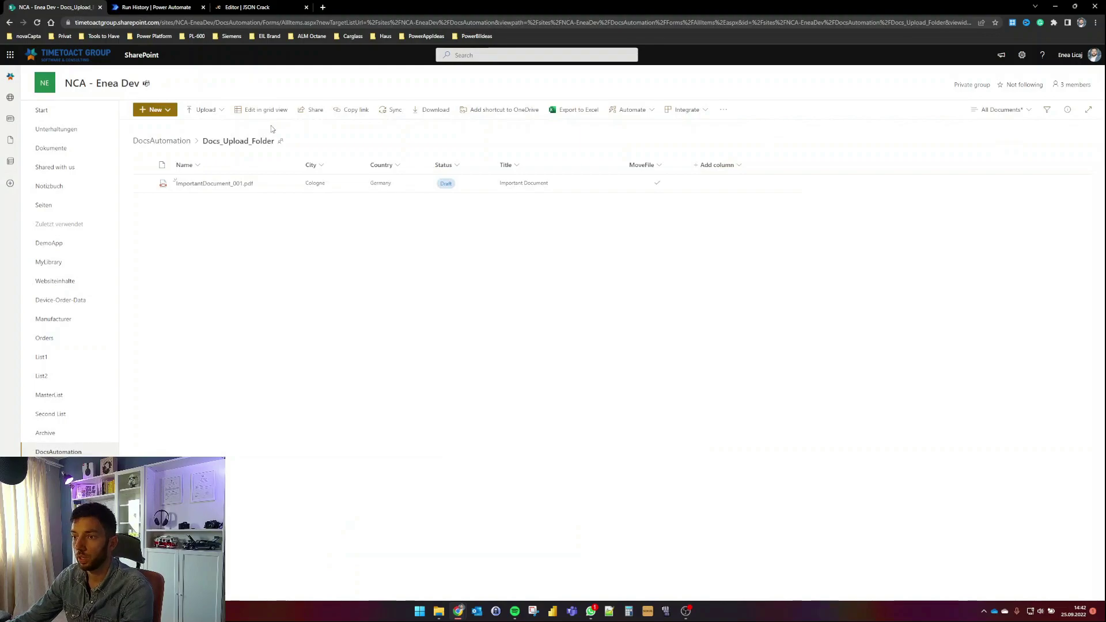
pyautogui.press('F5')
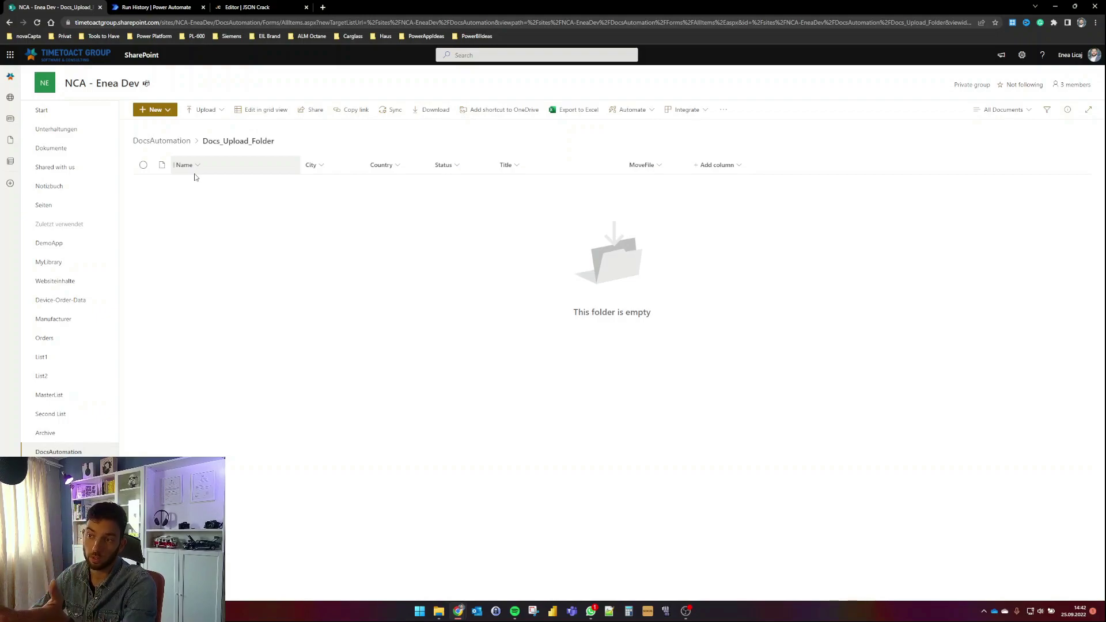
pyautogui.click(172, 146)
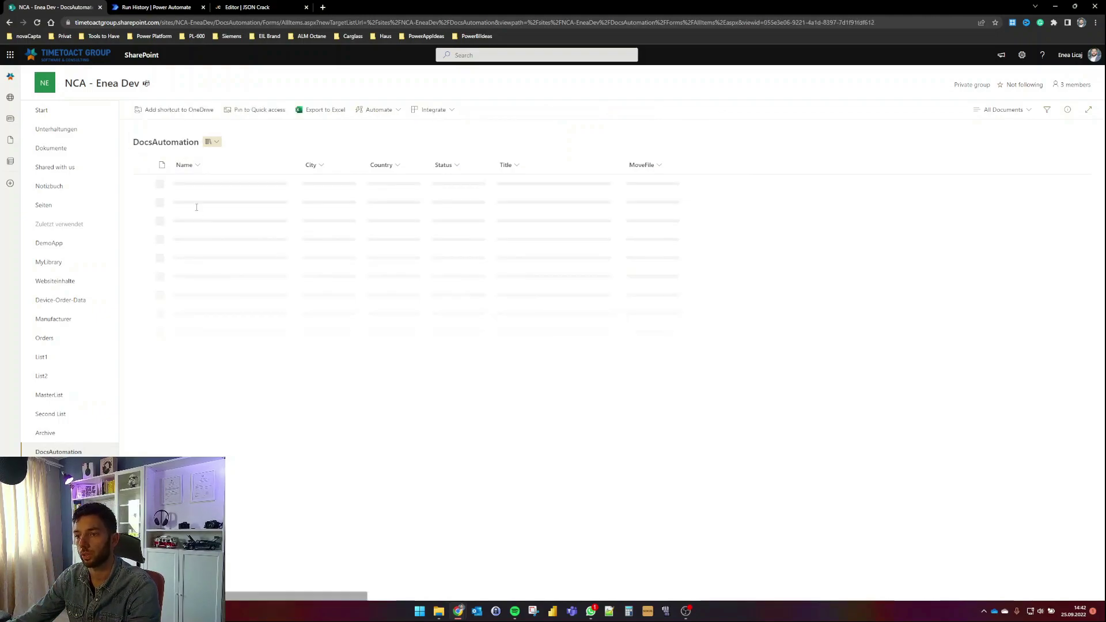
pyautogui.click(195, 201)
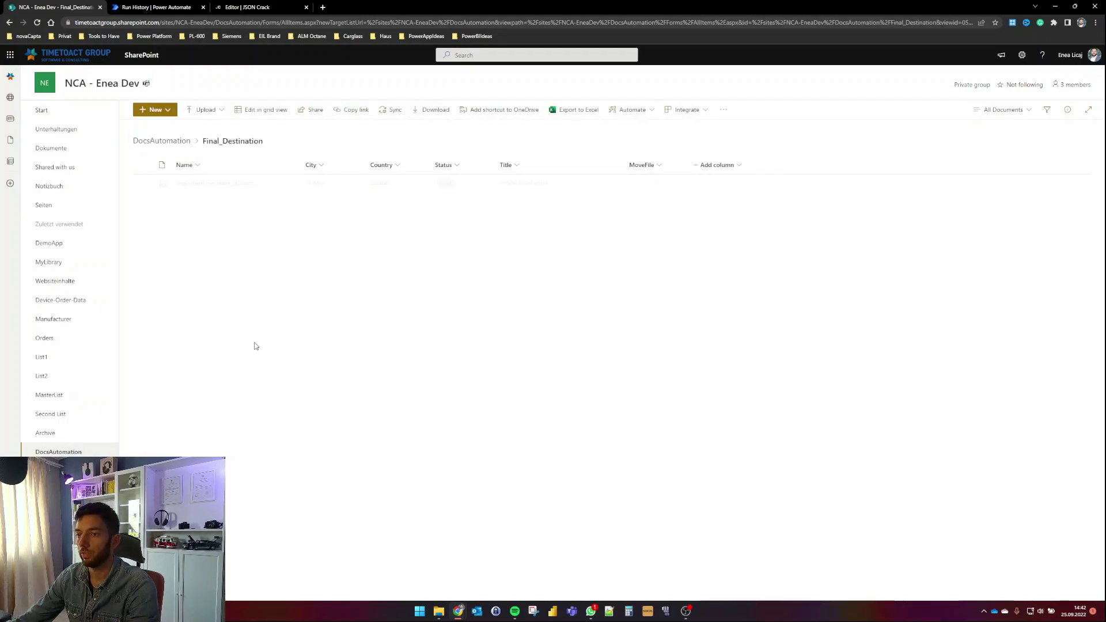
# Step: Return to Docs_Upload_Folder, and put the flow in Power Automate into manual test mode again
pyautogui.click(164, 141)
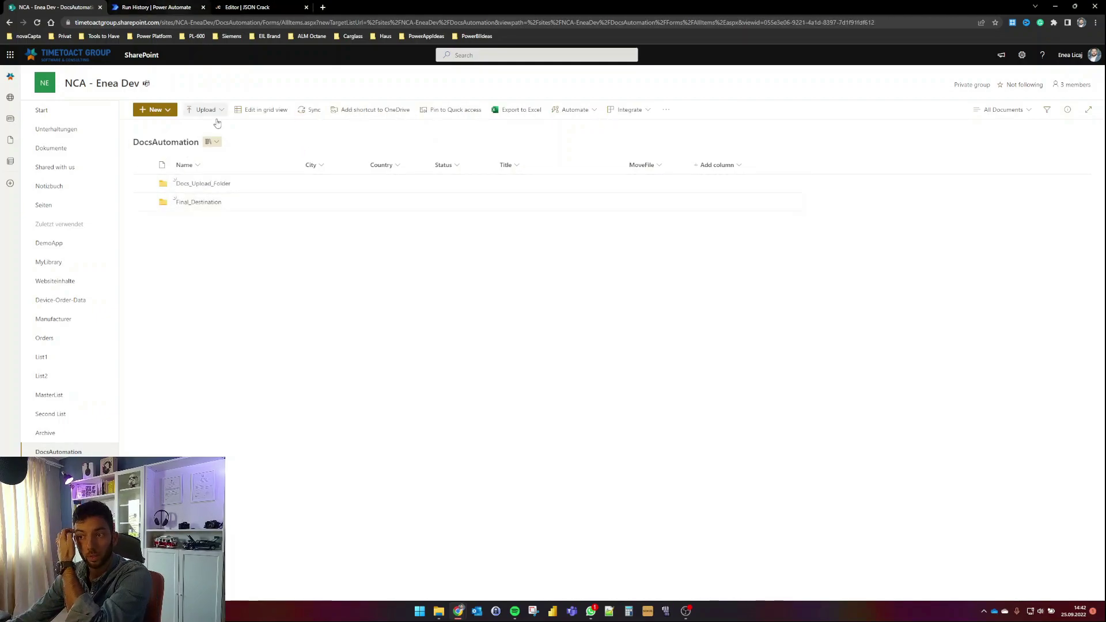
pyautogui.click(154, 4)
pyautogui.click(75, 5)
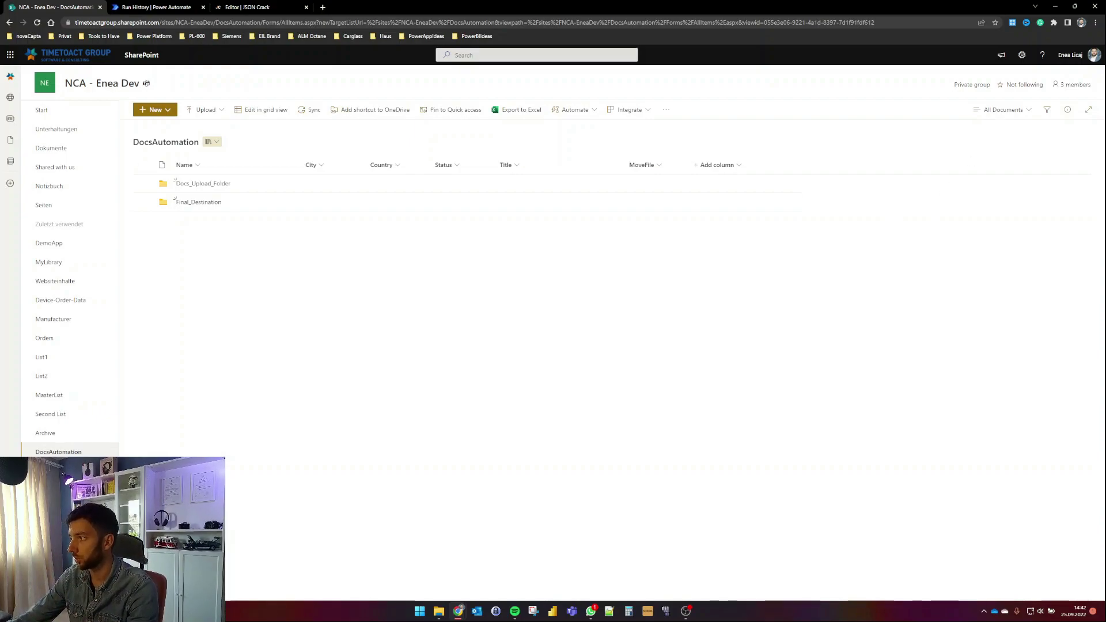
pyautogui.click(213, 192)
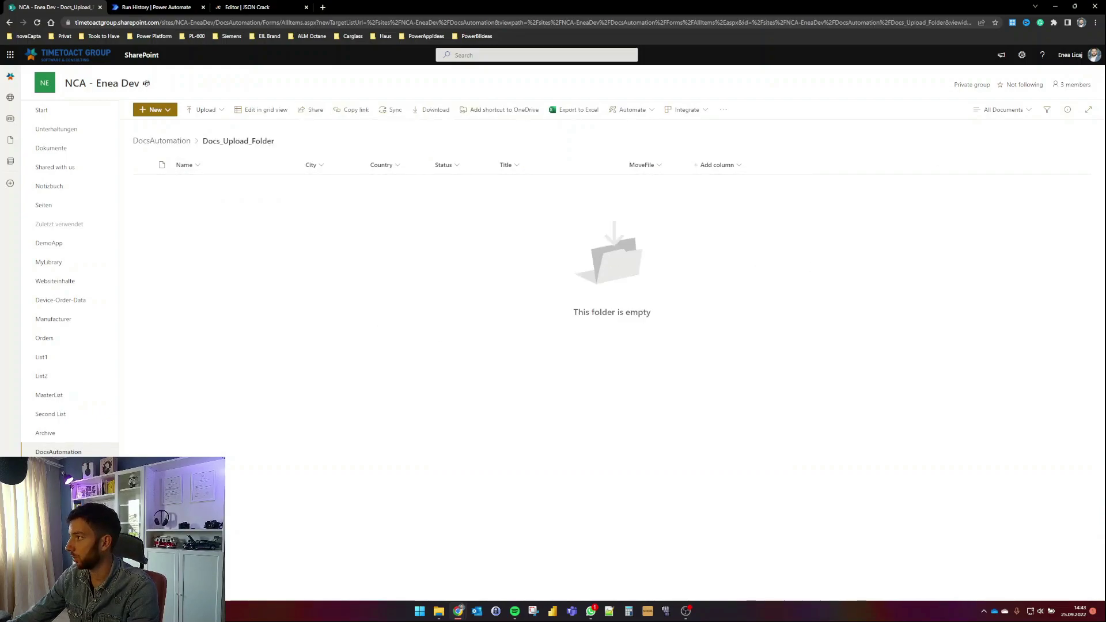
pyautogui.click(152, 7)
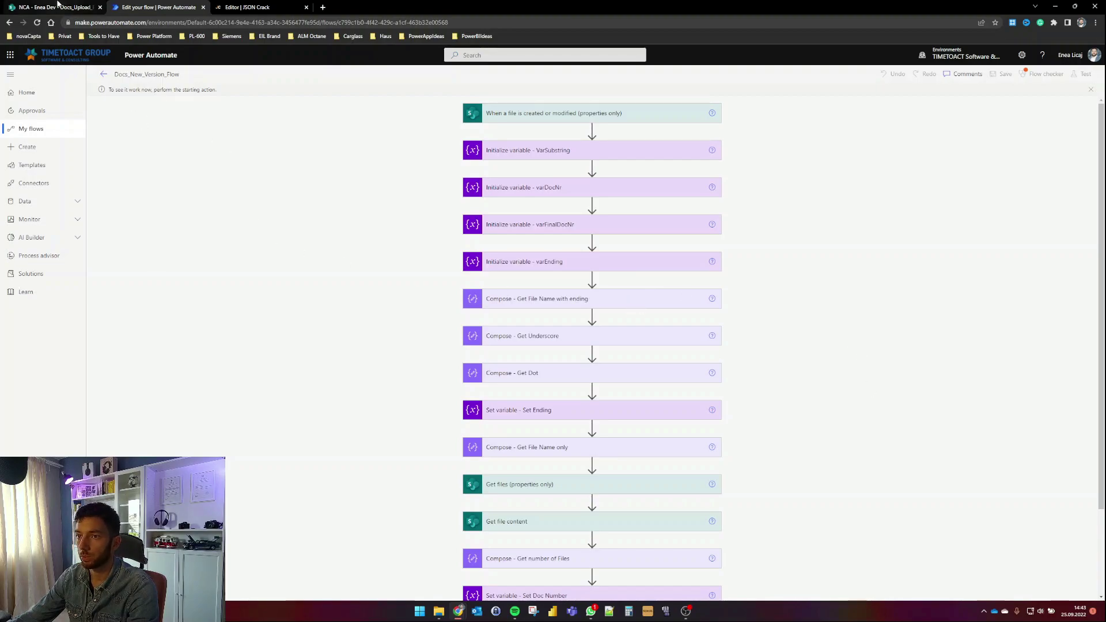
# Step: Upload ImportantDocument_001.pdf to Docs_Upload_Folder in SharePoint again and check the flow test in Power Automate
pyautogui.click(55, 7)
pyautogui.moveTo(359, 282); pyautogui.dragTo(288, 242)
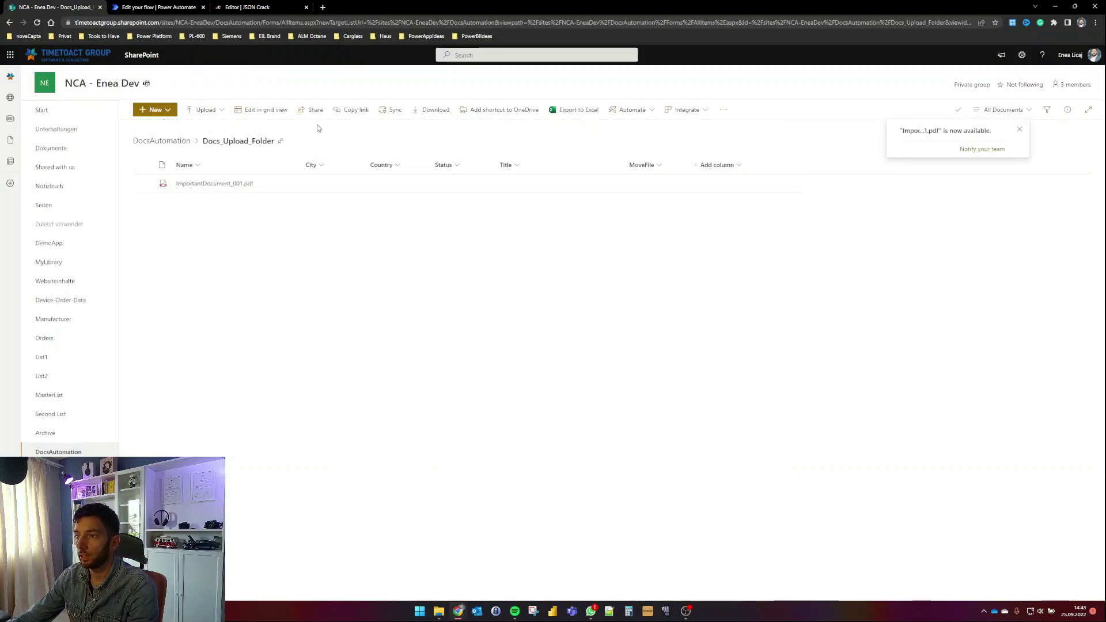
pyautogui.click(174, 6)
# Step: Enable MoveFile for ImportantDocument_001.pdf in Docs_Upload_Folder using grid view, and return to the normal list view
pyautogui.click(88, 5)
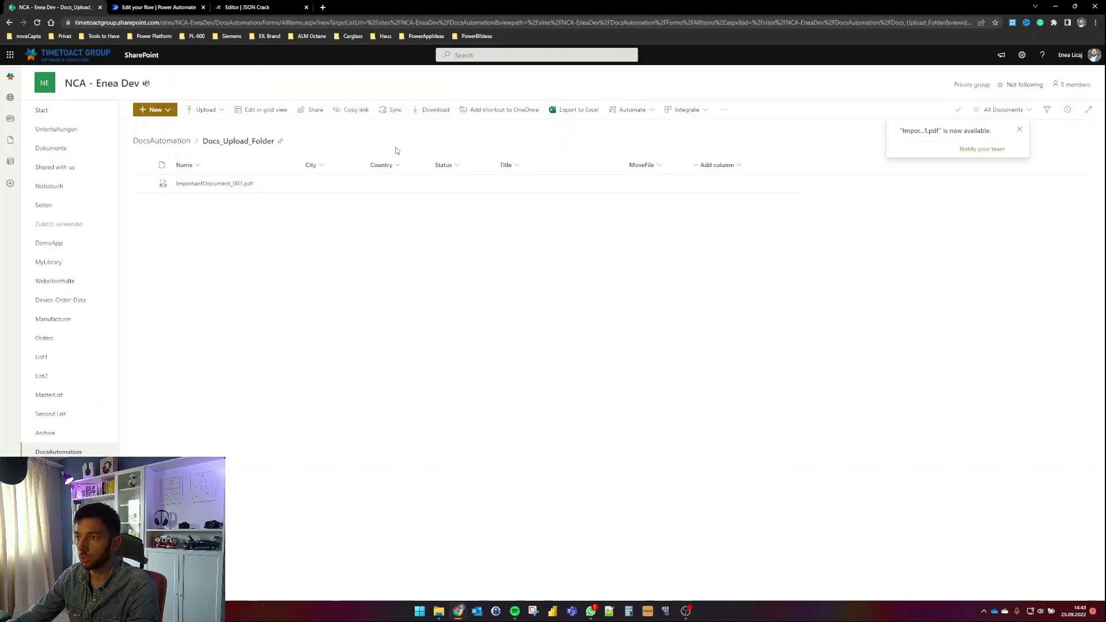
pyautogui.click(258, 110)
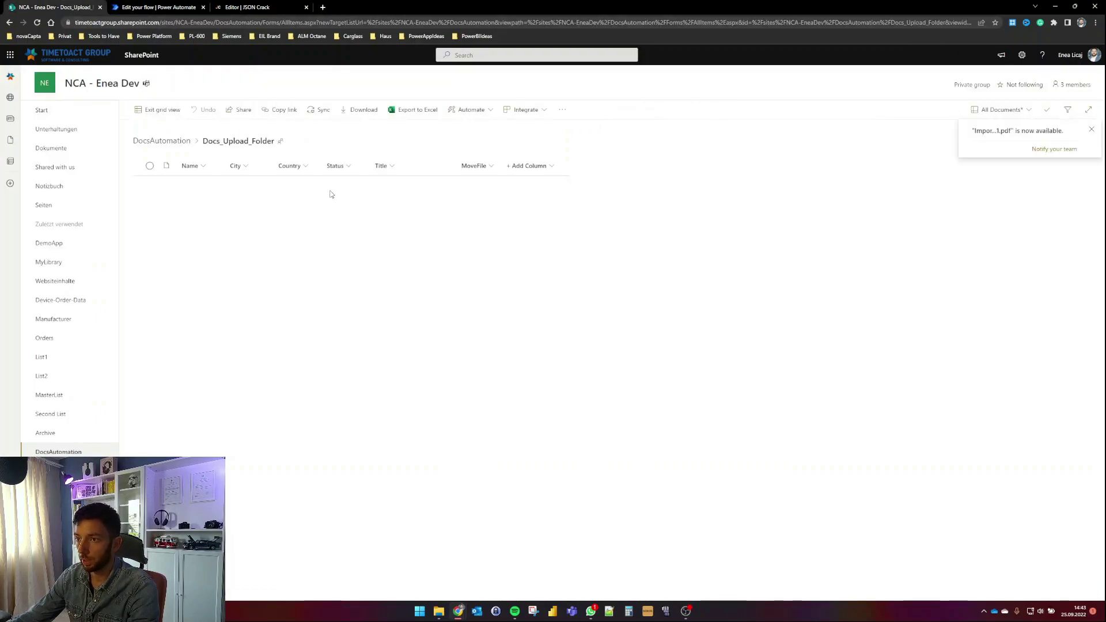
pyautogui.press('F5')
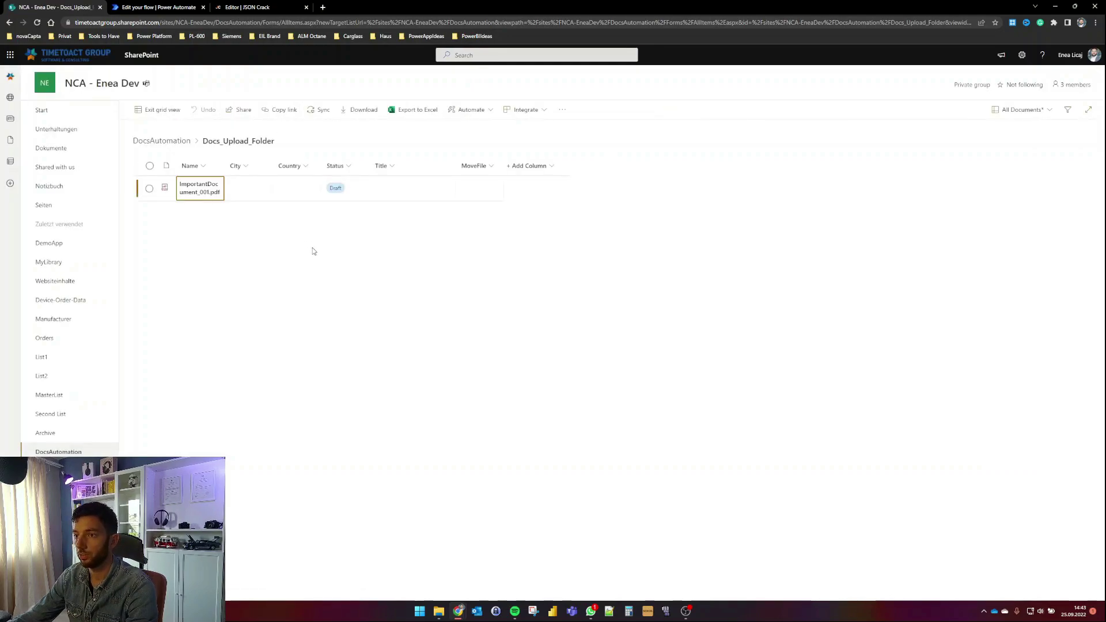
pyautogui.click(258, 184)
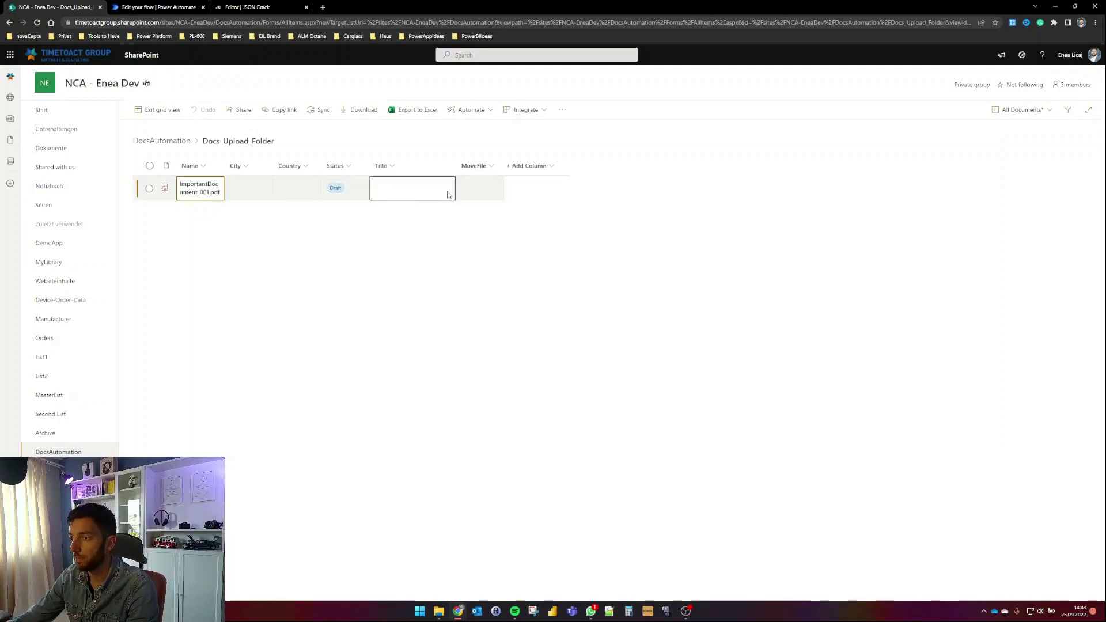
pyautogui.click(477, 190)
pyautogui.click(478, 188)
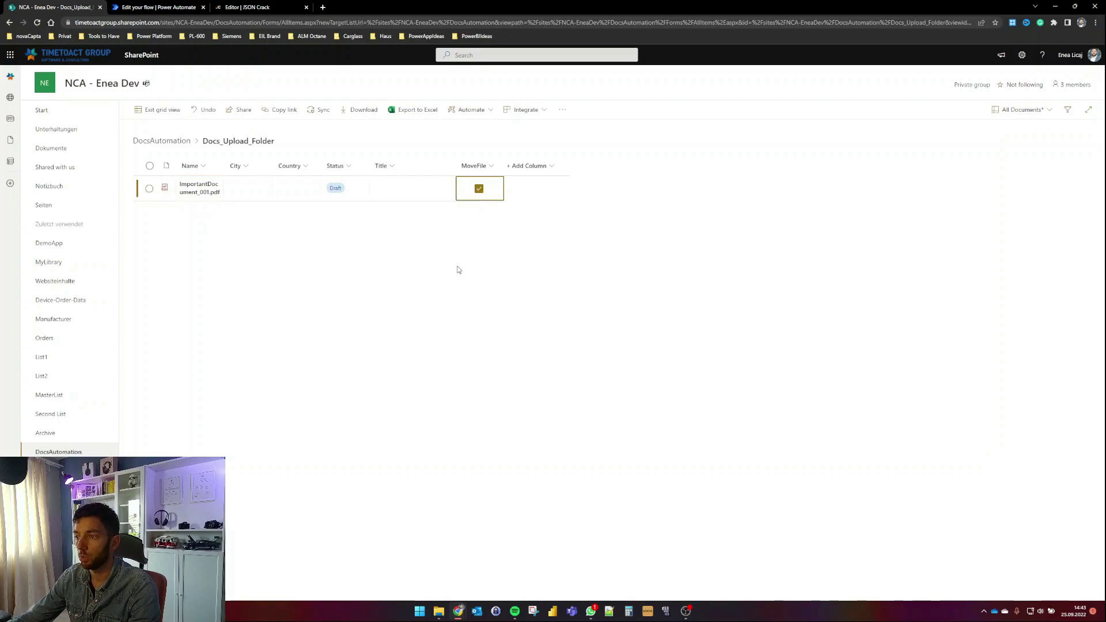
pyautogui.click(157, 109)
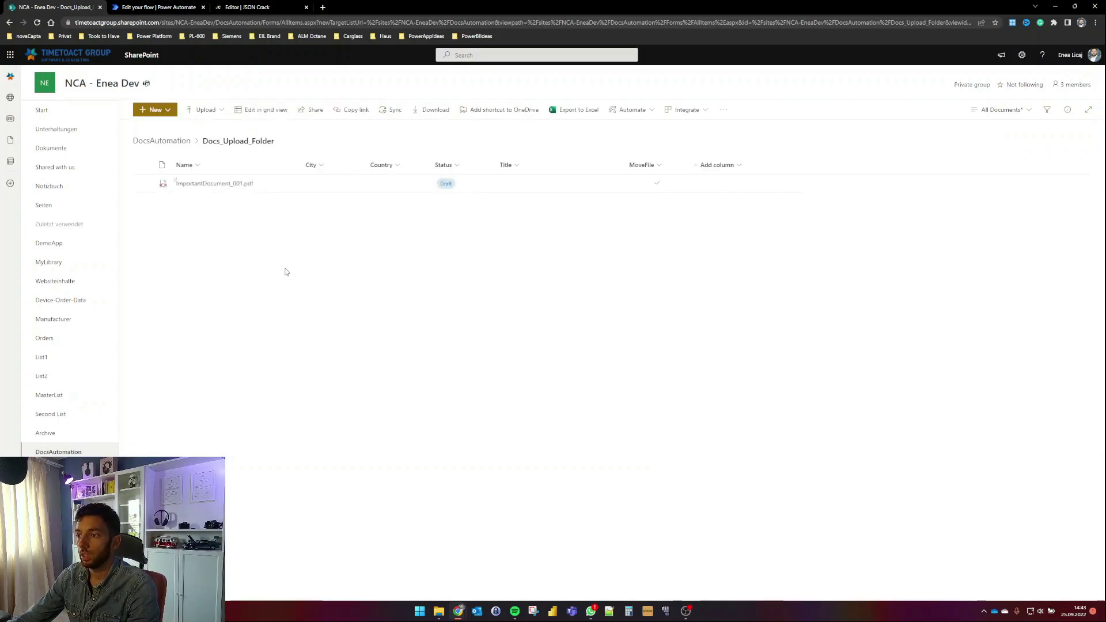
# Step: Switch to Power Automate and examine the flow run, expanding the Switch and its first case under the Condition's If no branch
pyautogui.hotkey('ctrl', 'Tab')
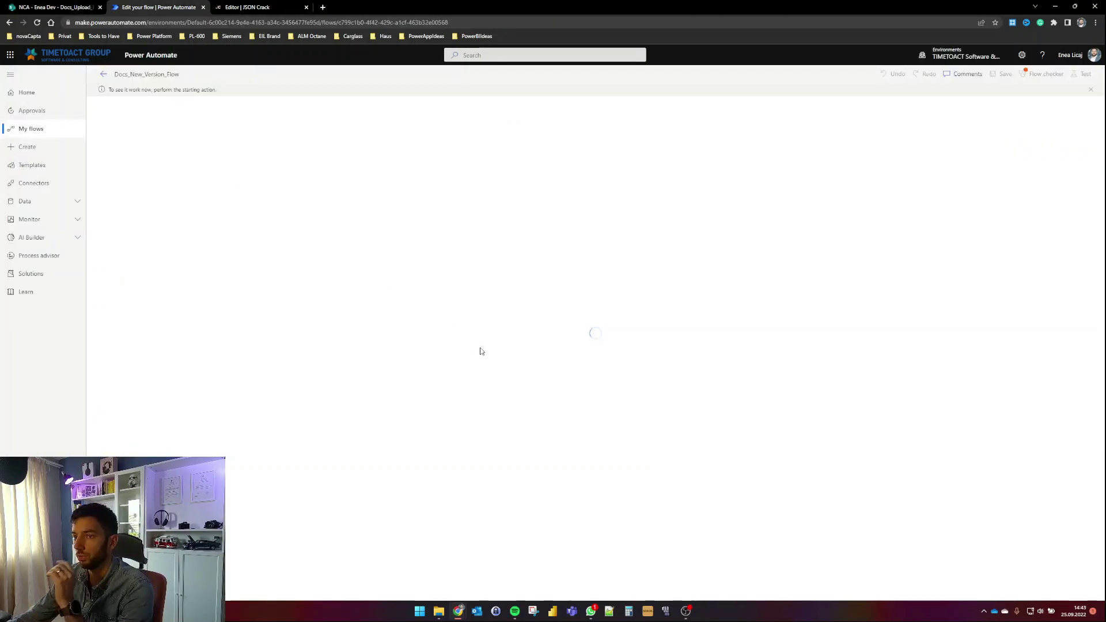
pyautogui.scroll(-3, 506, 319)
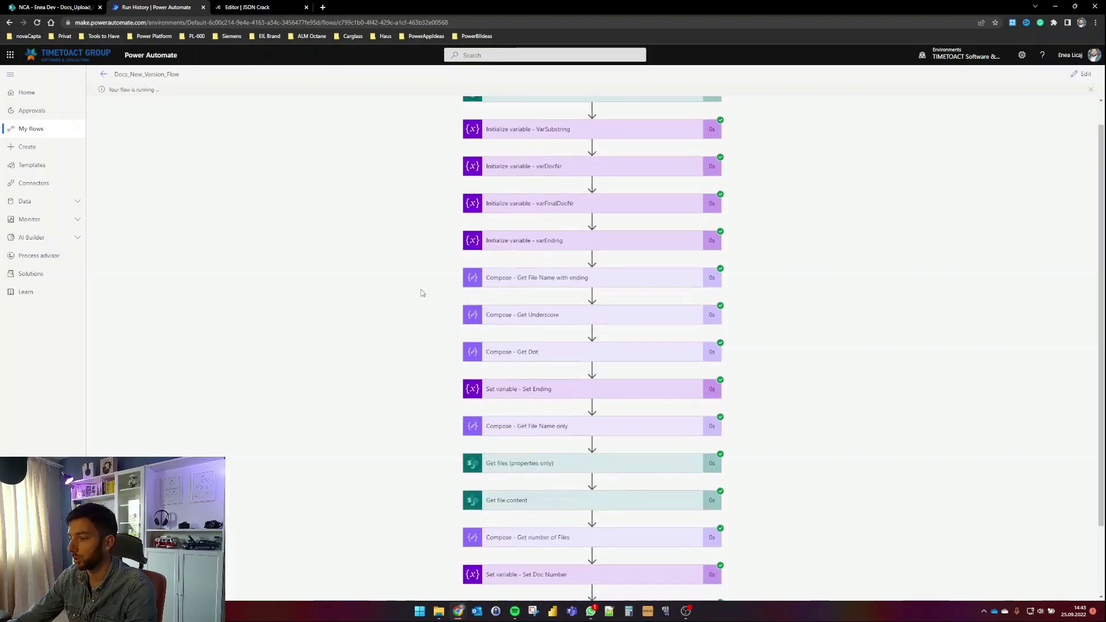
pyautogui.scroll(3, 547, 328)
pyautogui.scroll(-5, 556, 330)
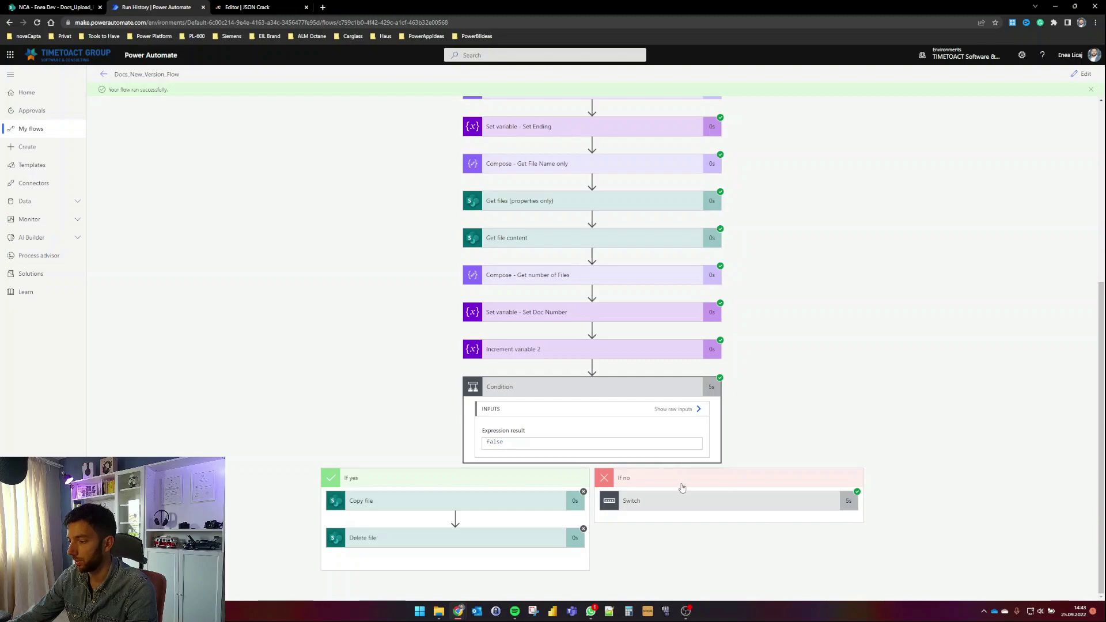
pyautogui.click(745, 496)
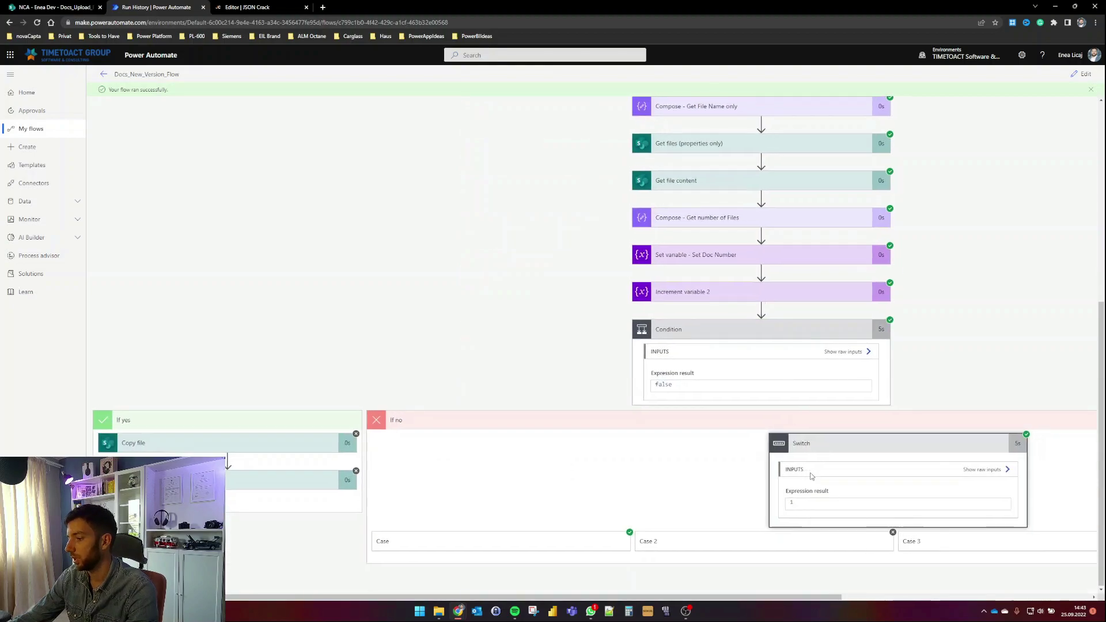
pyautogui.scroll(-3, 406, 317)
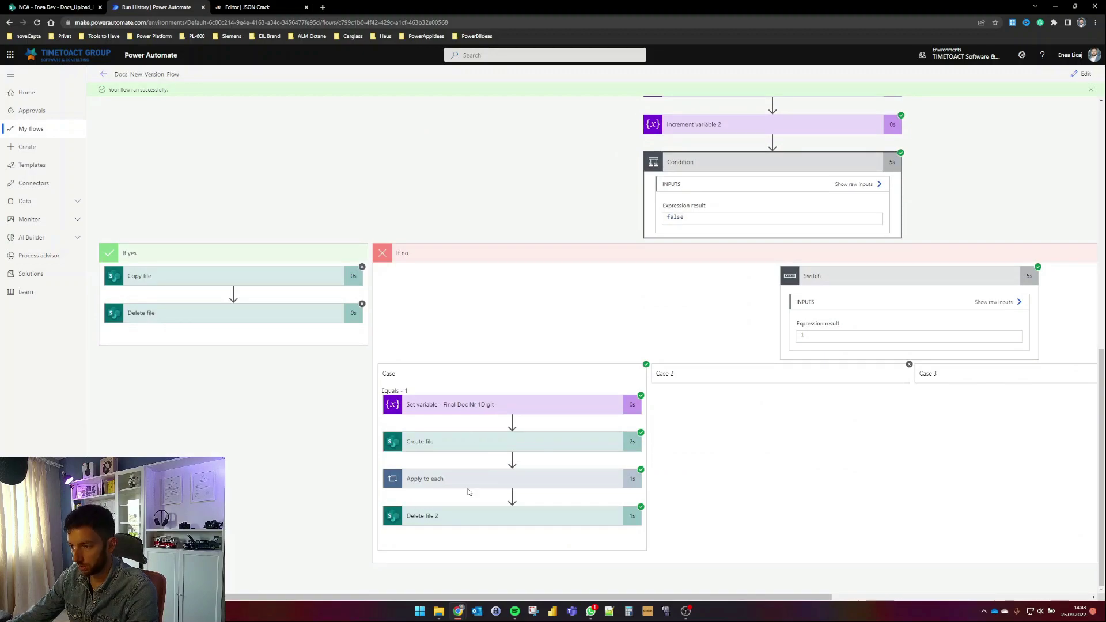
# Step: Return to the DocsAutomation library in SharePoint and inspect the documents in Final_Destination
pyautogui.click(75, 7)
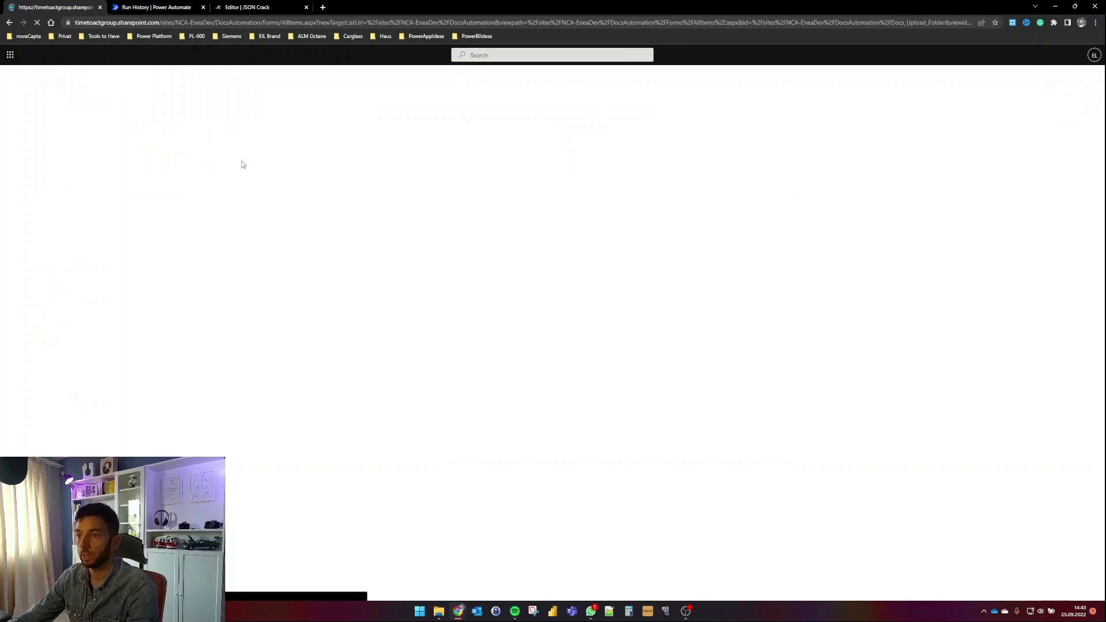
pyautogui.click(182, 141)
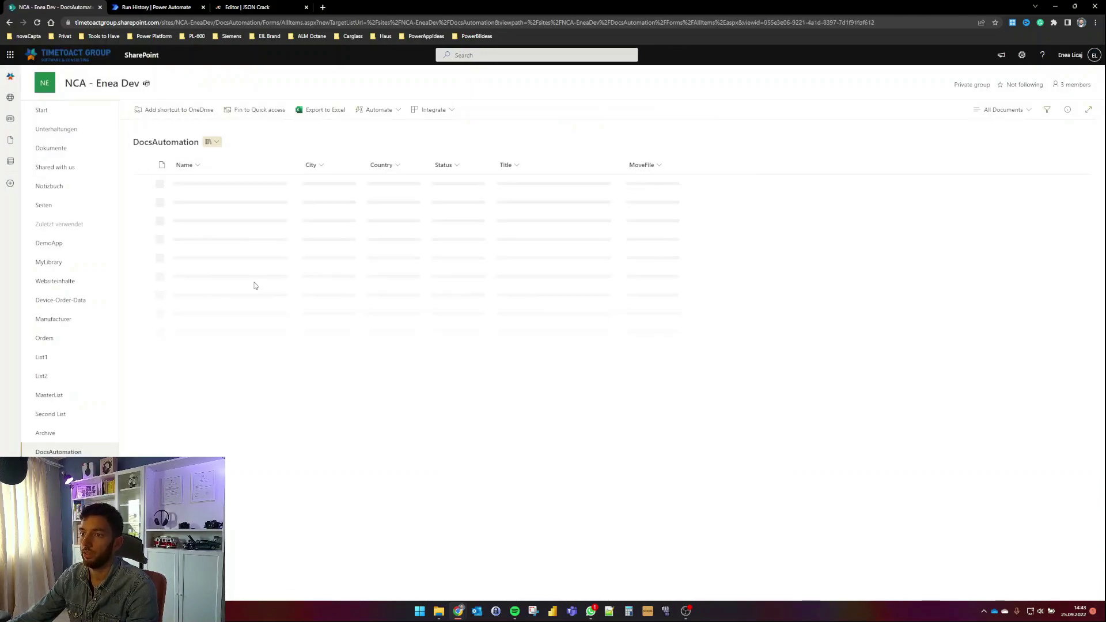
pyautogui.click(198, 202)
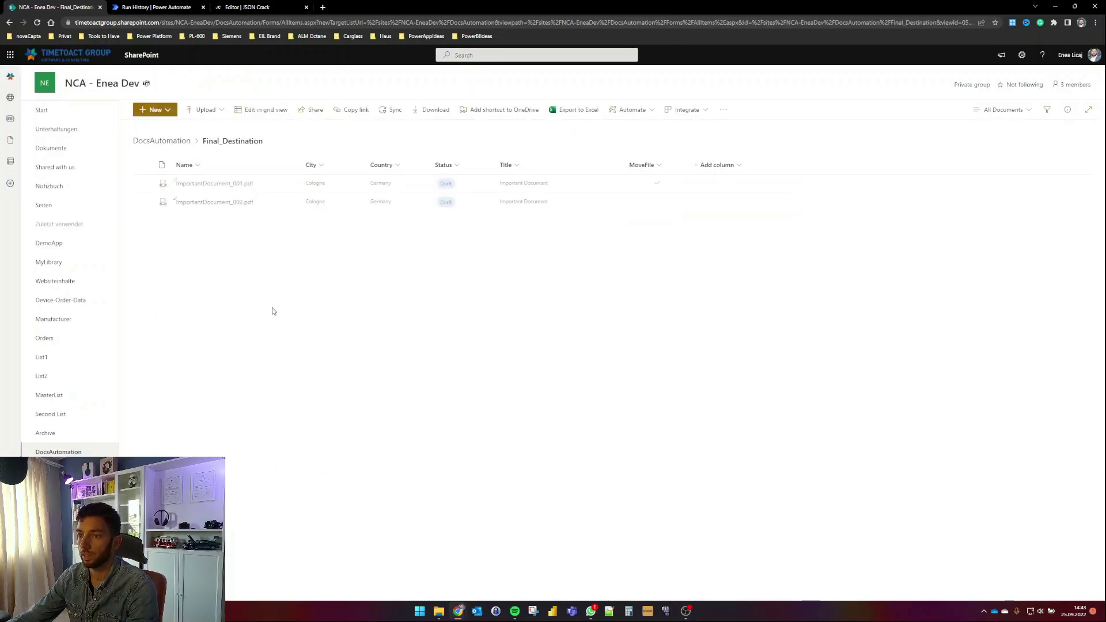
pyautogui.moveTo(235, 205)
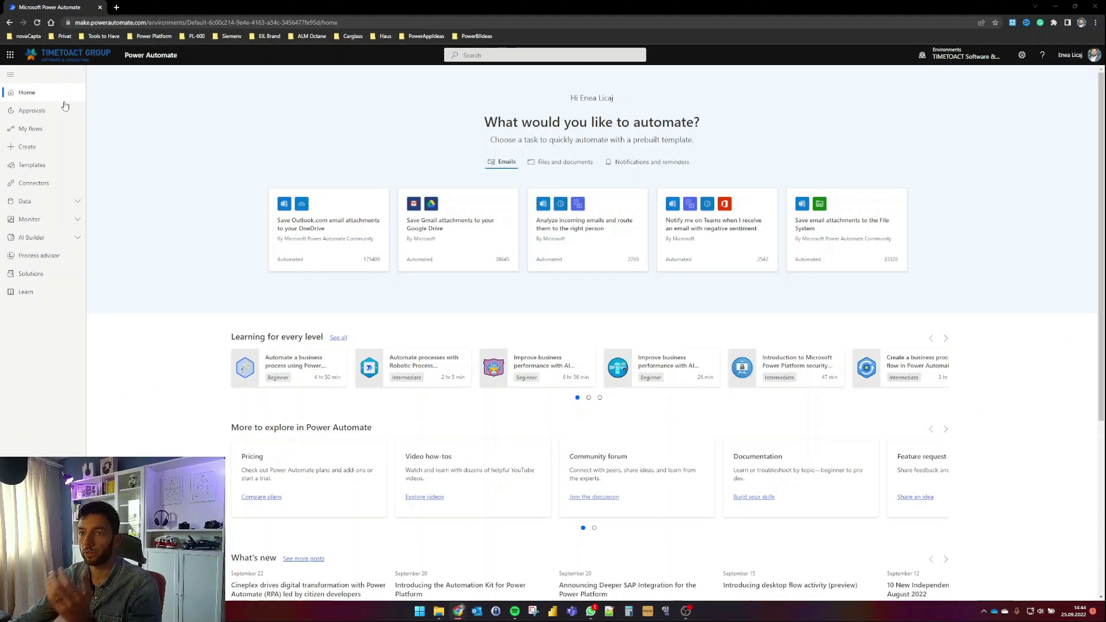
# Step: Start a new automated cloud flow in Power Automate and name it DocsAutomationFlow
pyautogui.click(29, 147)
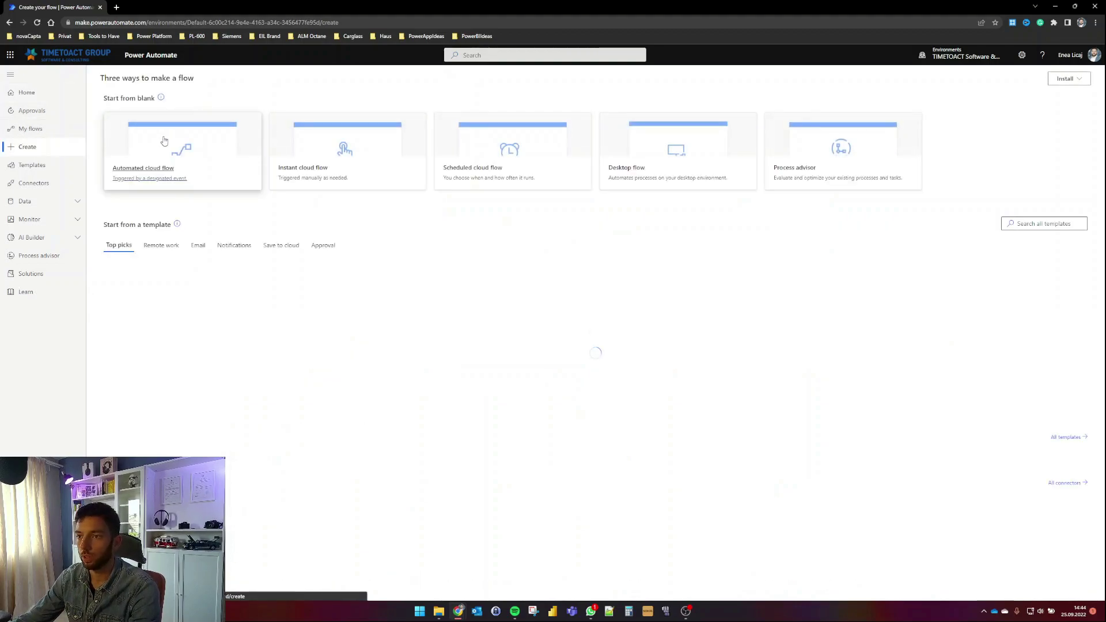
pyautogui.click(166, 150)
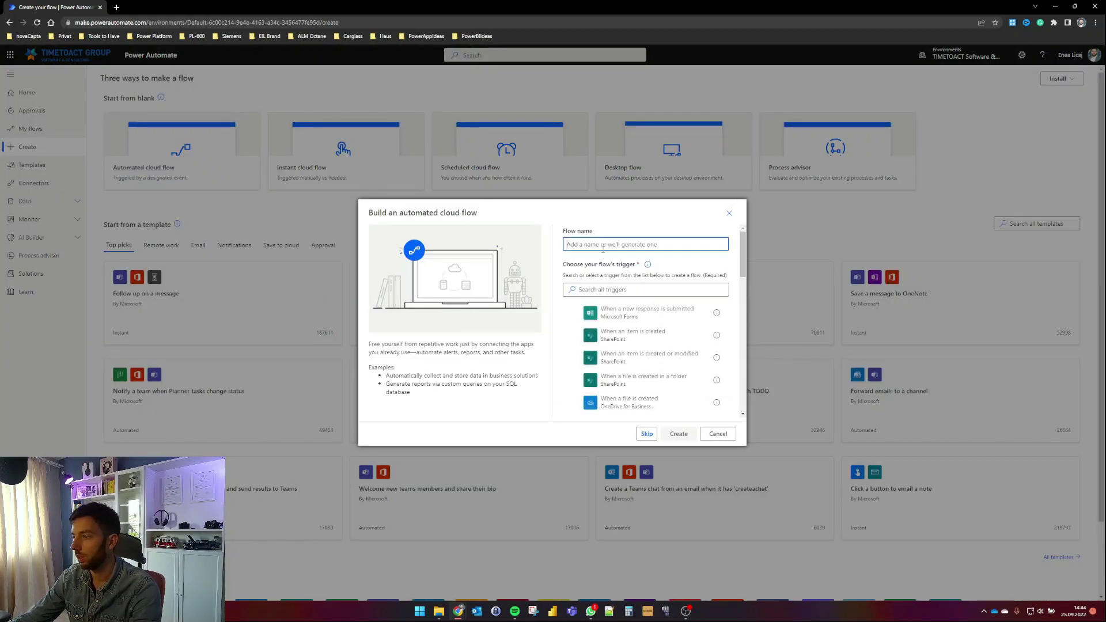
pyautogui.write('Doc')
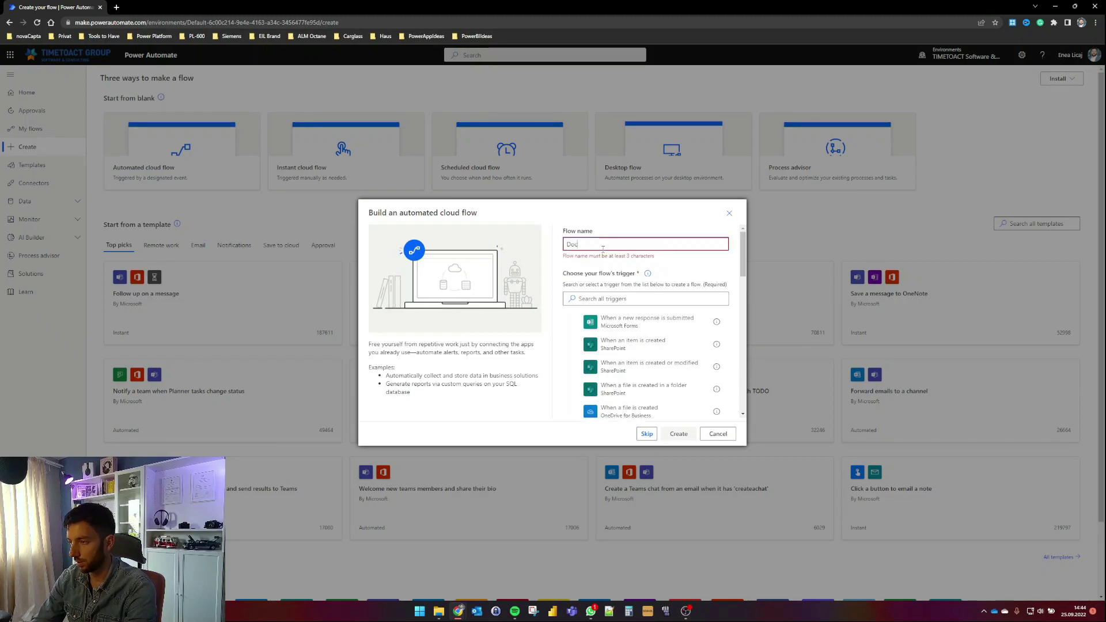
pyautogui.write('sAutomationFlow')
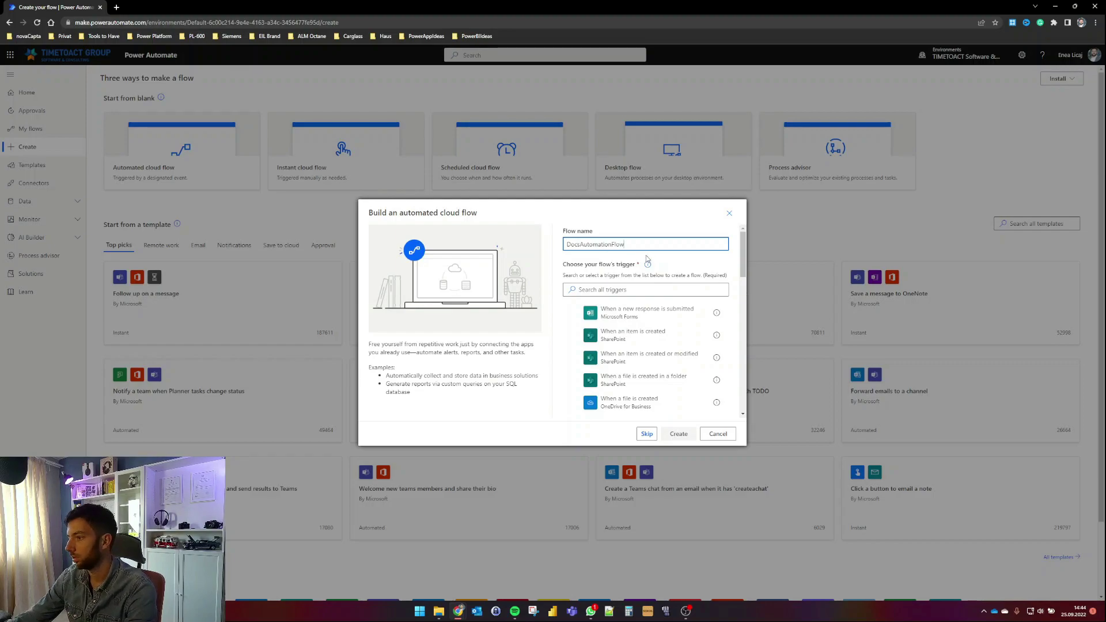
# Step: Find SharePoint's "When a file is created or modified (properties only)" trigger, select it and create the flow
pyautogui.click(647, 288)
pyautogui.write('when an')
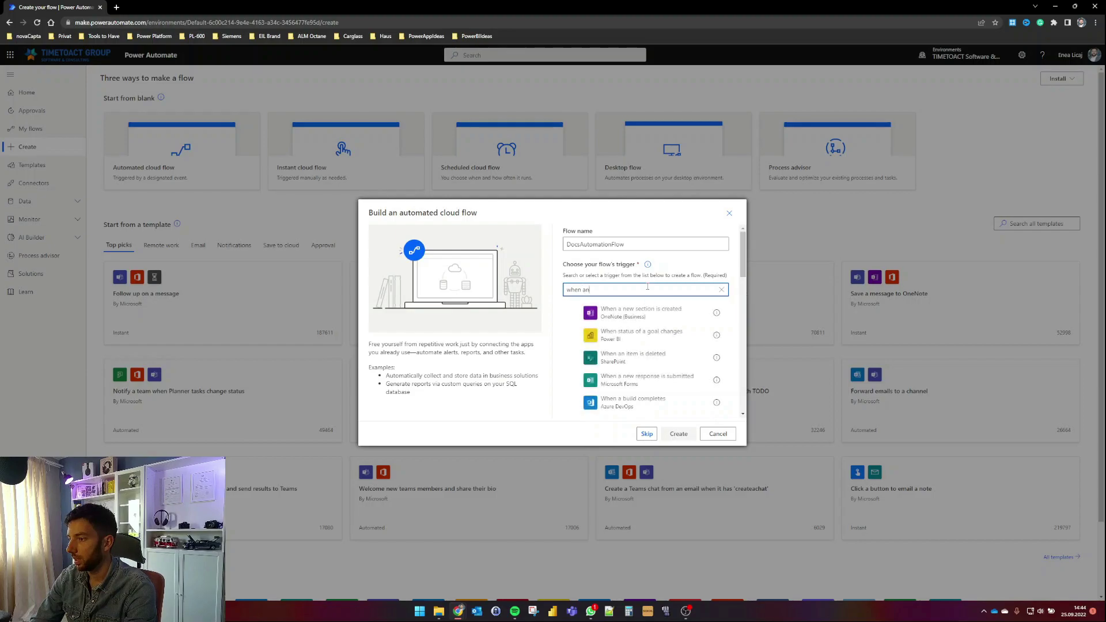
pyautogui.write(' item')
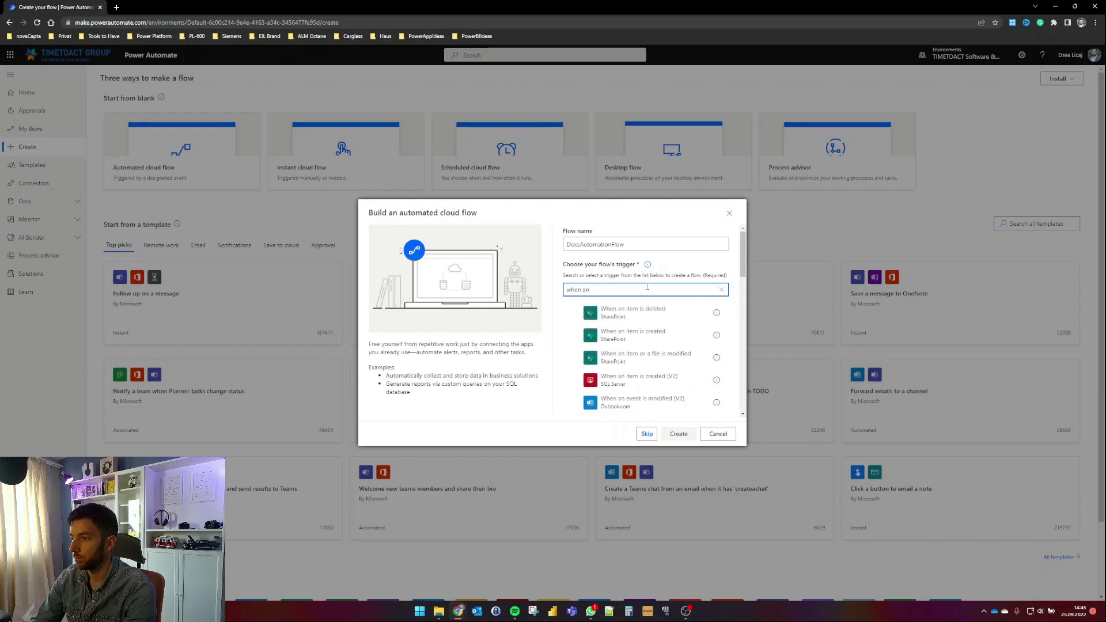
pyautogui.press('BackSpace')
pyautogui.write('file is created or modified')
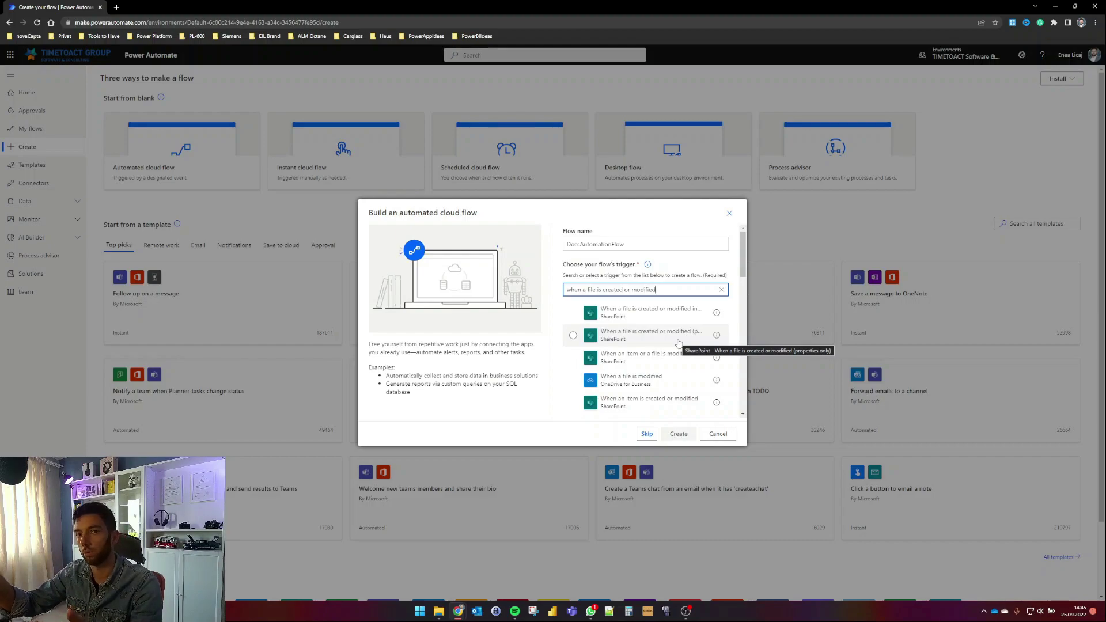
pyautogui.click(679, 342)
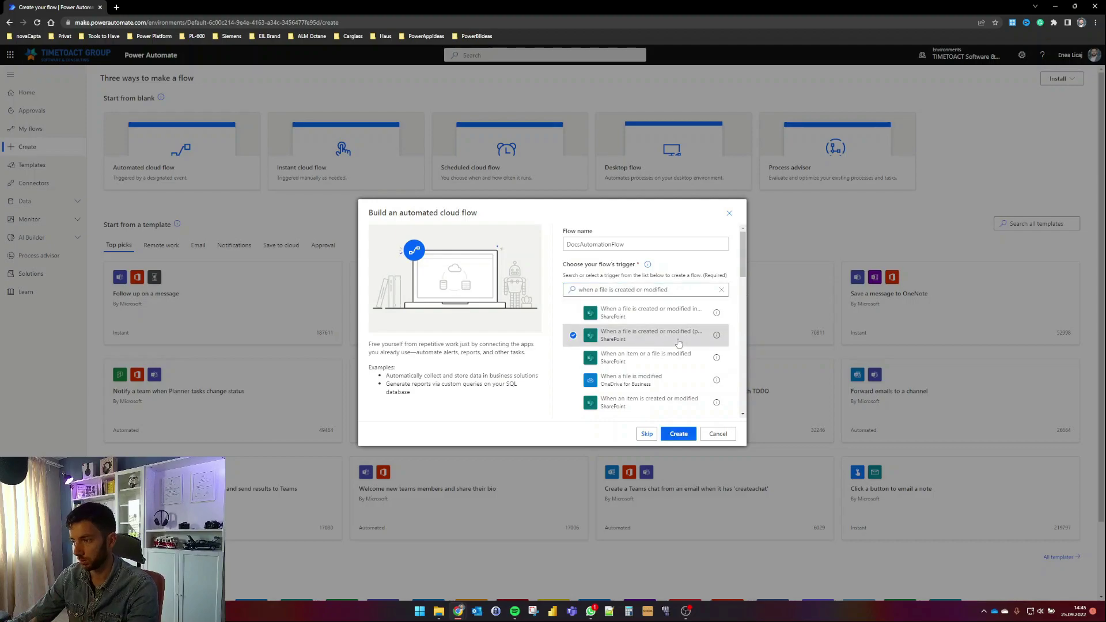
pyautogui.click(679, 435)
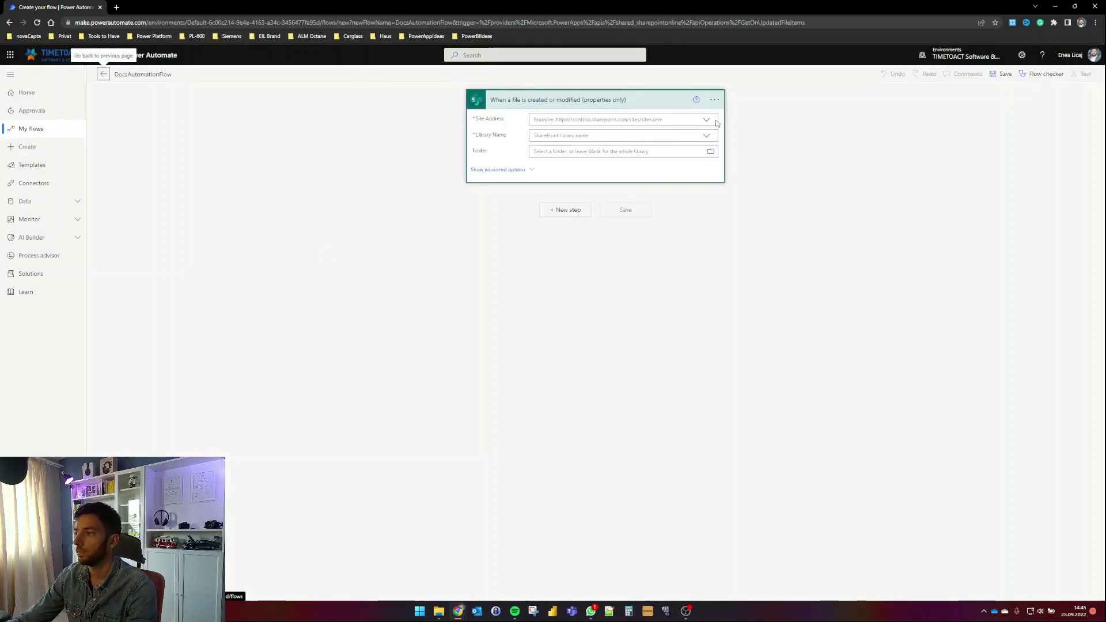
# Step: Configure the trigger with the NCA development site, the DocsAutomation library and the folder /DocsAutomation/Docs_Upload_Folder
pyautogui.click(622, 119)
pyautogui.click(576, 166)
pyautogui.click(706, 145)
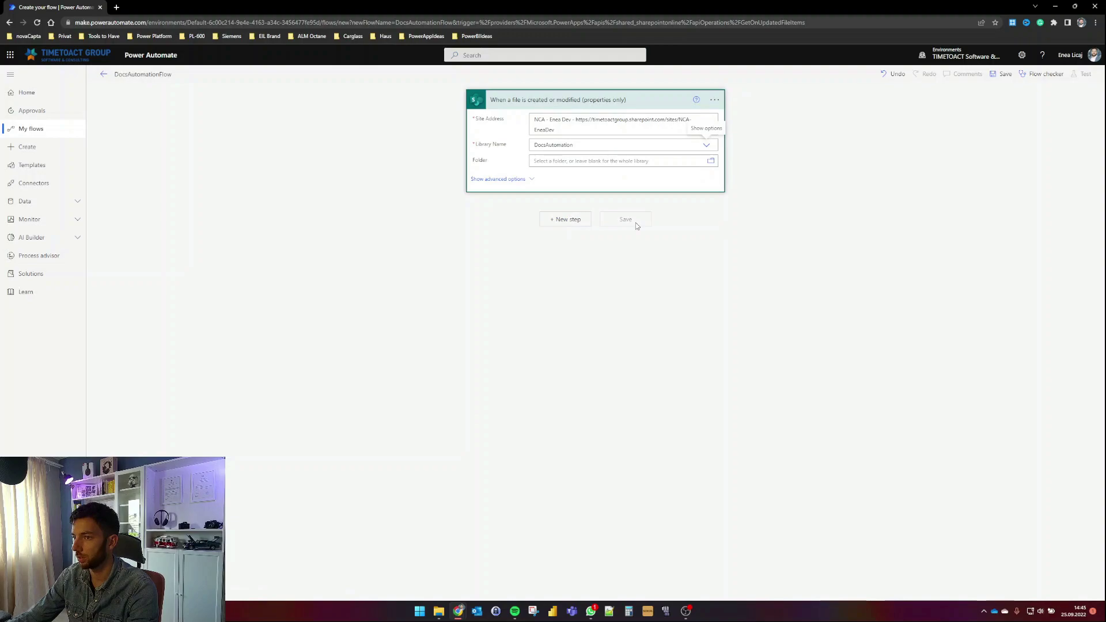
pyautogui.click(709, 161)
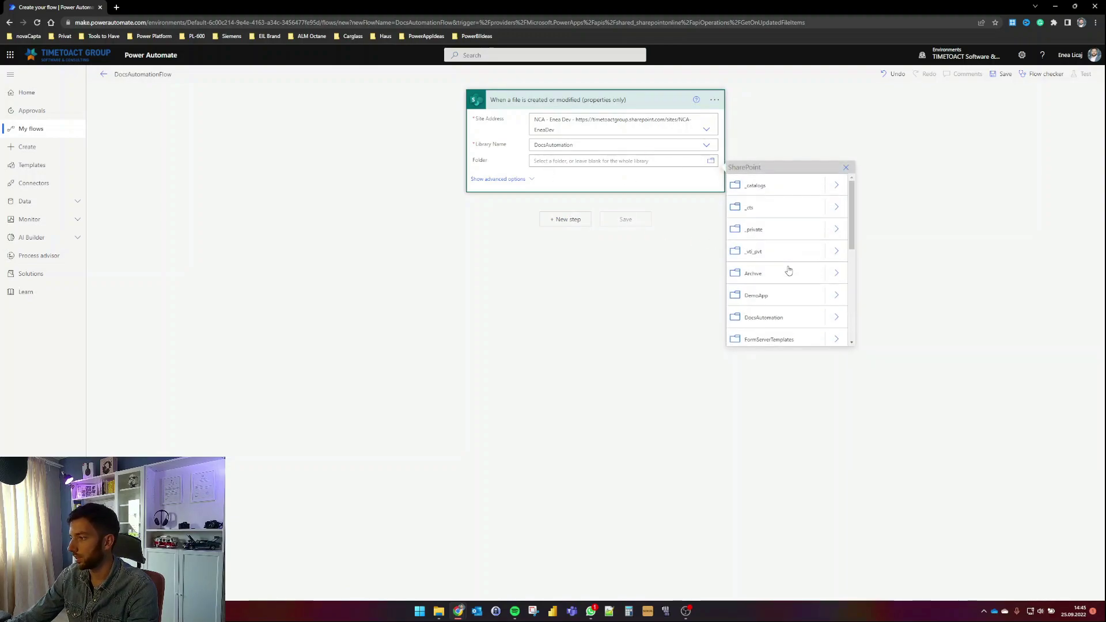
pyautogui.click(836, 317)
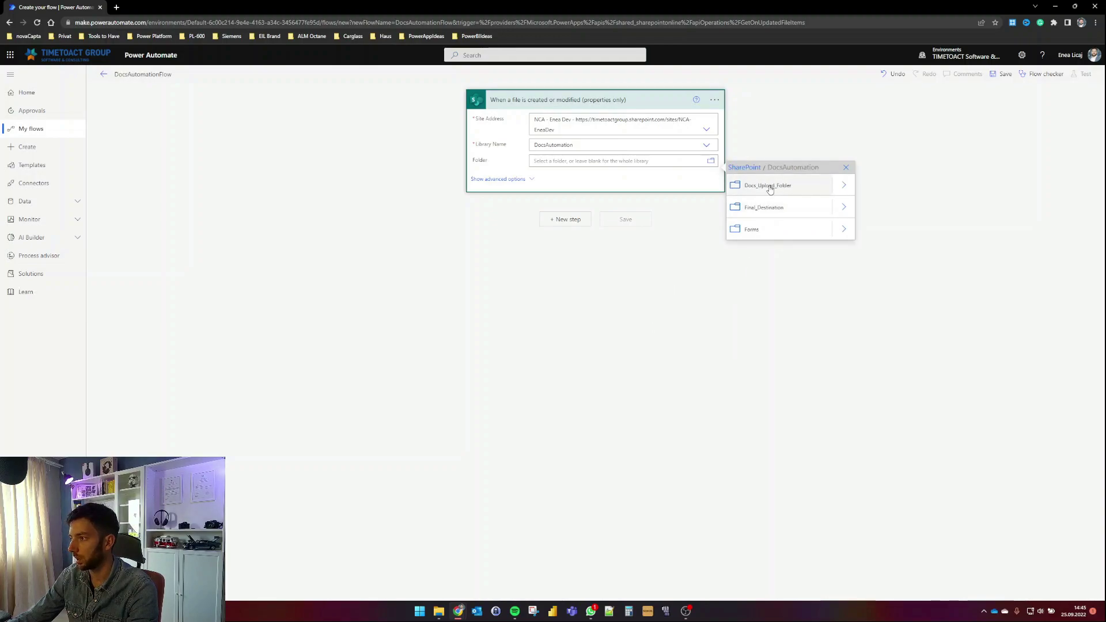
pyautogui.click(768, 186)
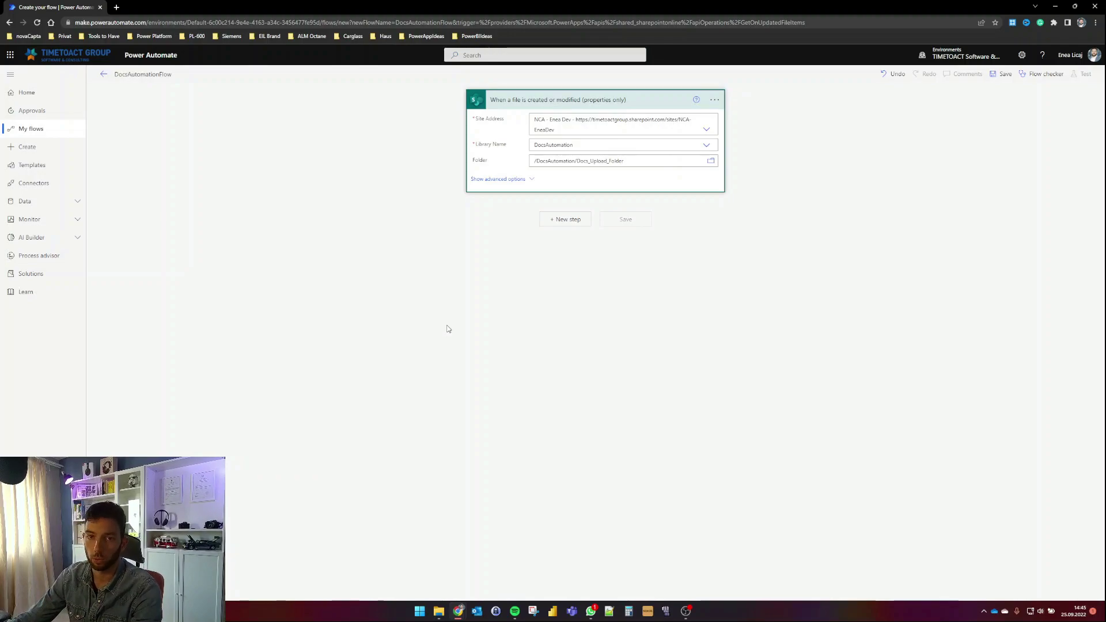
# Step: Add an Initialize variable action after the trigger, with the variable name varSubstring and type Integer
pyautogui.click(564, 137)
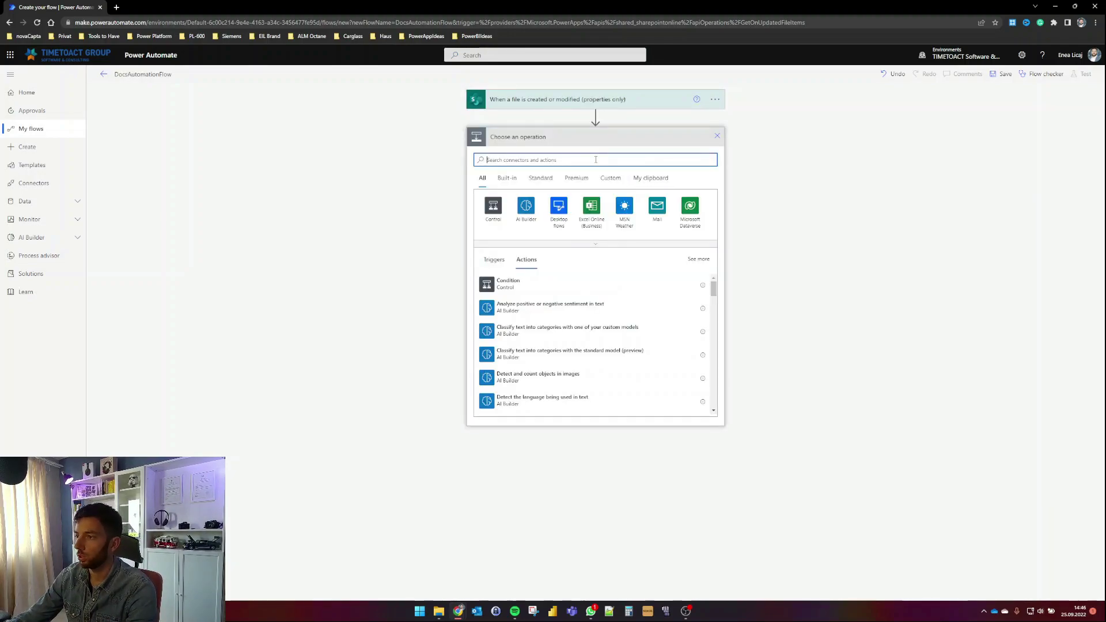
pyautogui.write('initialize var')
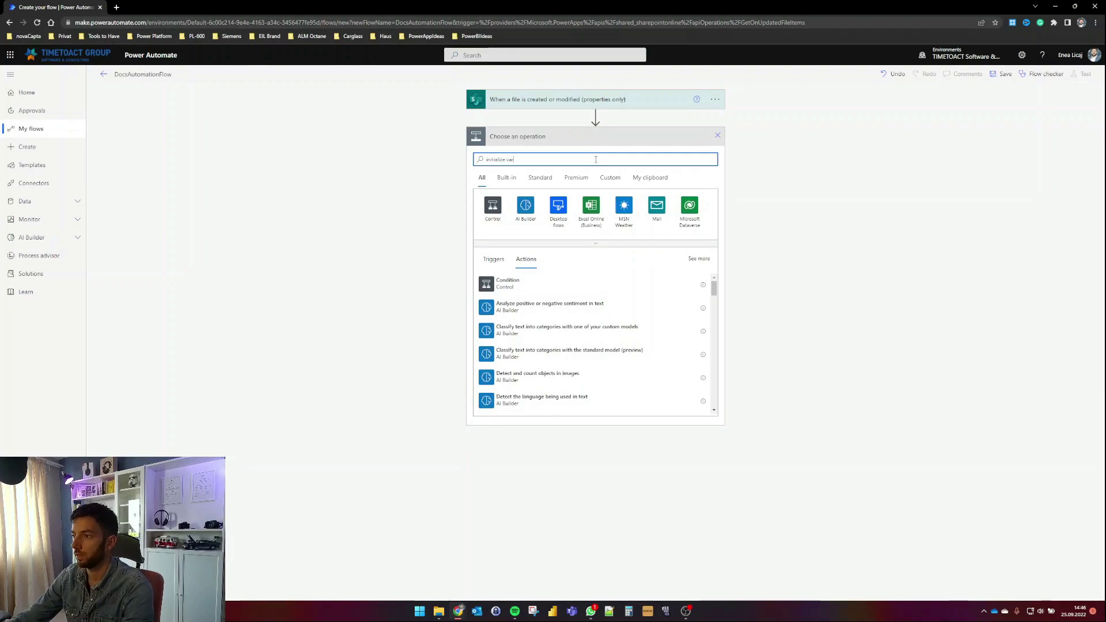
pyautogui.click(526, 291)
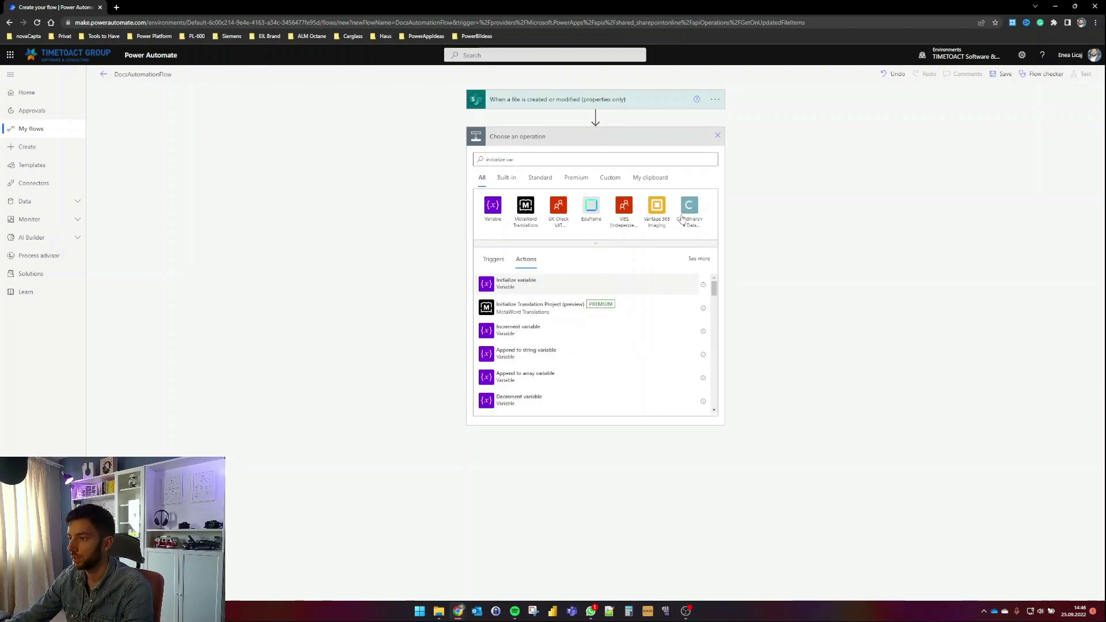
pyautogui.write('vars')
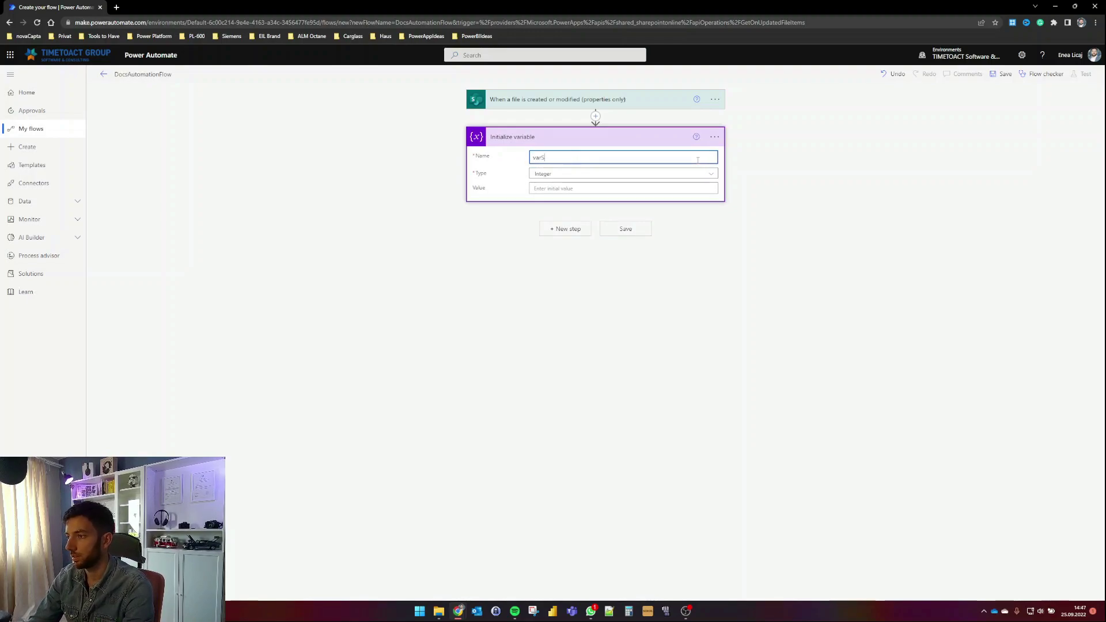
pyautogui.write('ubstring')
# Step: Rename the variable action to "Initialize variable - varSubstring"
pyautogui.hotkey('ctrl', 'a')
pyautogui.click(714, 136)
pyautogui.click(760, 164)
pyautogui.press('End')
pyautogui.write('- varSubstring')
pyautogui.click(760, 166)
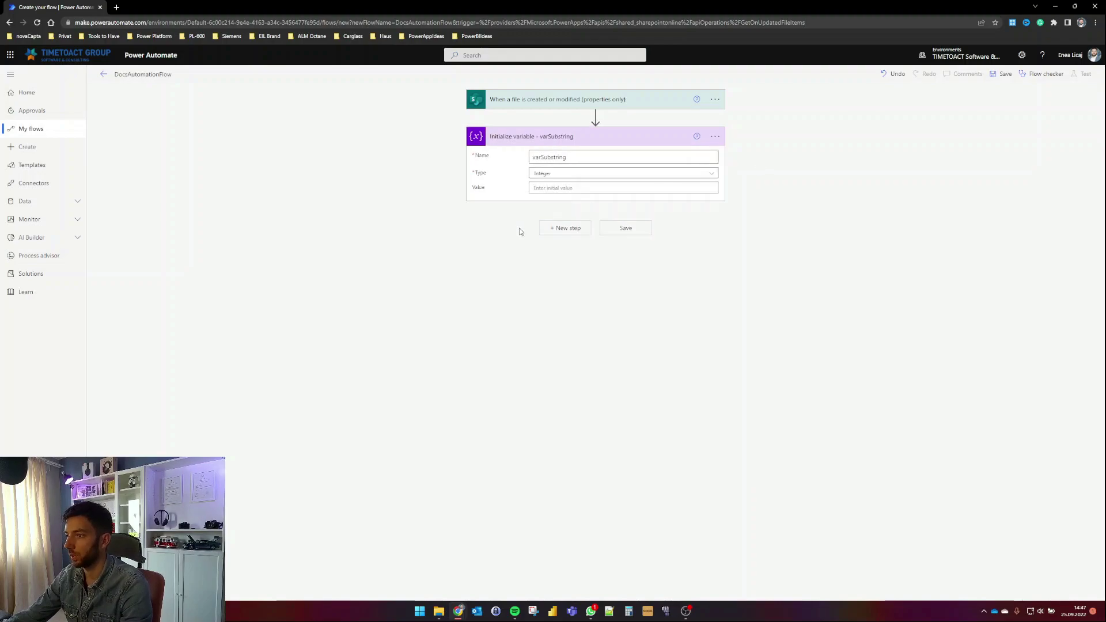
# Step: Add a second Initialize variable action after varSubstring, with the variable name varDocNumber and type Integer
pyautogui.click(565, 229)
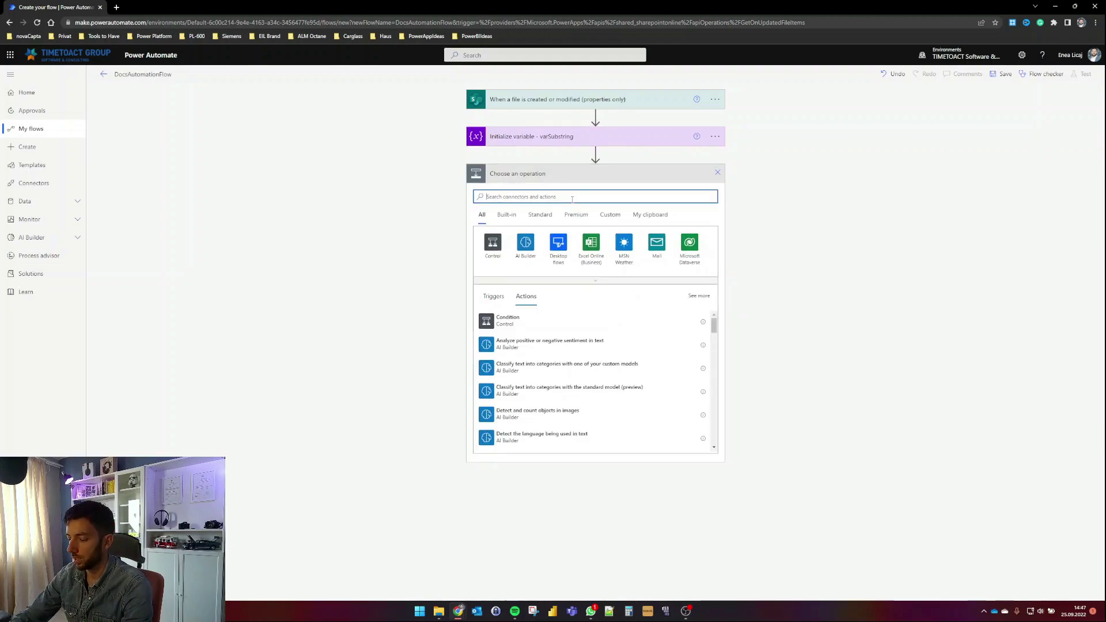
pyautogui.write('initialize')
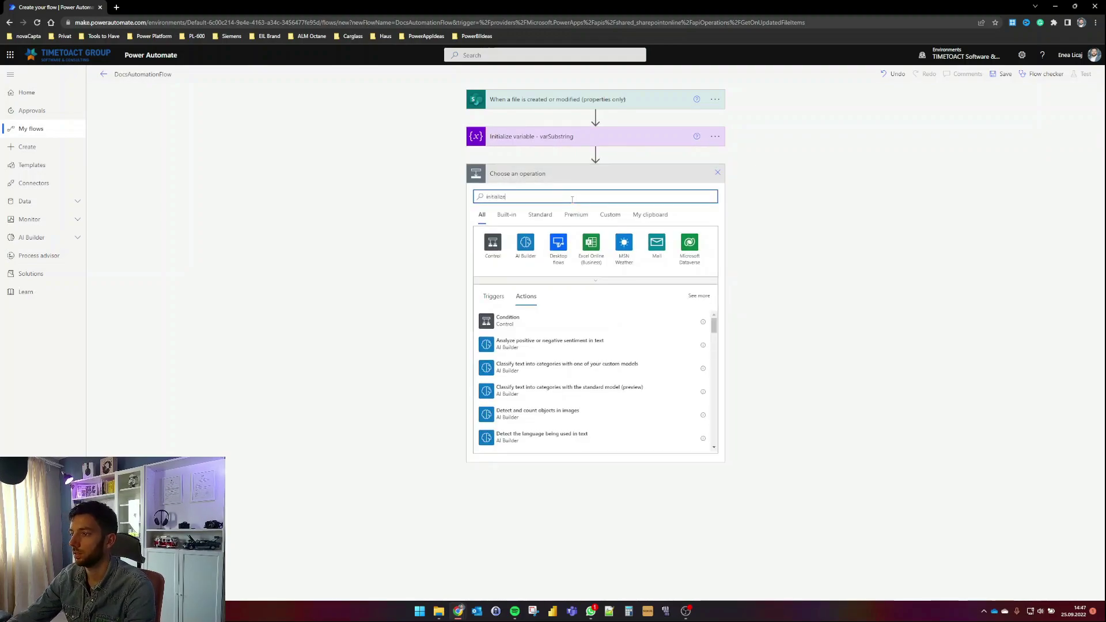
pyautogui.click(515, 317)
pyautogui.click(586, 194)
pyautogui.write('varDocNumber')
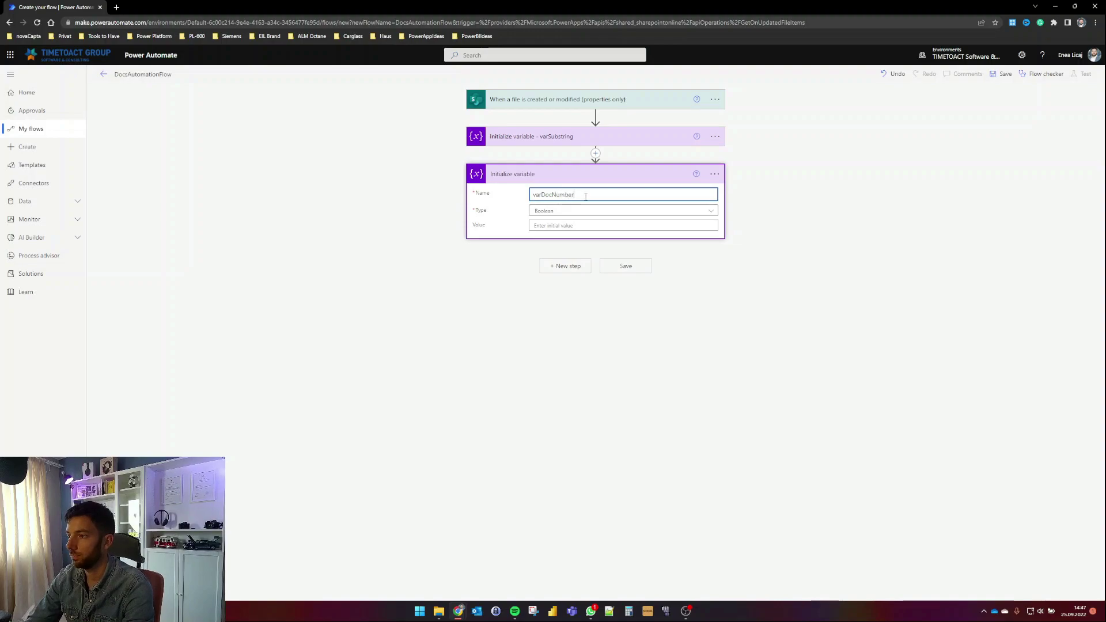
pyautogui.click(570, 211)
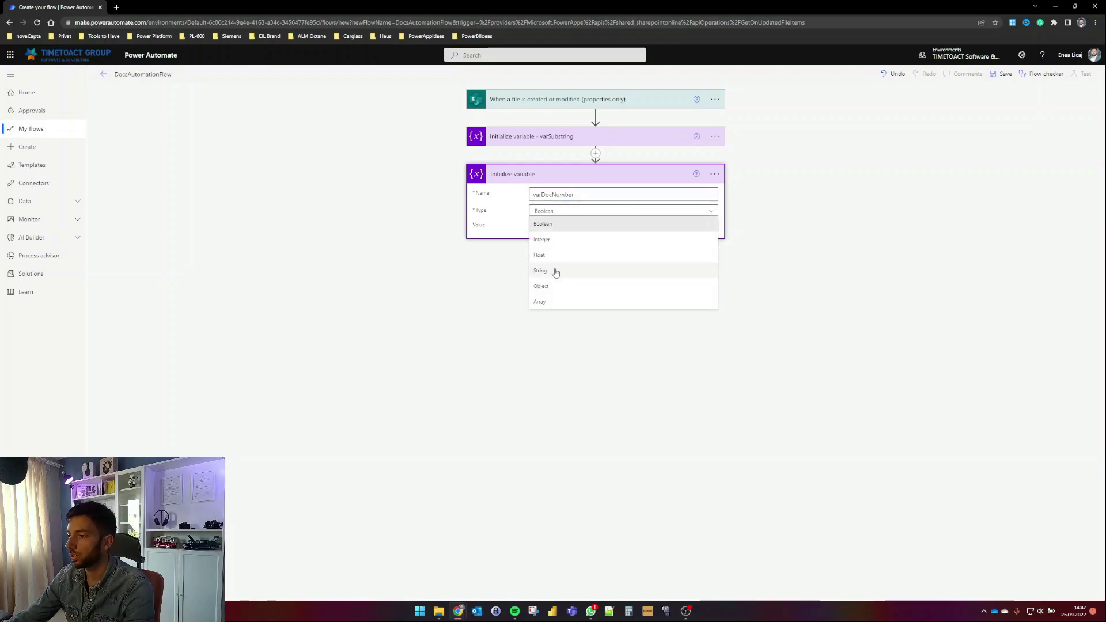
pyautogui.click(555, 243)
# Step: Add a third Initialize variable action at the end of the flow, with the variable name varFinalDocNumber and type String
pyautogui.click(571, 266)
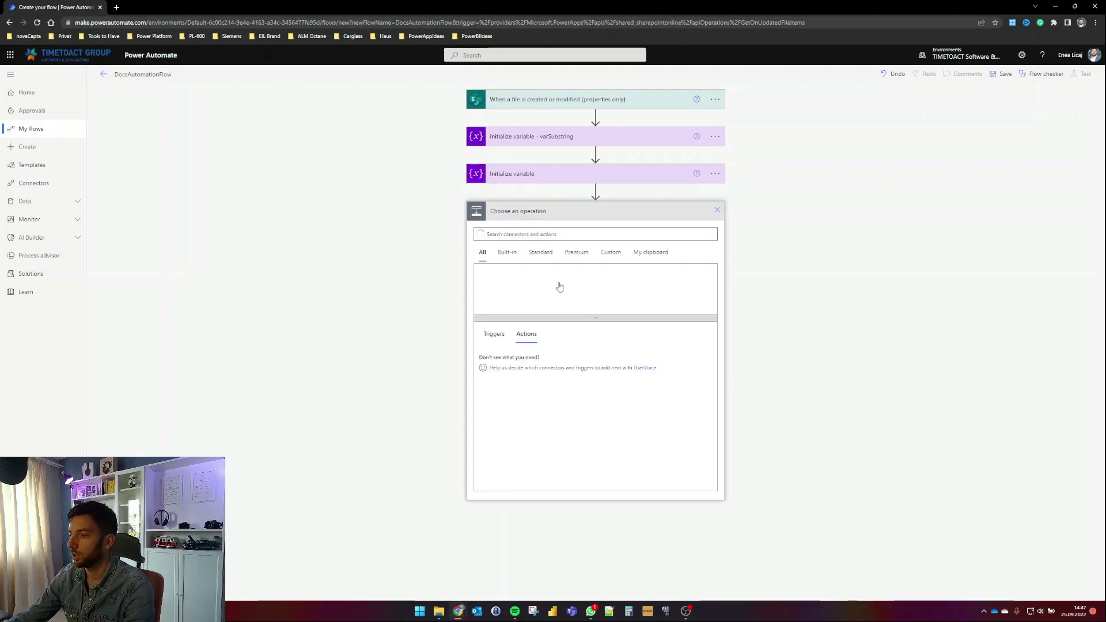
pyautogui.click(546, 235)
pyautogui.write('variable')
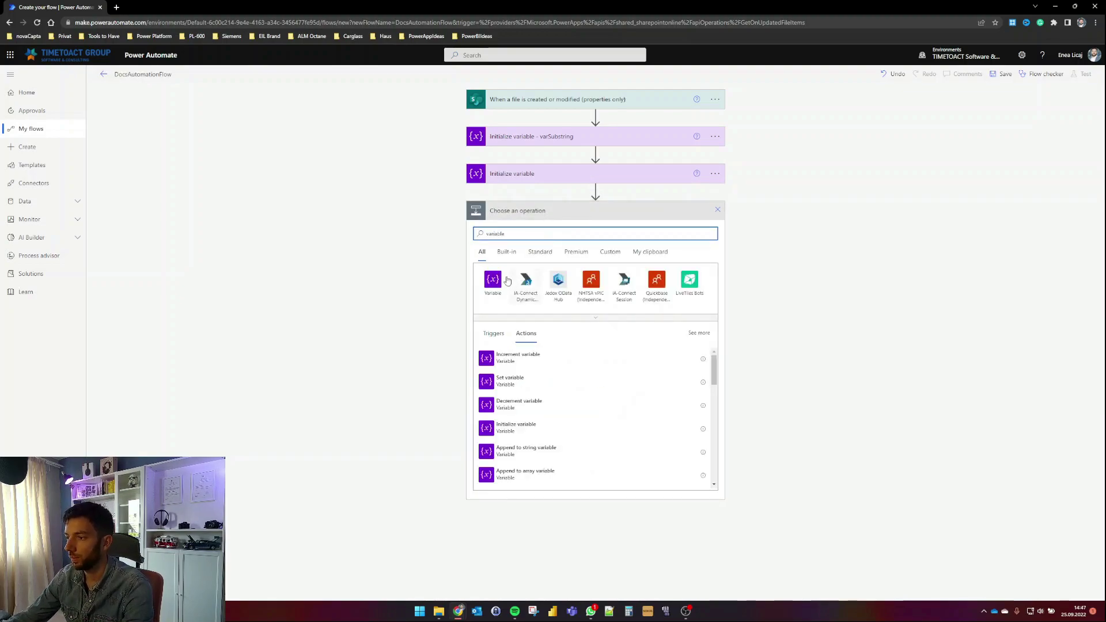
pyautogui.click(492, 279)
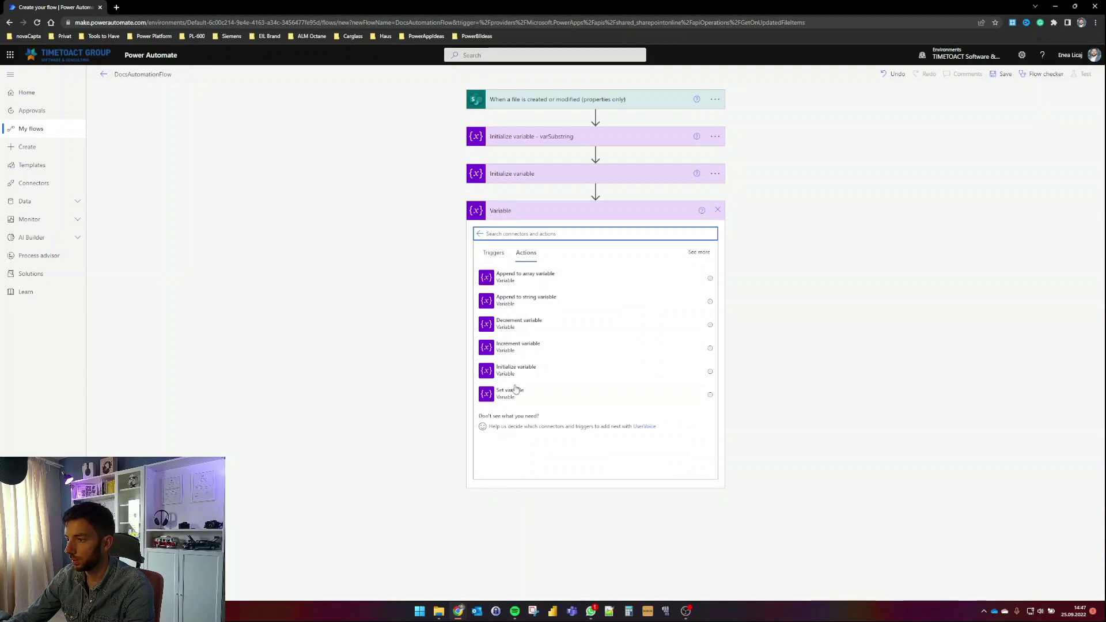
pyautogui.click(522, 368)
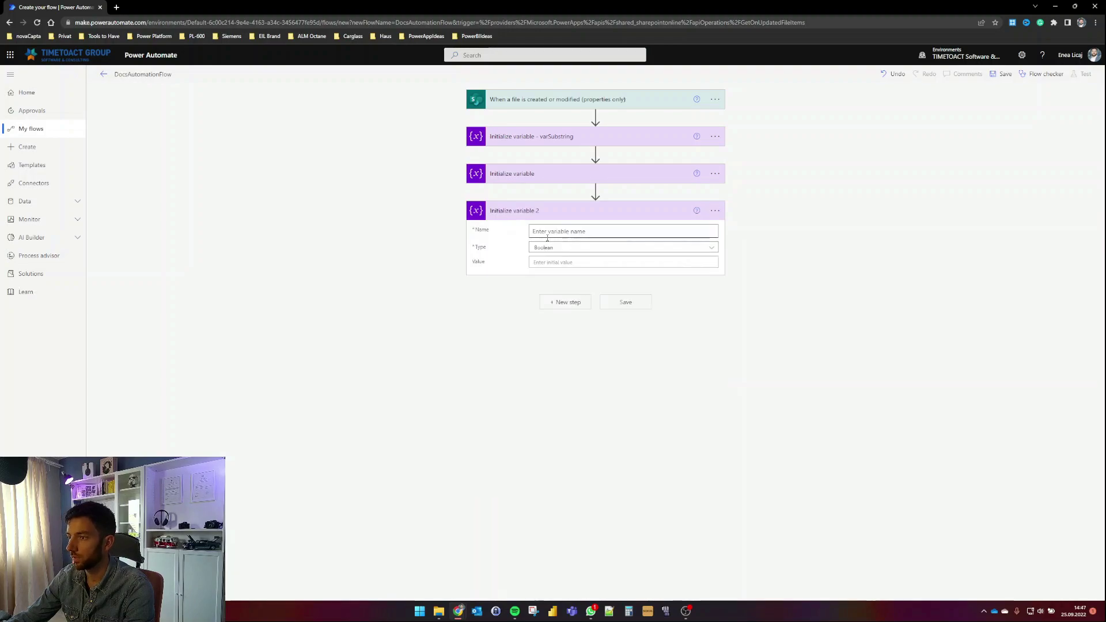
pyautogui.write('var')
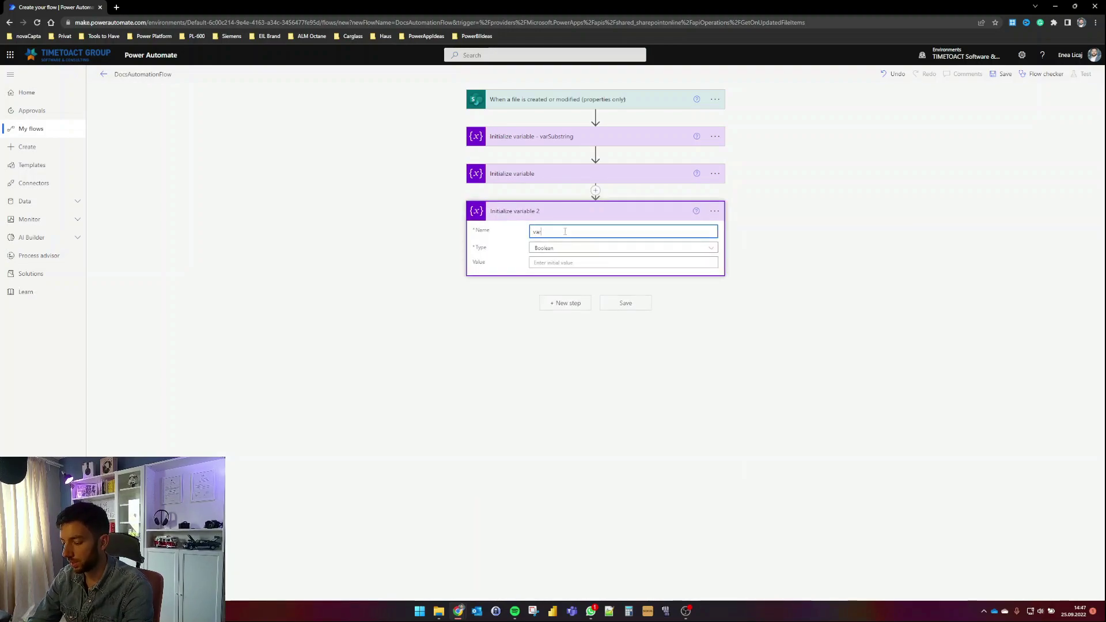
pyautogui.write('FinalDocNumber')
pyautogui.click(576, 249)
pyautogui.click(562, 315)
# Step: Rename the newest variable action to "Initialize variable - varFinalDocNumber", reusing the copied variable name
pyautogui.doubleClick(596, 233)
pyautogui.hotkey('ctrl', 'c')
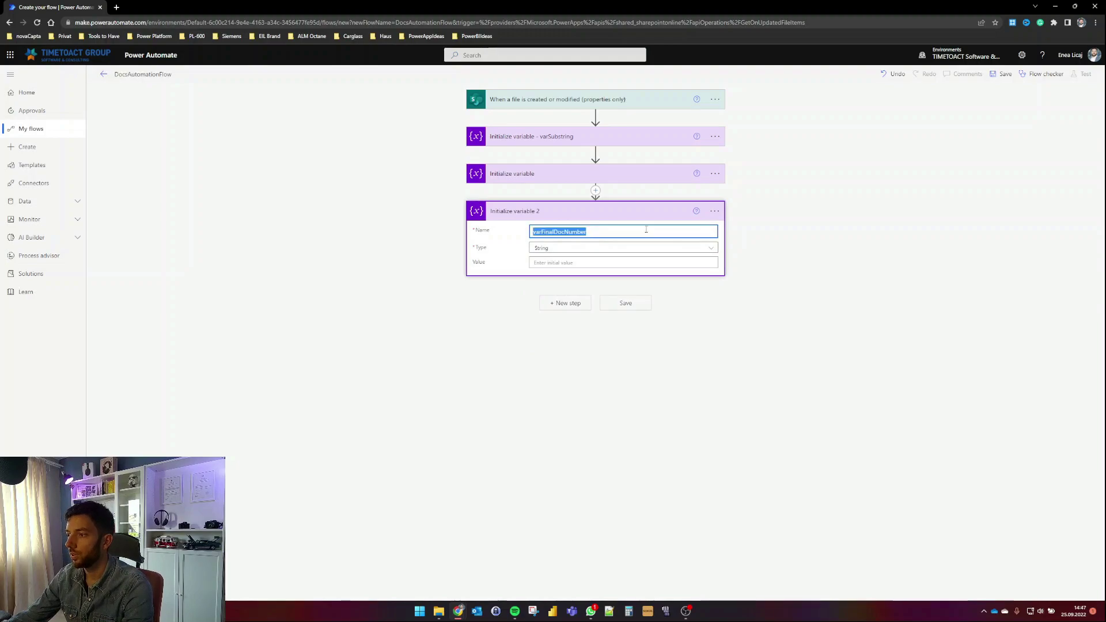
pyautogui.click(714, 211)
pyautogui.click(748, 230)
pyautogui.press('End')
pyautogui.press('BackSpace')
pyautogui.press('BackSpace')
pyautogui.write('-')
pyautogui.hotkey('ctrl', 'v')
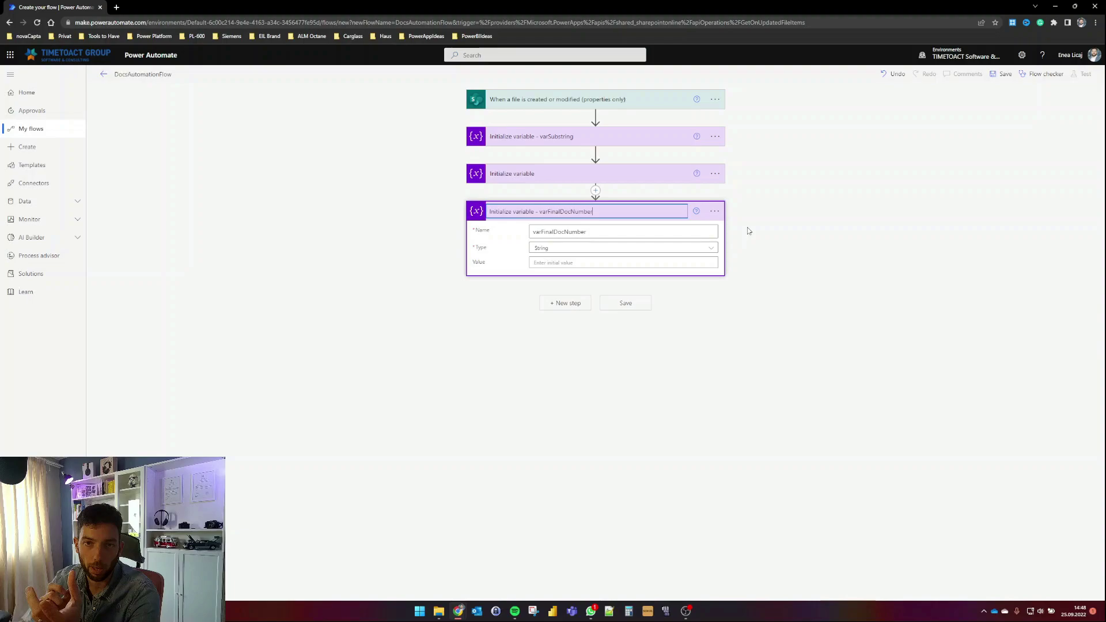
pyautogui.click(547, 342)
# Step: Add another Initialize variable action after varFinalDocNumber, with the variable name varEnding and type String
pyautogui.click(556, 303)
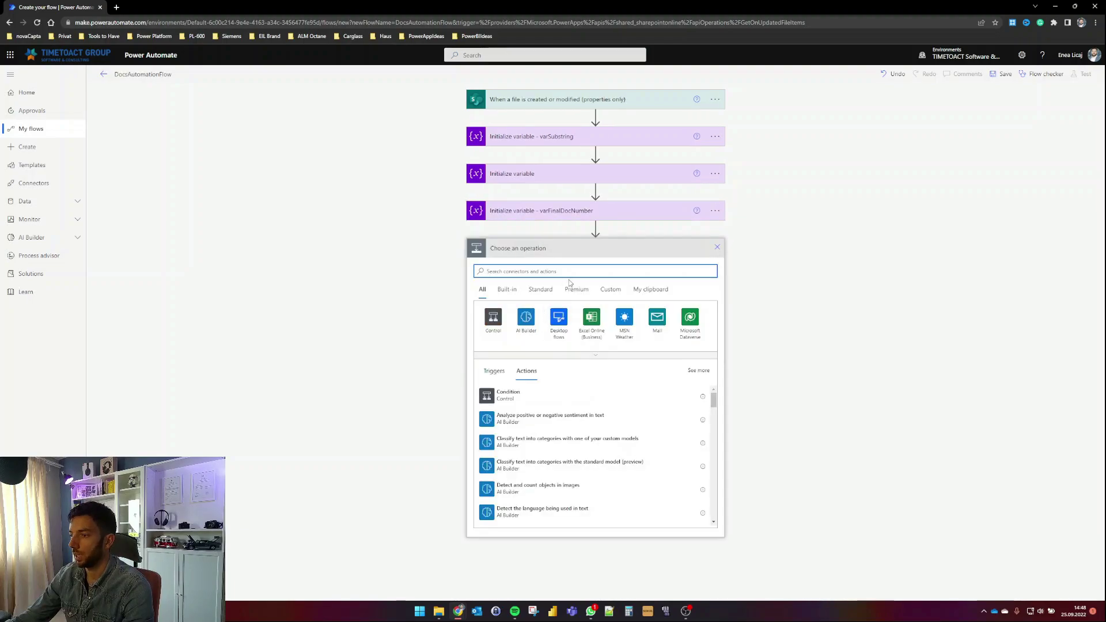
pyautogui.write('initialize')
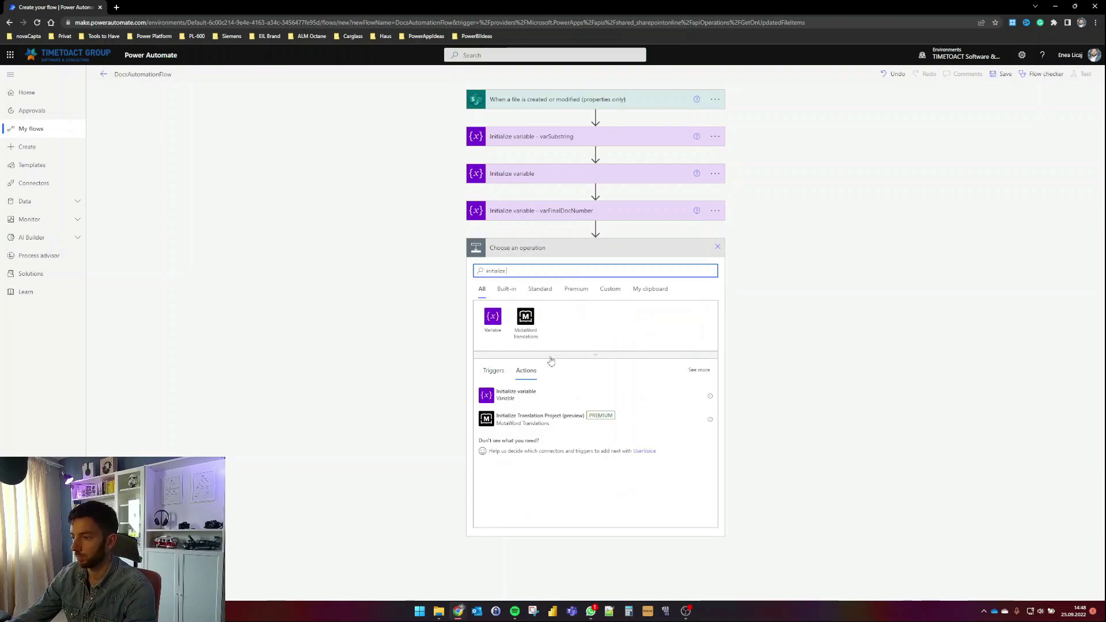
pyautogui.click(512, 395)
pyautogui.write('varEnding')
pyautogui.press('Tab')
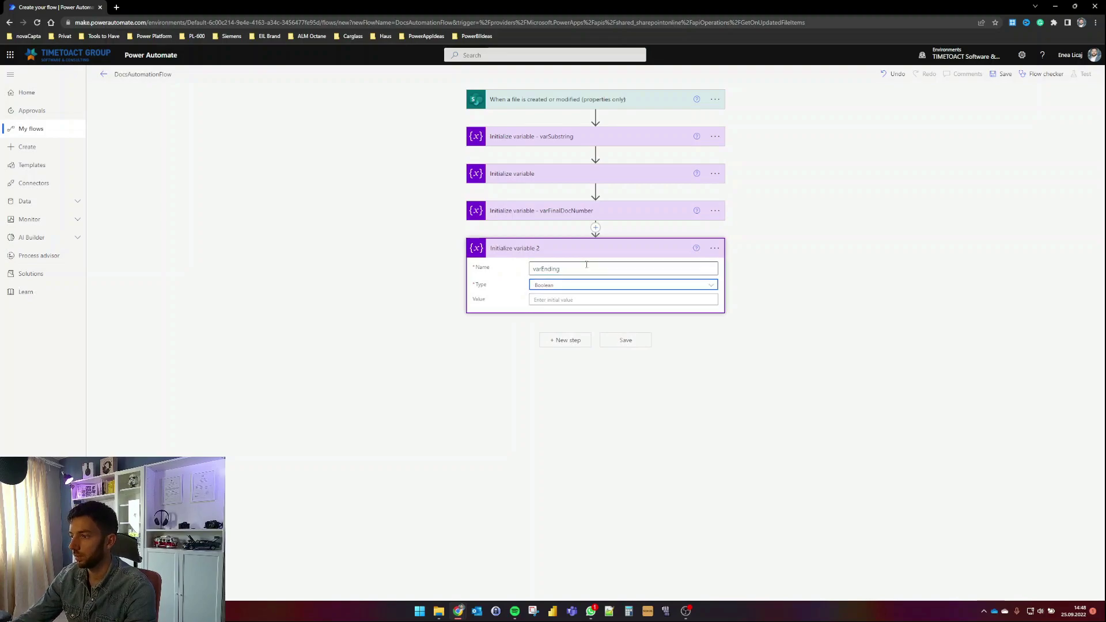
pyautogui.hotkey('shift', 'Tab')
pyautogui.click(575, 284)
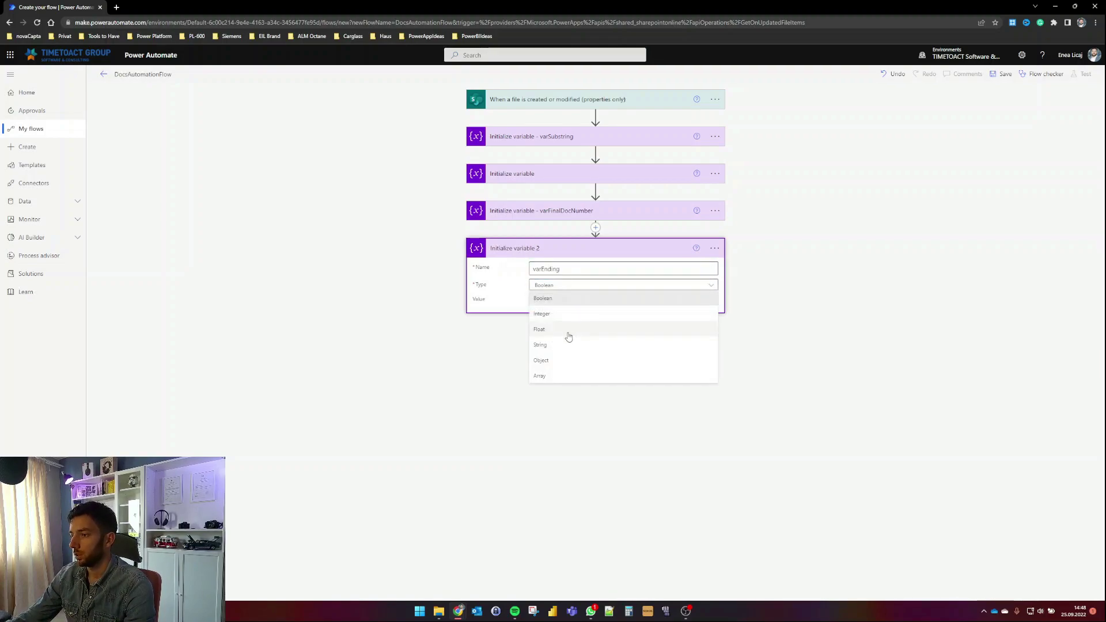
pyautogui.click(553, 350)
# Step: Rename the varEnding variable action to "Initialize variable - varEnding"
pyautogui.click(621, 214)
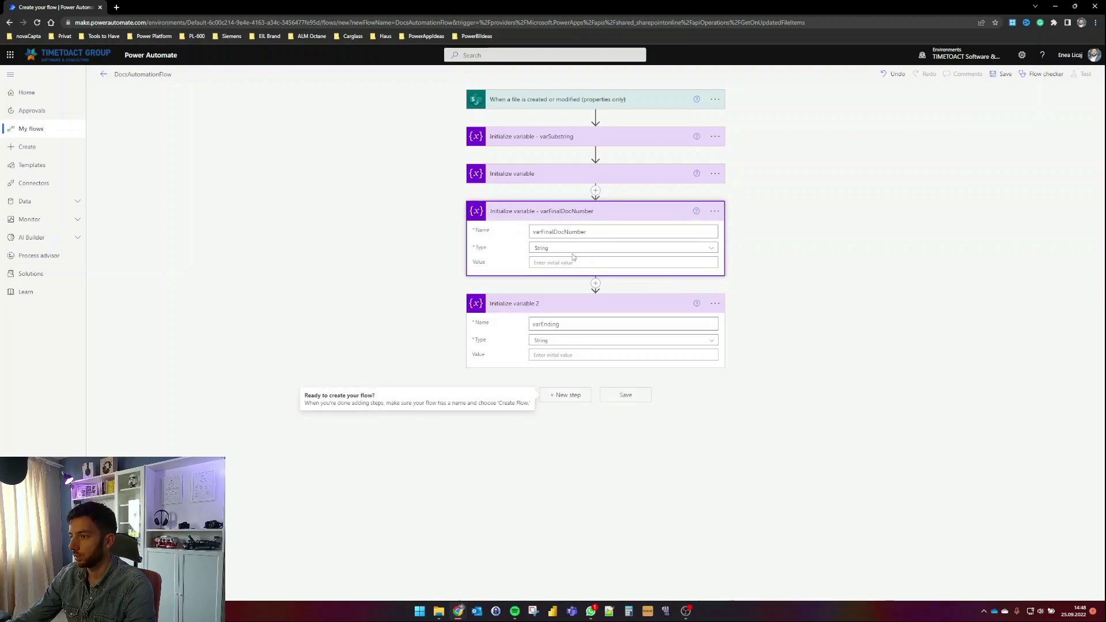
pyautogui.click(715, 302)
pyautogui.click(743, 317)
pyautogui.press('End')
pyautogui.press('BackSpace')
pyautogui.click(832, 321)
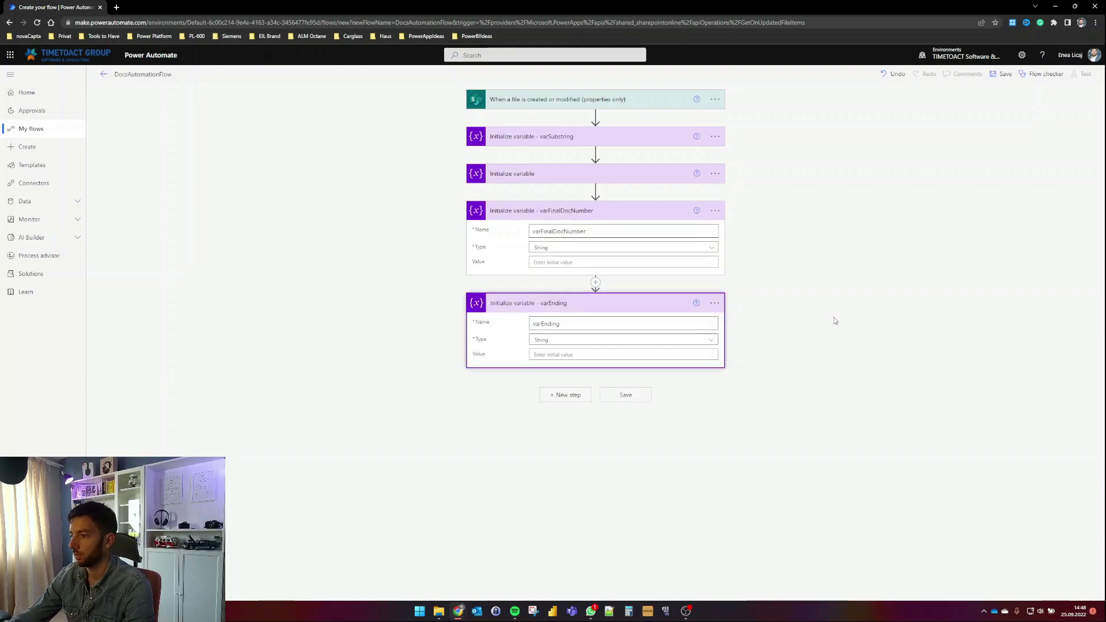
# Step: Add a Compose action after the varEnding variable and check the document names in SharePoint's Final_Destination folder
pyautogui.click(580, 395)
pyautogui.write('compose')
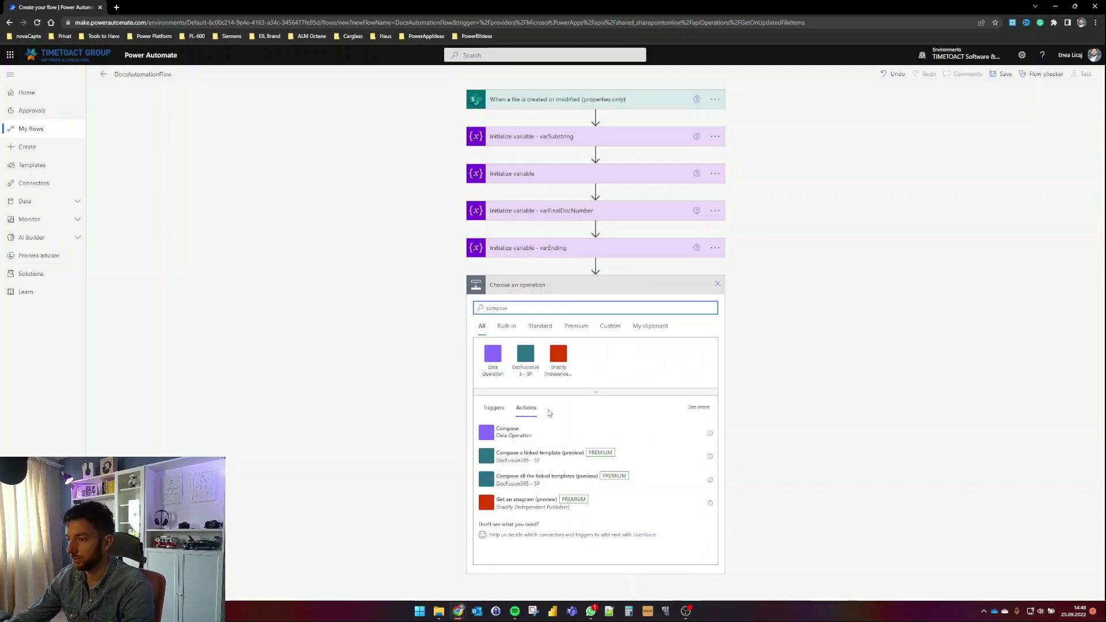
pyautogui.click(497, 429)
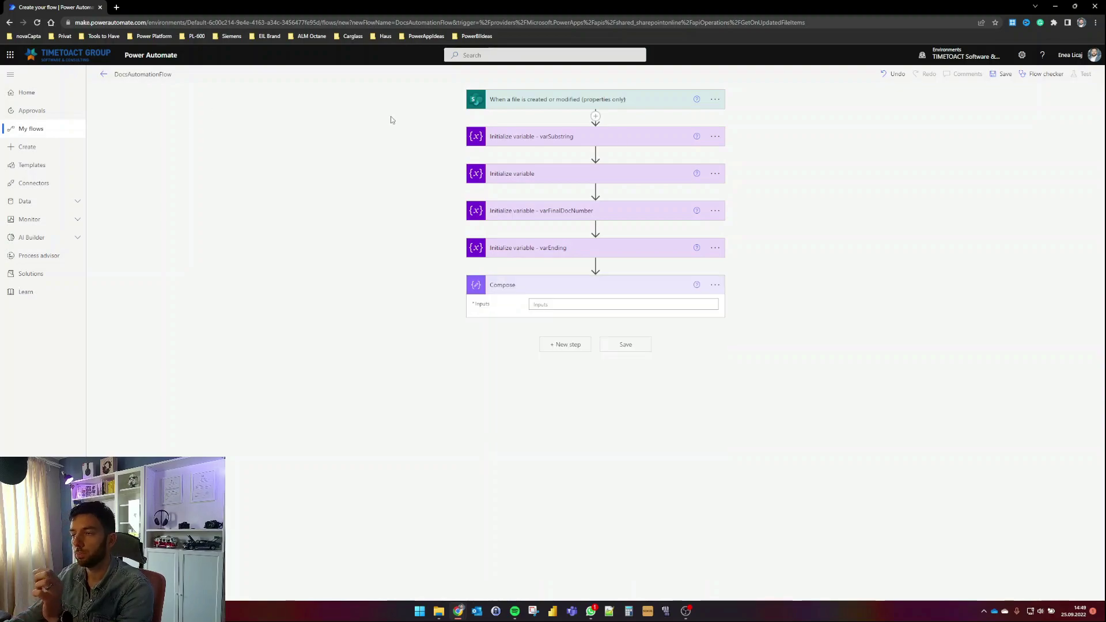
pyautogui.moveTo(1105, 214); pyautogui.dragTo(65, 8)
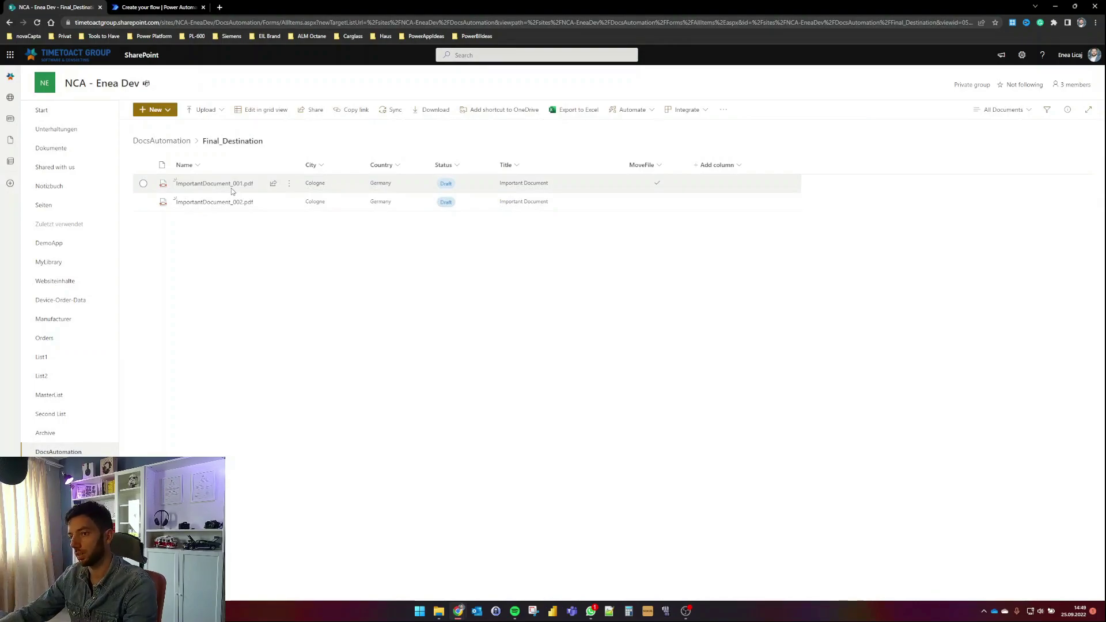
pyautogui.click(155, 7)
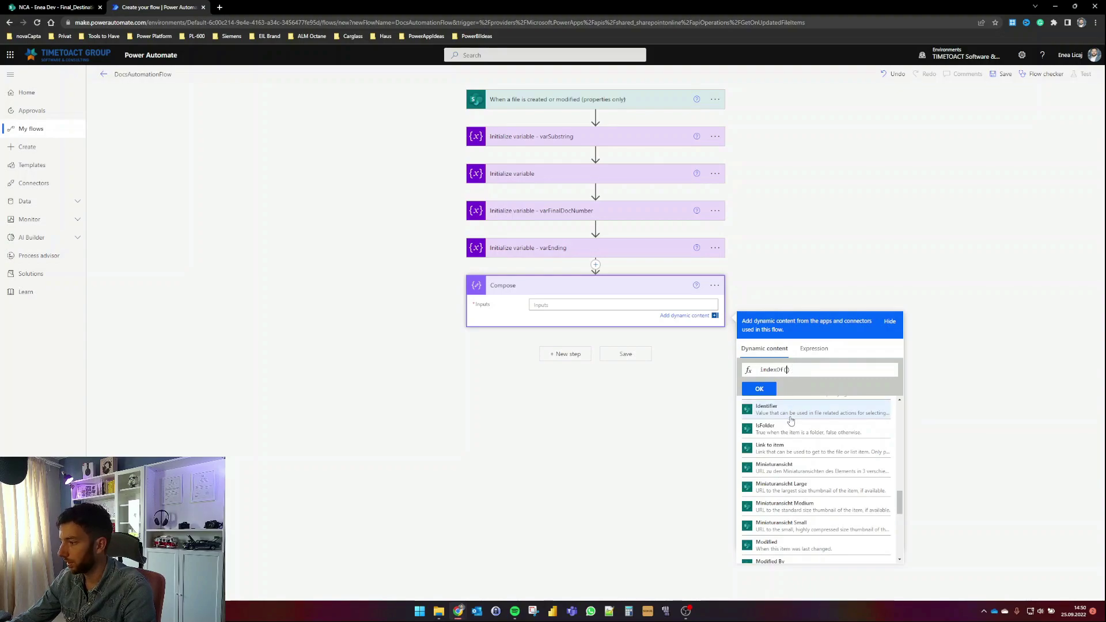
# Step: Set the Compose input to an indexOf expression that finds '_' in the trigger's File name with extension
pyautogui.scroll(3, 790, 420)
pyautogui.click(800, 461)
pyautogui.moveTo(784, 370); pyautogui.dragTo(884, 370)
pyautogui.press('End')
pyautogui.write(',')
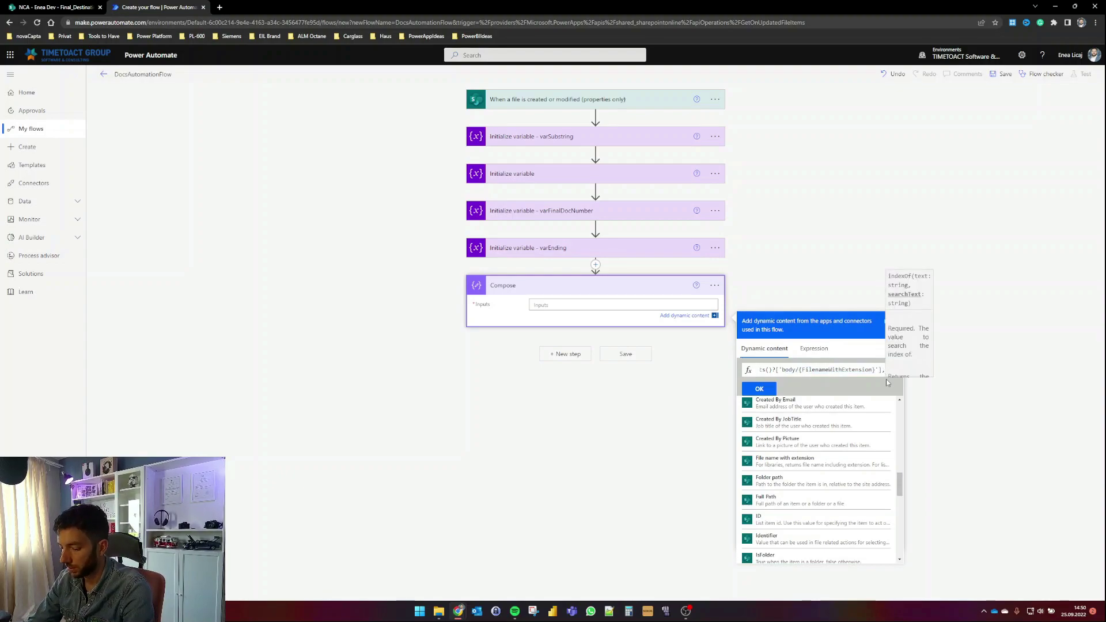
pyautogui.write(" '_")
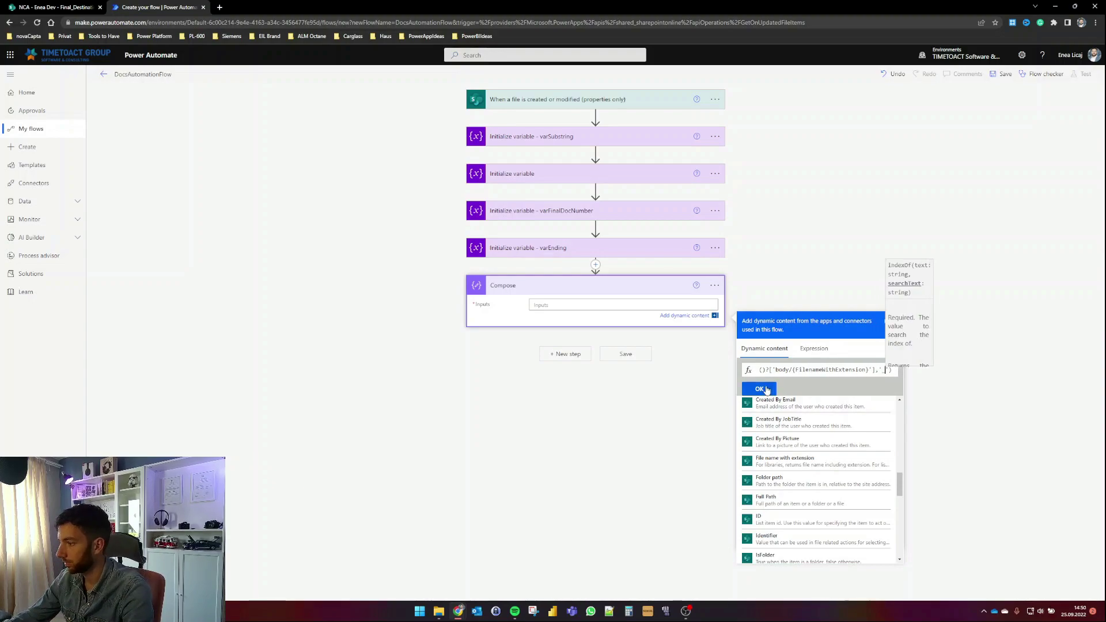
pyautogui.click(759, 388)
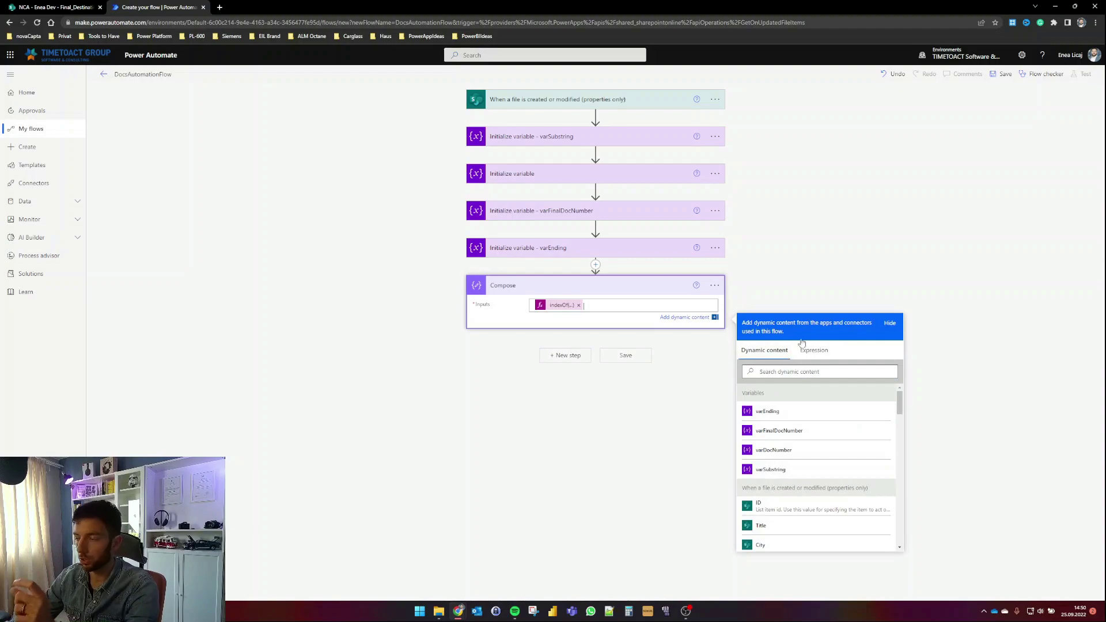
# Step: Rename the Compose action to "Compose - GetUnderscorePosition"
pyautogui.click(714, 285)
pyautogui.click(761, 305)
pyautogui.press('End')
pyautogui.write('- GetUnders')
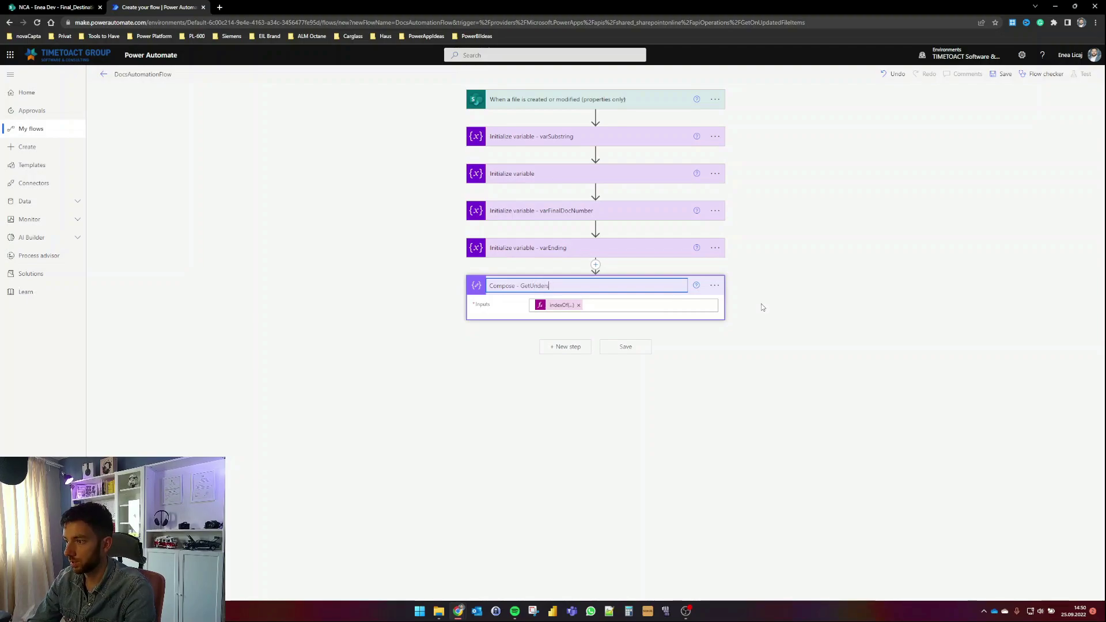
pyautogui.write('corePosition')
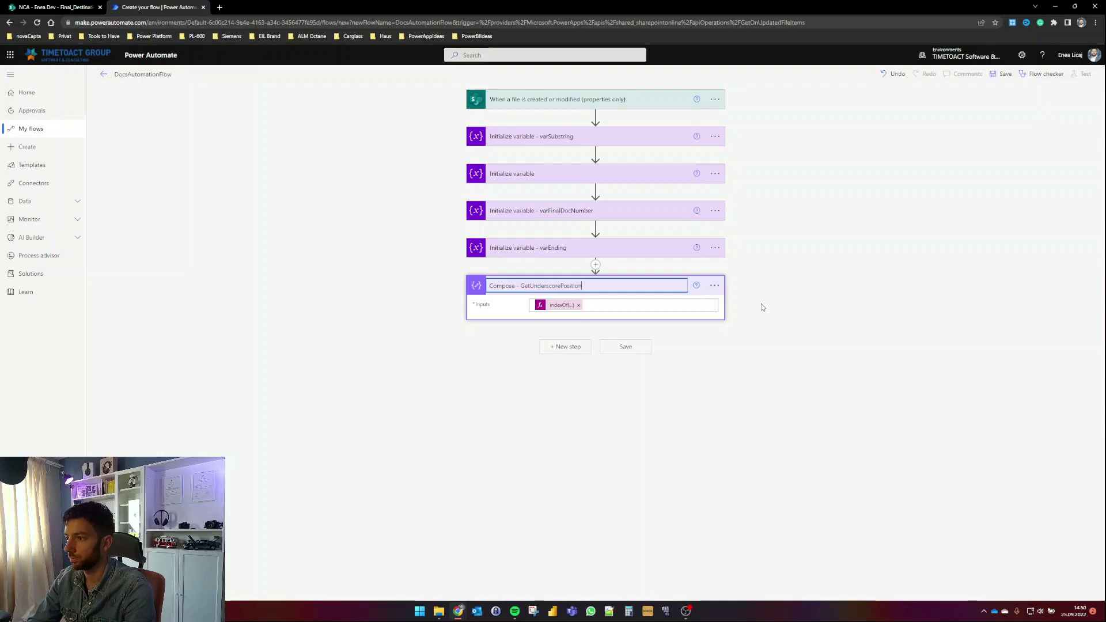
pyautogui.click(762, 305)
# Step: Review the document names in SharePoint's Final_Destination folder and add a second Compose action after GetUnderscorePosition in the flow
pyautogui.click(67, 5)
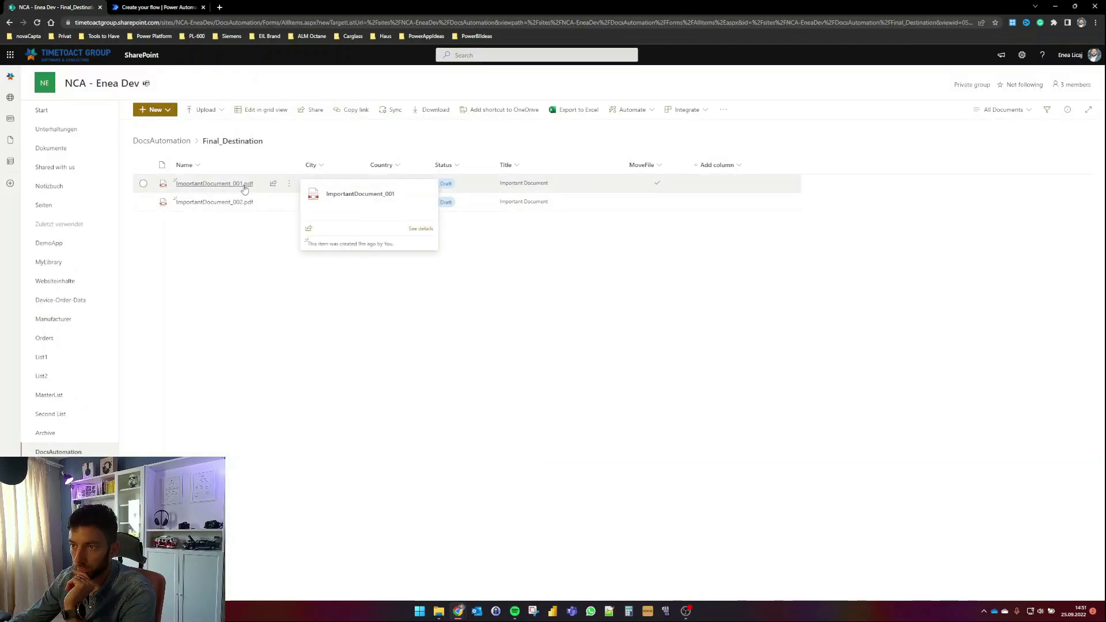
pyautogui.click(148, 7)
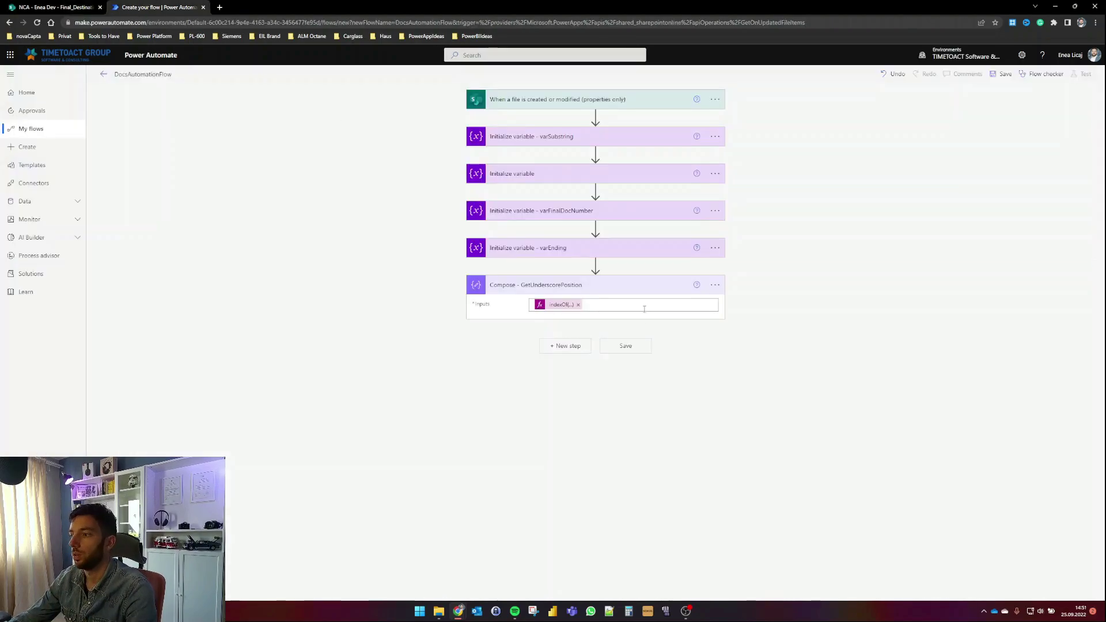
pyautogui.click(569, 346)
pyautogui.write('compse')
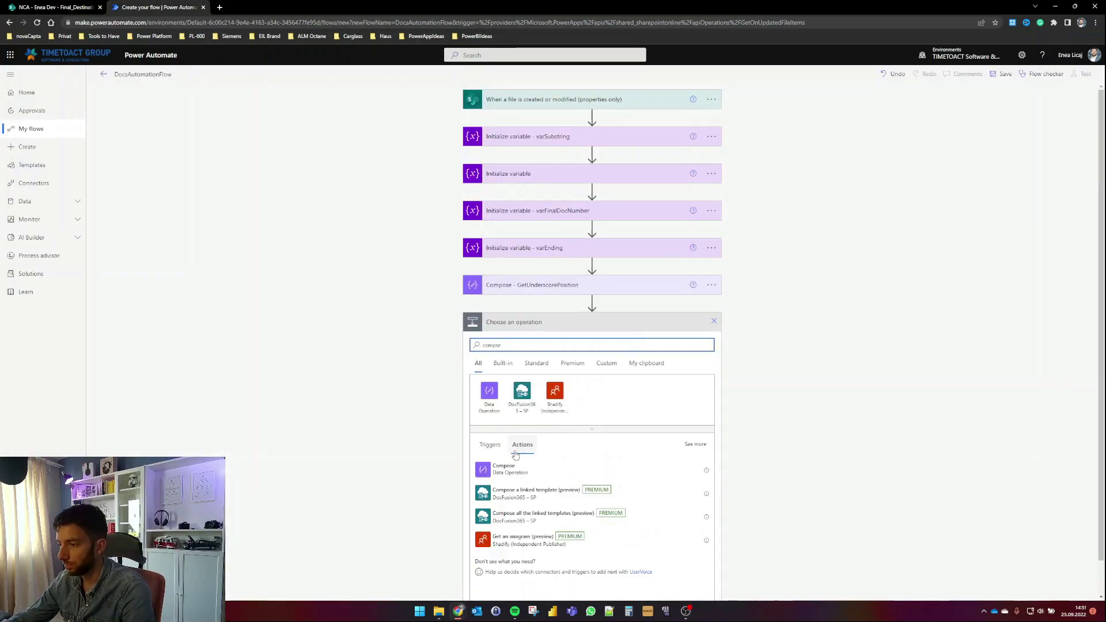
pyautogui.click(506, 466)
# Step: Set the second Compose input to an indexOf expression that finds '.' in the trigger's File name with extension, and save the flow
pyautogui.click(573, 342)
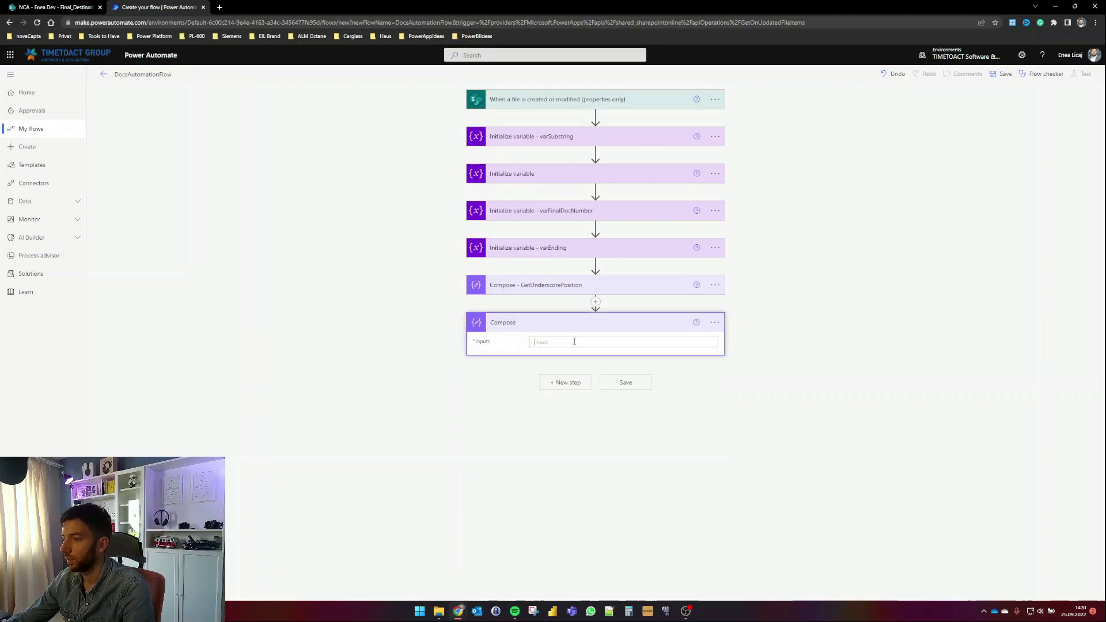
pyautogui.click(809, 387)
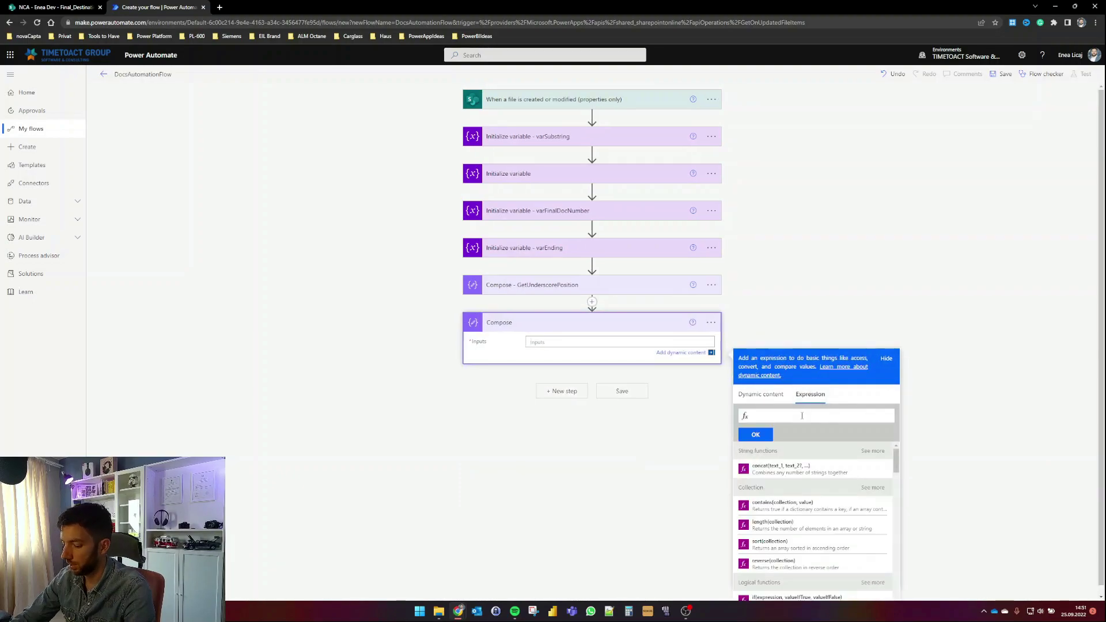
pyautogui.write('indexOf(')
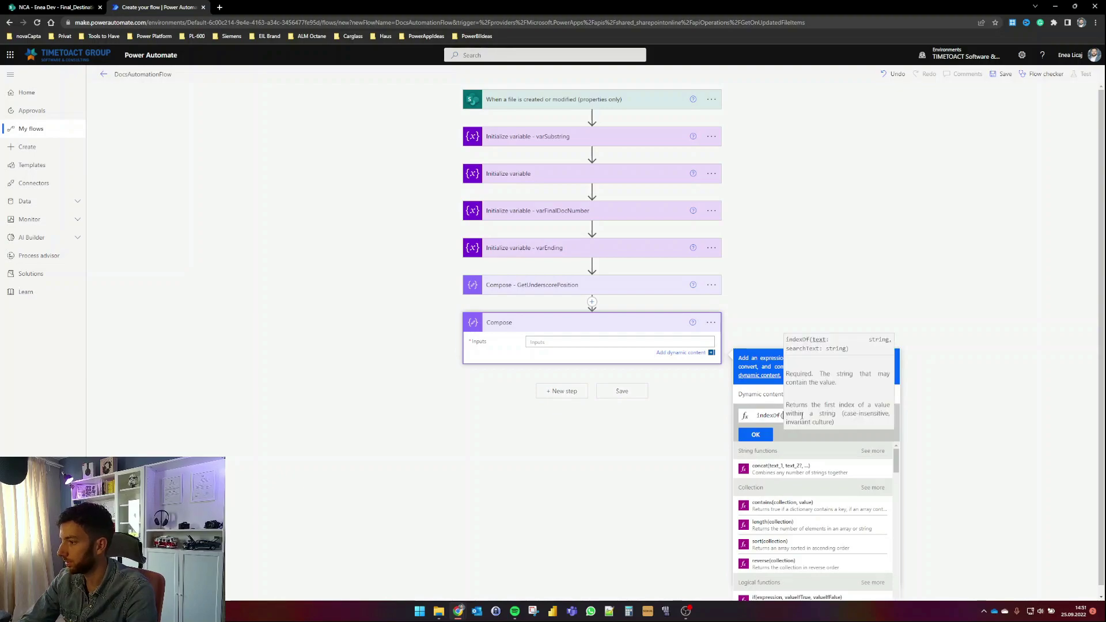
pyautogui.click(782, 395)
pyautogui.scroll(-5, 788, 499)
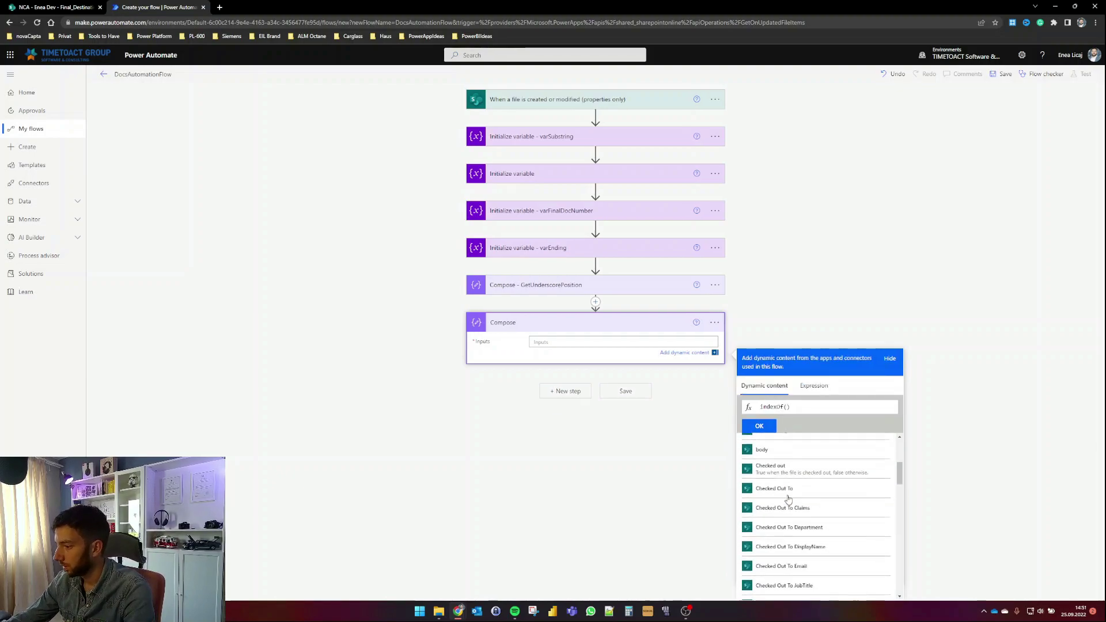
pyautogui.scroll(-3, 789, 499)
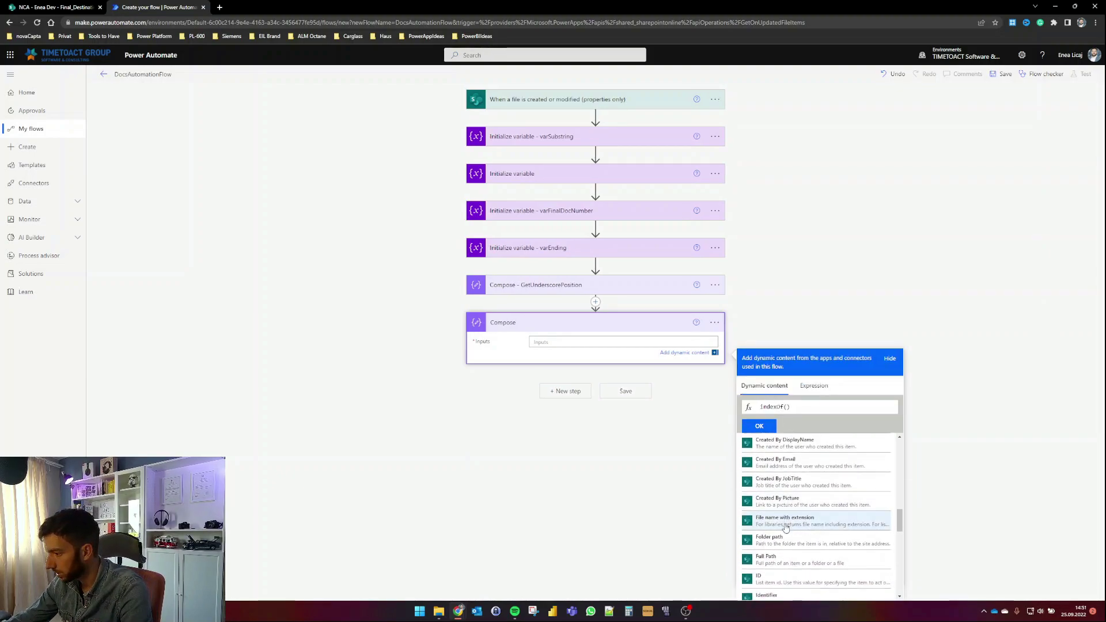
pyautogui.click(799, 526)
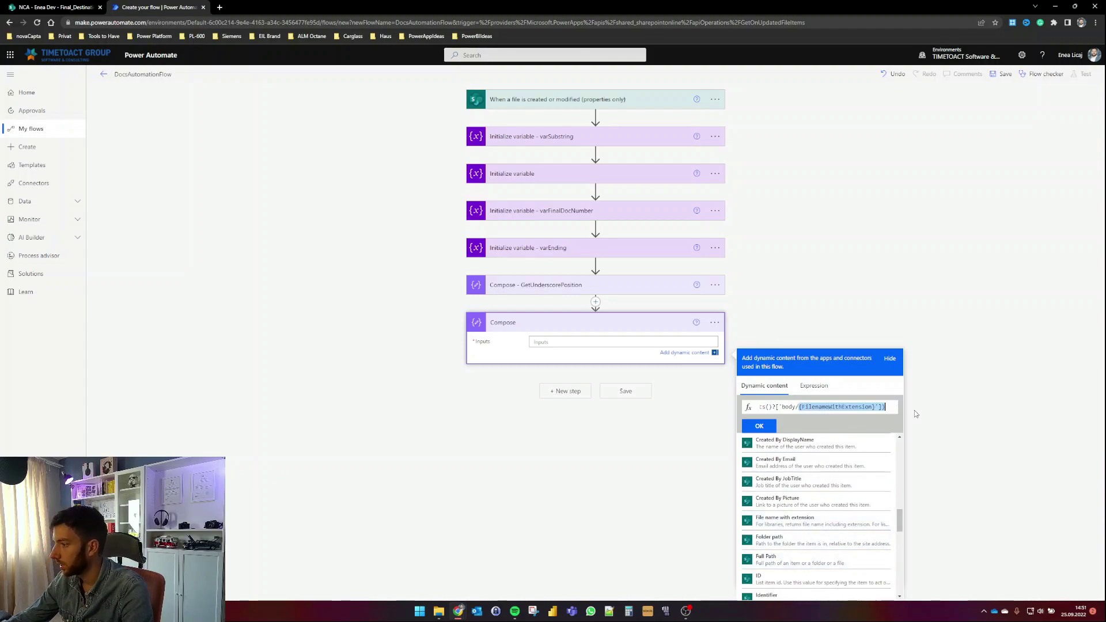
pyautogui.press('Left')
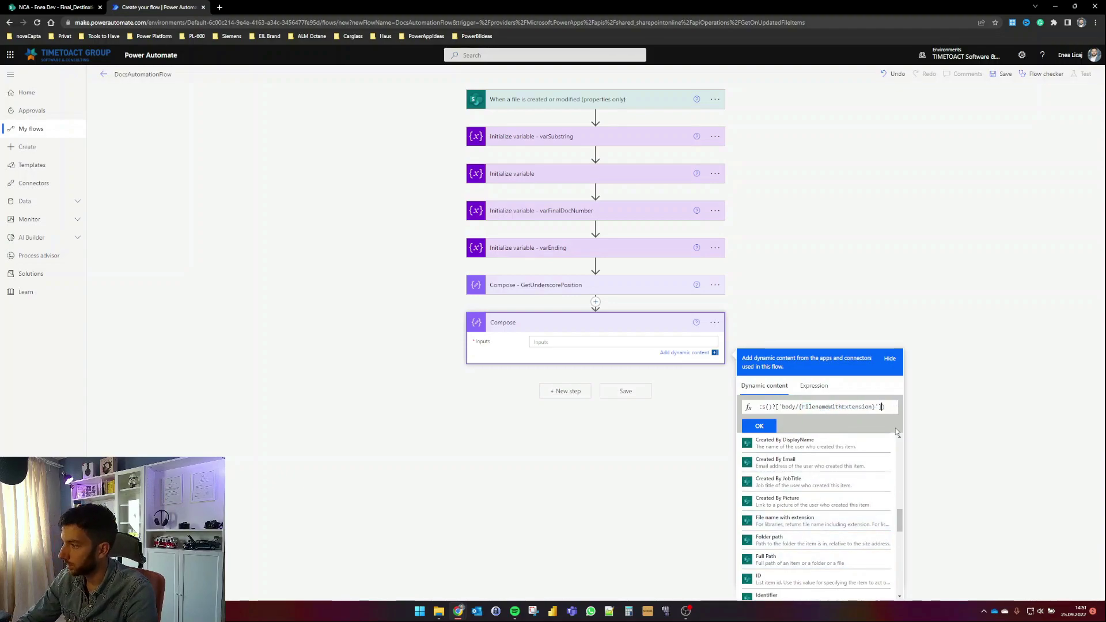
pyautogui.write(",'")
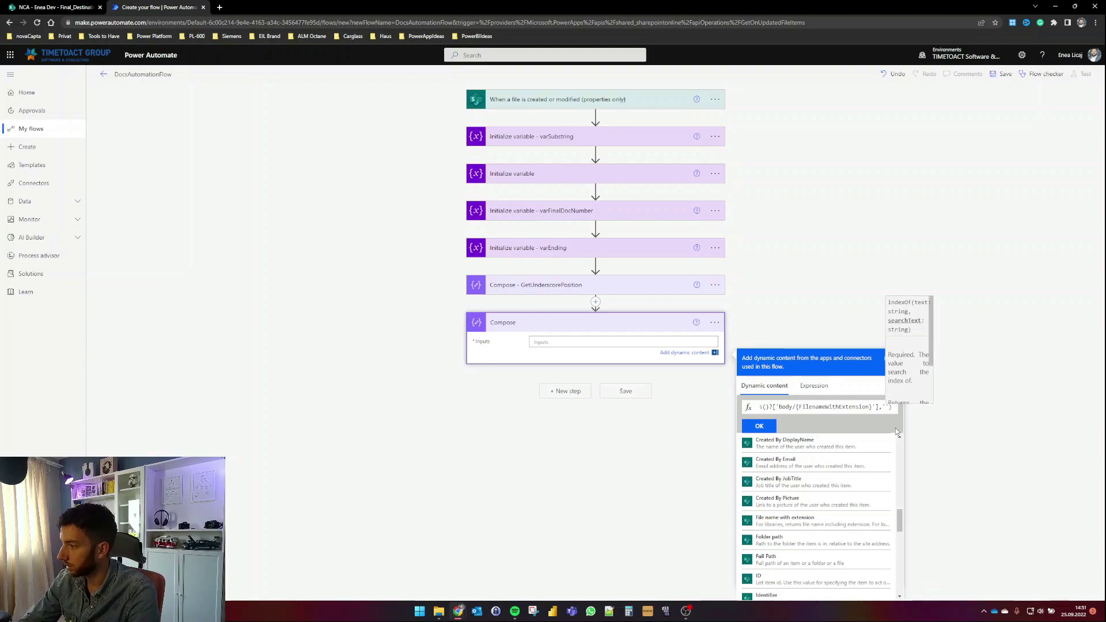
pyautogui.write('.')
pyautogui.click(759, 426)
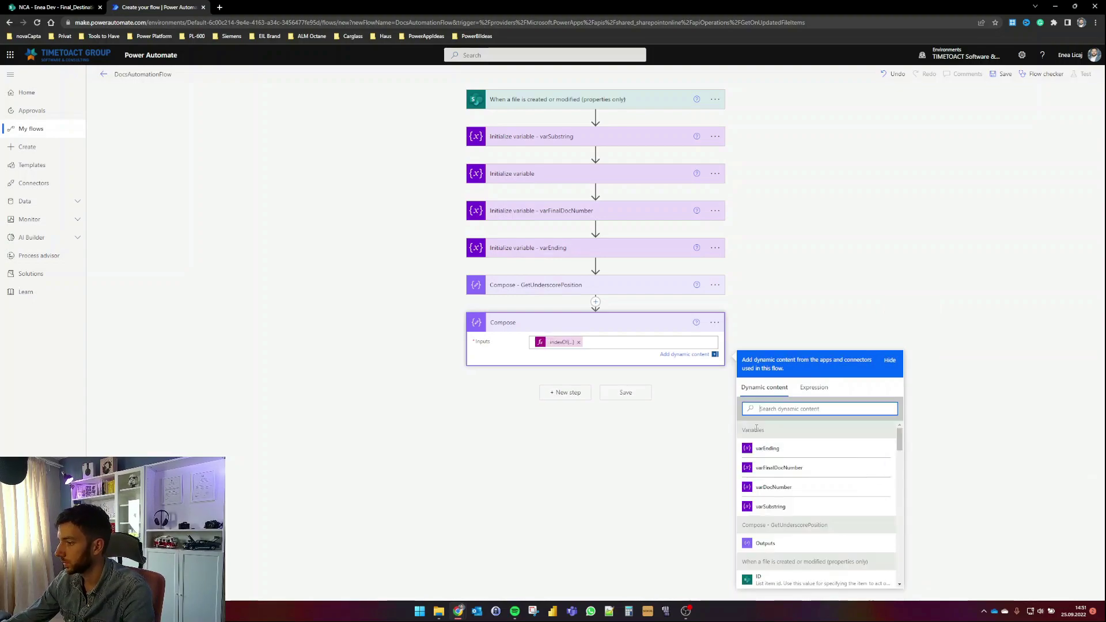
pyautogui.click(807, 302)
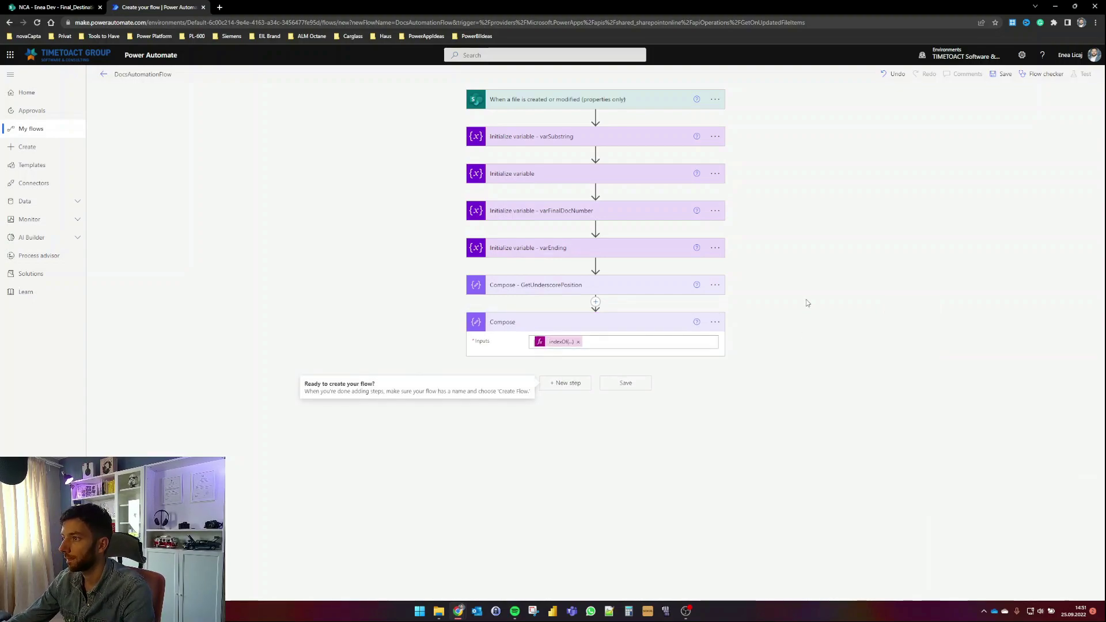
pyautogui.click(1002, 74)
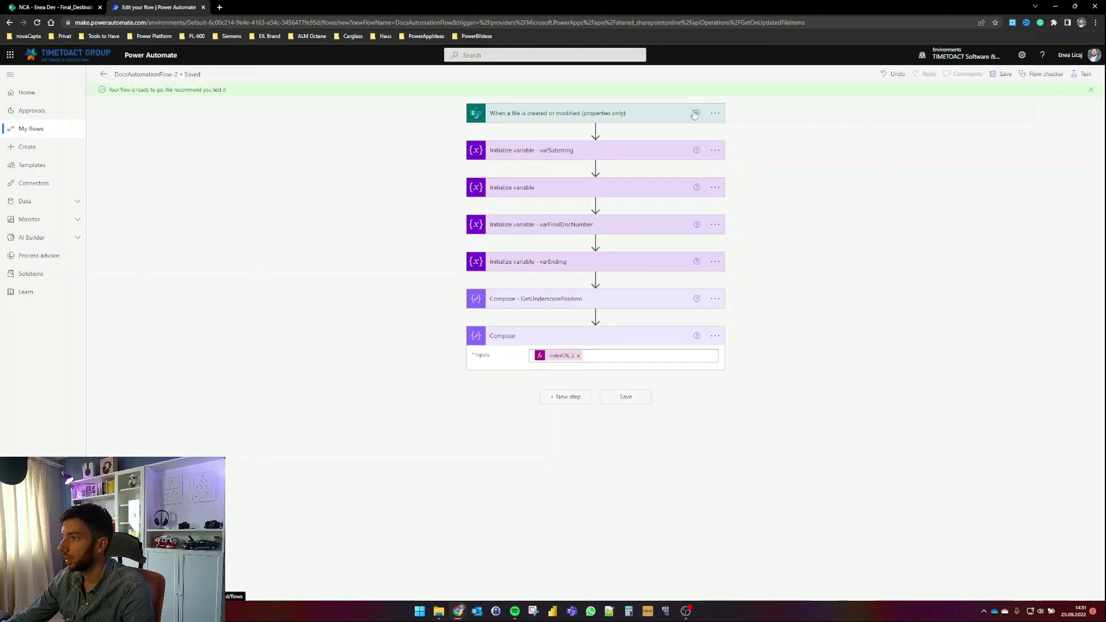
pyautogui.click(714, 115)
pyautogui.click(752, 173)
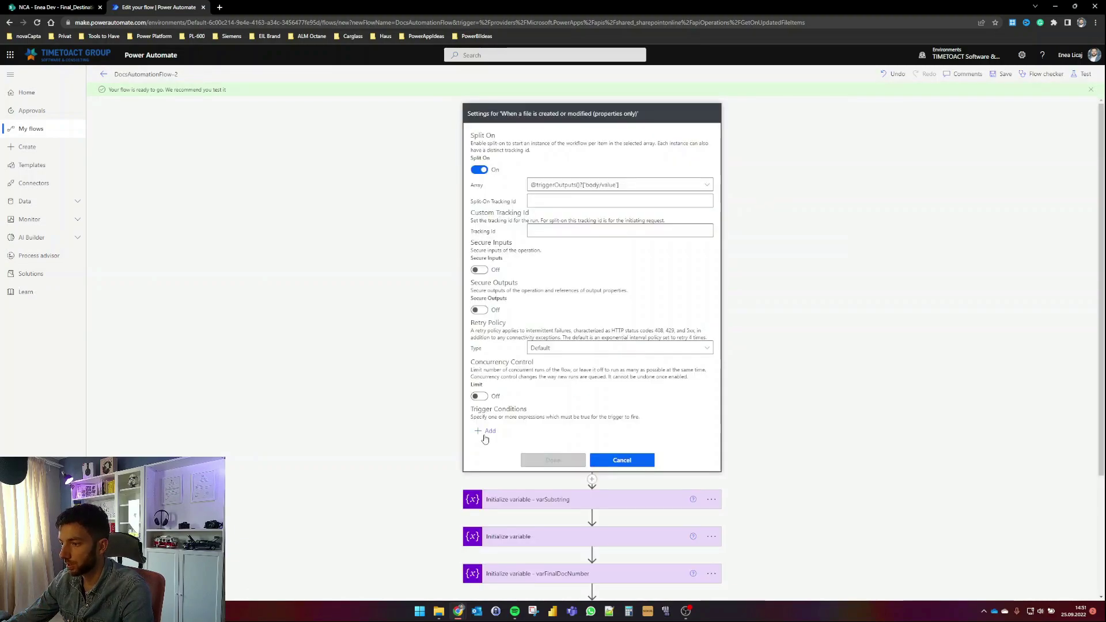
pyautogui.click(487, 432)
pyautogui.scroll(-2, 844, 340)
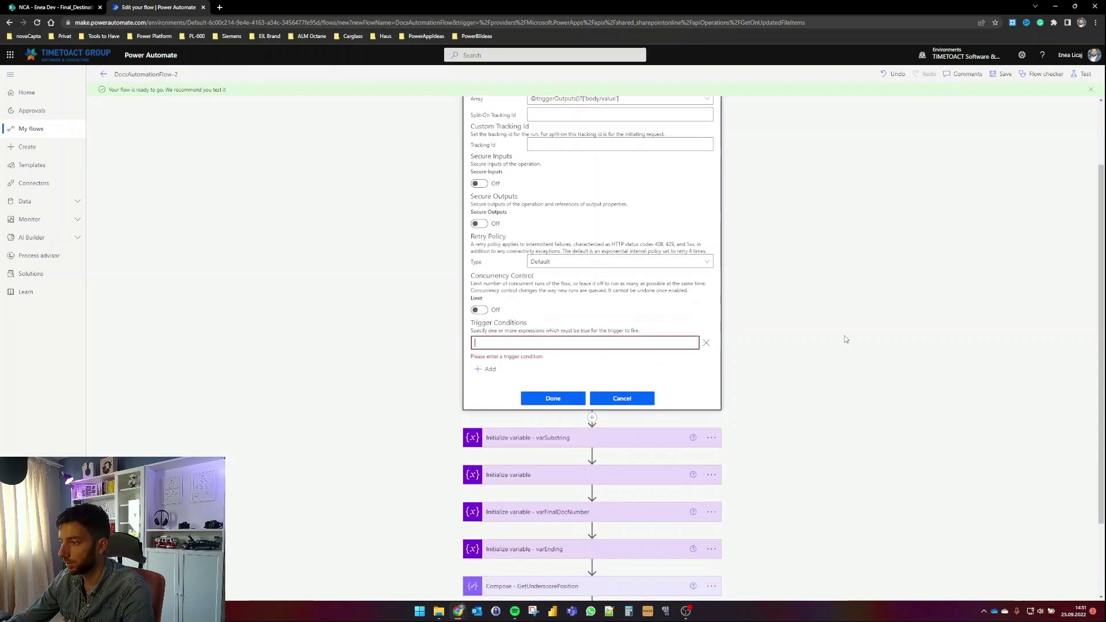
pyautogui.write('@')
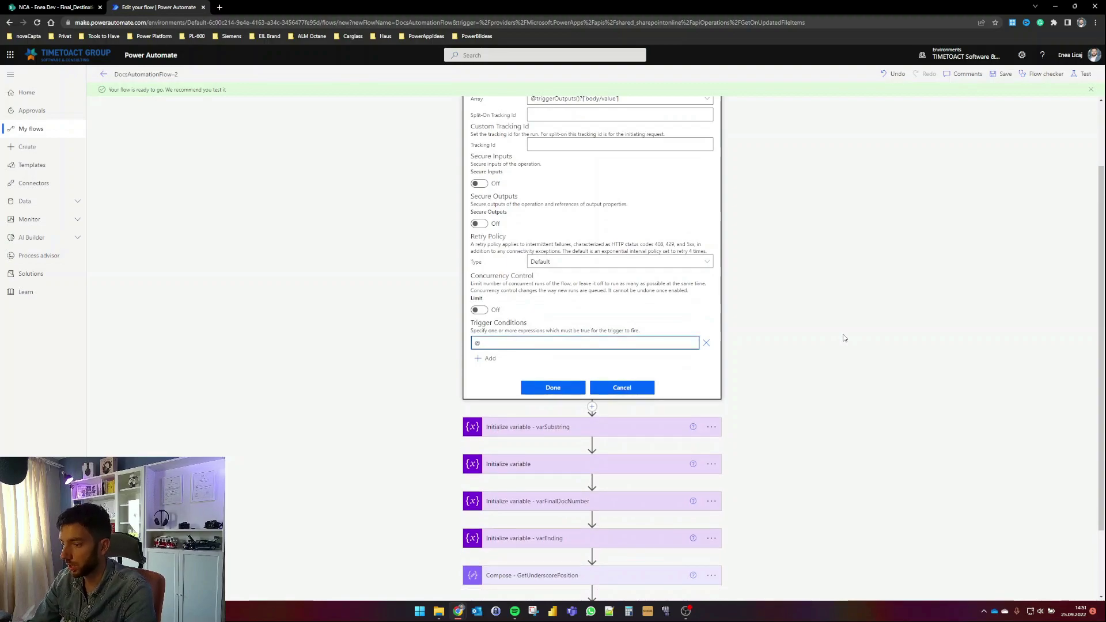
pyautogui.write('equals')
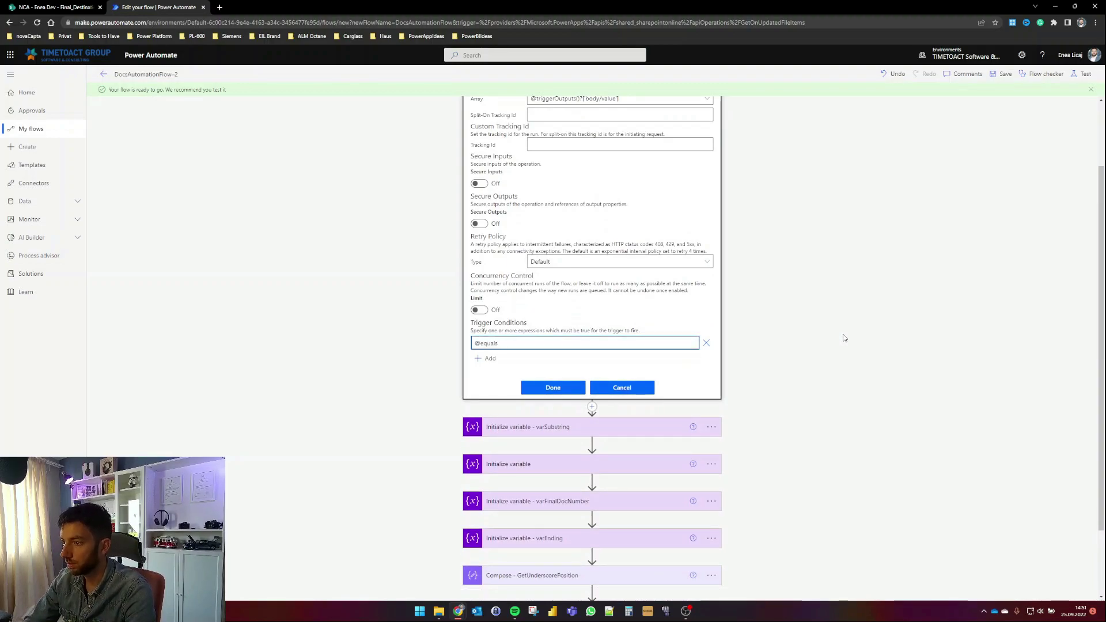
pyautogui.write('(triggerBody()')
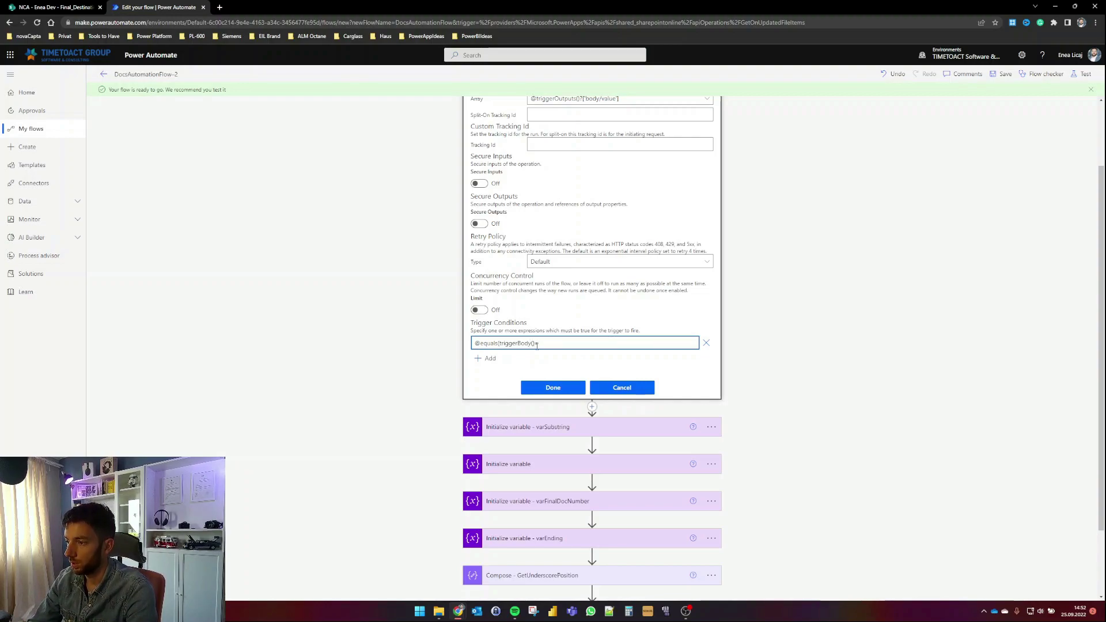
pyautogui.write('?[')
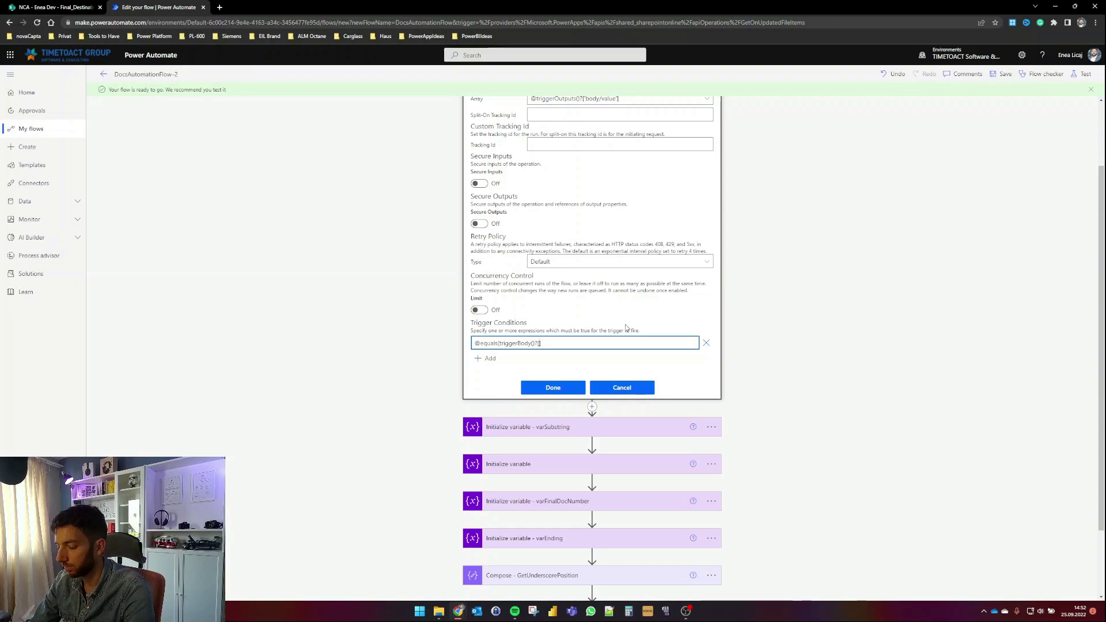
pyautogui.write("MoveFile'")
pyautogui.press('Left')
pyautogui.press('Left')
pyautogui.press('Left')
pyautogui.press('Left')
pyautogui.press('Left')
pyautogui.press('Left')
pyautogui.press('Left')
pyautogui.press('Left')
pyautogui.press('Left')
pyautogui.write("'")
pyautogui.press('End')
pyautogui.write(',true)')
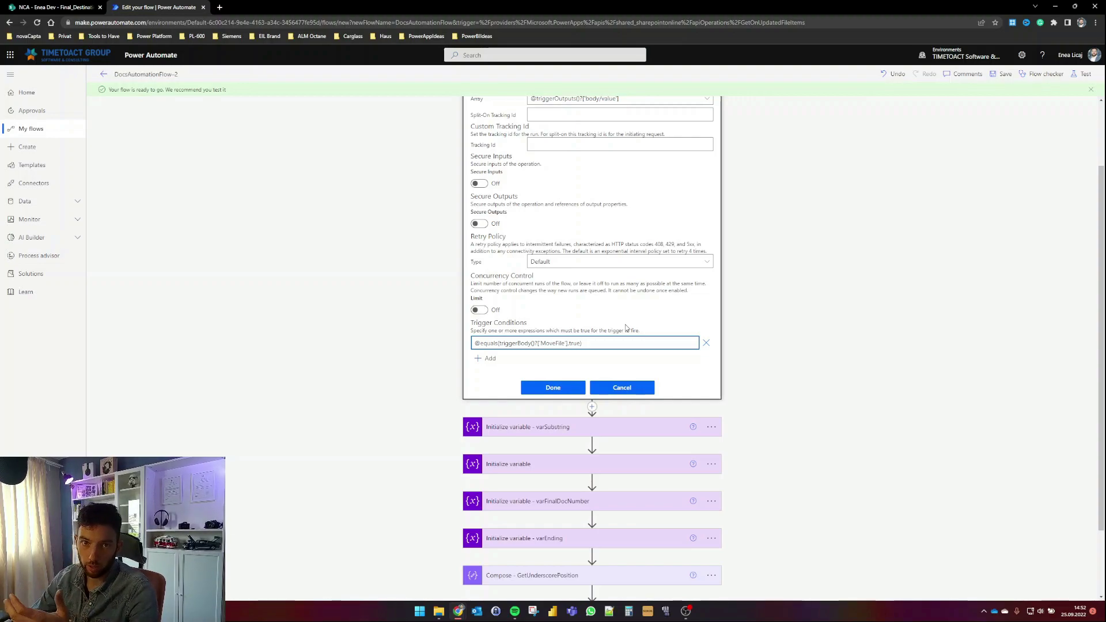
pyautogui.click(585, 389)
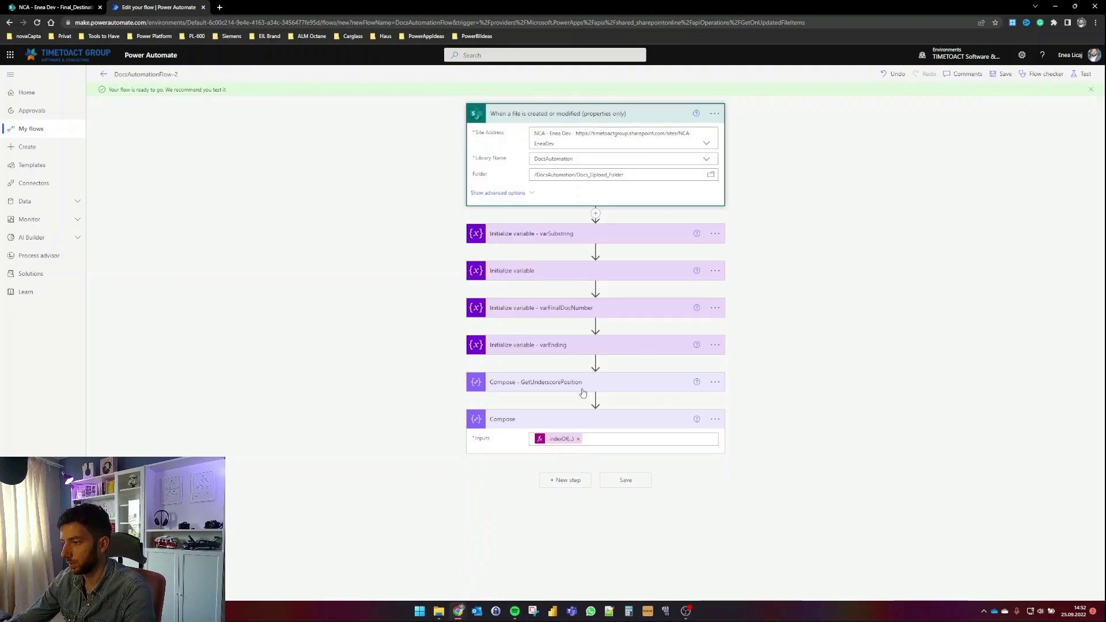
# Step: Start a test of the flow and upload TestDoc_001.pdf to SharePoint's Docs_Upload_Folder
pyautogui.click(1081, 75)
pyautogui.click(989, 585)
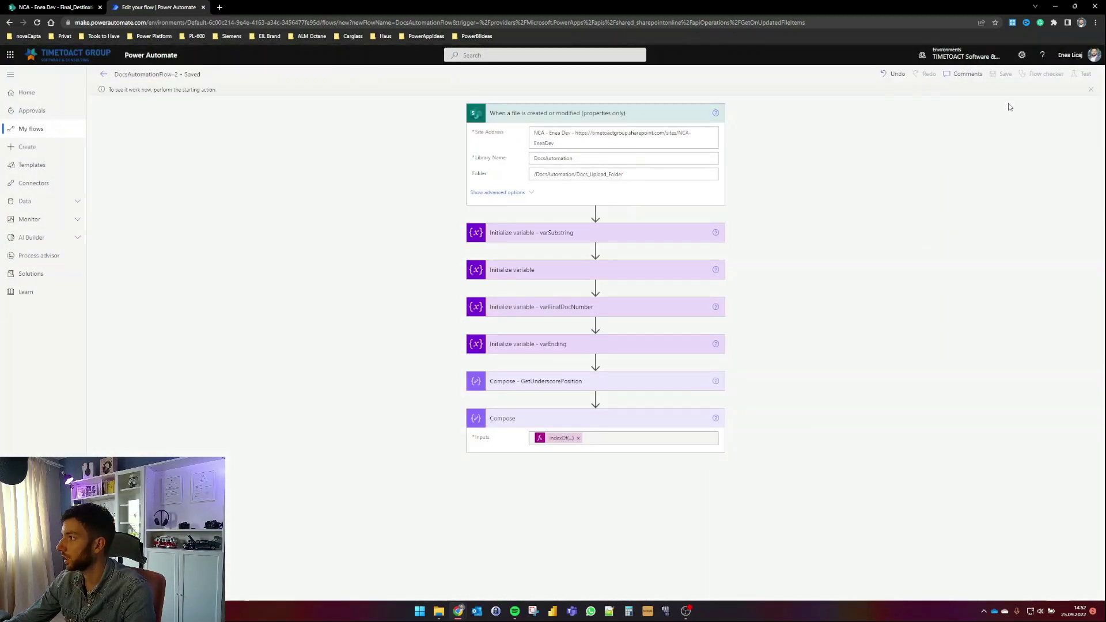
pyautogui.click(56, 6)
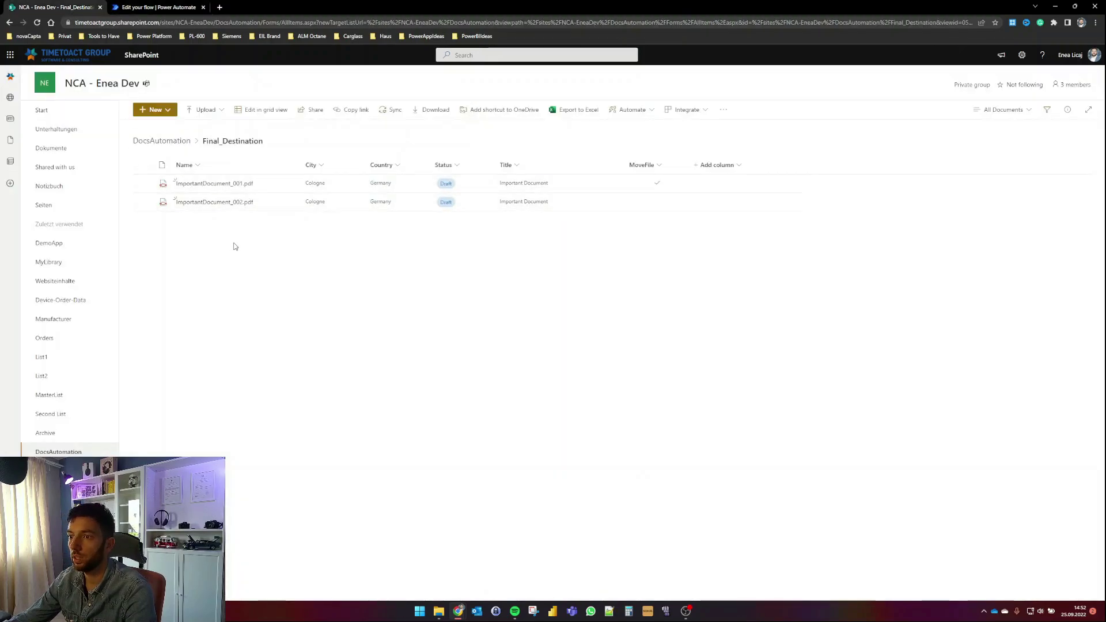
pyautogui.click(167, 143)
pyautogui.click(207, 183)
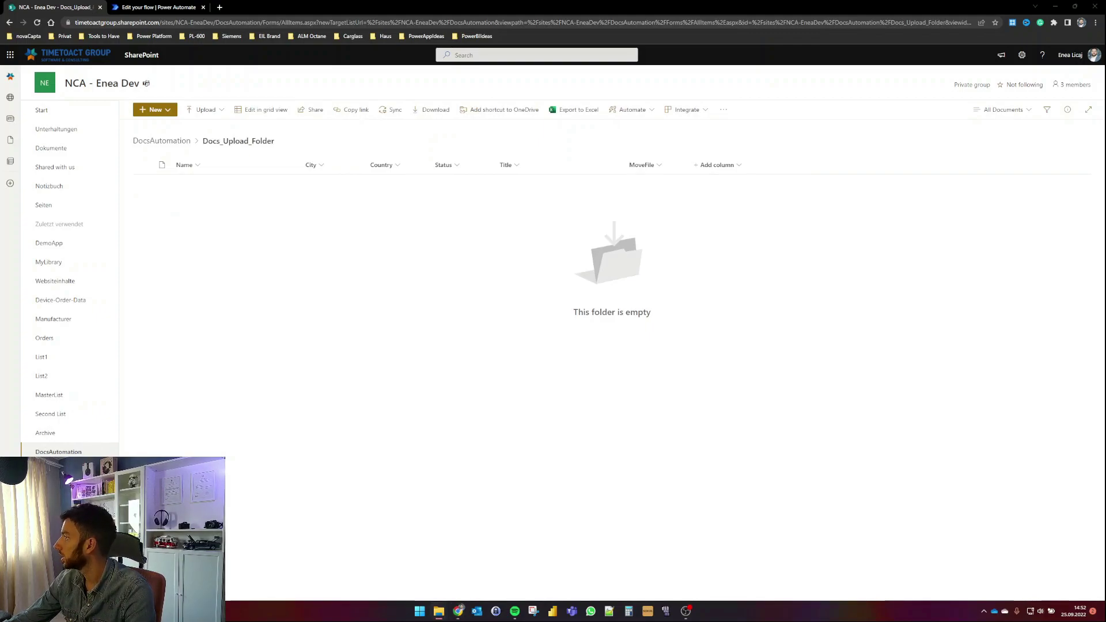
pyautogui.moveTo(301, 258); pyautogui.dragTo(236, 254)
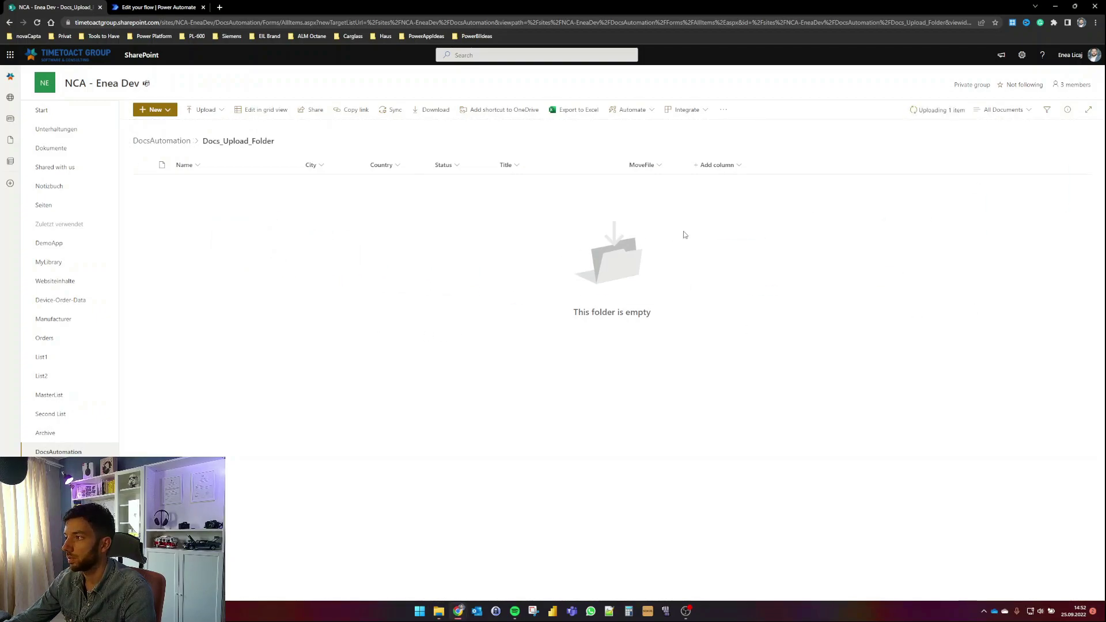
# Step: Edit the metadata of TestDoc_001.pdf in grid view, setting City to Berlin and Country to Germany
pyautogui.click(264, 111)
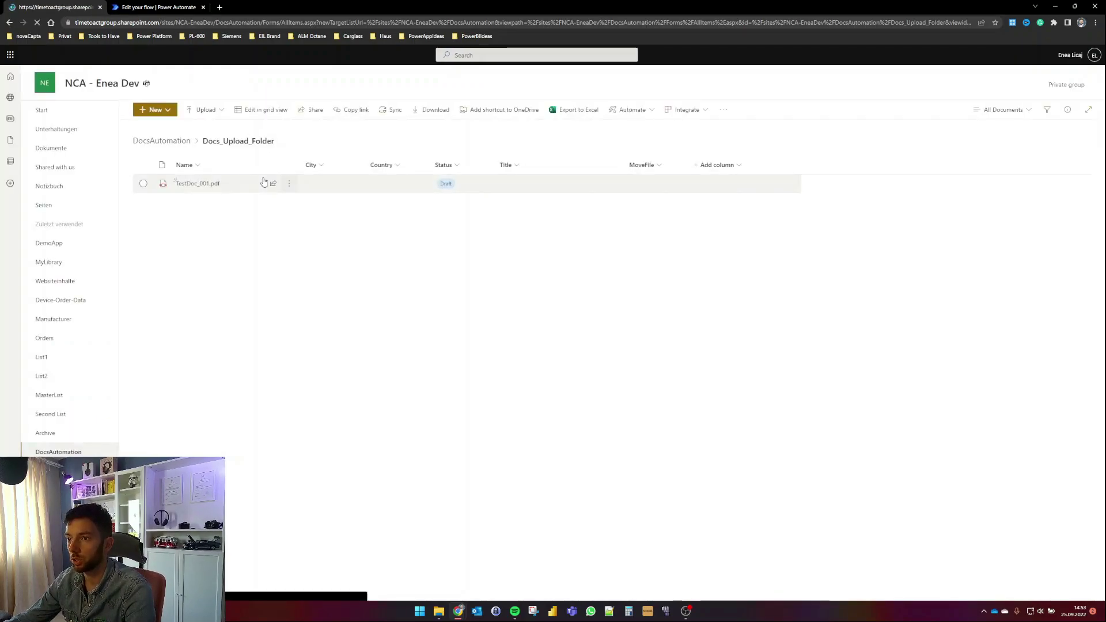
pyautogui.click(255, 110)
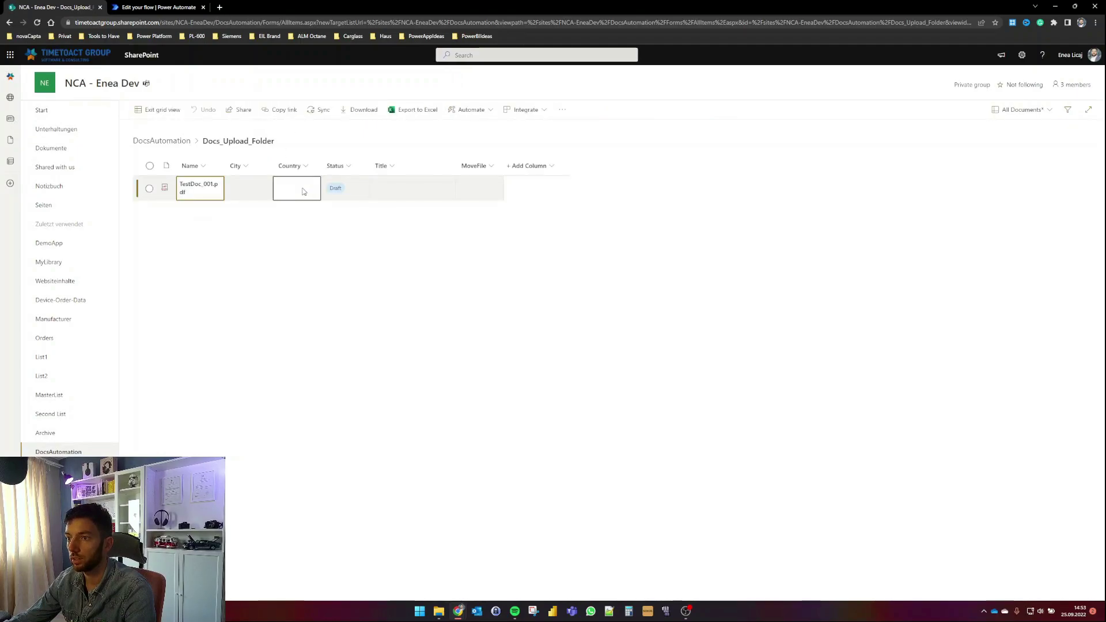
pyautogui.click(240, 193)
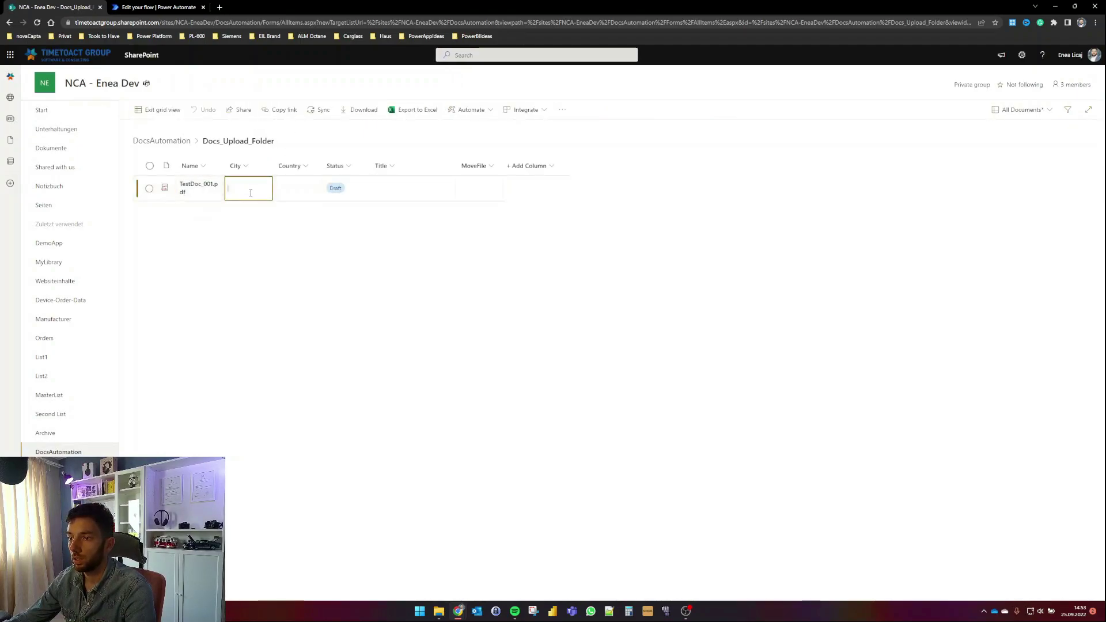
pyautogui.write('Berlinb')
pyautogui.press('Tab')
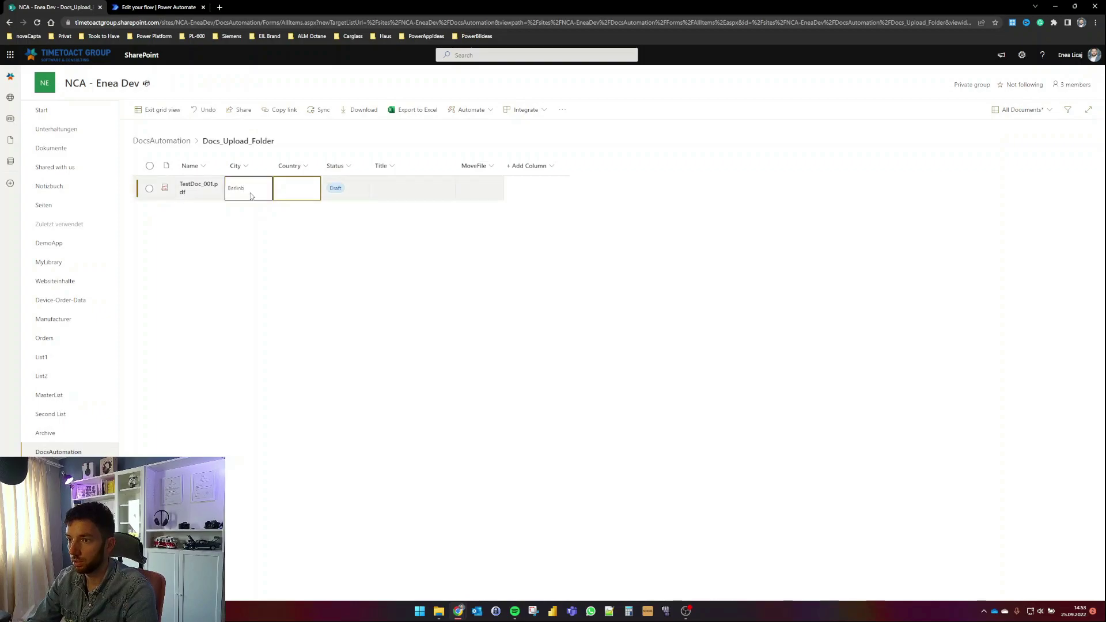
pyautogui.click(251, 194)
pyautogui.press('BackSpace')
pyautogui.press('Tab')
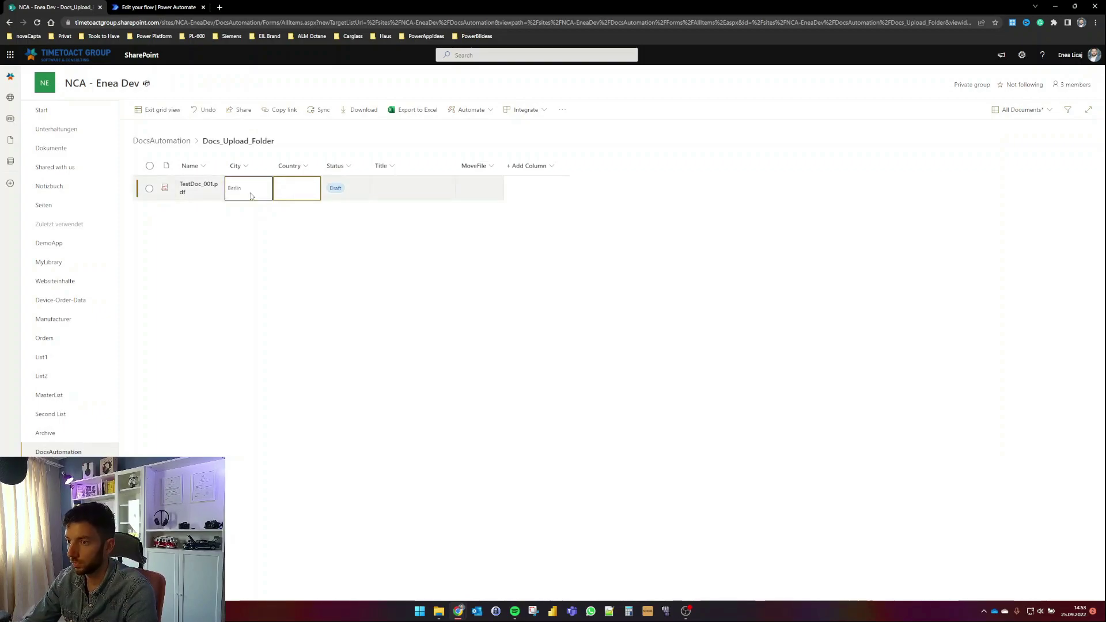
pyautogui.write('Germany')
pyautogui.press('Tab')
pyautogui.press('Tab')
# Step: Set the file's Title to Test Document, enable MoveFile and leave grid view
pyautogui.click(403, 189)
pyautogui.write('Test')
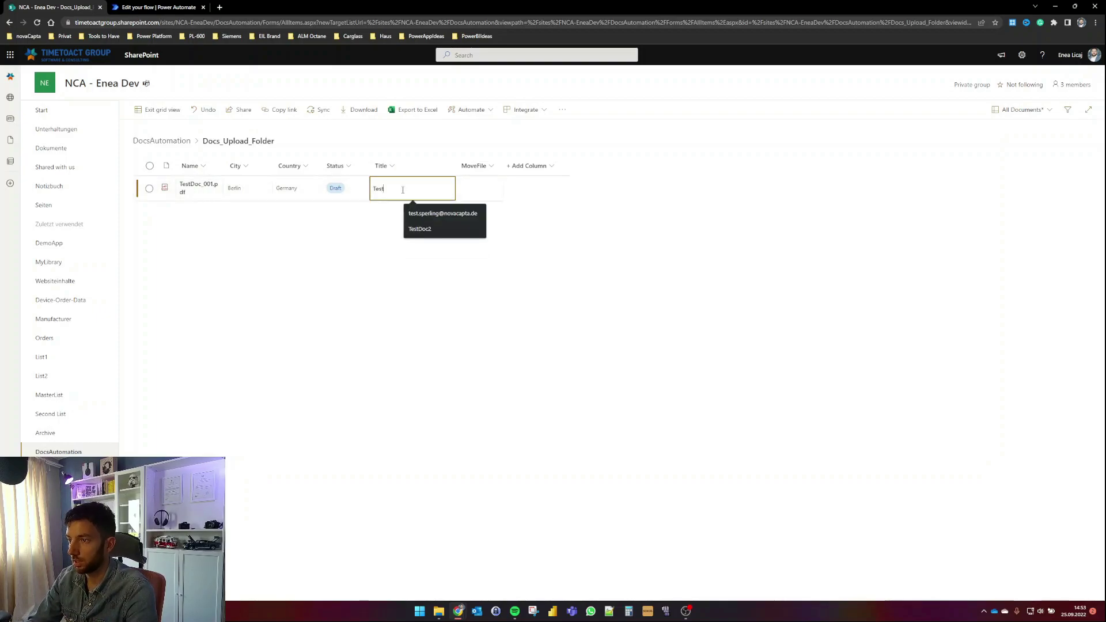
pyautogui.write(' Document')
pyautogui.click(478, 190)
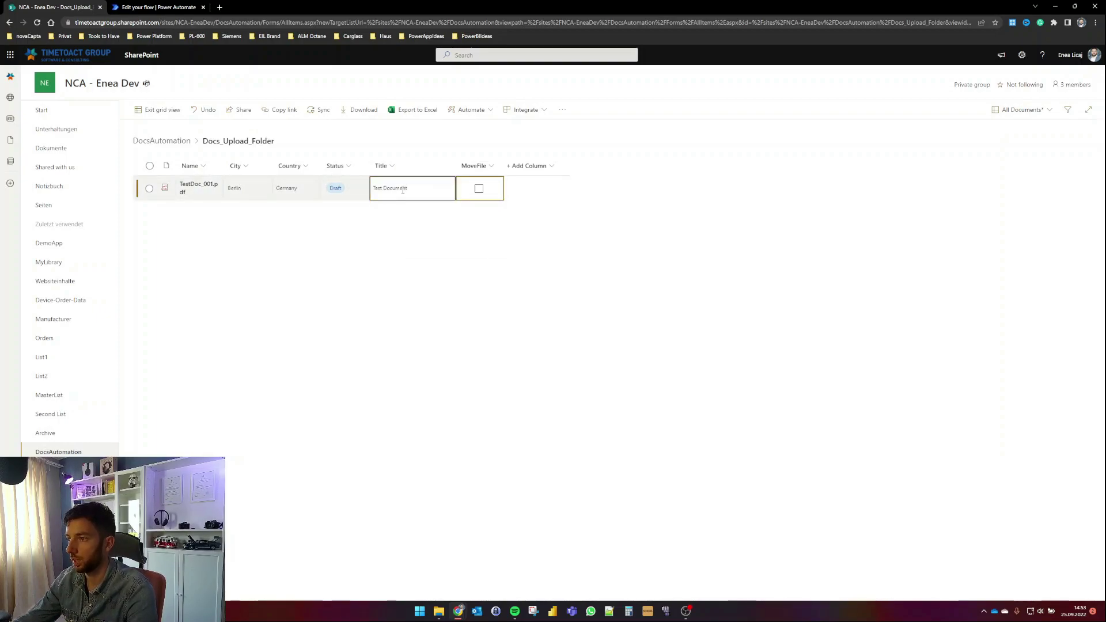
pyautogui.click(164, 110)
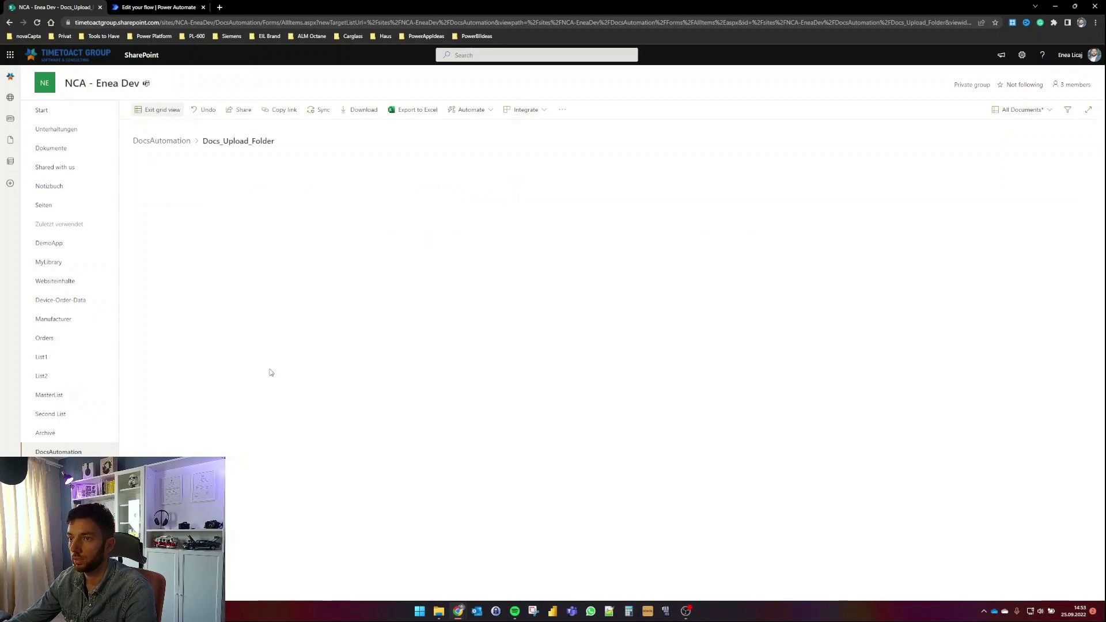
# Step: Examine the outputs of both Compose actions in the Power Automate test run and compare them with the uploaded file's name in SharePoint
pyautogui.click(170, 6)
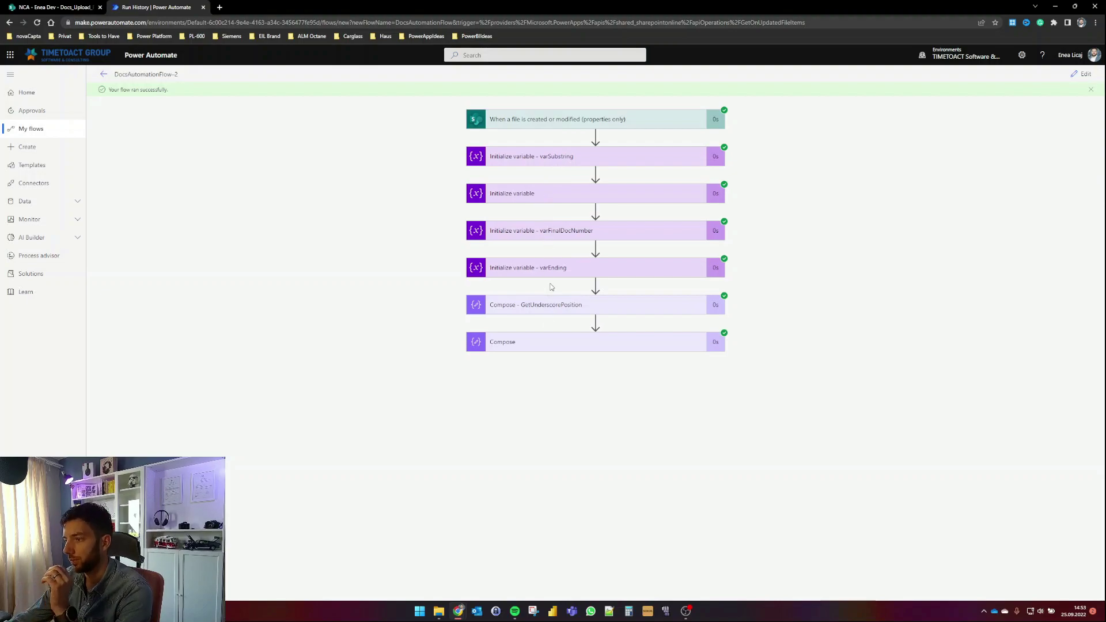
pyautogui.click(558, 311)
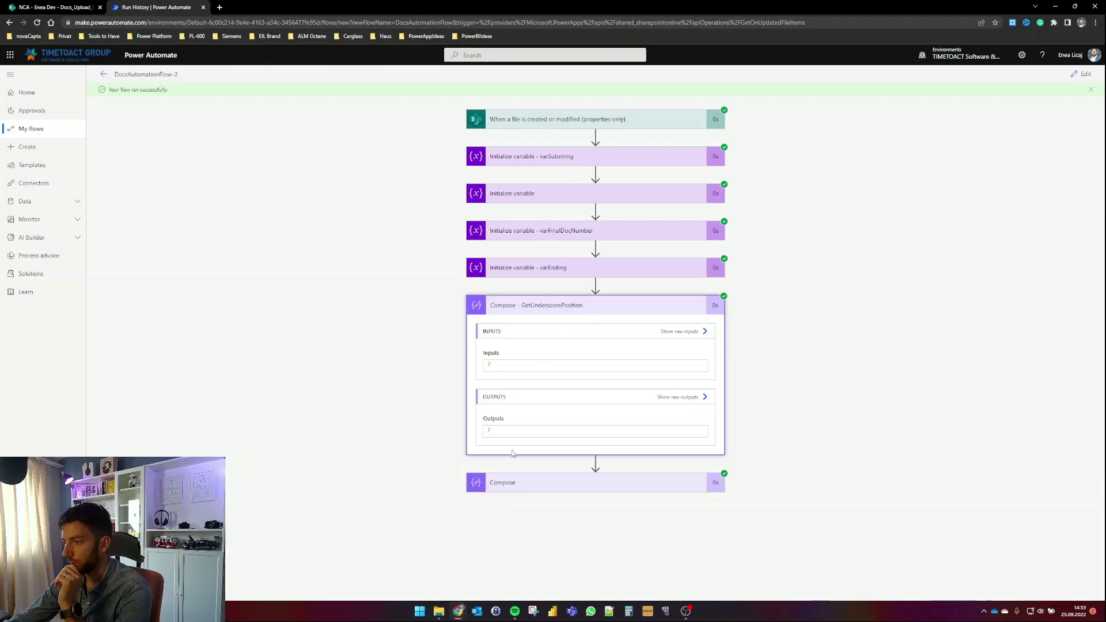
pyautogui.click(528, 482)
pyautogui.scroll(-1, 501, 523)
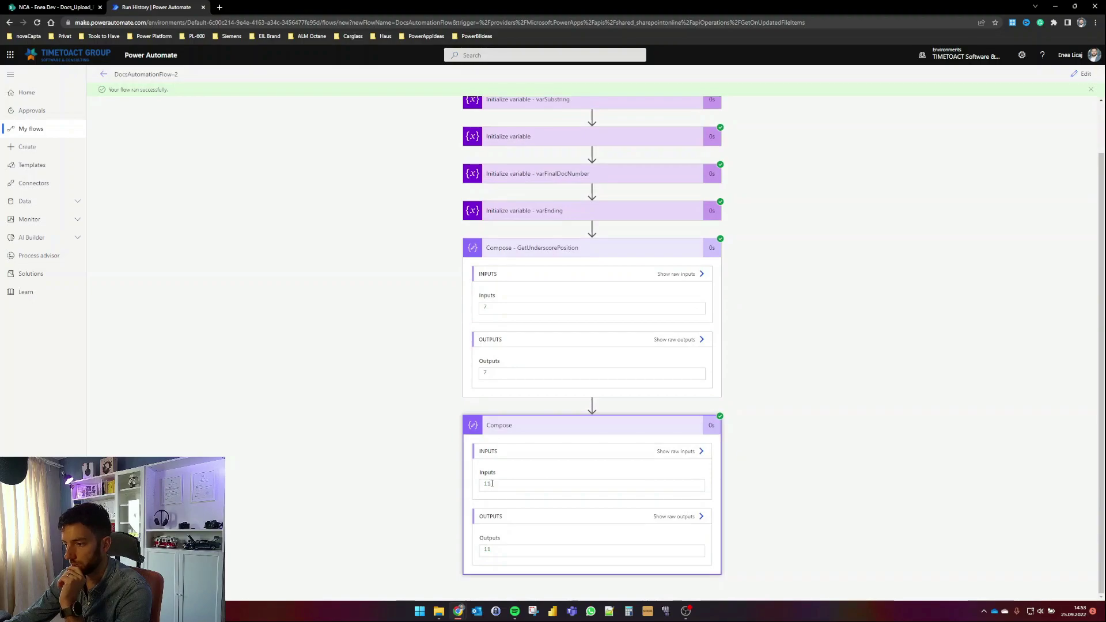
pyautogui.hotkey('ctrl', 'shift', 'Tab')
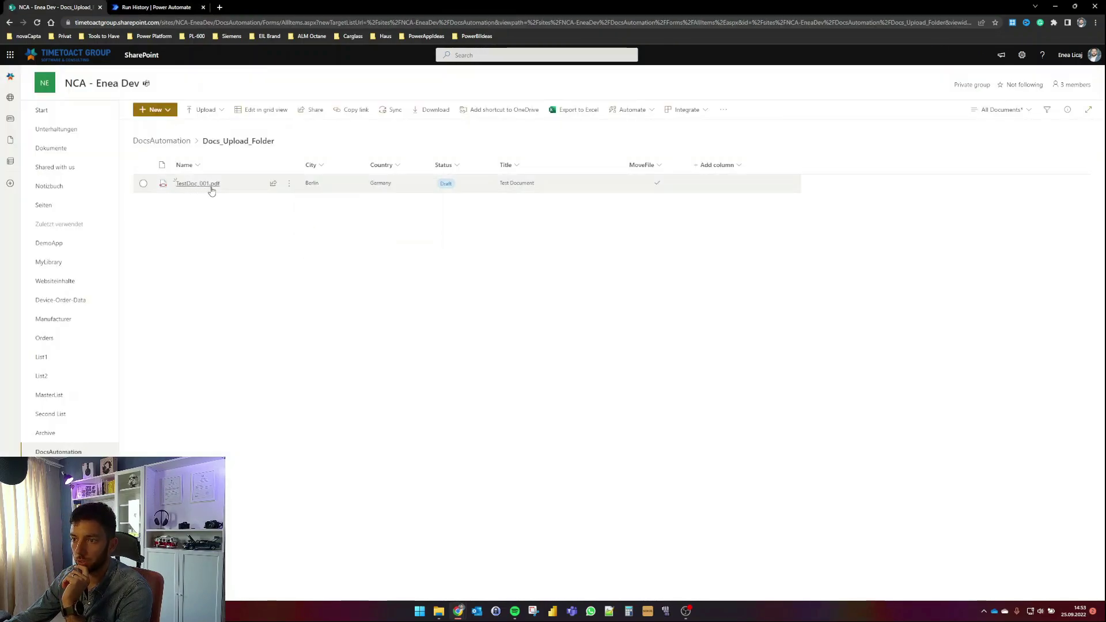
# Step: Return to the Power Automate test run and reopen the flow for editing
pyautogui.moveTo(179, 189)
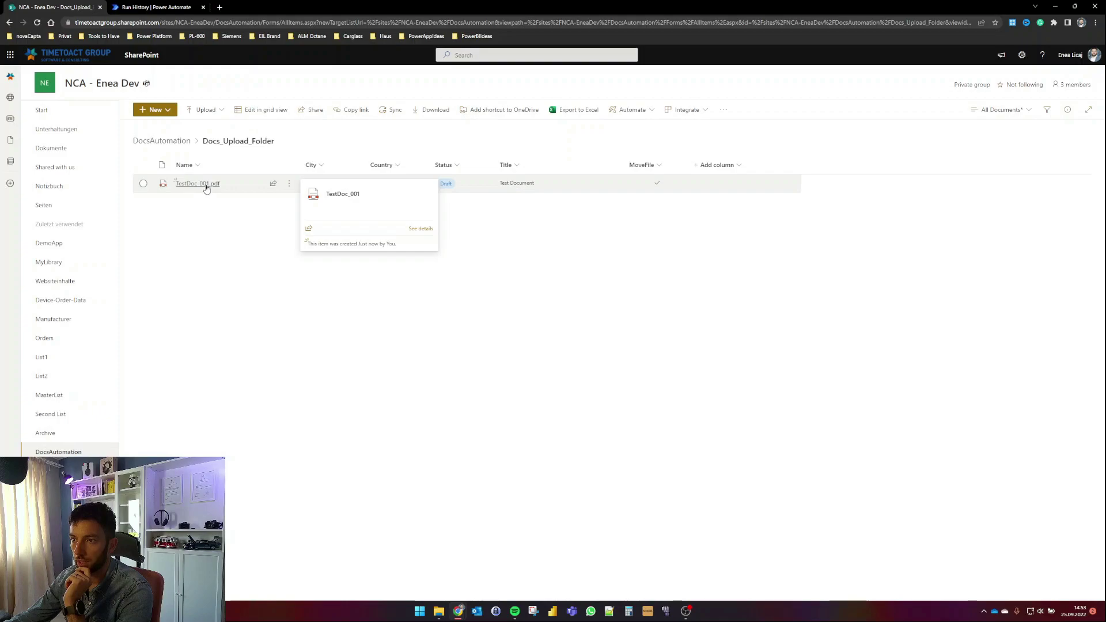
pyautogui.click(153, 8)
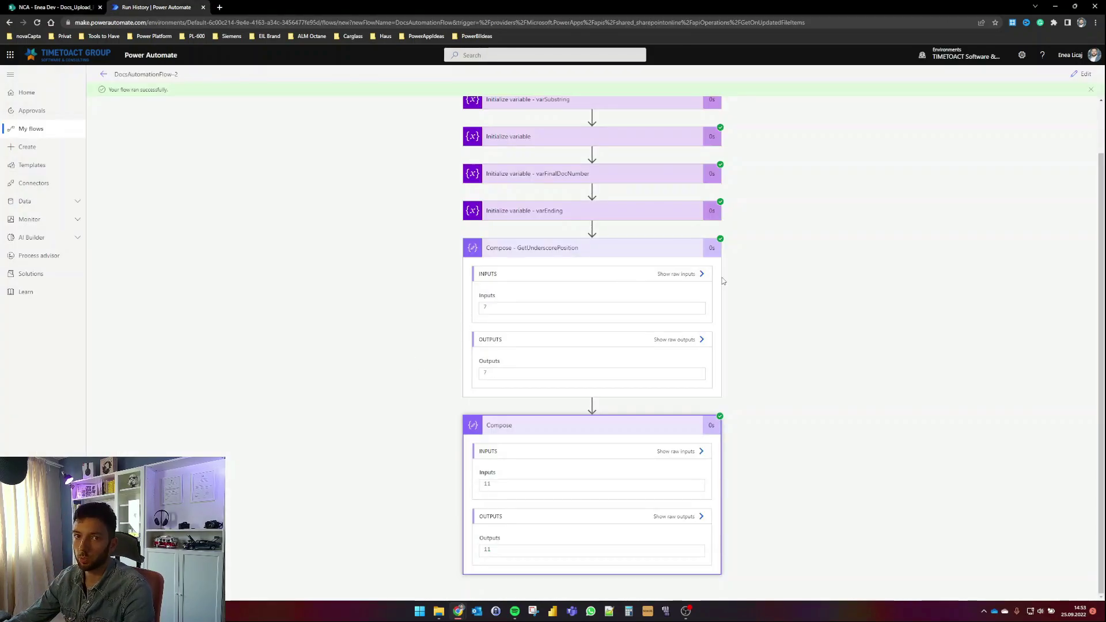
pyautogui.click(1083, 73)
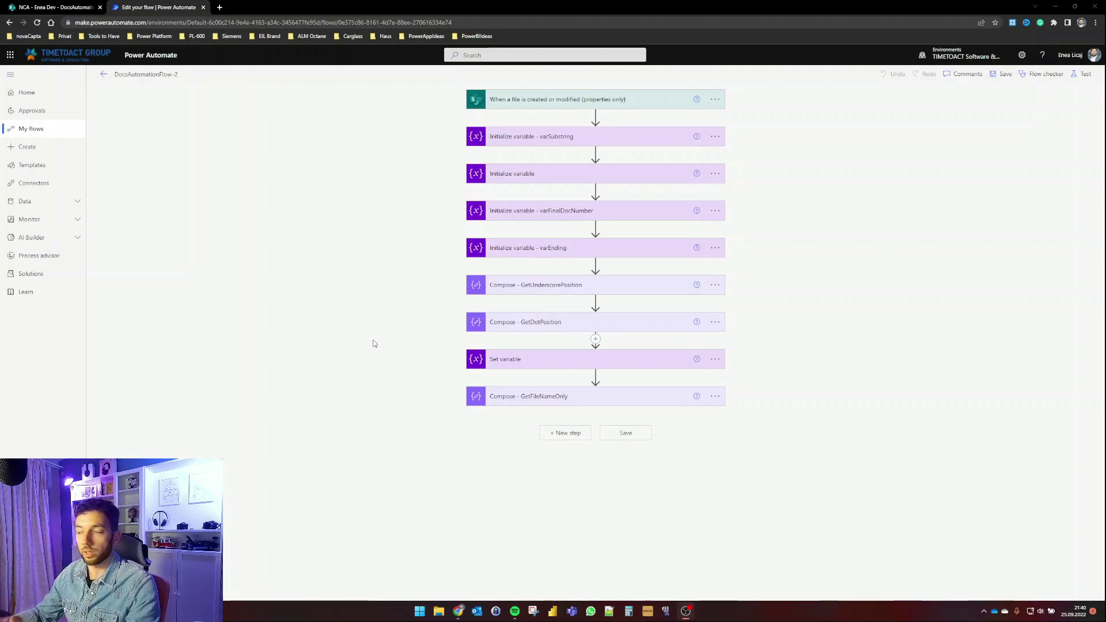
# Step: Add a SharePoint Get files (properties only) action at the flow's end, using the NCA dev site and the DocsAutomation library
pyautogui.click(555, 433)
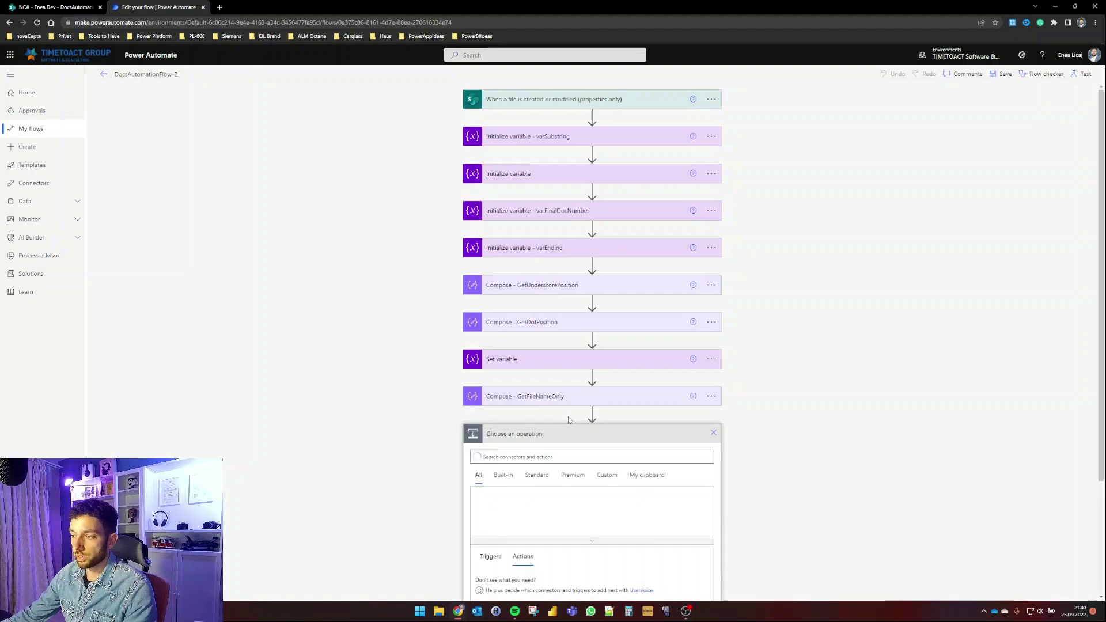
pyautogui.write('get files properties only')
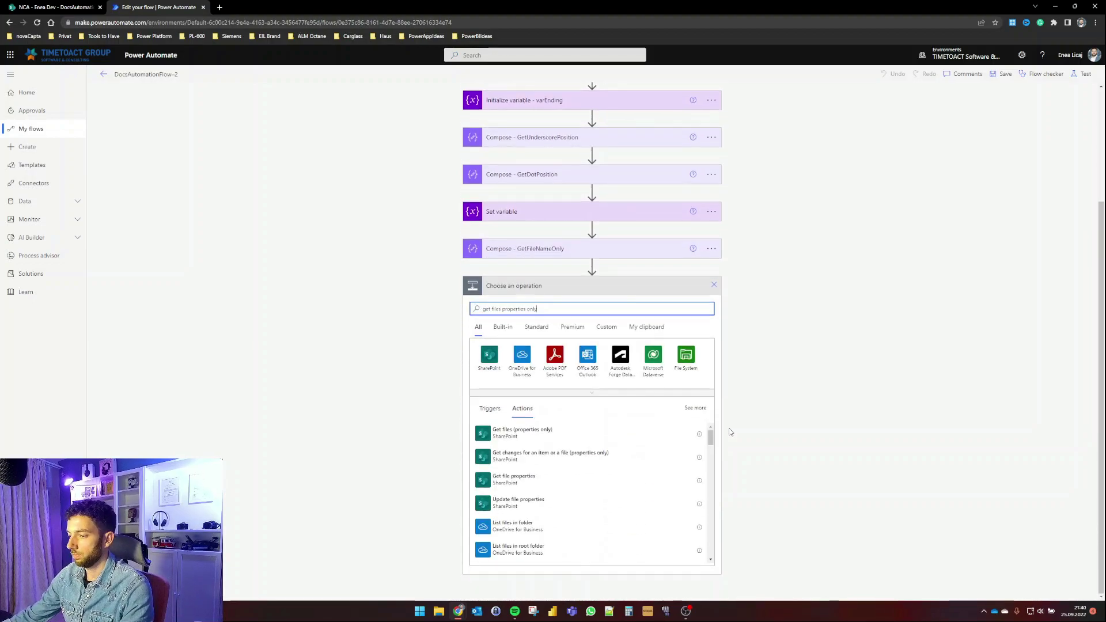
pyautogui.click(519, 442)
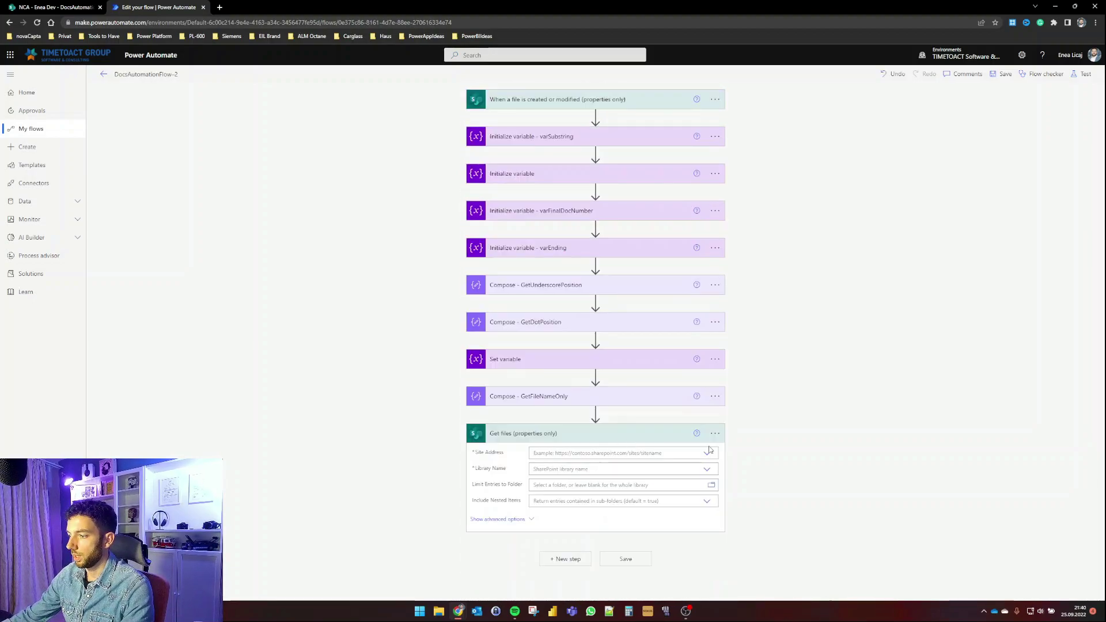
pyautogui.click(707, 457)
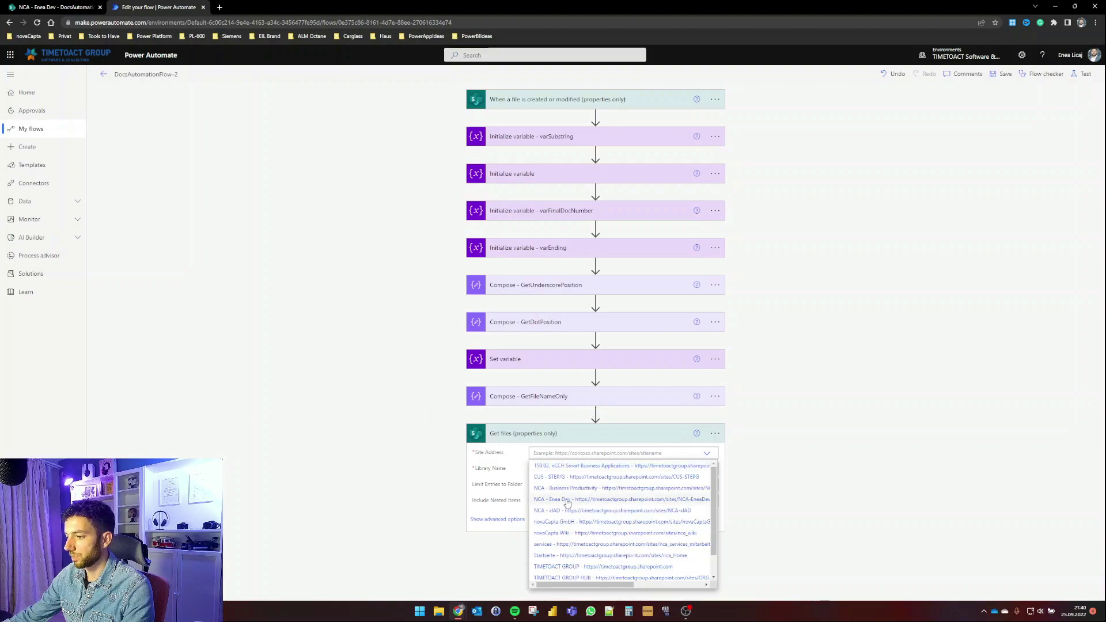
pyautogui.click(586, 505)
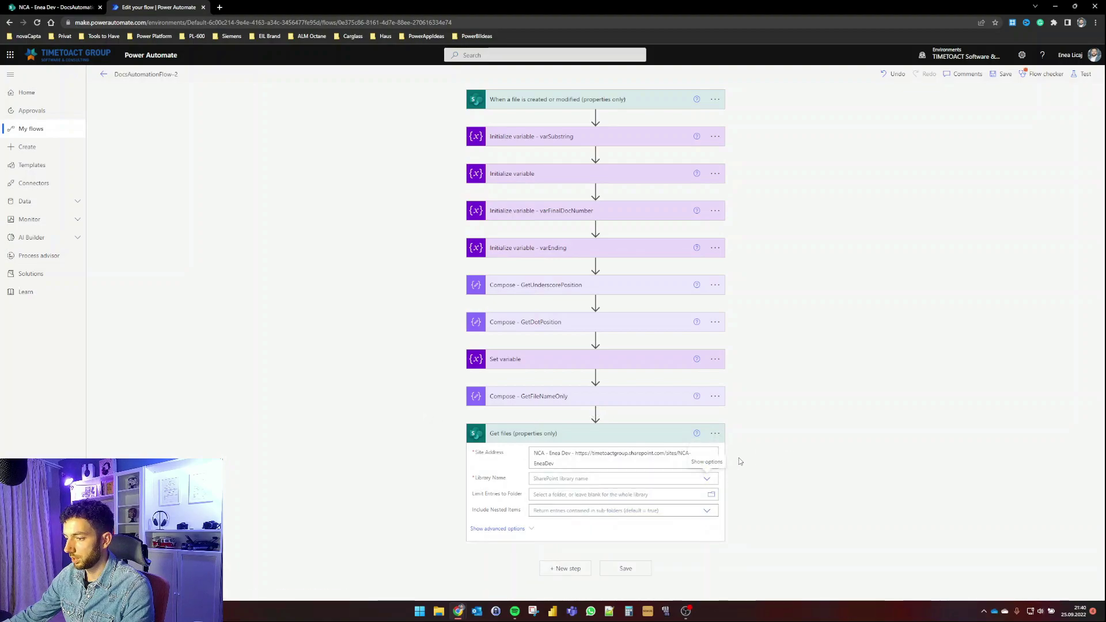
pyautogui.click(707, 478)
pyautogui.click(575, 513)
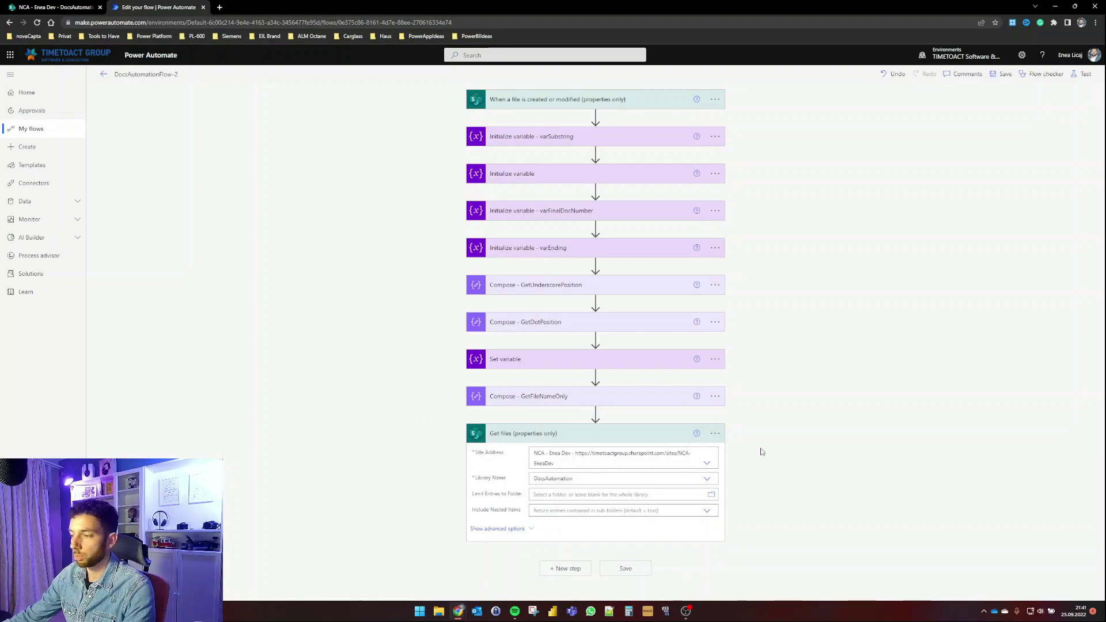
# Step: Limit the Get files action's entries to the folder /DocsAutomation/Final_Destination
pyautogui.click(711, 495)
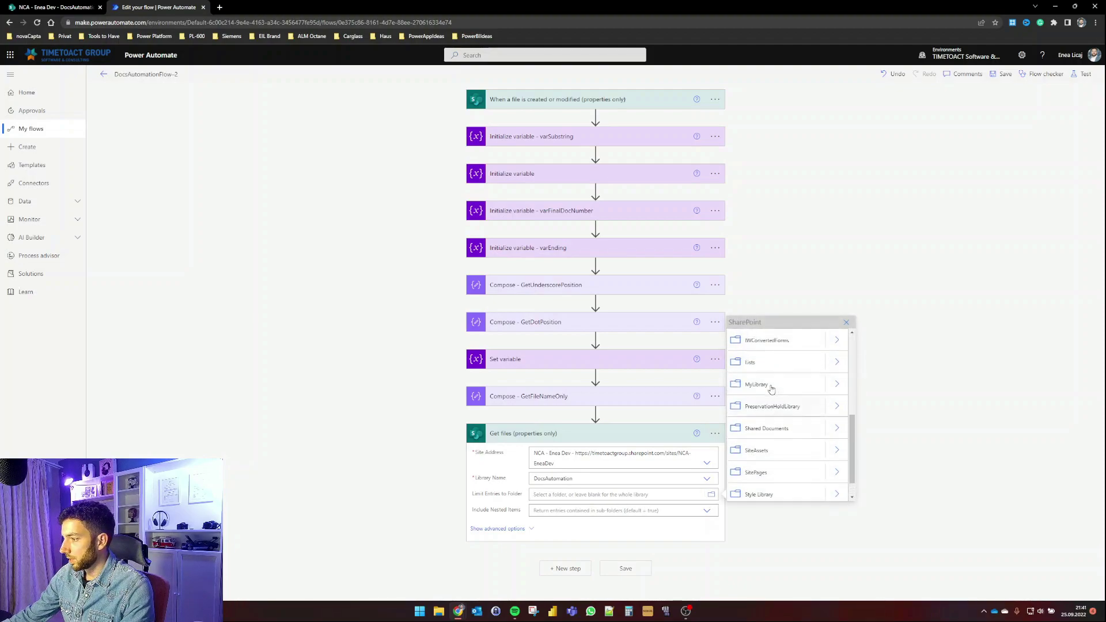
pyautogui.click(836, 472)
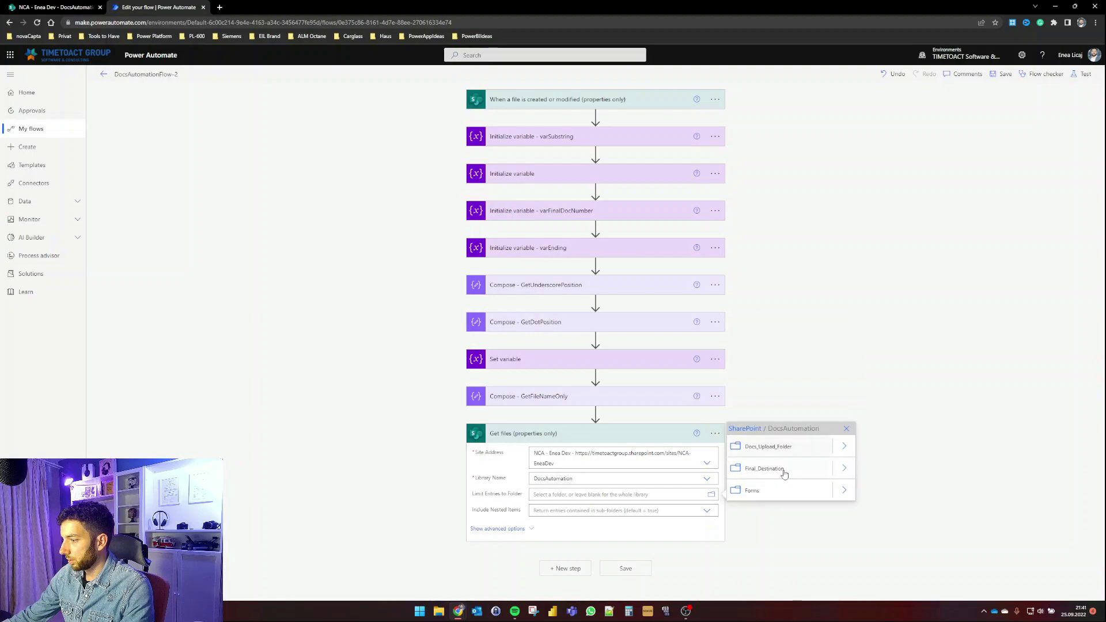
pyautogui.click(787, 472)
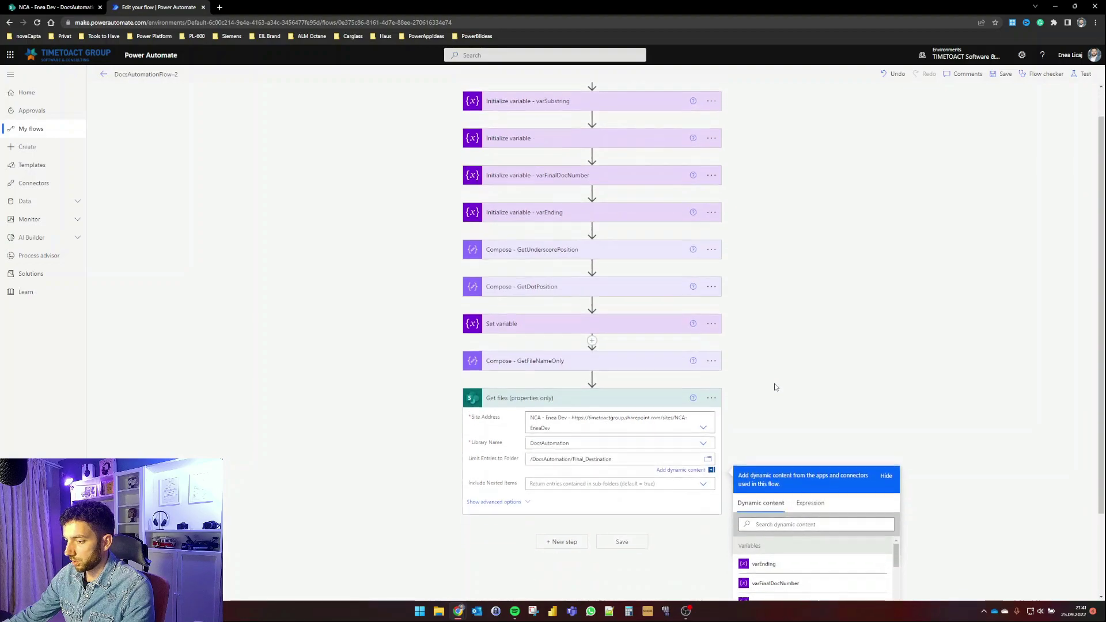
pyautogui.click(528, 399)
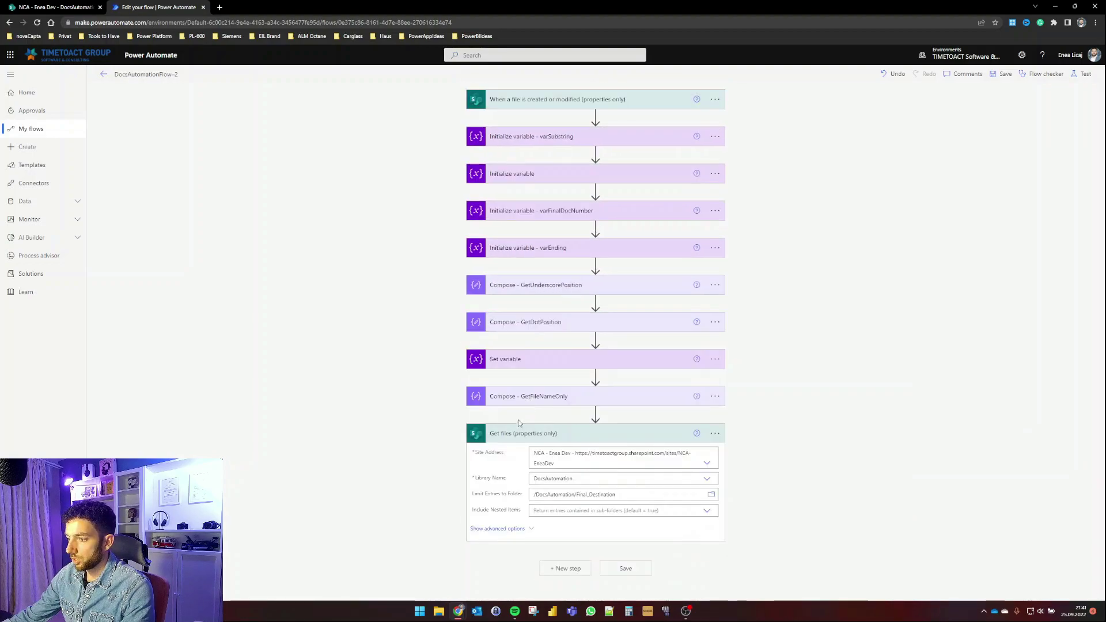
# Step: Set the Get files filter query to startswith(FileLeafRef,'…'), inserting the Outputs of Compose - GetFileNameOnly between the quotes
pyautogui.scroll(-1, 453, 419)
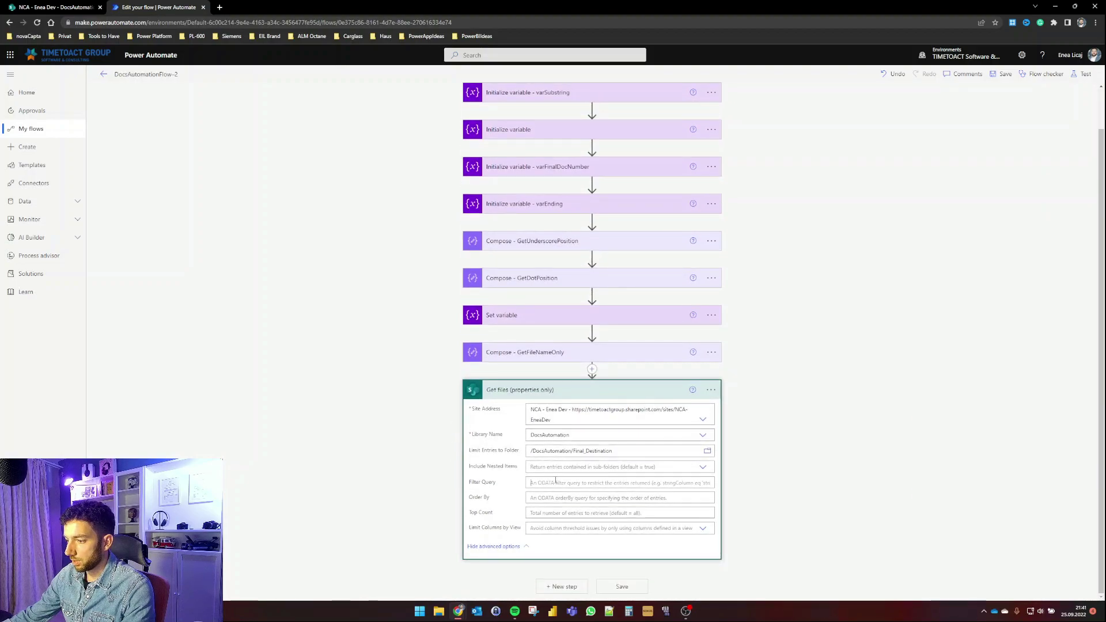
pyautogui.click(555, 482)
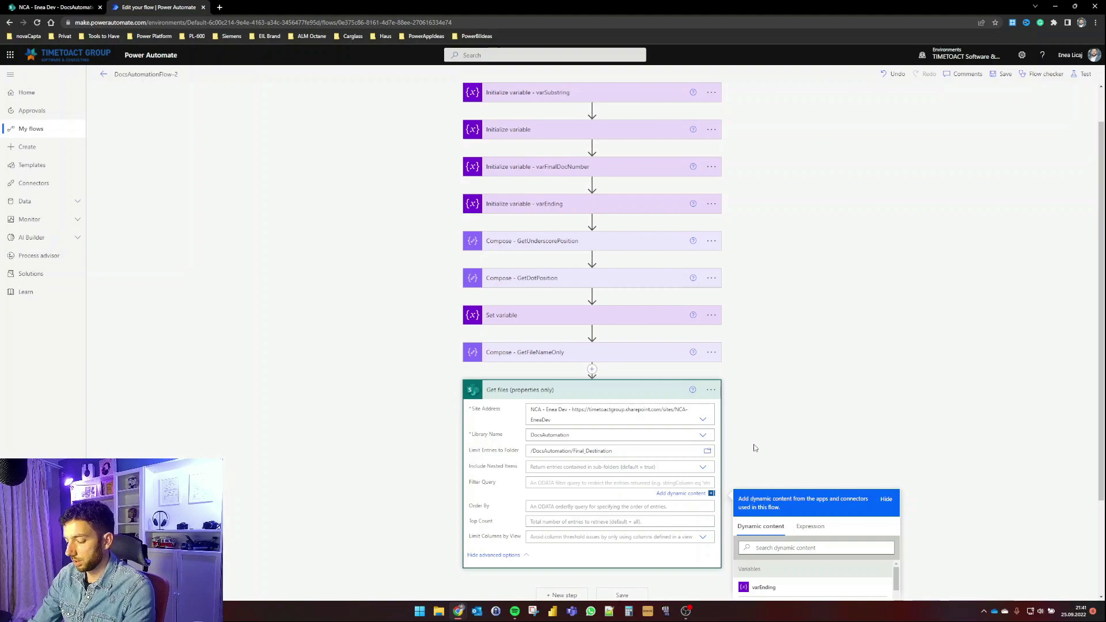
pyautogui.write('startswith')
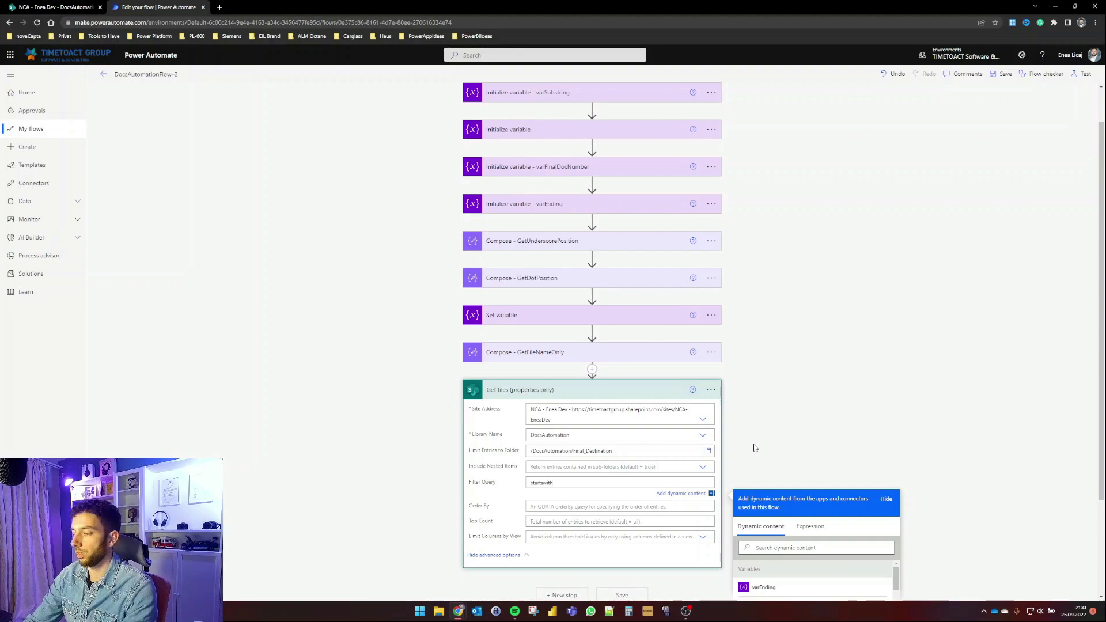
pyautogui.write('(')
pyautogui.press('BackSpace')
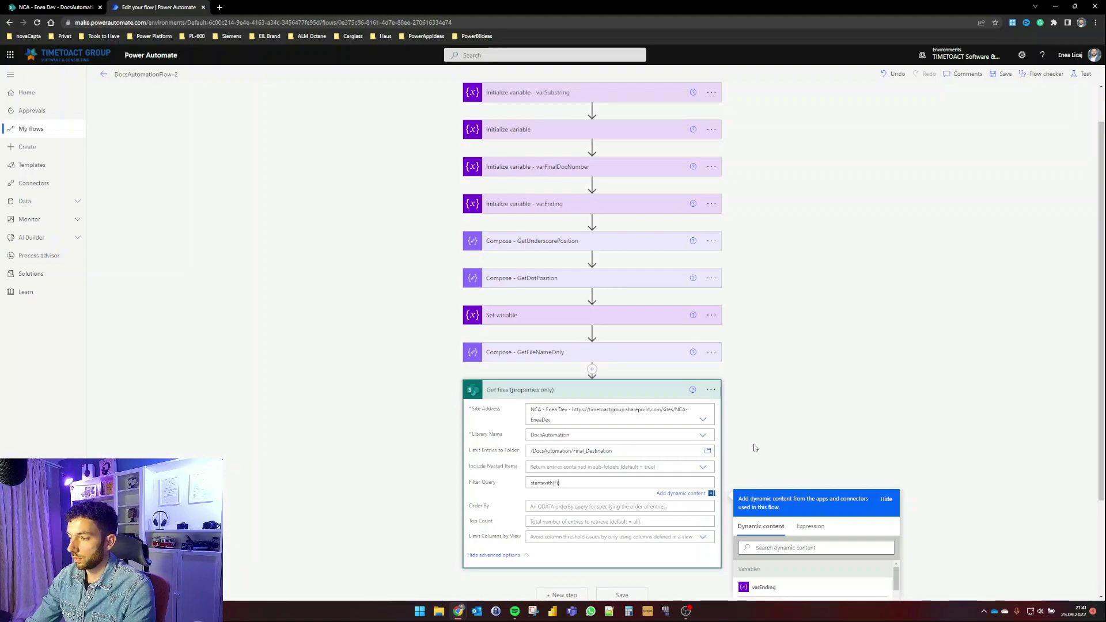
pyautogui.write("eafRef,'")
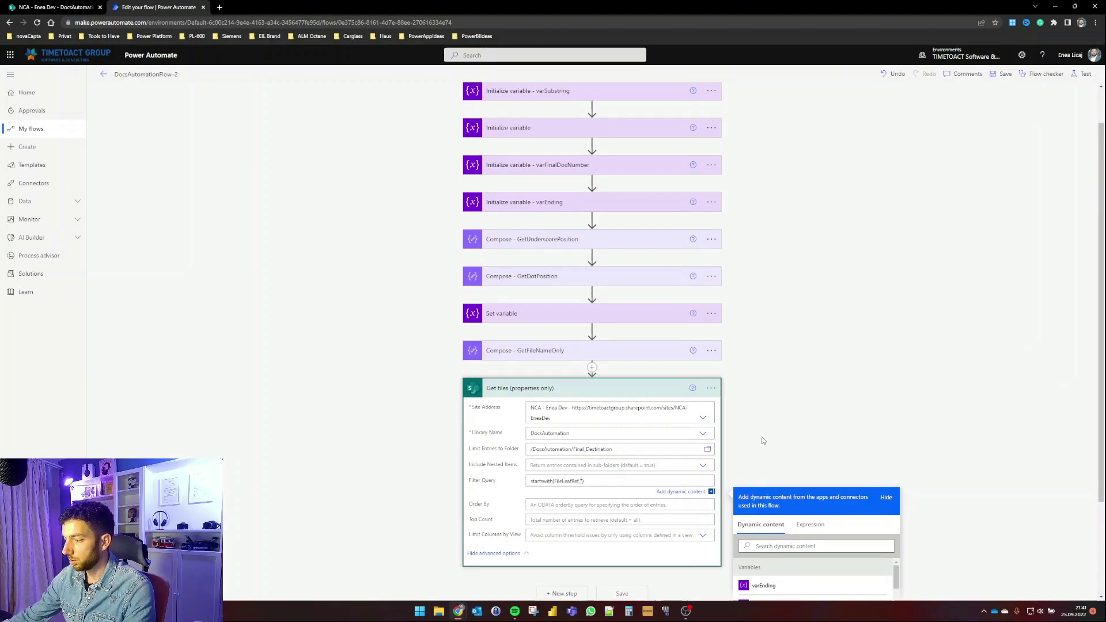
pyautogui.scroll(-2, 759, 440)
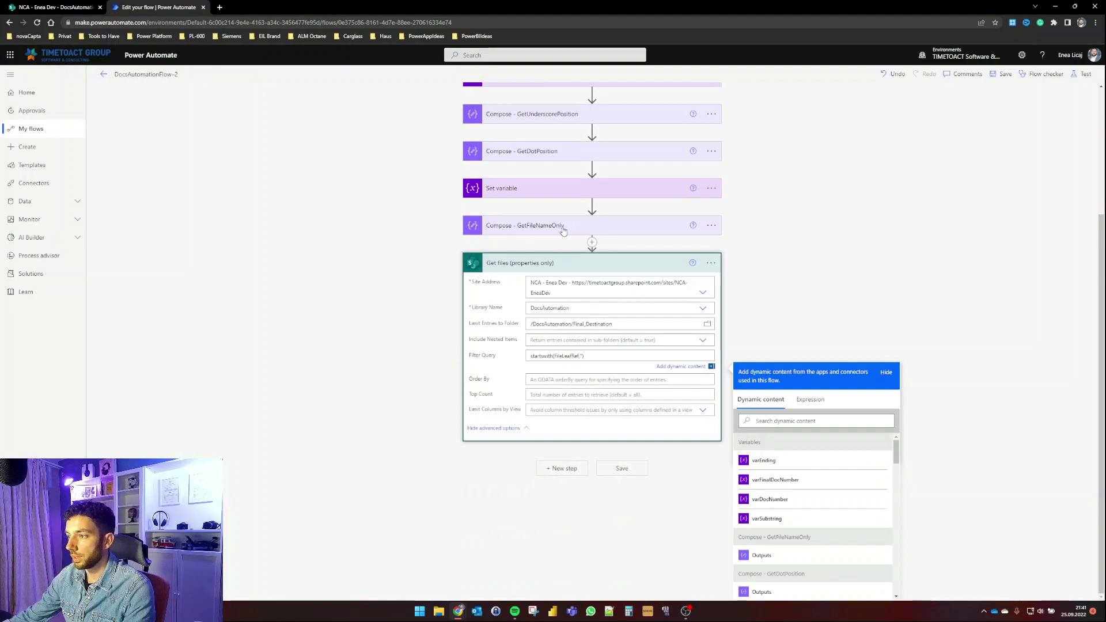
pyautogui.scroll(-1, 794, 486)
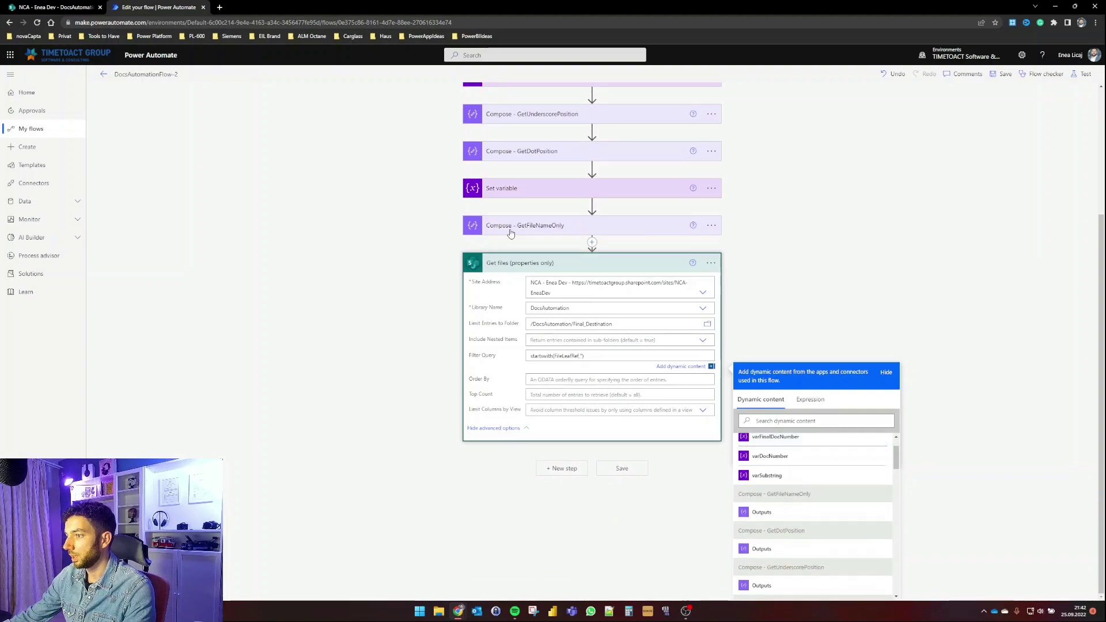
pyautogui.scroll(-1, 802, 505)
pyautogui.click(809, 467)
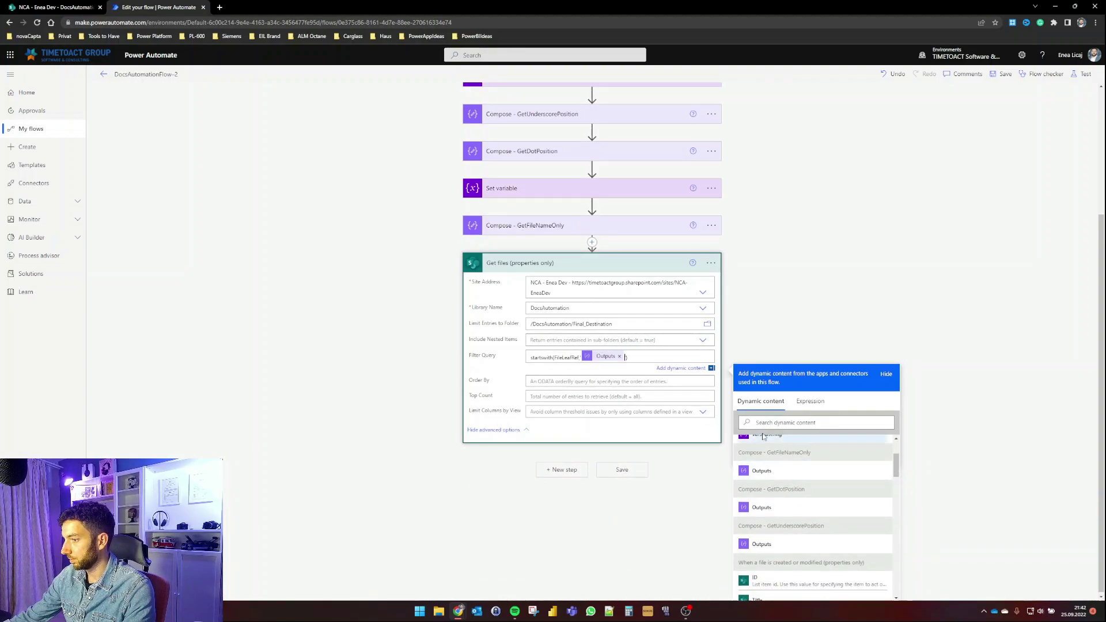
# Step: Add a SharePoint Get file content action after Get files (properties only)
pyautogui.click(565, 469)
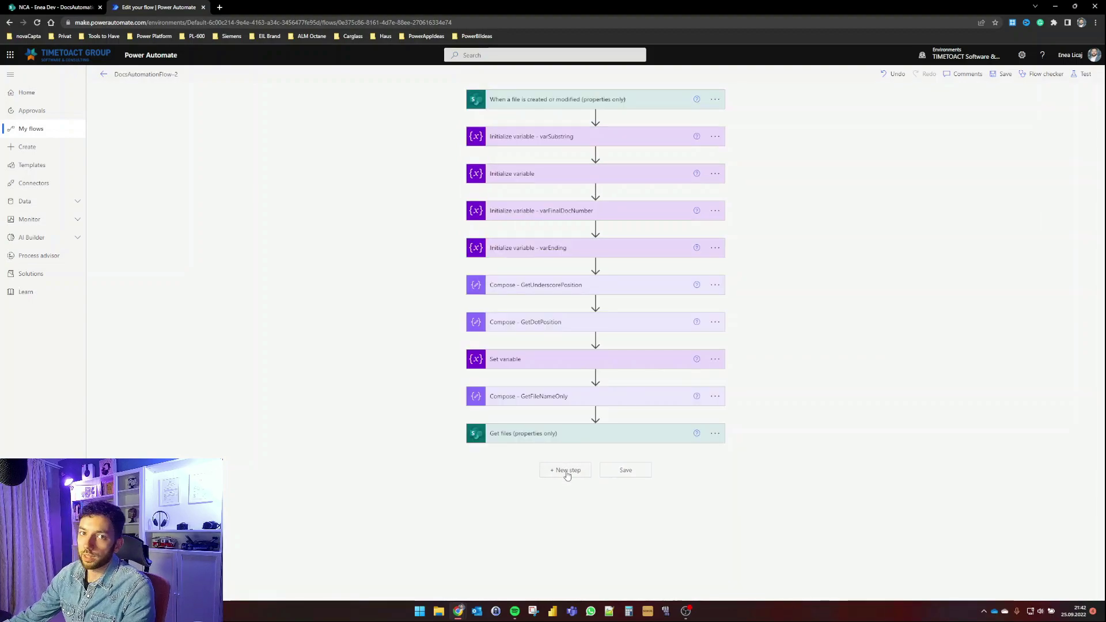
pyautogui.click(567, 471)
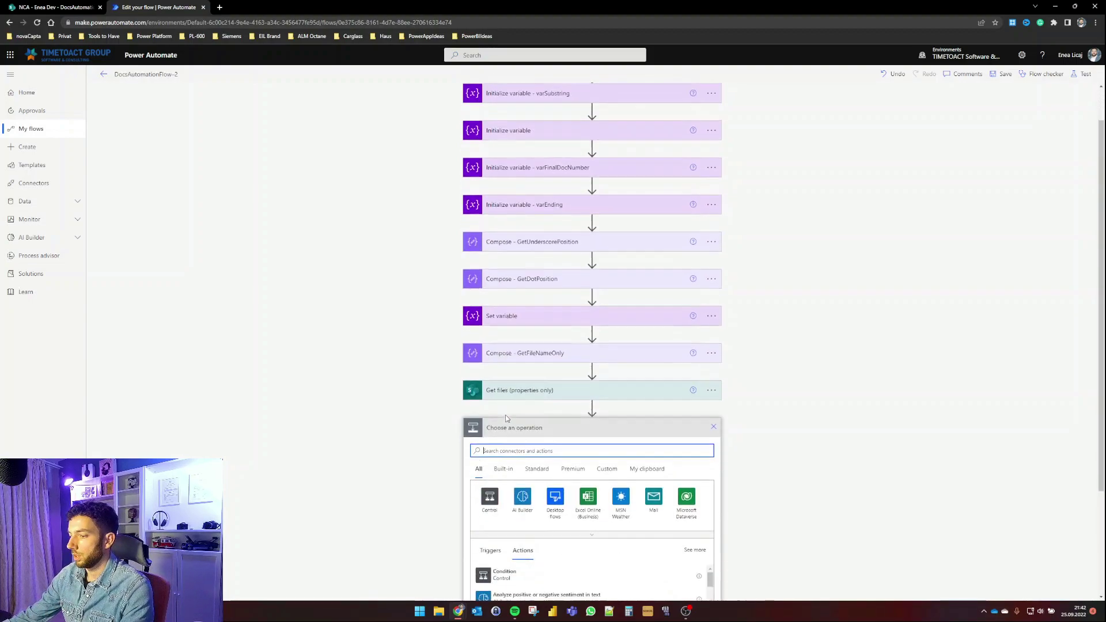
pyautogui.write('gr')
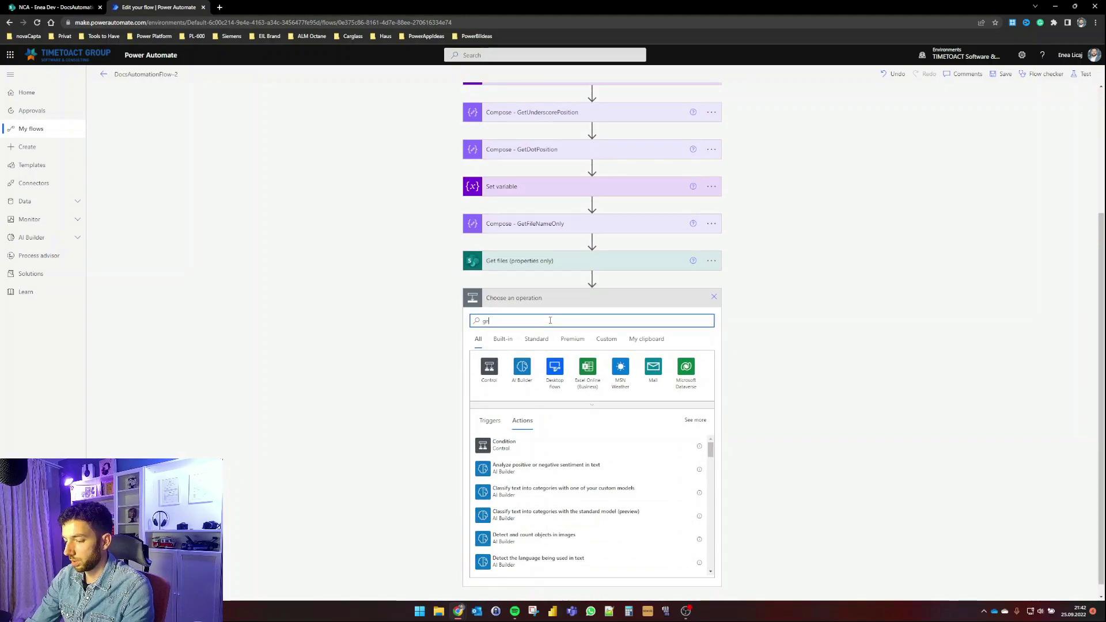
pyautogui.write('t file content')
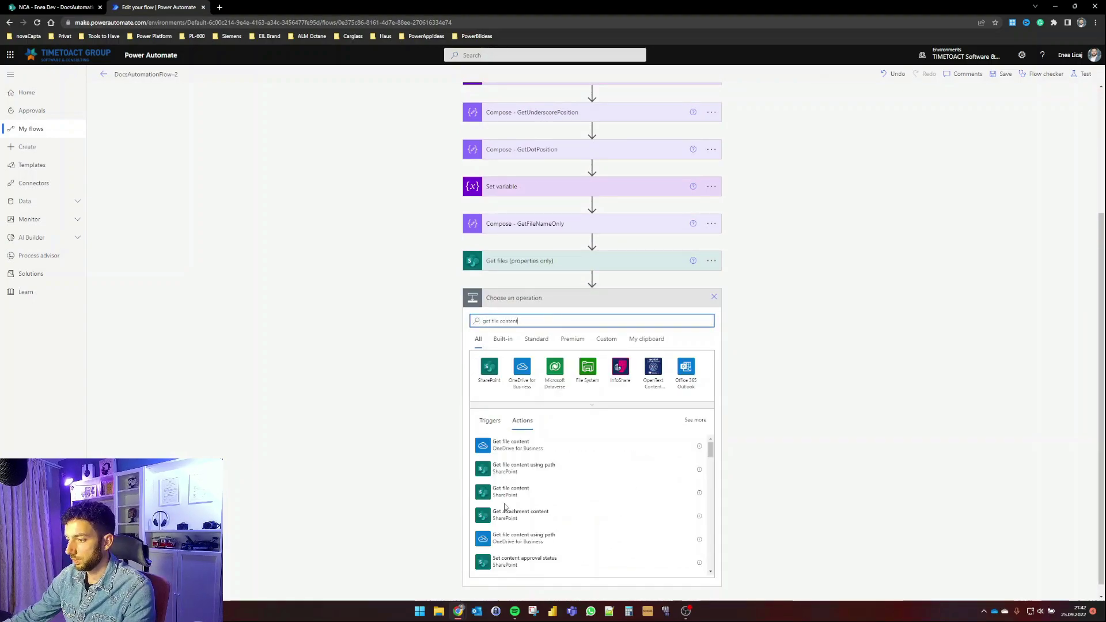
pyautogui.click(517, 489)
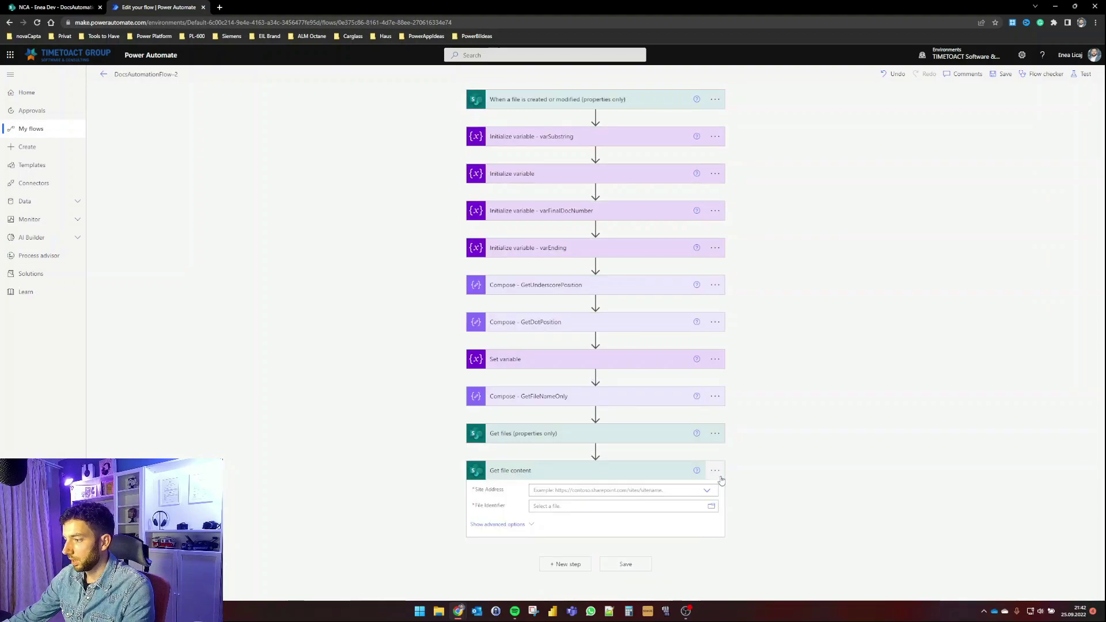
# Step: Set Get file content to the NCA dev site, with the file-created-or-modified trigger's Identifier as the File Identifier
pyautogui.click(708, 494)
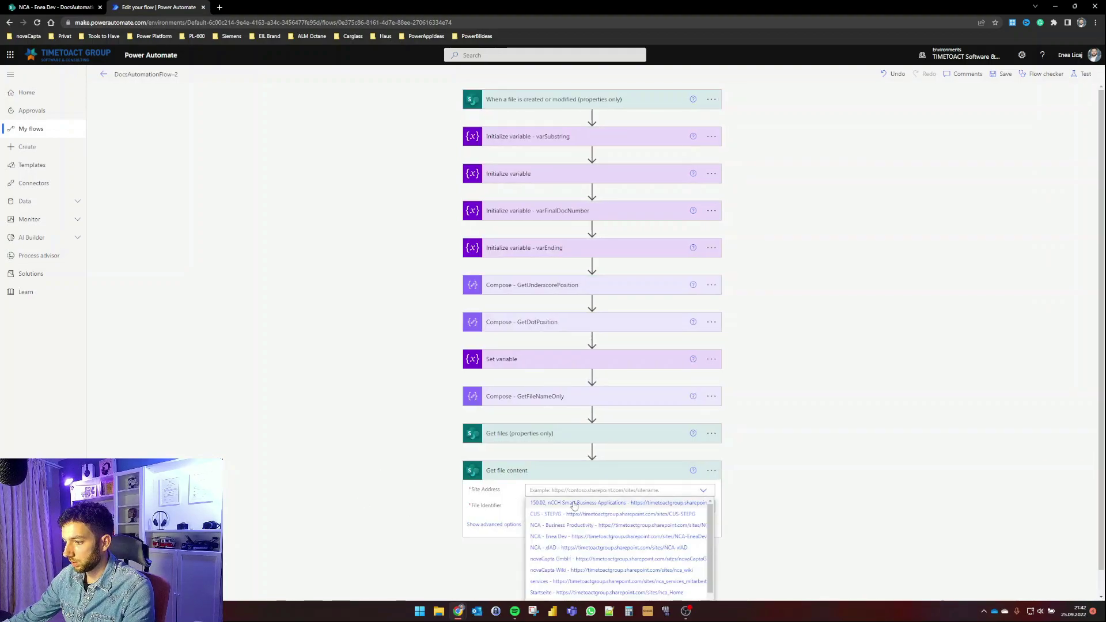
pyautogui.click(593, 525)
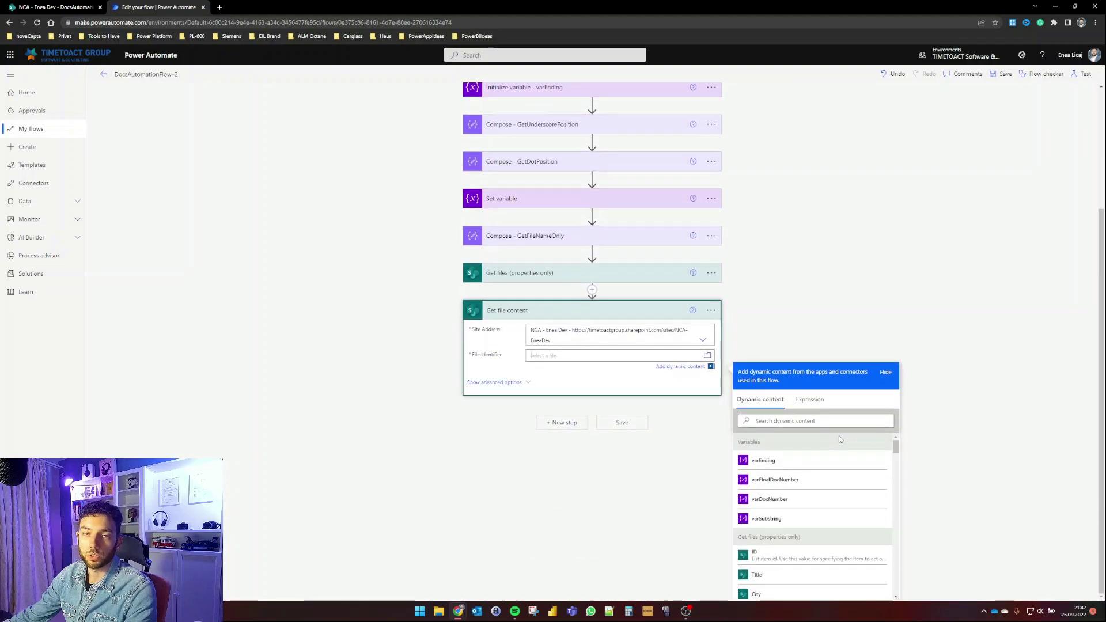
pyautogui.click(797, 421)
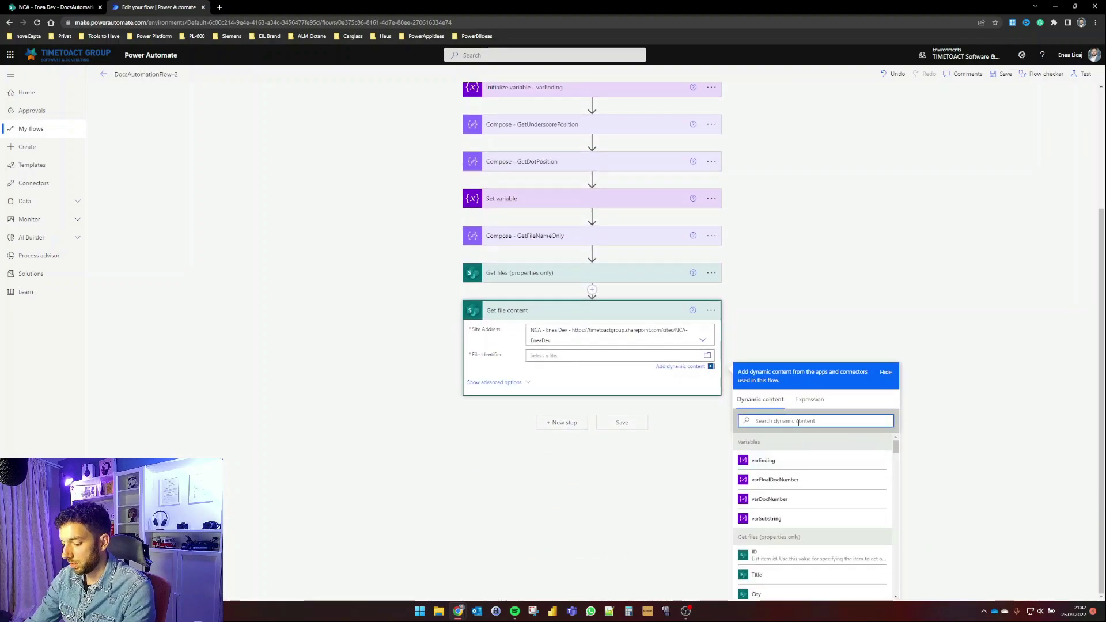
pyautogui.write('identifier')
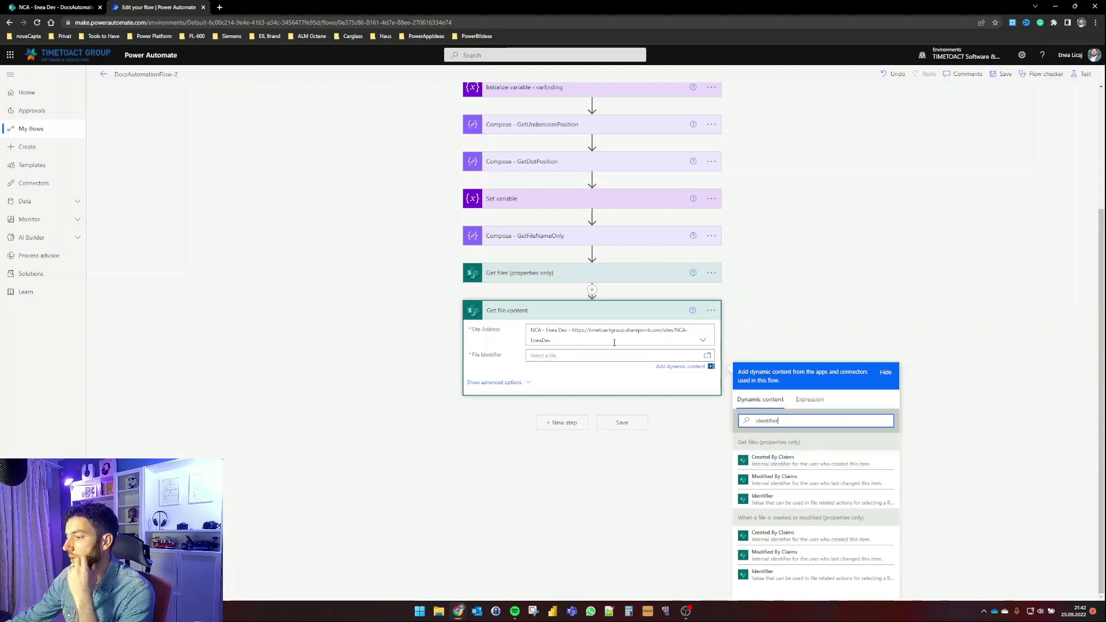
pyautogui.click(777, 576)
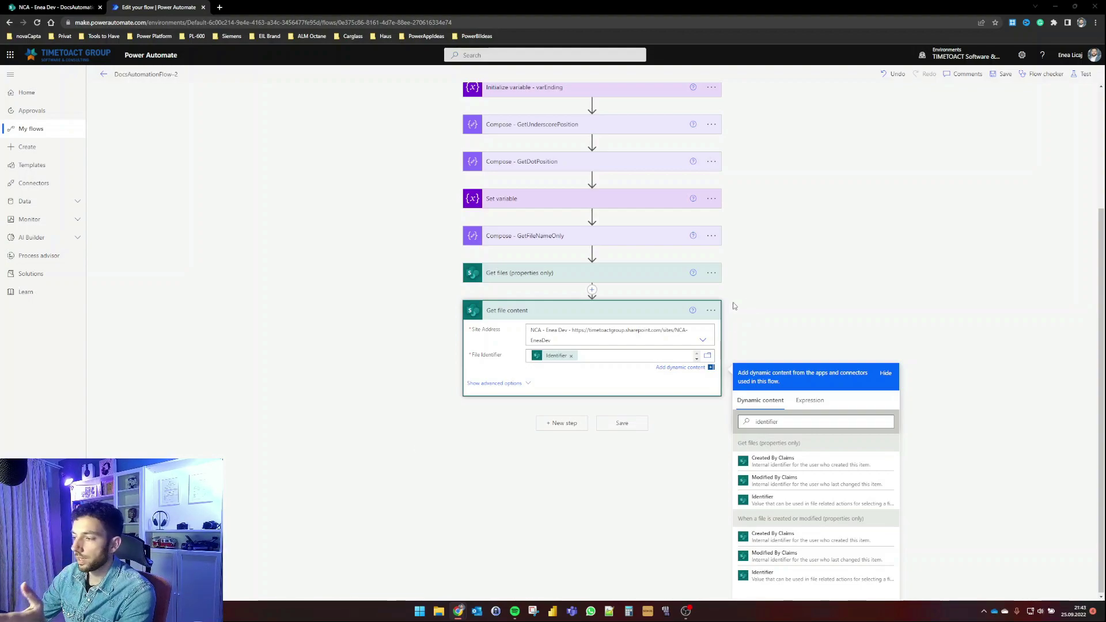
# Step: Add a Data Operation Compose action after Get file content
pyautogui.click(562, 424)
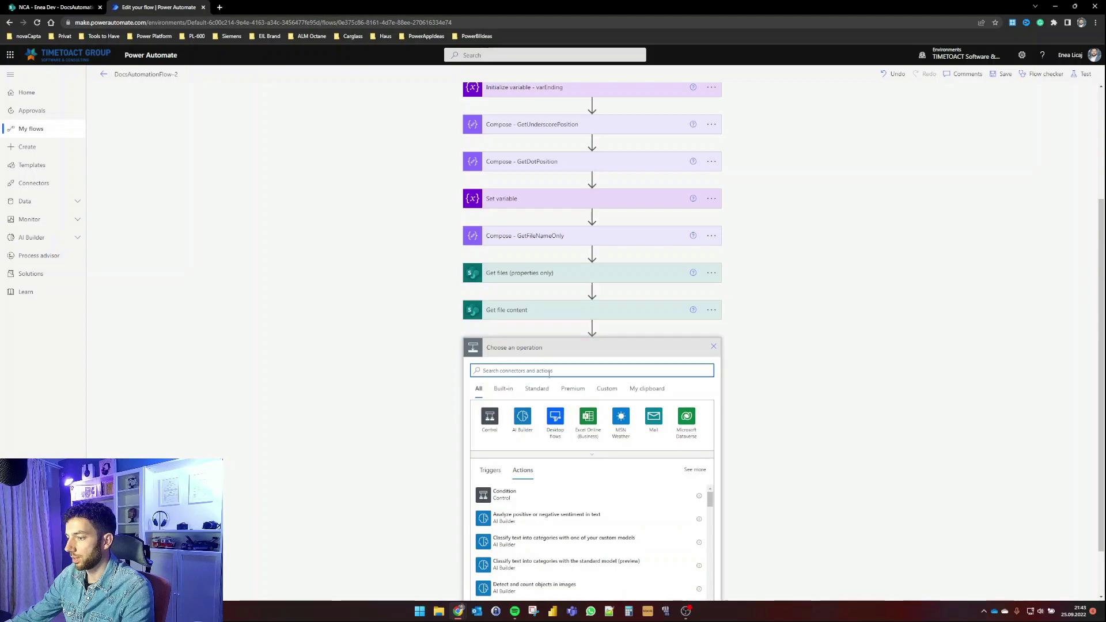
pyautogui.write('compos')
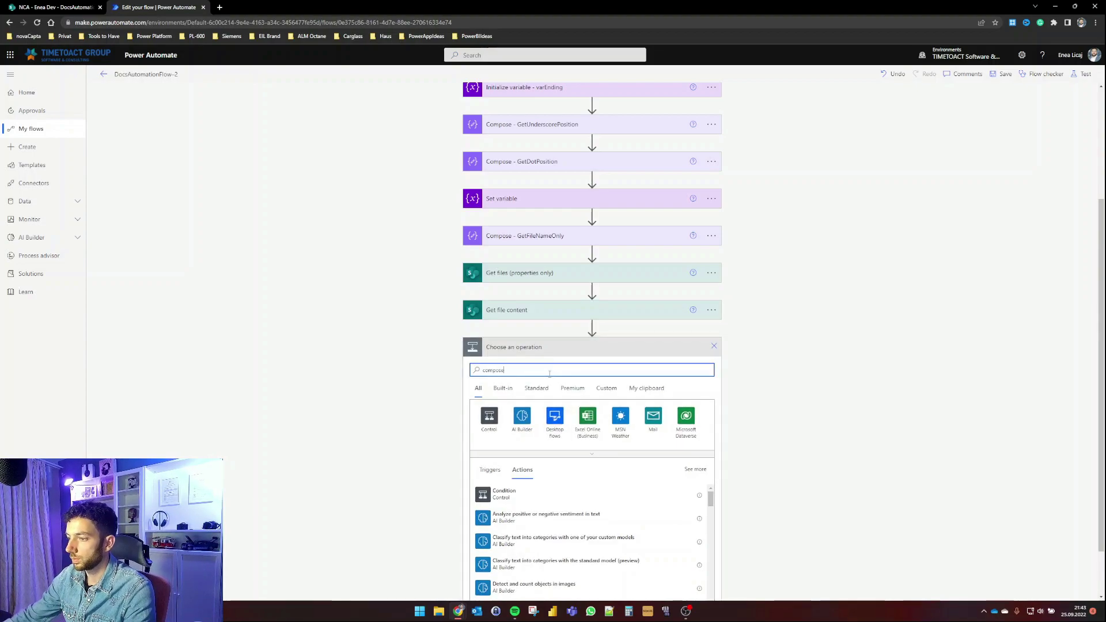
pyautogui.write('e')
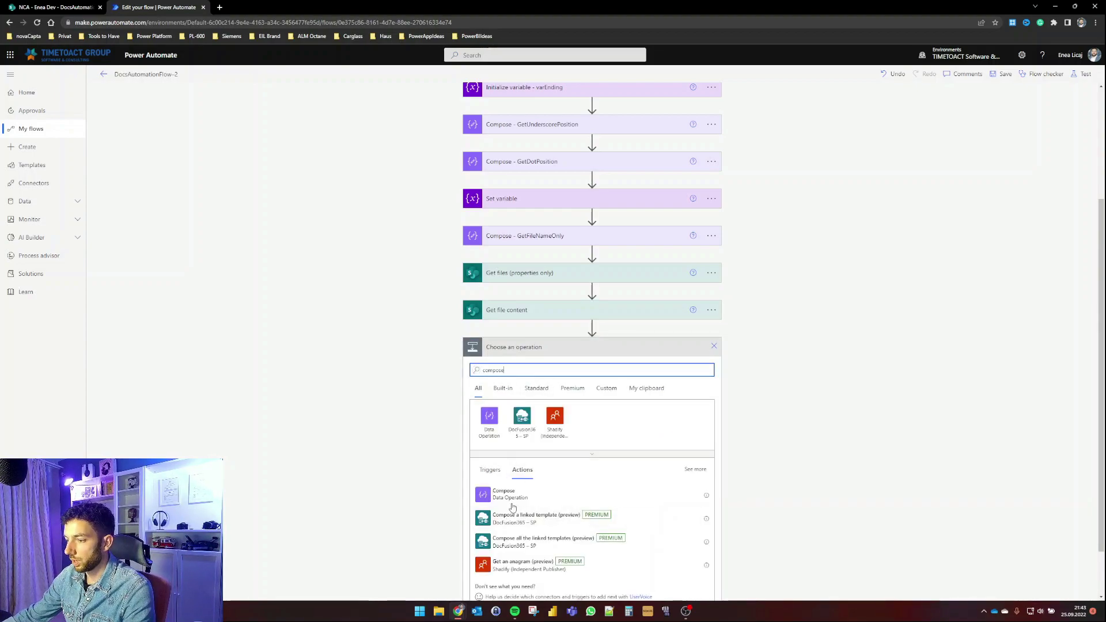
pyautogui.click(510, 495)
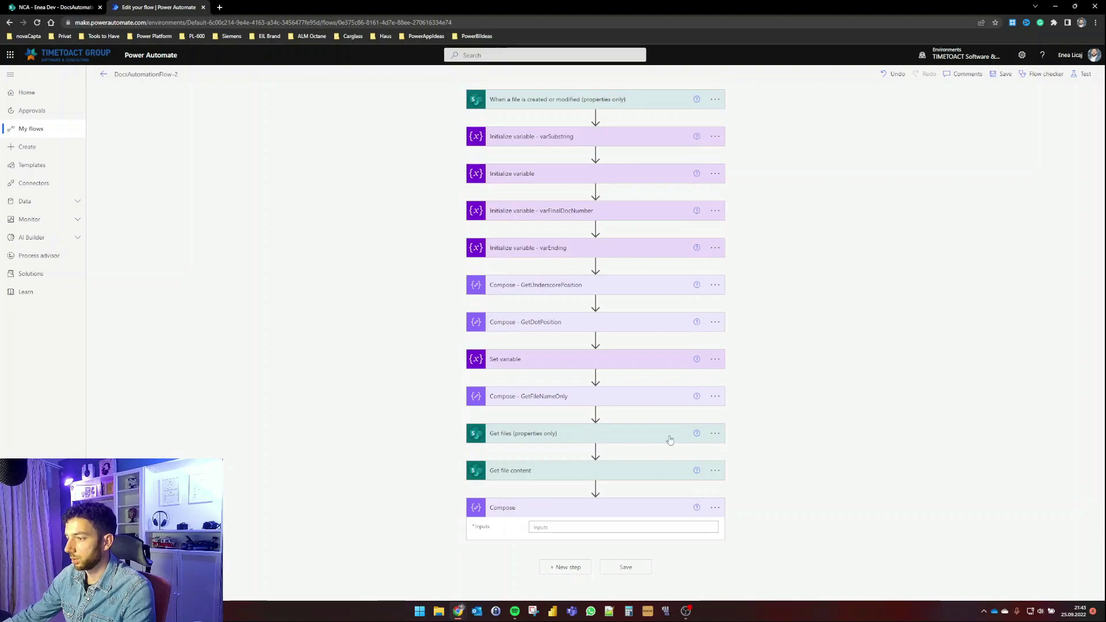
# Step: Switch to the SharePoint DocsAutomation library and review the documents in the Final_Destination folder before returning to the flow
pyautogui.click(590, 529)
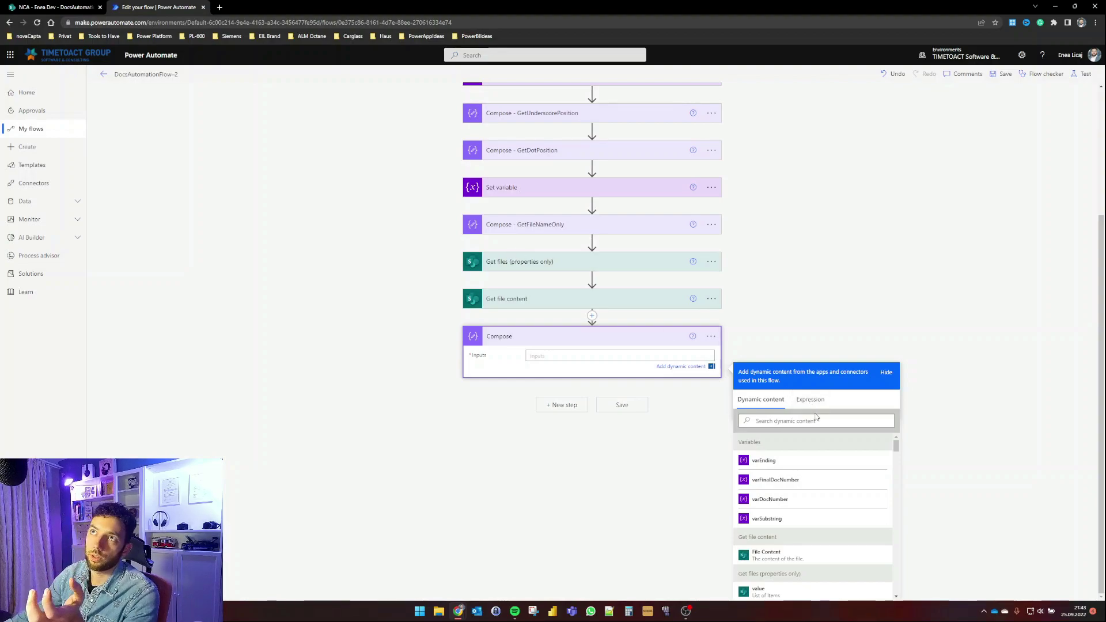
pyautogui.click(63, 6)
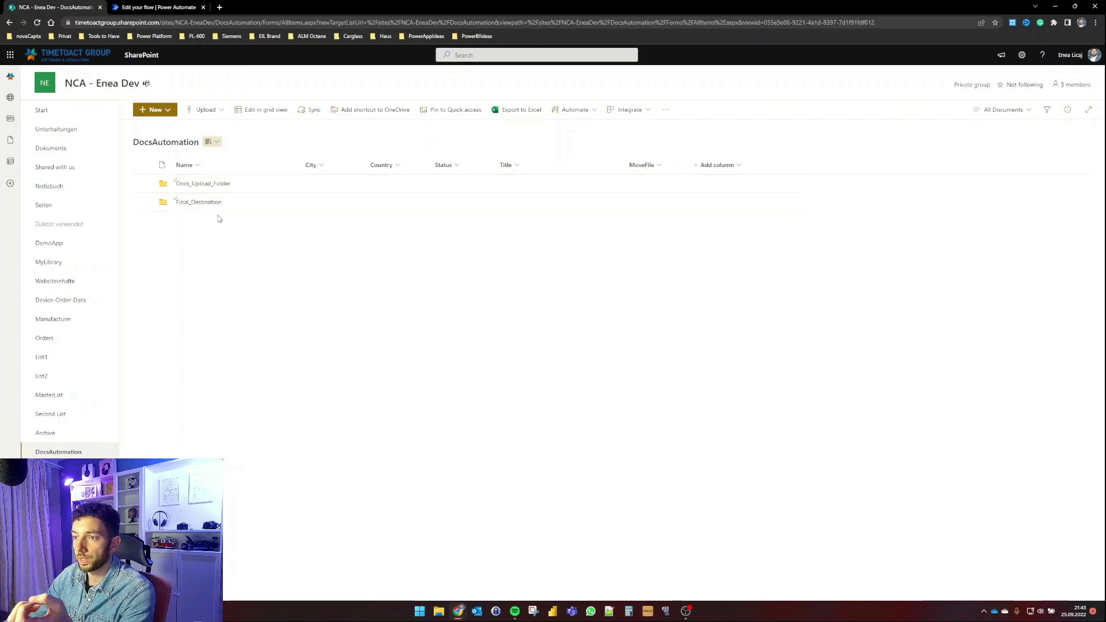
pyautogui.click(203, 202)
pyautogui.moveTo(223, 182)
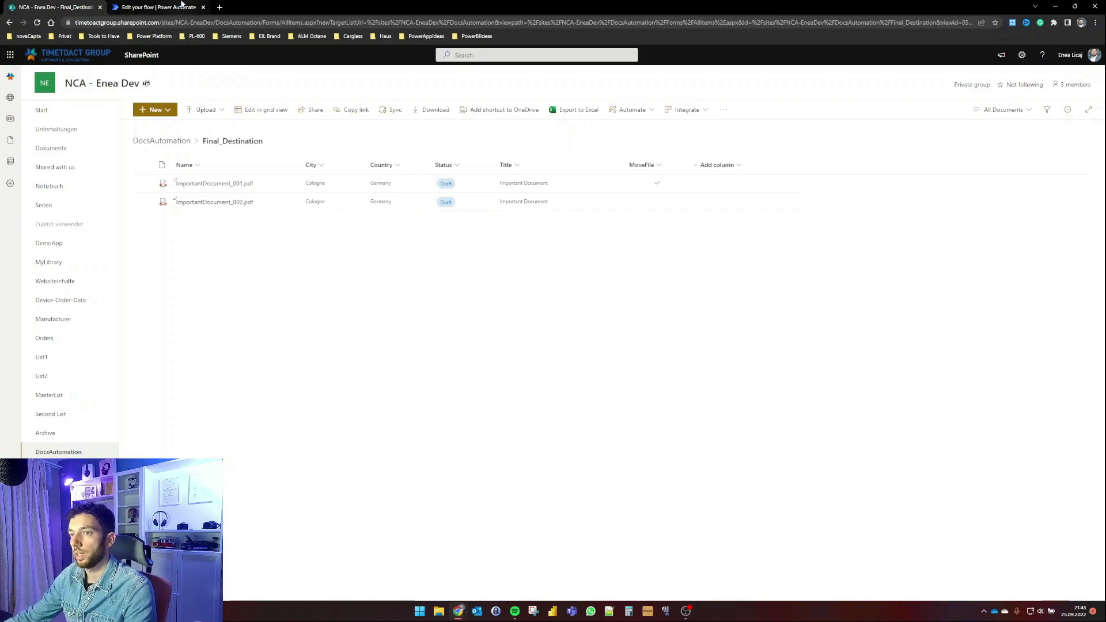
pyautogui.click(183, 7)
# Step: Set the new Compose action's input to a length() expression around the value list from Get files (properties only)
pyautogui.click(809, 420)
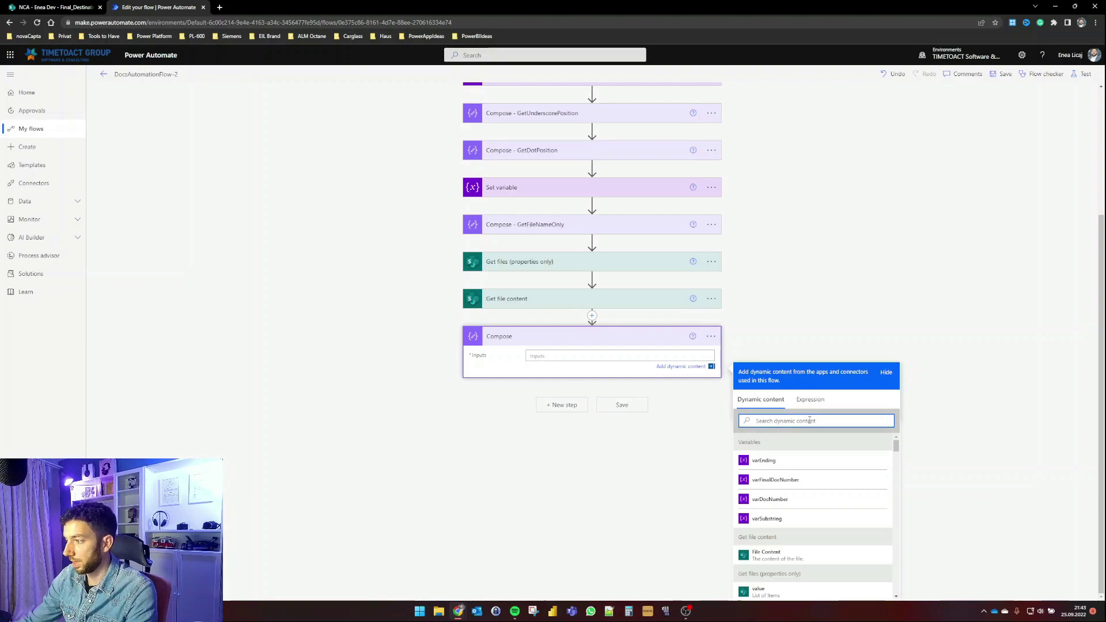
pyautogui.click(810, 400)
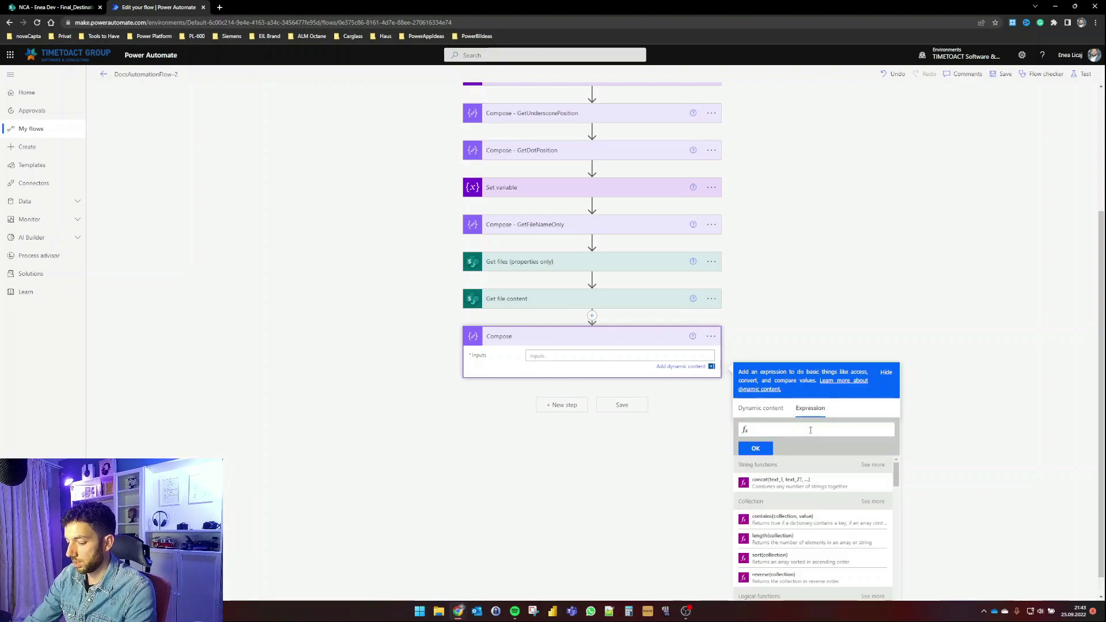
pyautogui.write('length')
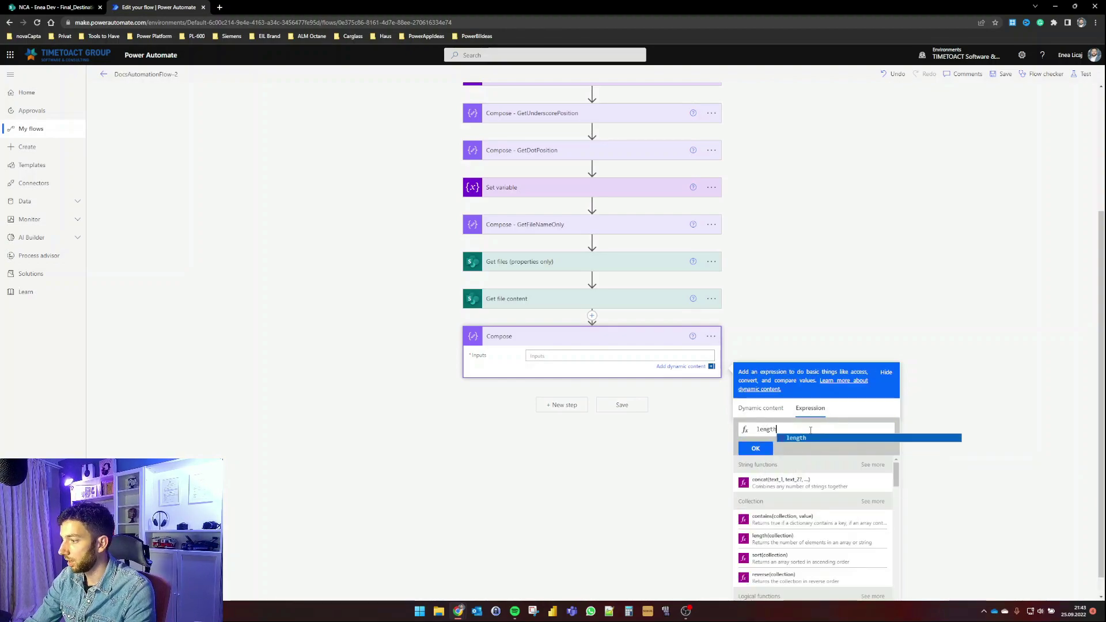
pyautogui.write('(')
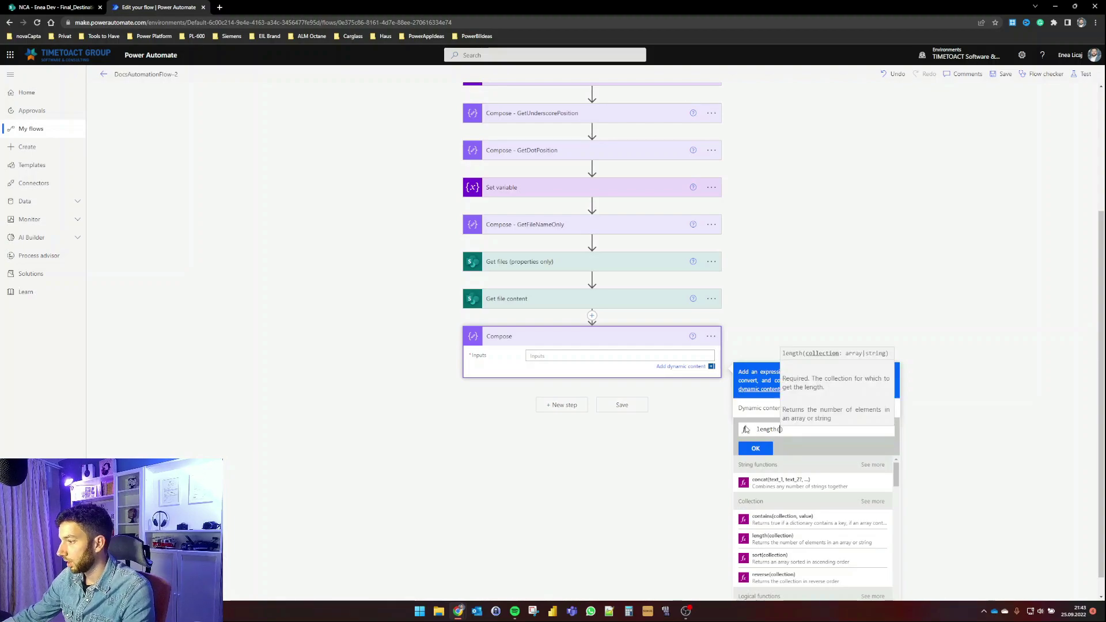
pyautogui.click(751, 408)
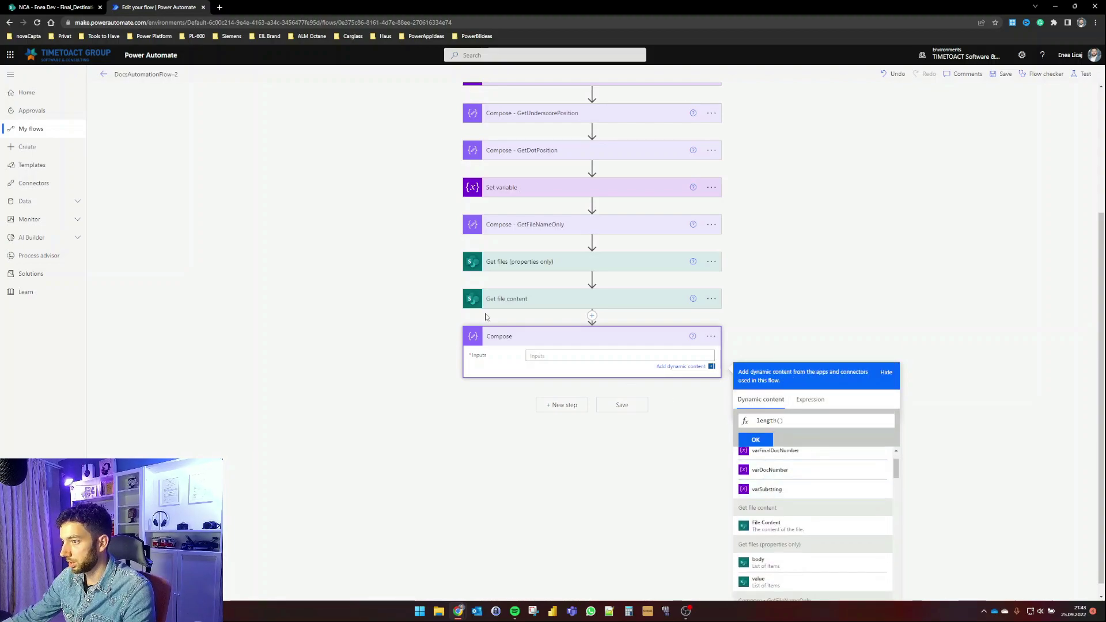
pyautogui.scroll(-1, 797, 516)
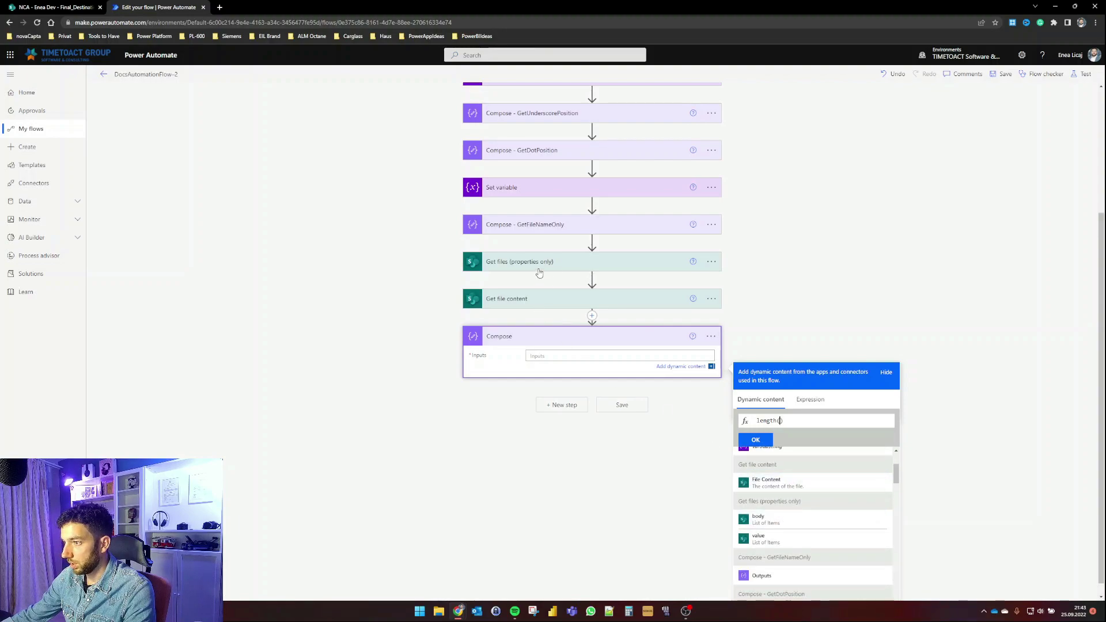
pyautogui.click(776, 536)
pyautogui.moveTo(845, 421); pyautogui.dragTo(897, 421)
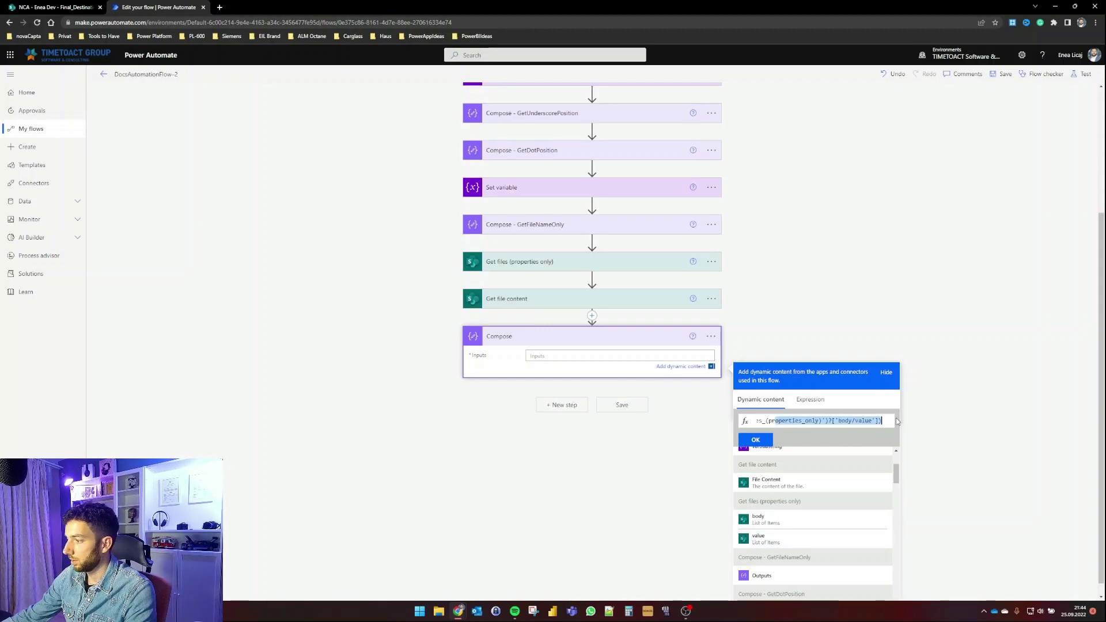
pyautogui.click(754, 441)
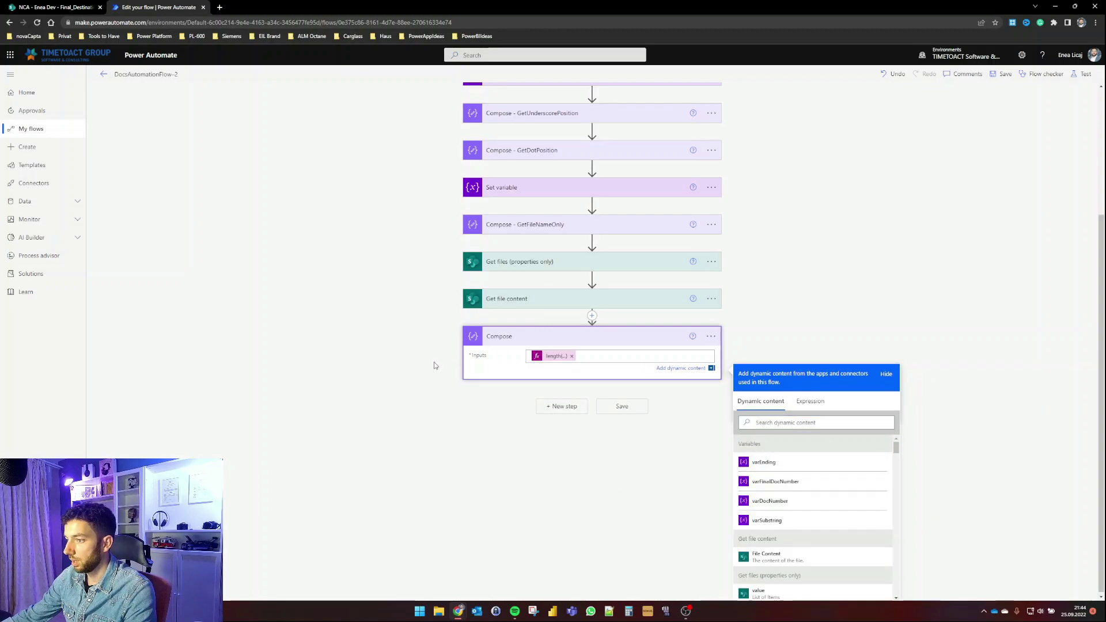
# Step: Save and test the flow automatically, reusing the most recent successful trigger run
pyautogui.scroll(3, 434, 361)
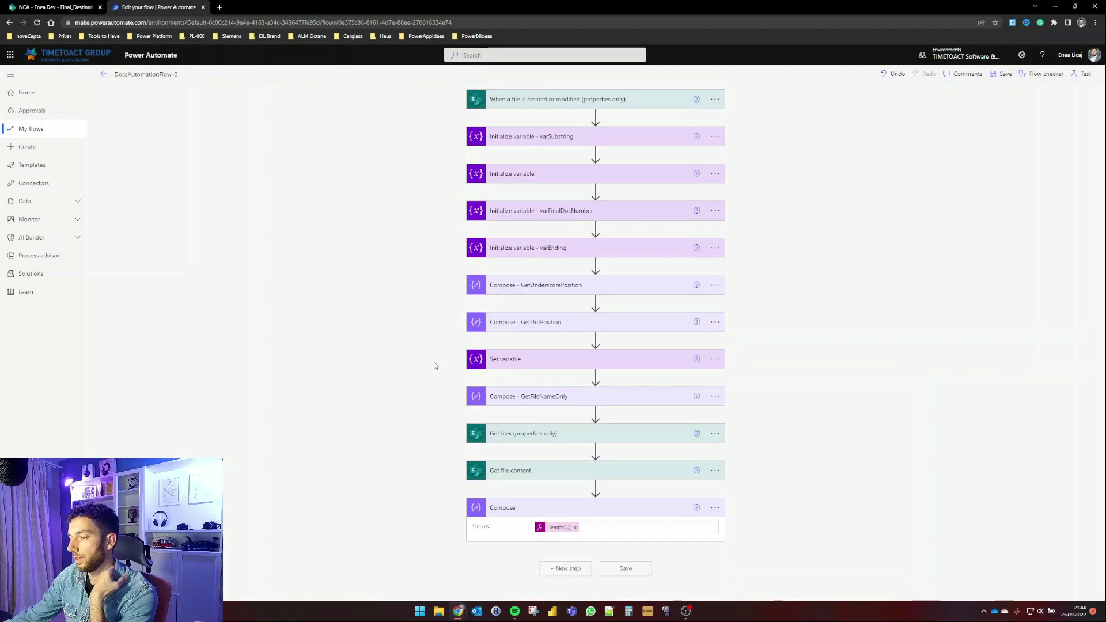
pyautogui.click(54, 7)
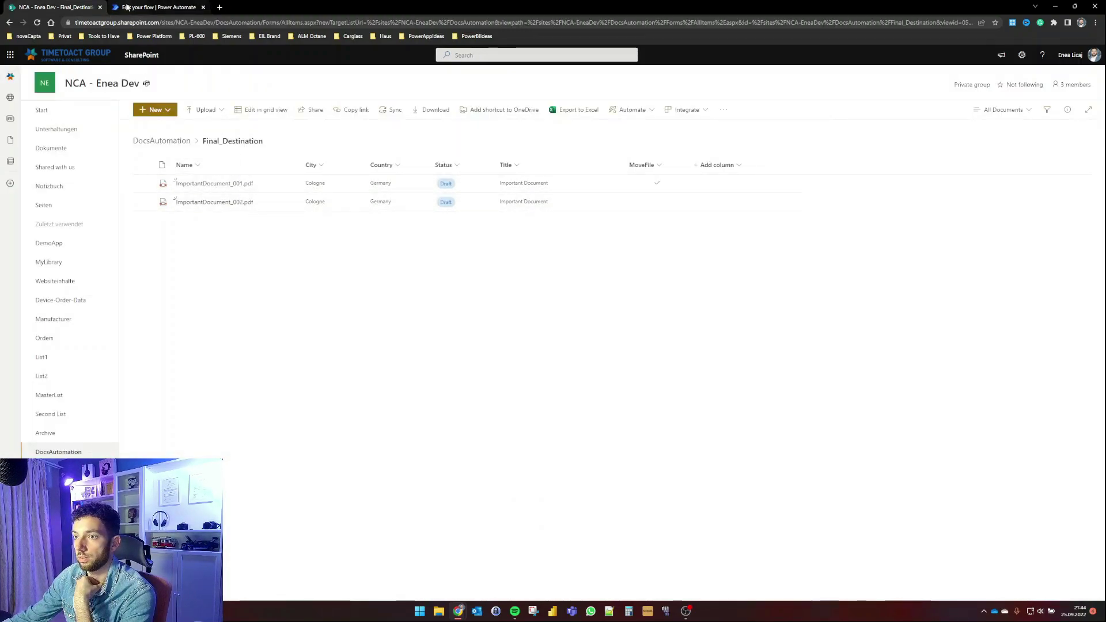
pyautogui.click(164, 7)
pyautogui.click(1084, 75)
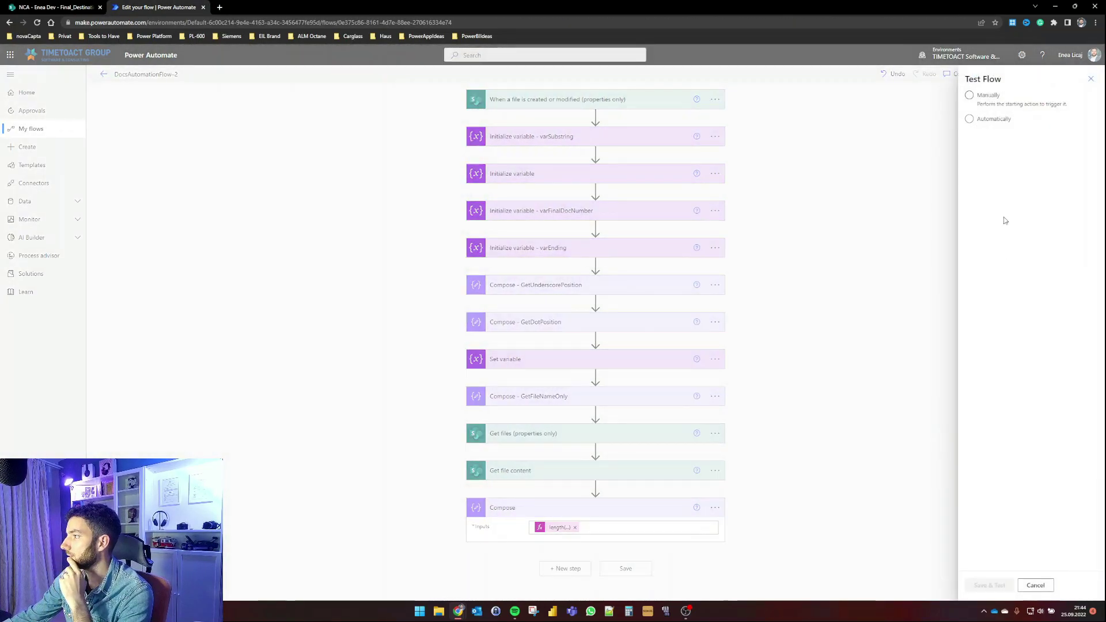
pyautogui.click(998, 120)
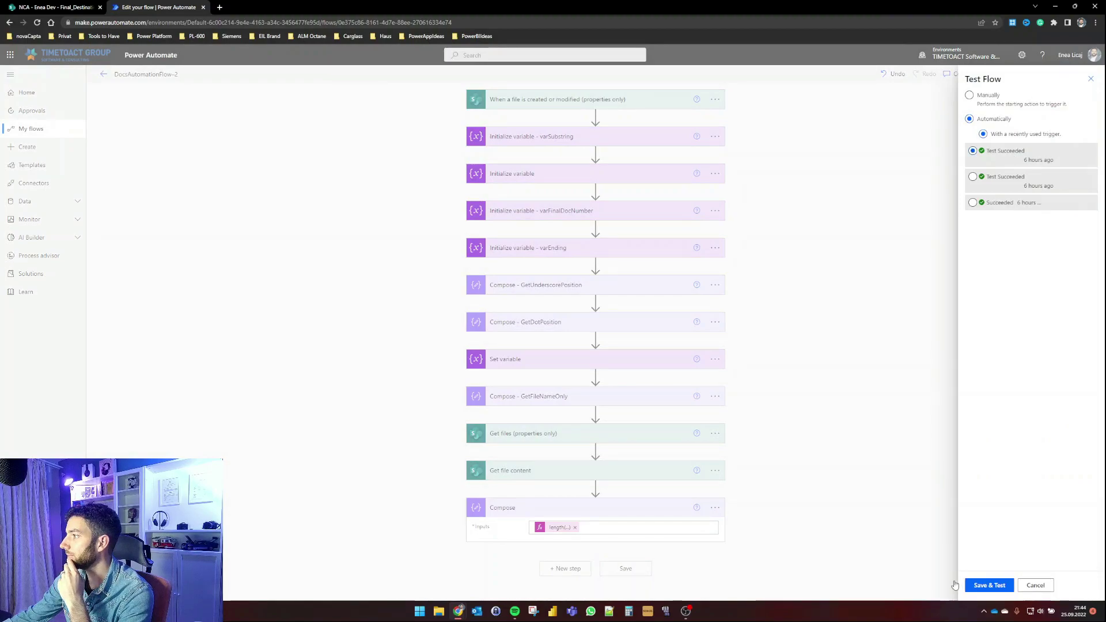
pyautogui.click(983, 586)
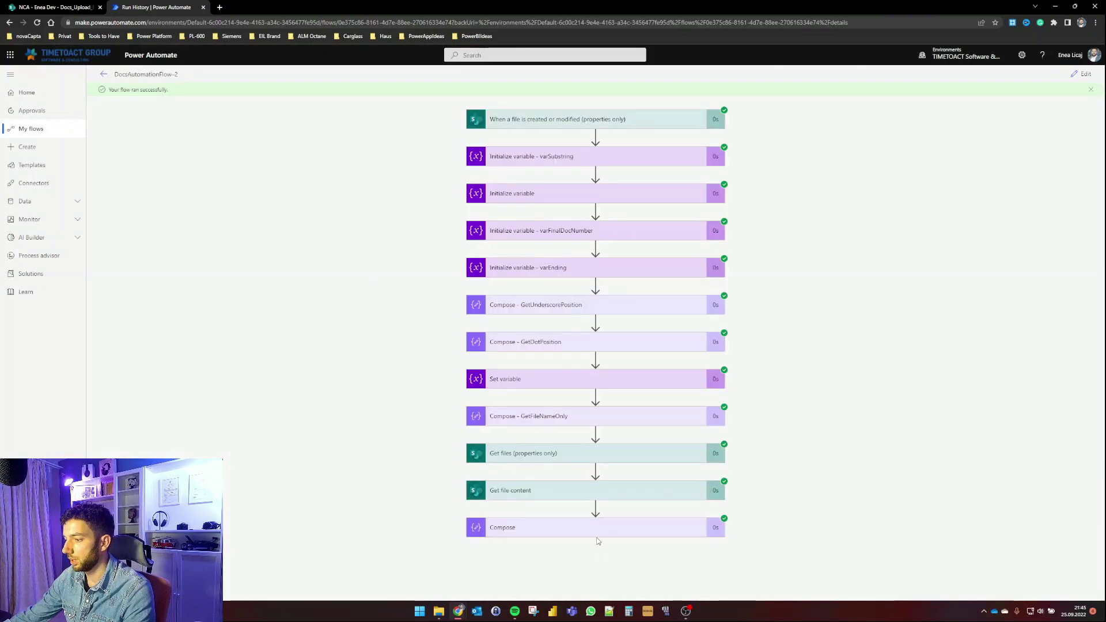
# Step: Inspect the last Compose action's run output and compare it with the files in SharePoint's Final_Destination folder
pyautogui.click(596, 529)
pyautogui.scroll(-2, 495, 510)
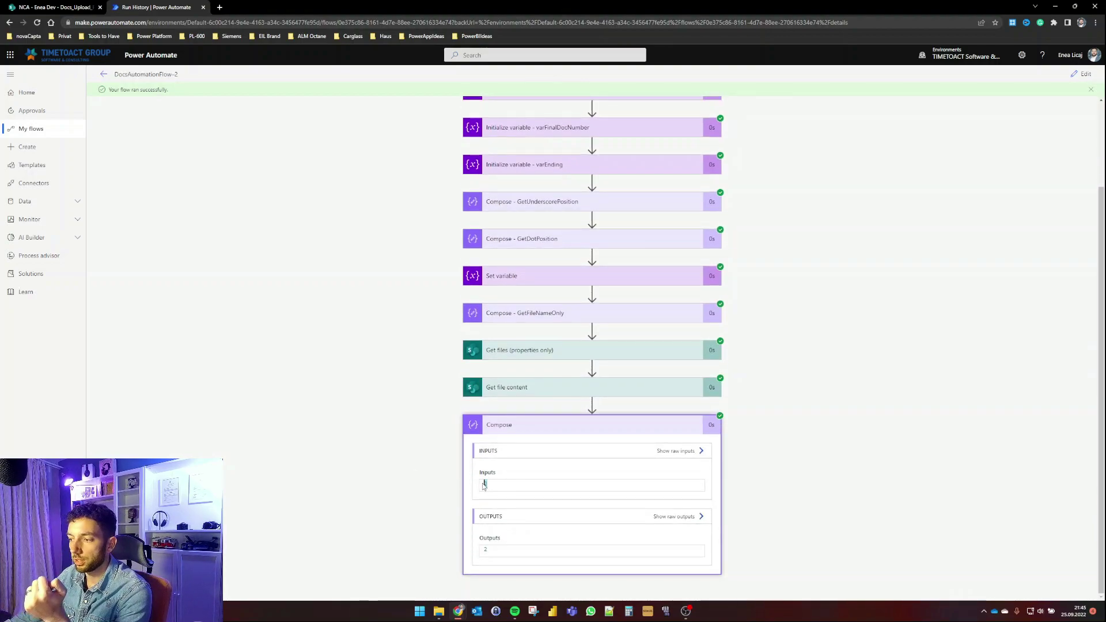
pyautogui.click(69, 9)
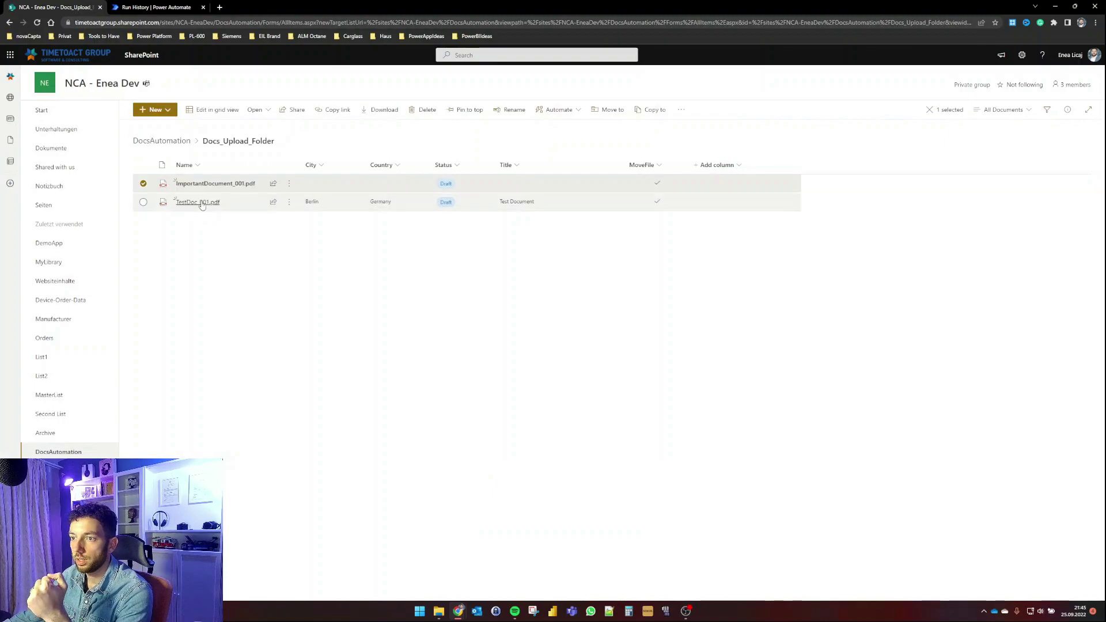
pyautogui.click(161, 140)
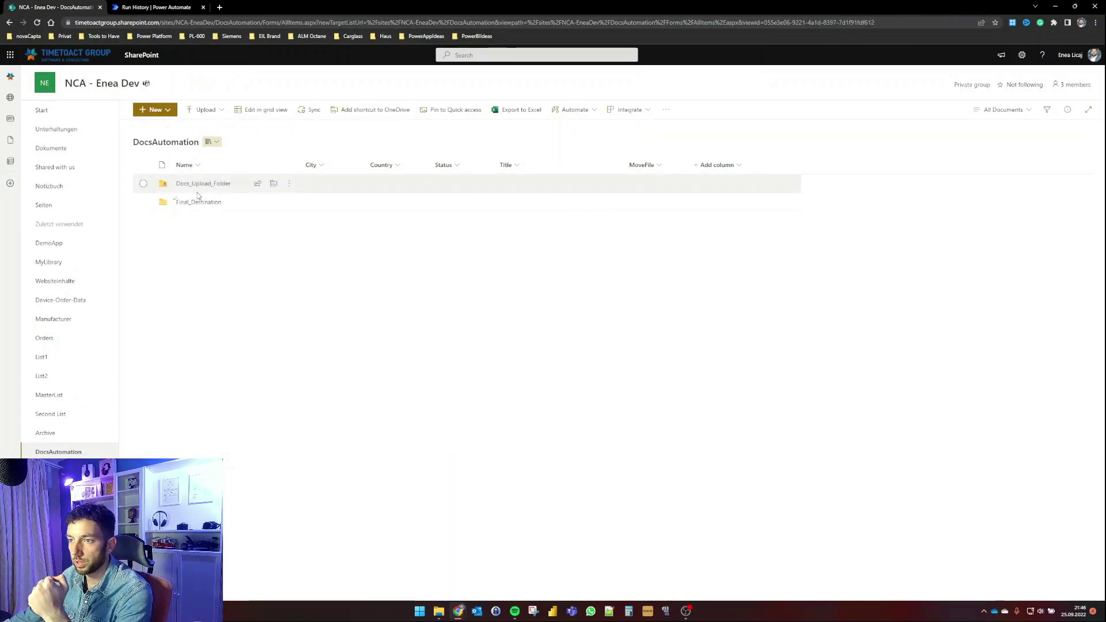
pyautogui.click(197, 201)
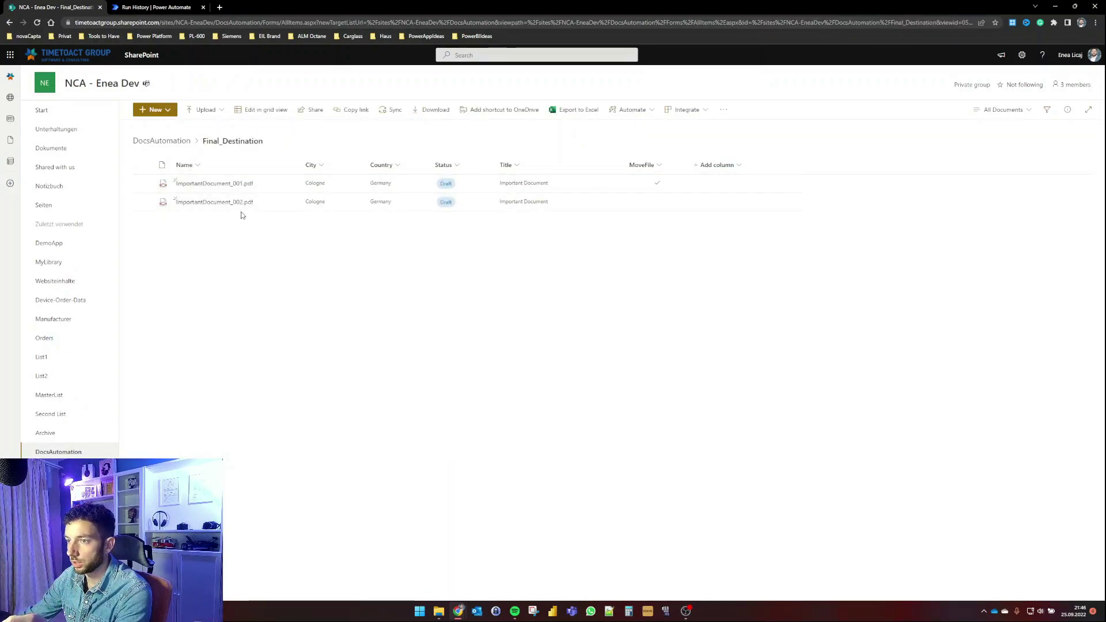
pyautogui.click(154, 8)
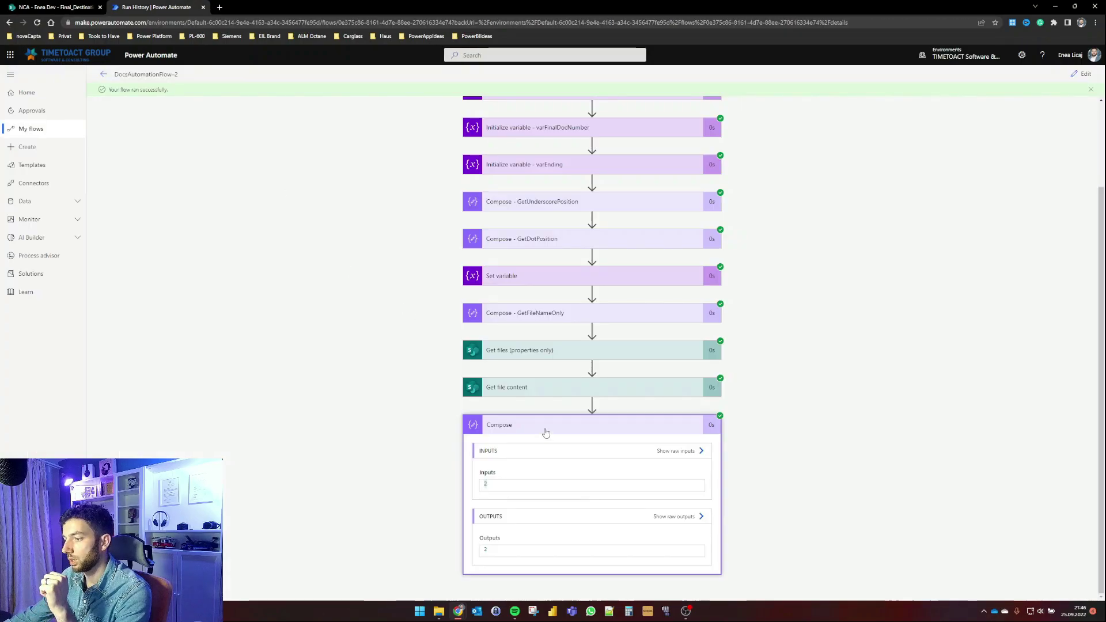
pyautogui.click(552, 425)
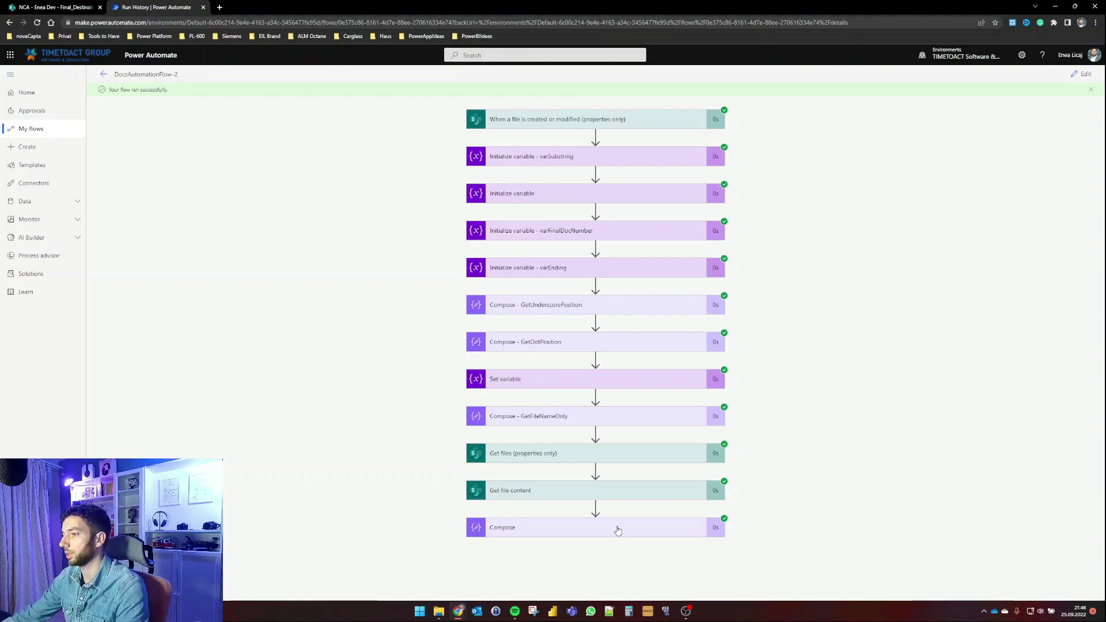
# Step: Return the flow to editing and rename the Set variable action to "Set variable -varEnding"
pyautogui.click(1081, 74)
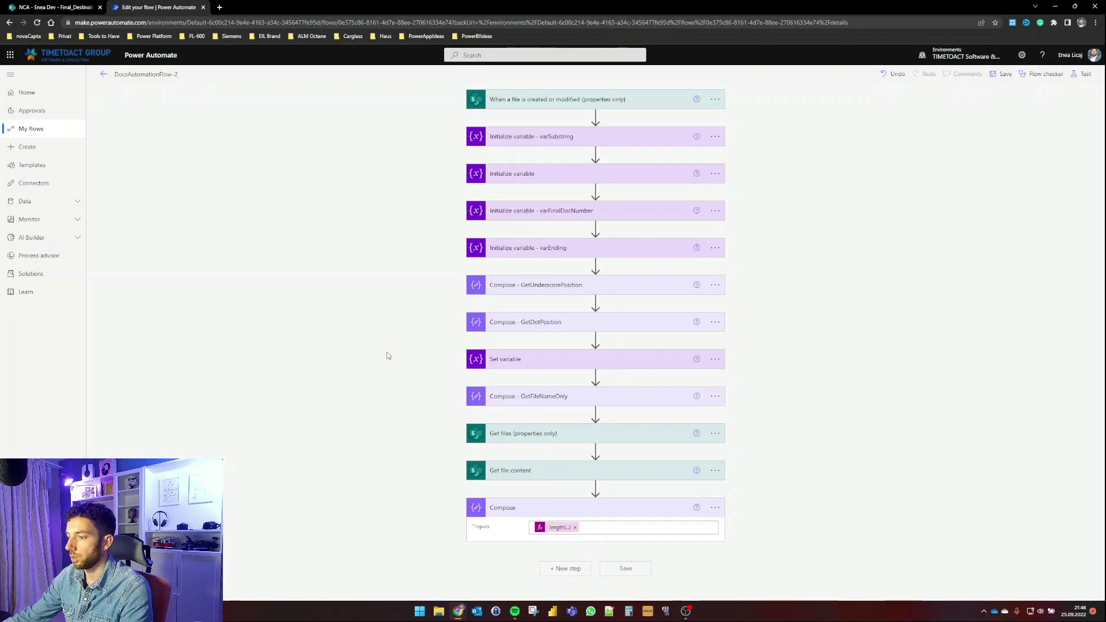
pyautogui.click(715, 358)
pyautogui.click(619, 361)
pyautogui.click(710, 359)
pyautogui.click(759, 381)
pyautogui.press('End')
pyautogui.write('-varendin')
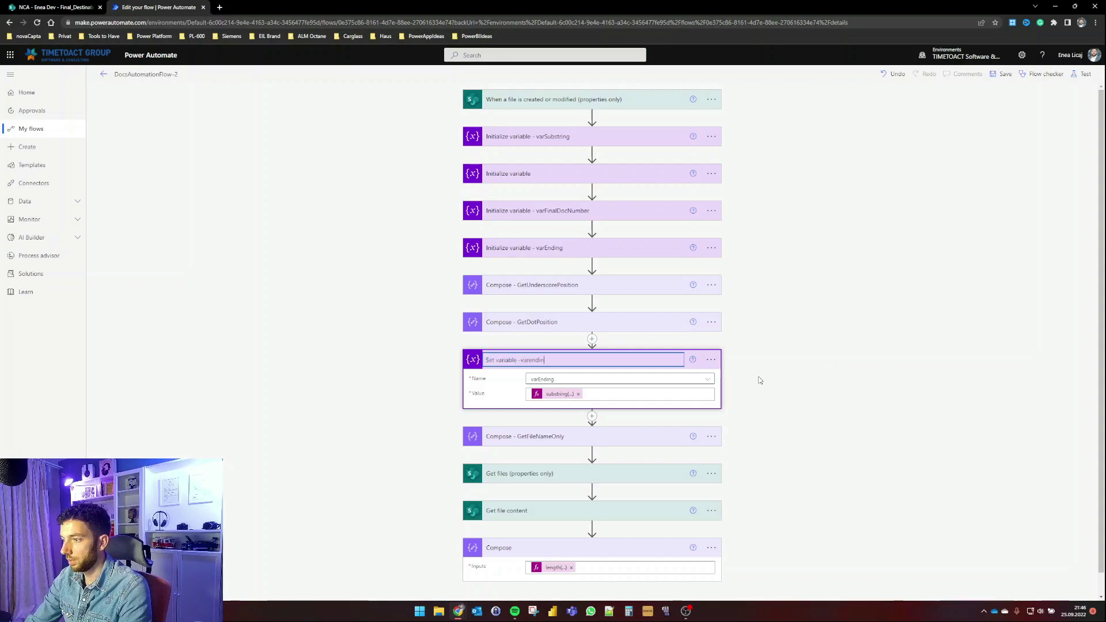
pyautogui.press('Left')
pyautogui.press('Left')
pyautogui.press('Left')
pyautogui.press('BackSpace')
pyautogui.write('E')
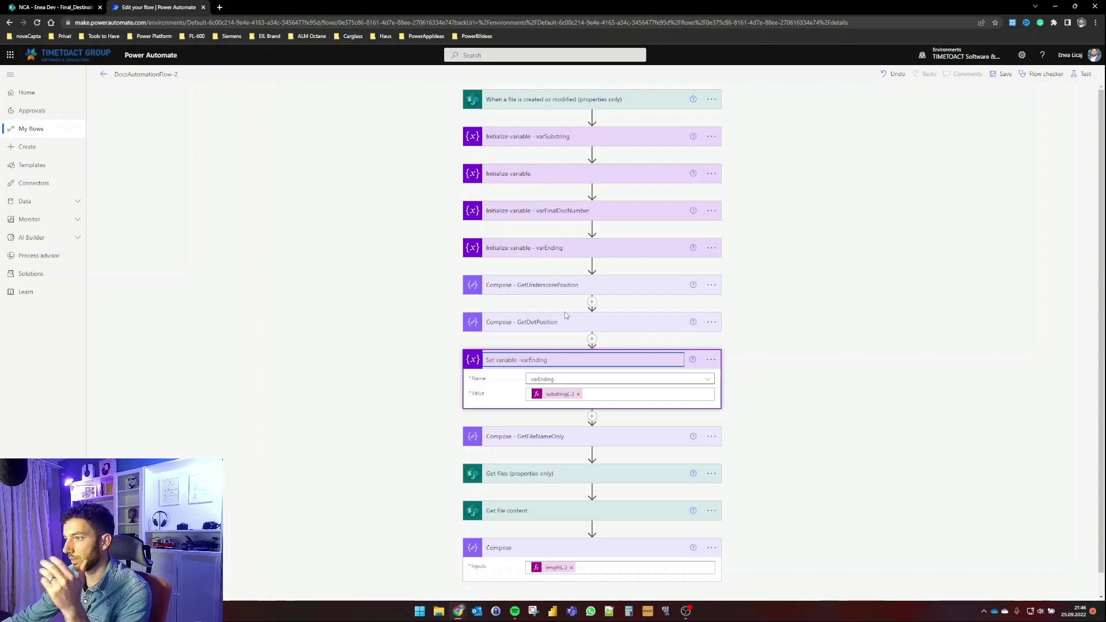
# Step: Rename the unnamed Initialize variable action for the document number to "Initialize variable - varDocNumber"
pyautogui.click(648, 180)
pyautogui.click(711, 173)
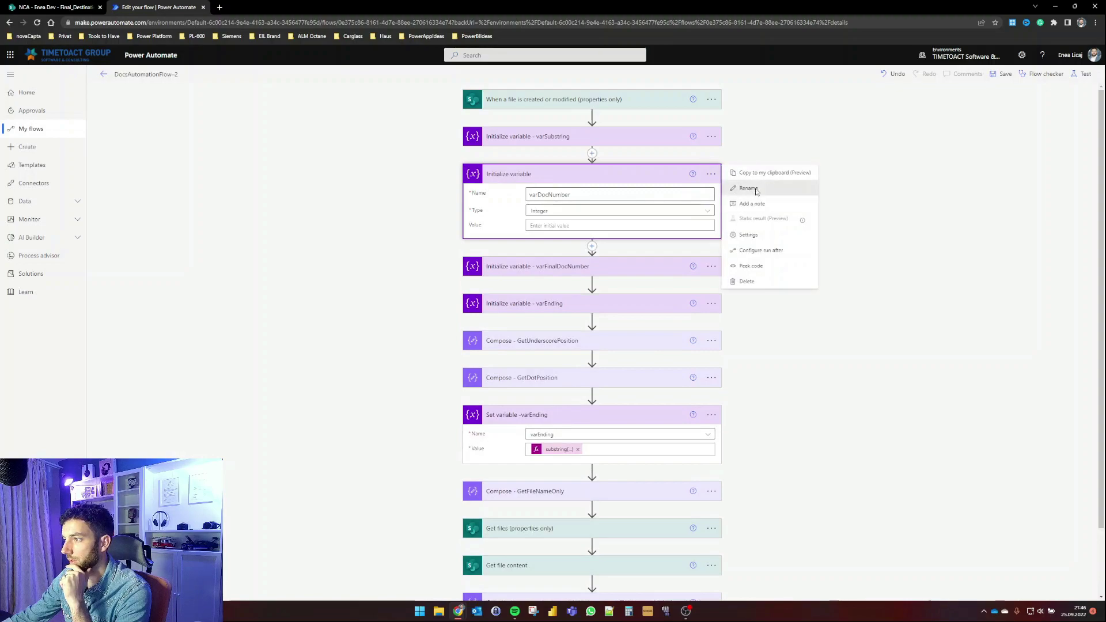
pyautogui.click(743, 186)
pyautogui.press('End')
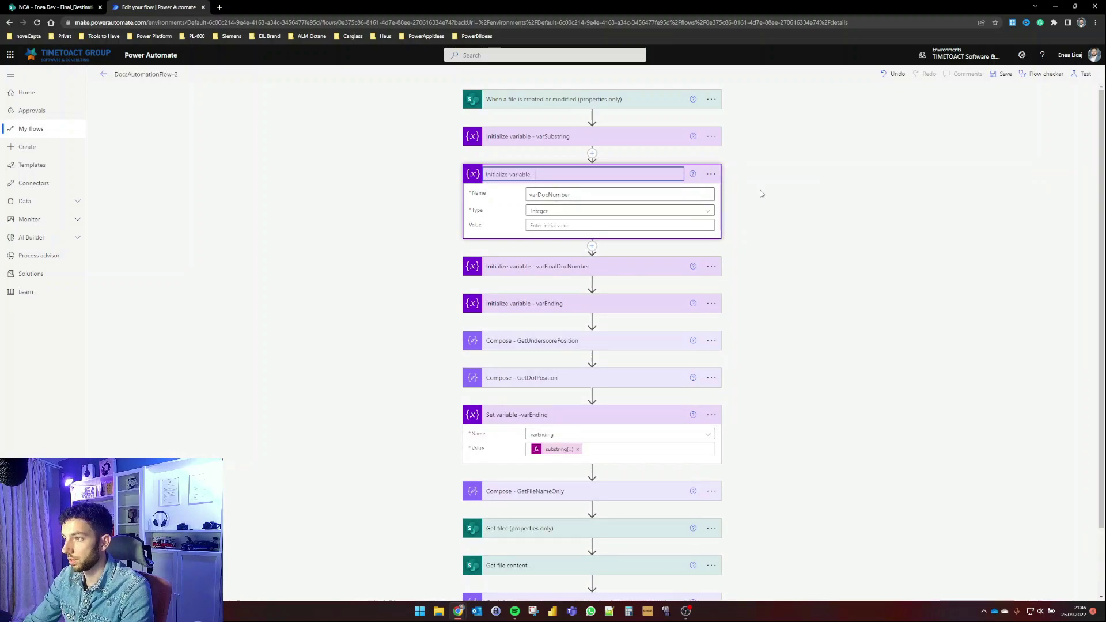
pyautogui.write('- varDocNumber')
pyautogui.press('Return')
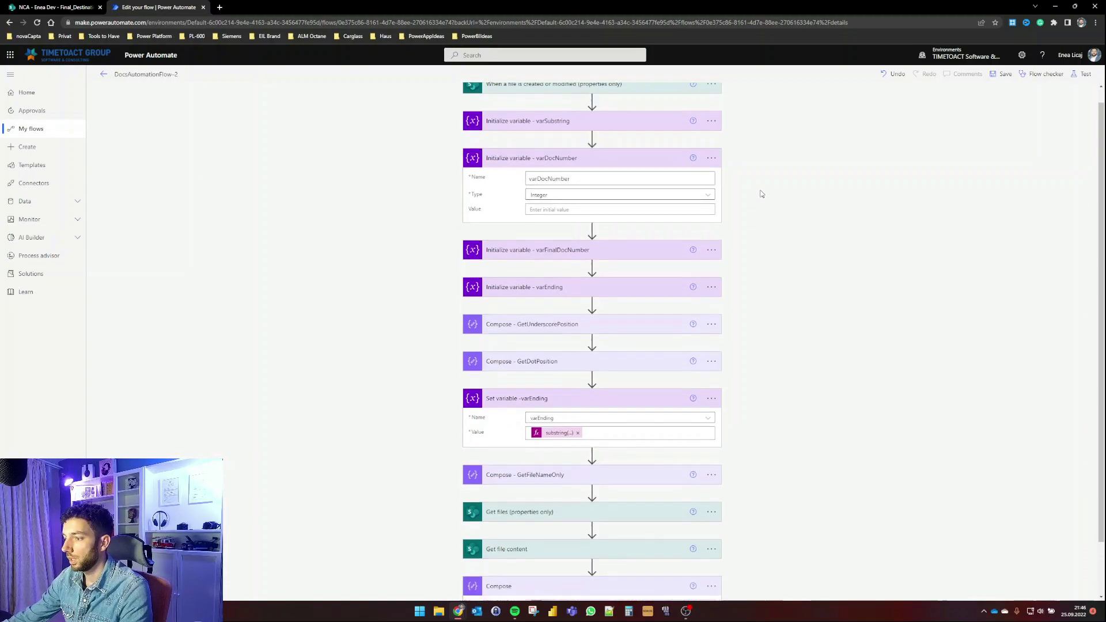
# Step: Add a Set variable action after the last Compose and choose varDocNumber as its variable
pyautogui.scroll(-2, 761, 194)
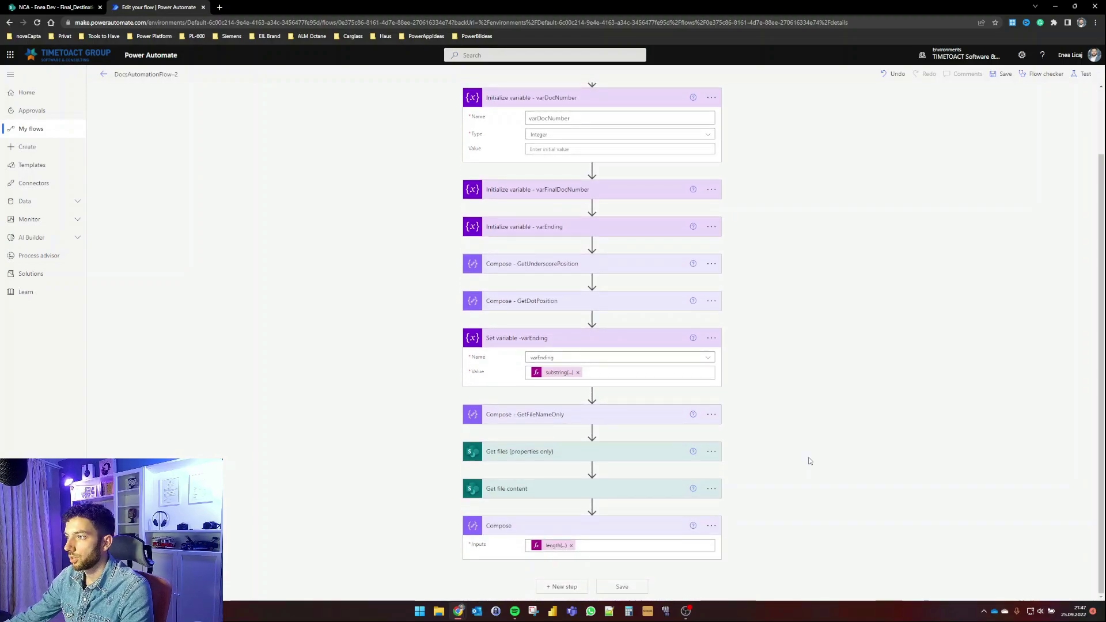
pyautogui.click(562, 586)
pyautogui.write('set variable')
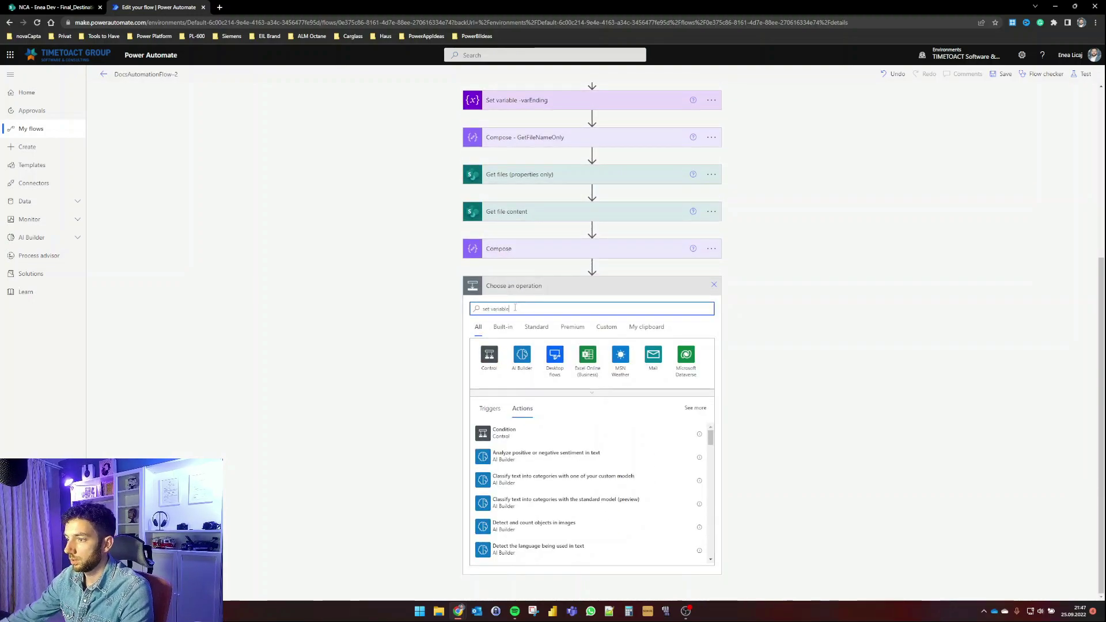
pyautogui.click(515, 434)
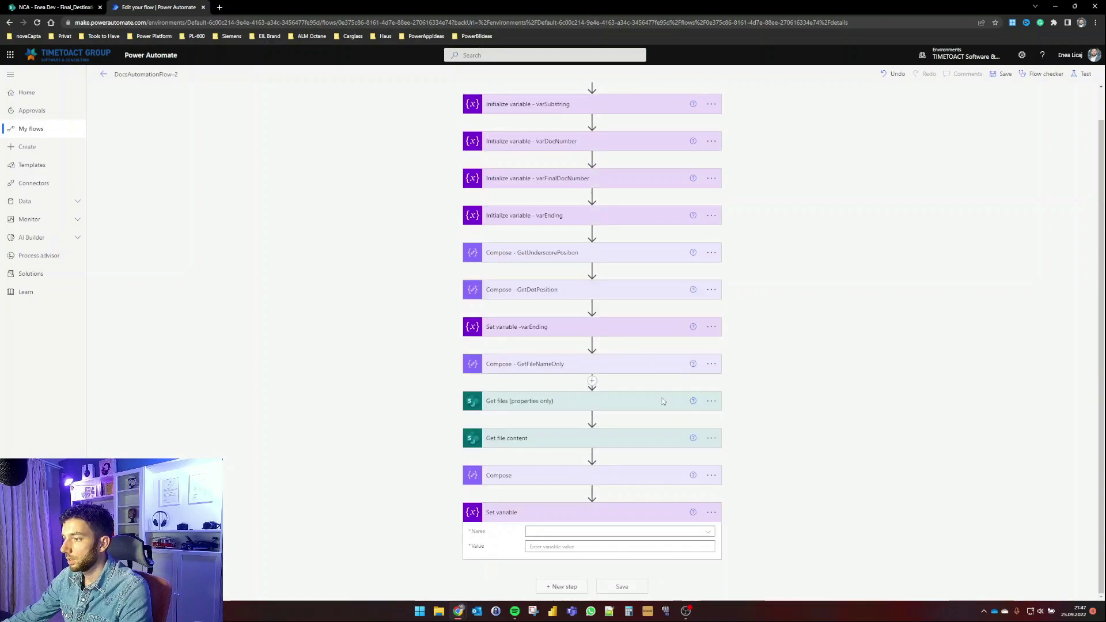
pyautogui.click(651, 530)
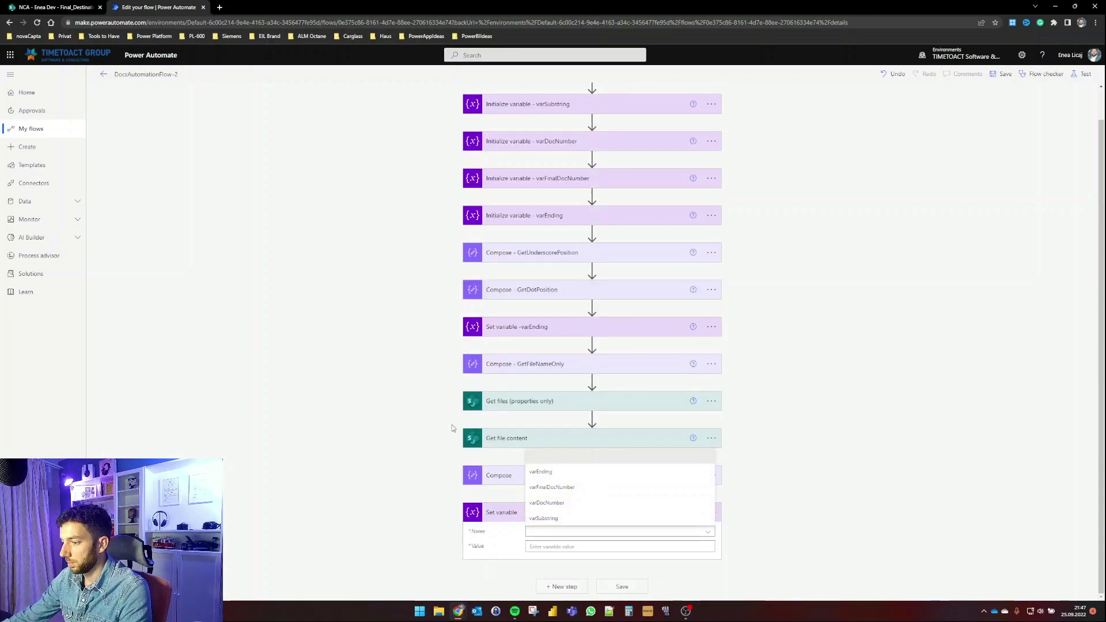
pyautogui.click(556, 531)
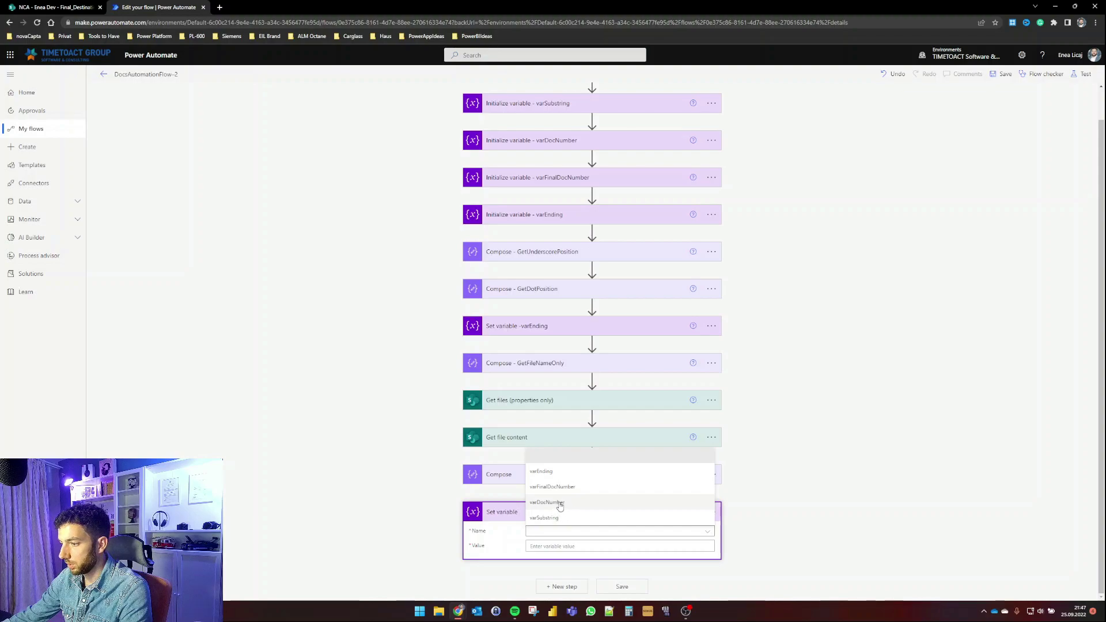
pyautogui.click(553, 502)
pyautogui.click(544, 546)
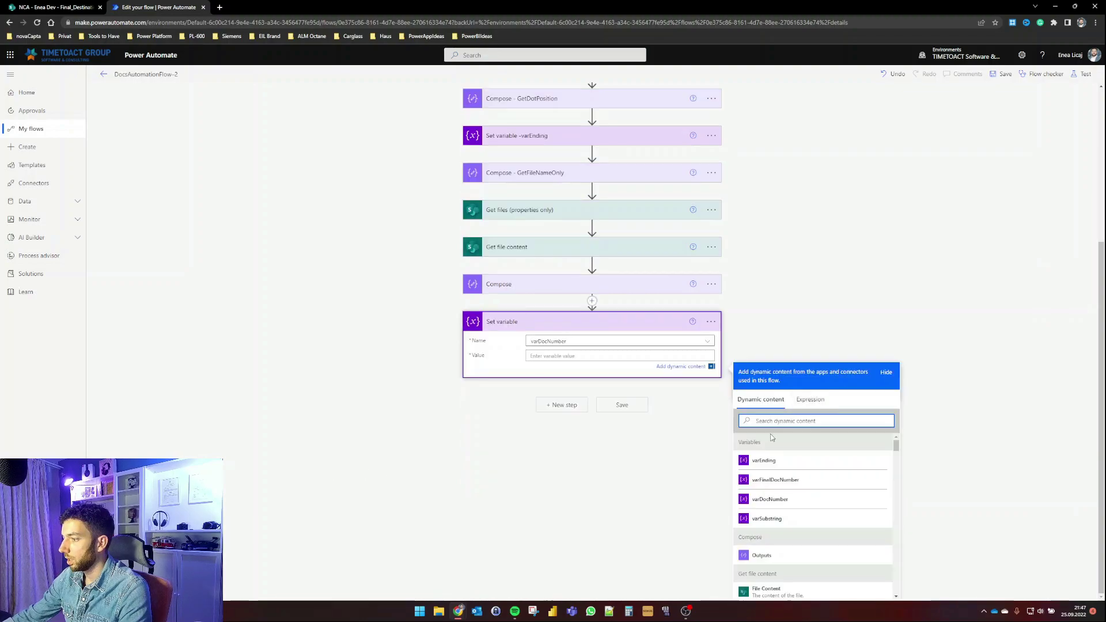
# Step: Rename the last Compose action, which holds the length expression, to "Compose - Get Number of Documents"
pyautogui.click(541, 288)
pyautogui.click(710, 450)
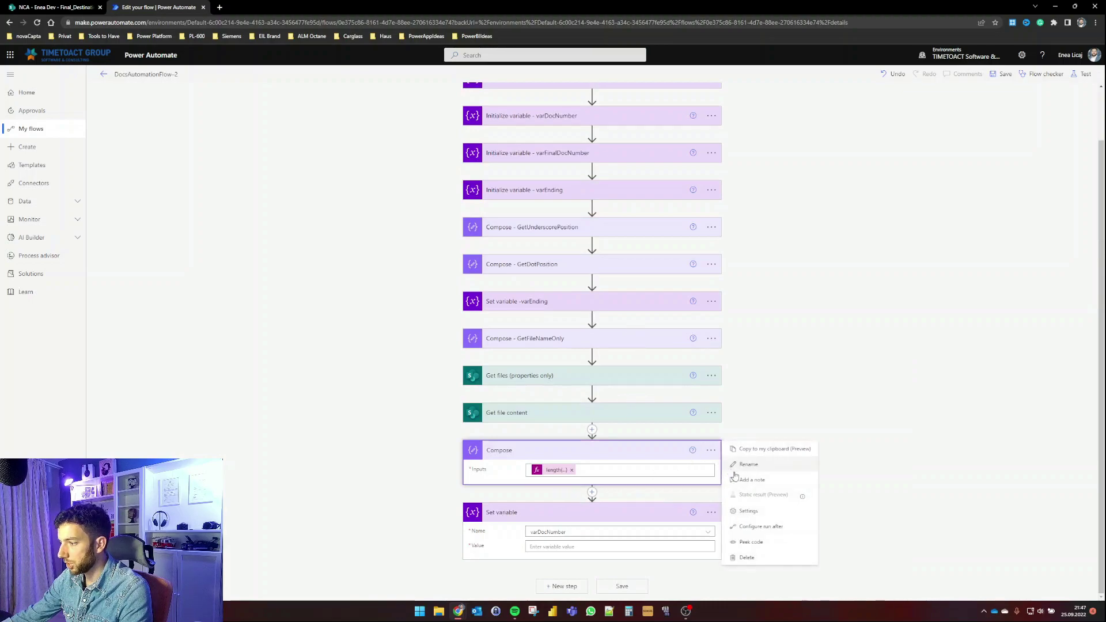
pyautogui.click(744, 464)
pyautogui.press('End')
pyautogui.write('- ')
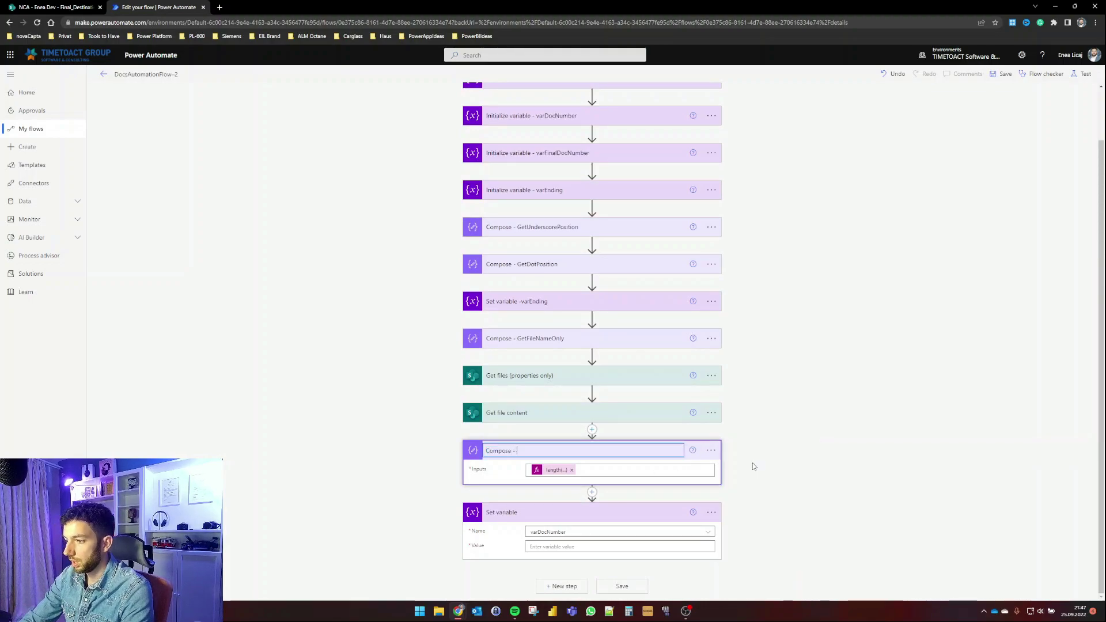
pyautogui.write('Get')
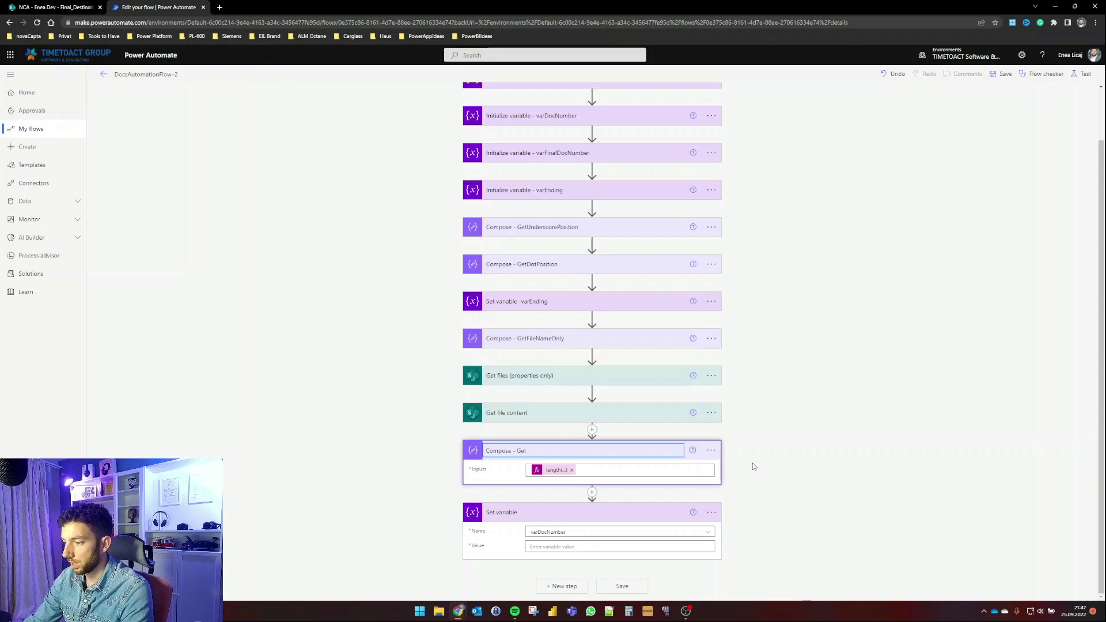
pyautogui.write(' Number of Documents')
pyautogui.tripleClick(745, 461)
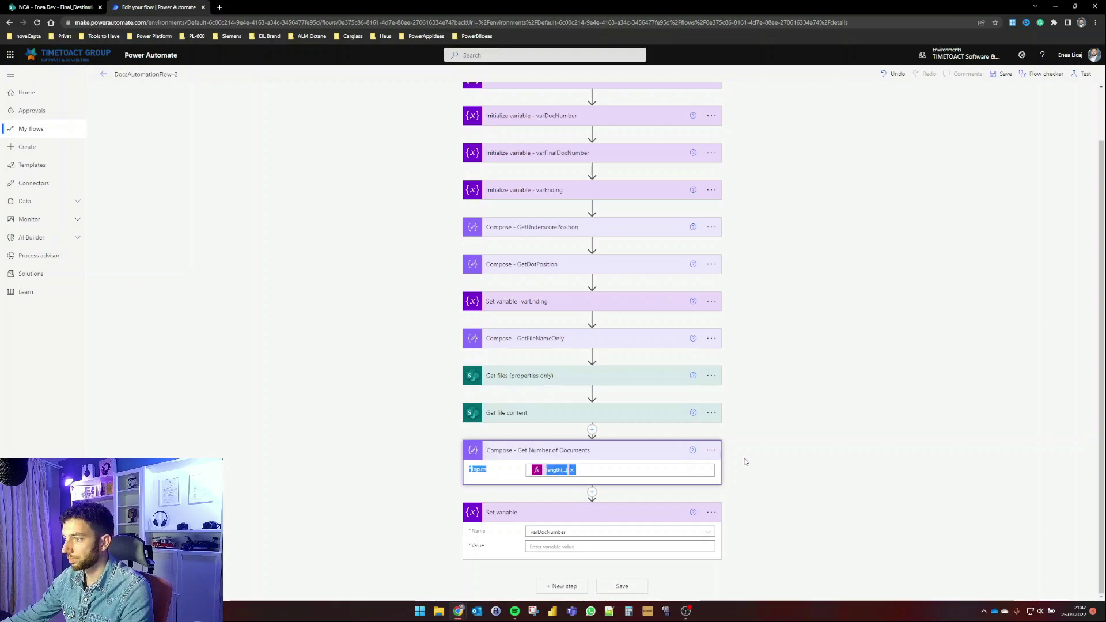
# Step: Set the varDocNumber value in the last Set variable action to the Outputs of Compose - Get Number of Documents
pyautogui.click(679, 545)
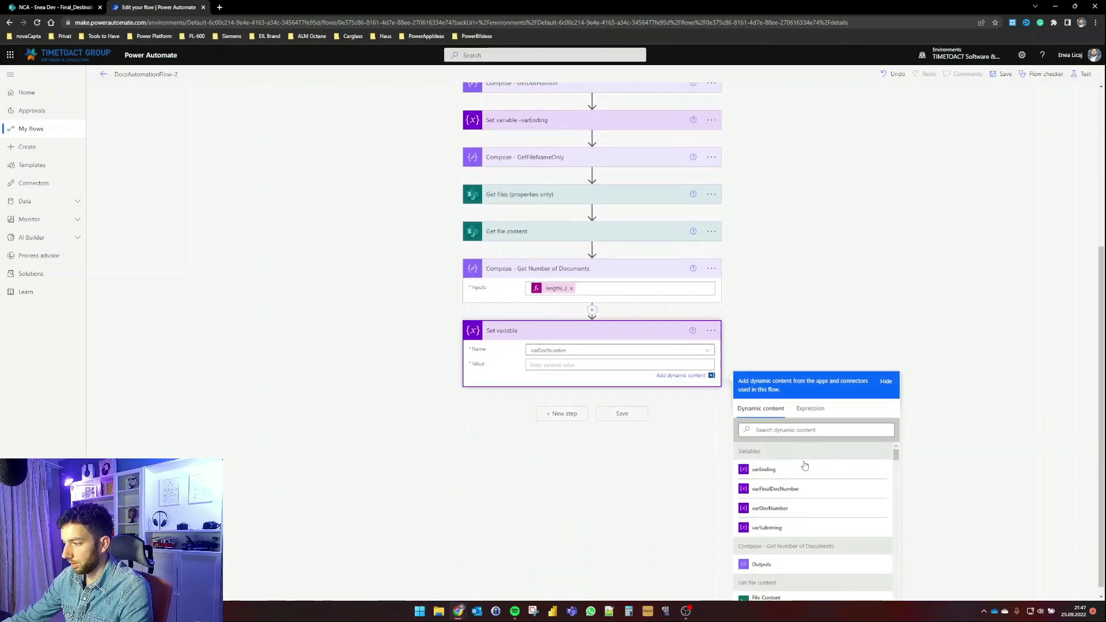
pyautogui.scroll(-2, 783, 472)
pyautogui.click(775, 477)
pyautogui.click(848, 286)
pyautogui.click(603, 511)
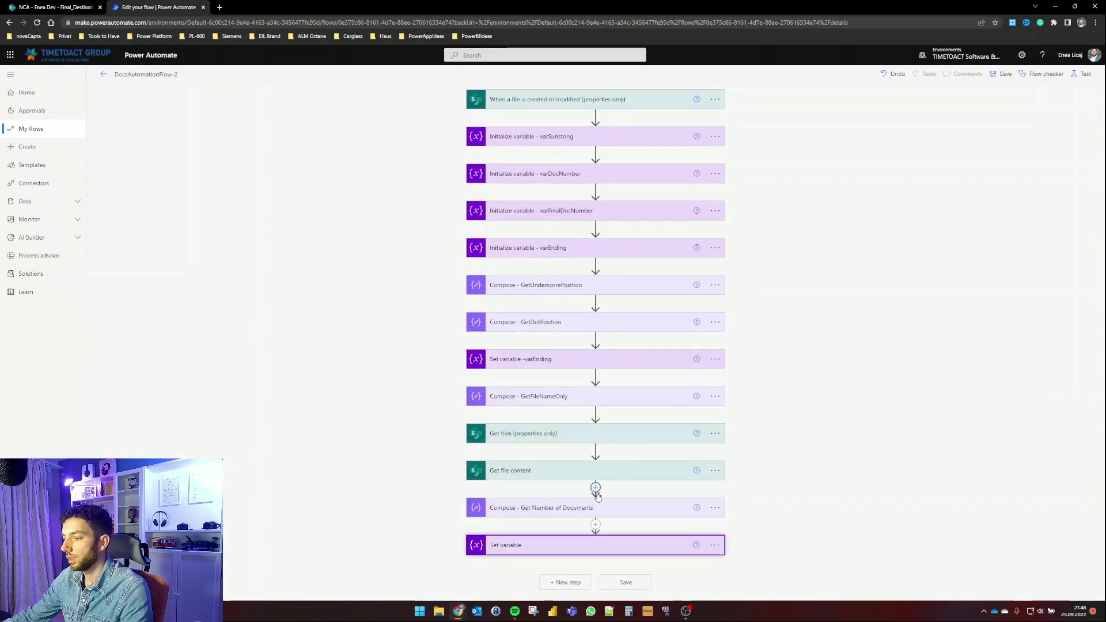
pyautogui.click(576, 545)
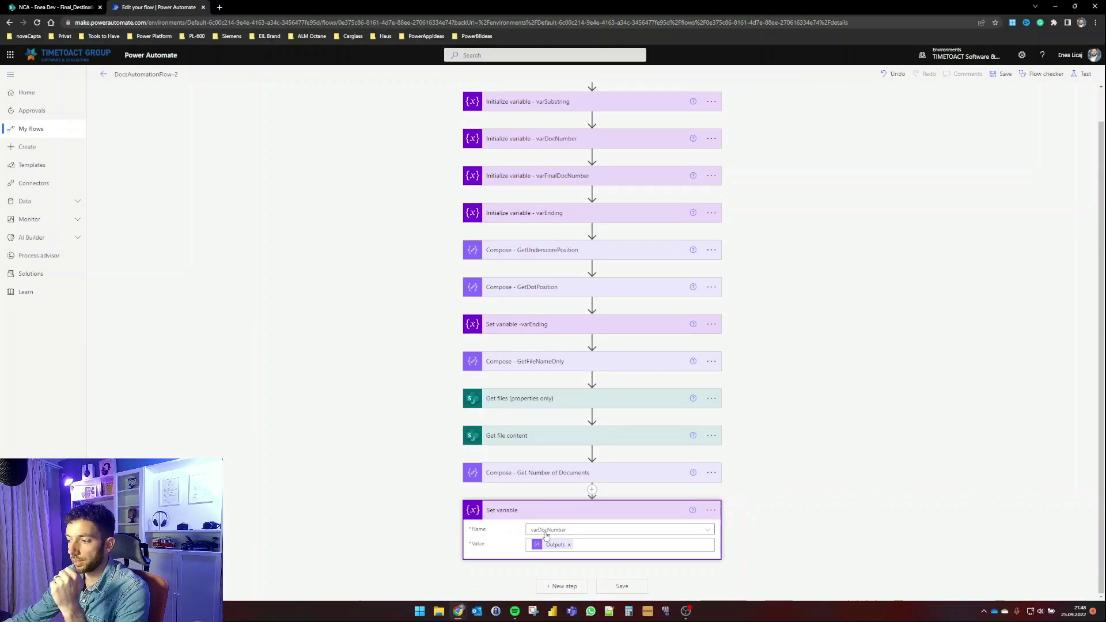
# Step: Check the varDocNumber initialization, then add an Increment variable action at the end of the flow
pyautogui.scroll(1, 567, 331)
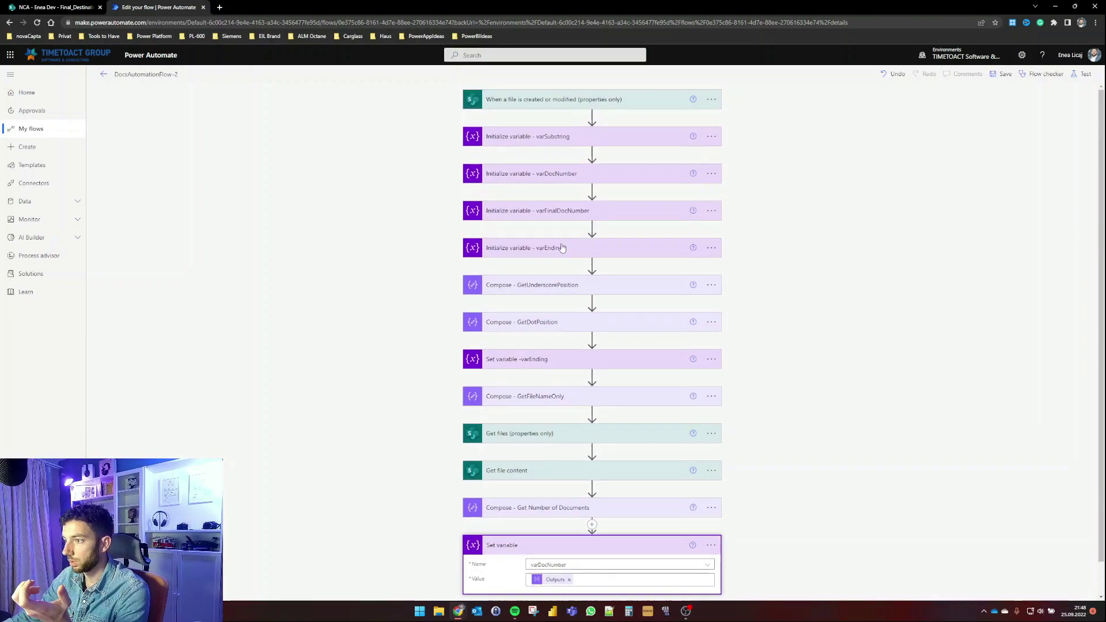
pyautogui.click(562, 180)
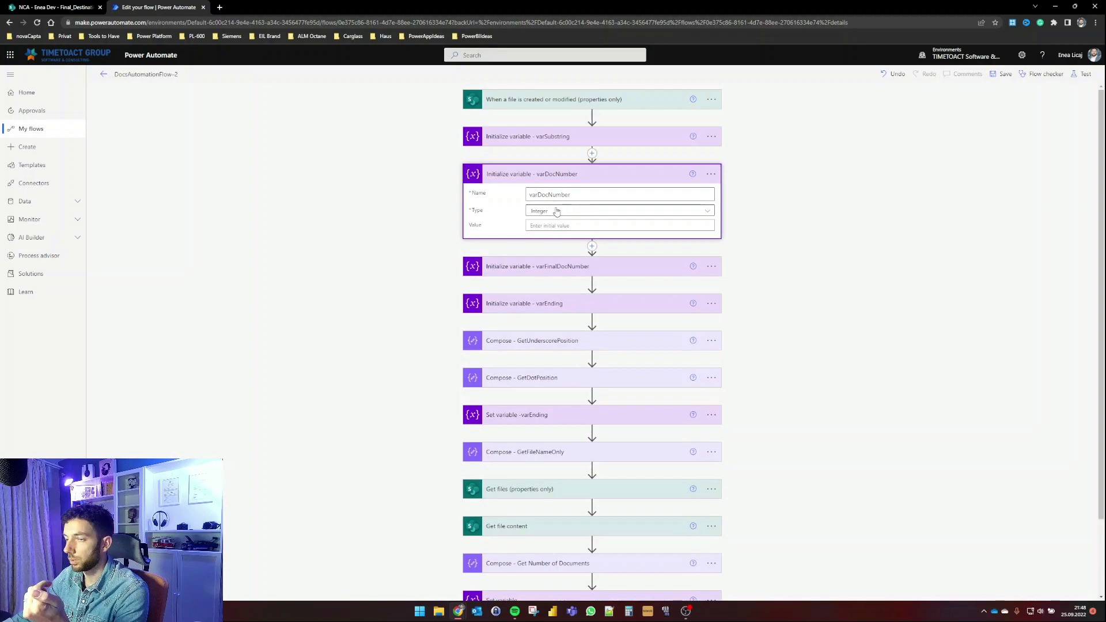
pyautogui.scroll(-2, 805, 324)
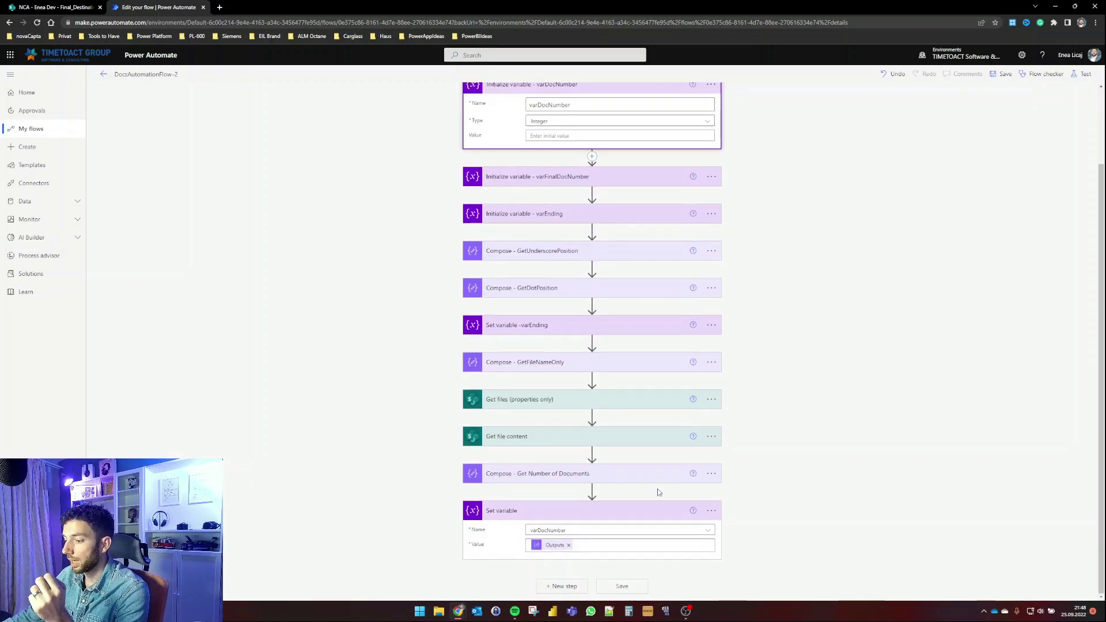
pyautogui.click(564, 585)
pyautogui.write('increment variable')
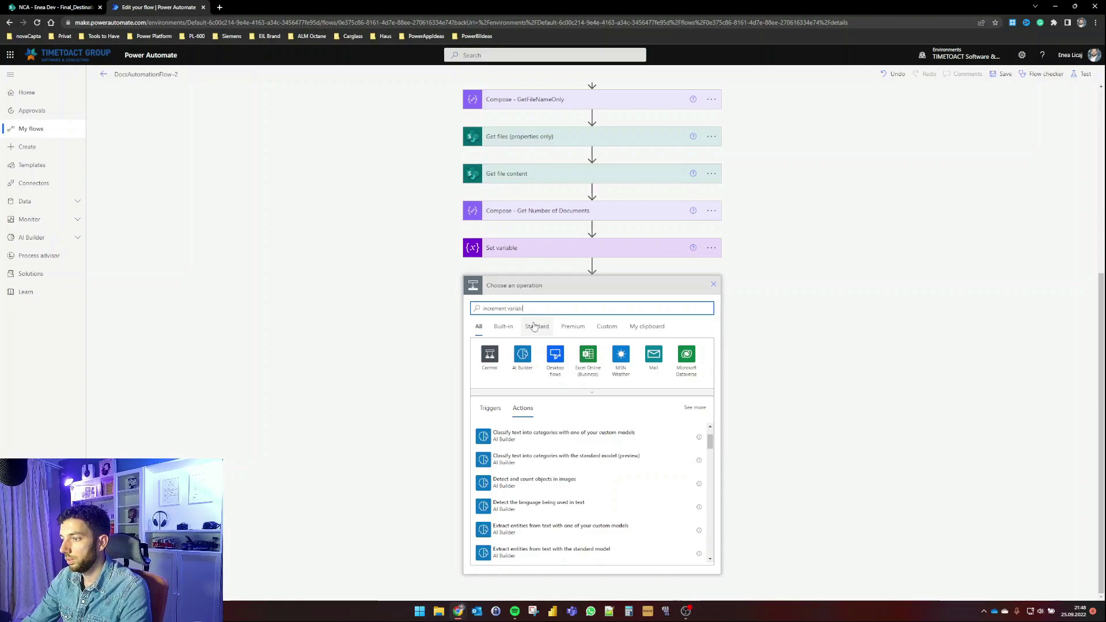
pyautogui.click(625, 489)
# Step: Configure the Increment variable action to increase varDocNumber by 1
pyautogui.click(640, 529)
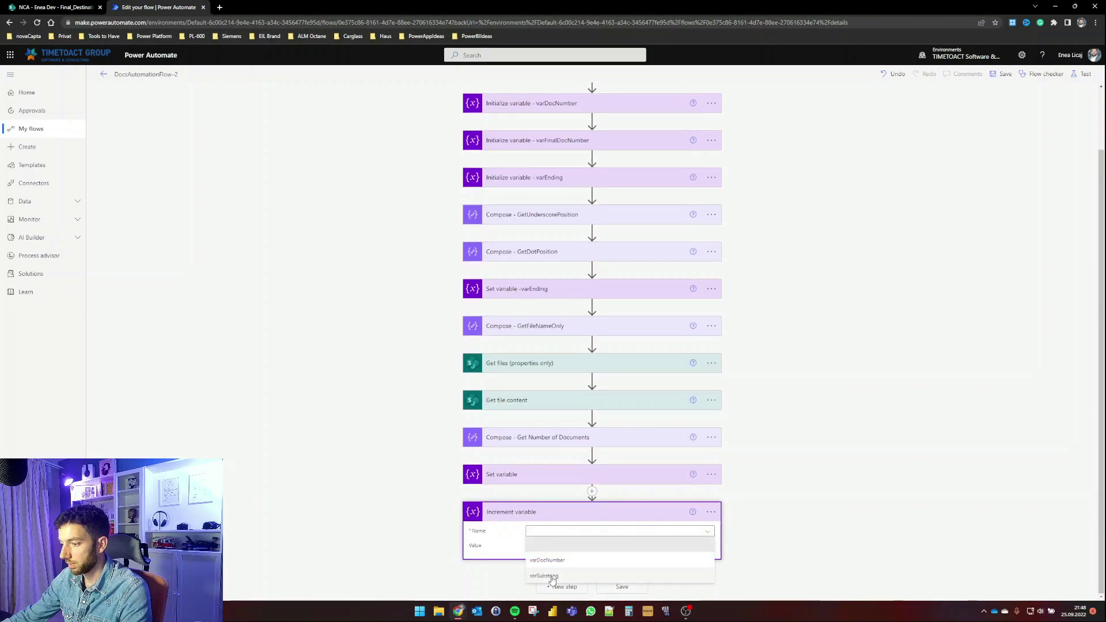
pyautogui.click(539, 570)
pyautogui.click(591, 547)
pyautogui.write('1')
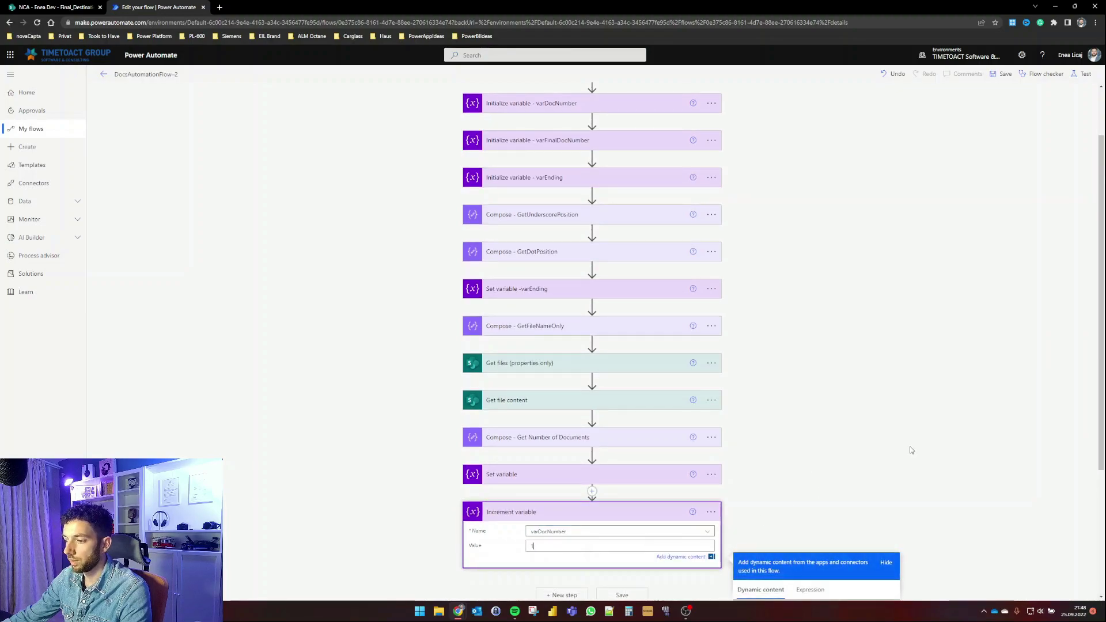
pyautogui.click(864, 437)
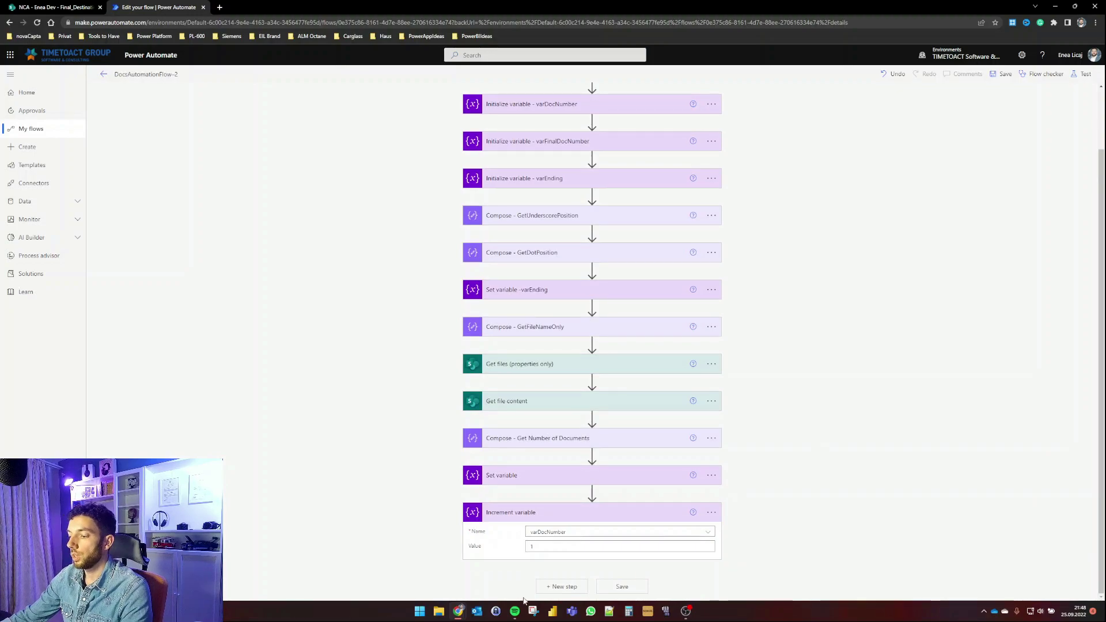
# Step: Add a Condition control after the Increment variable action
pyautogui.click(556, 587)
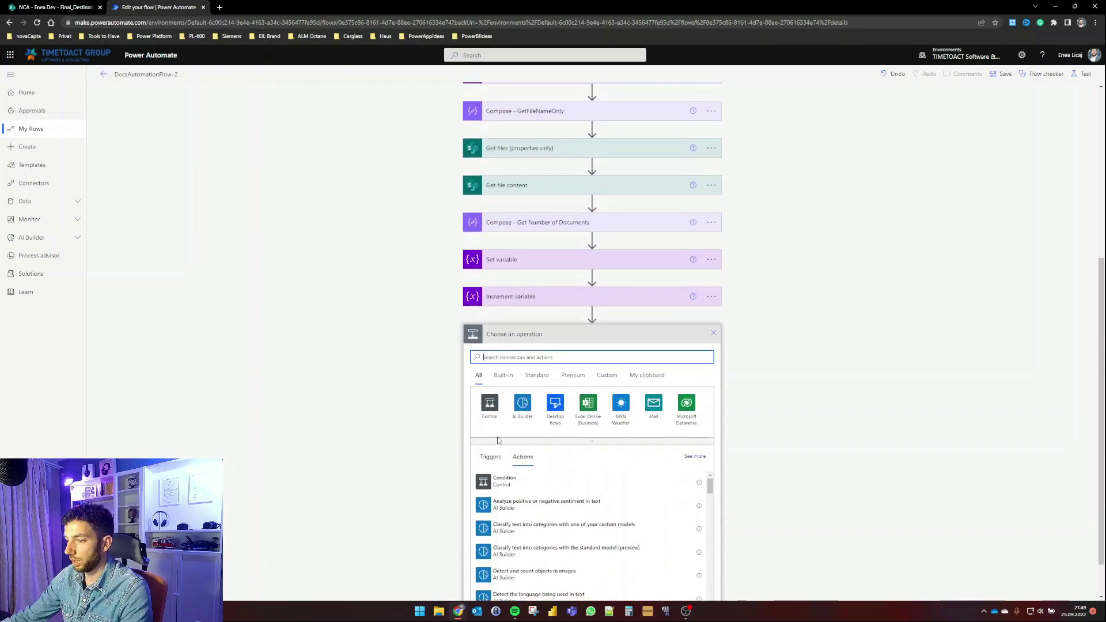
pyautogui.click(507, 479)
pyautogui.click(509, 444)
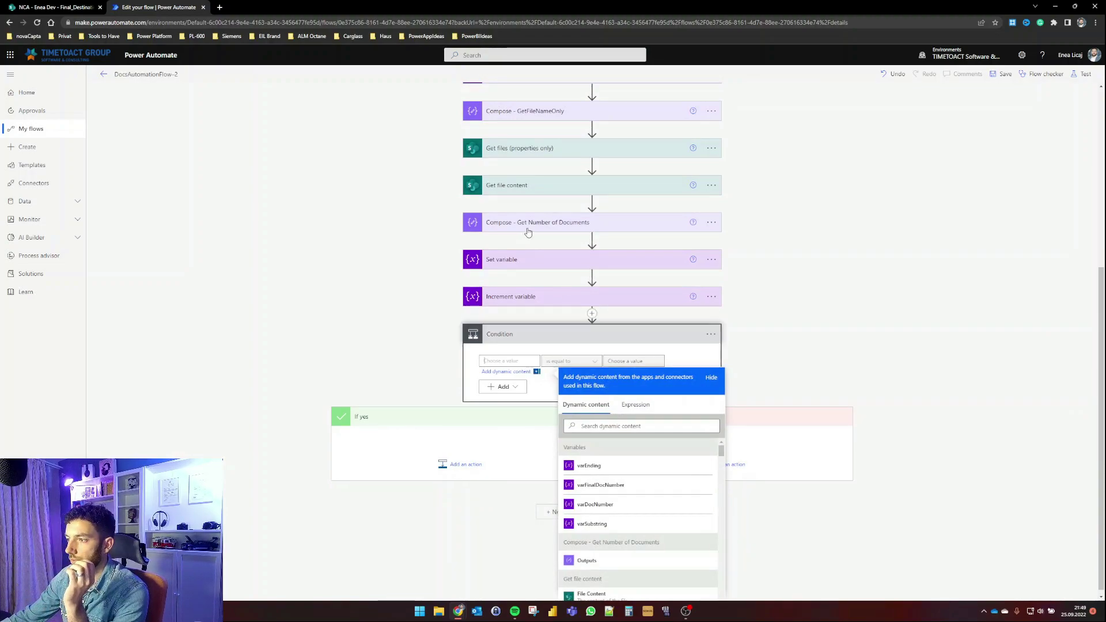
pyautogui.click(636, 405)
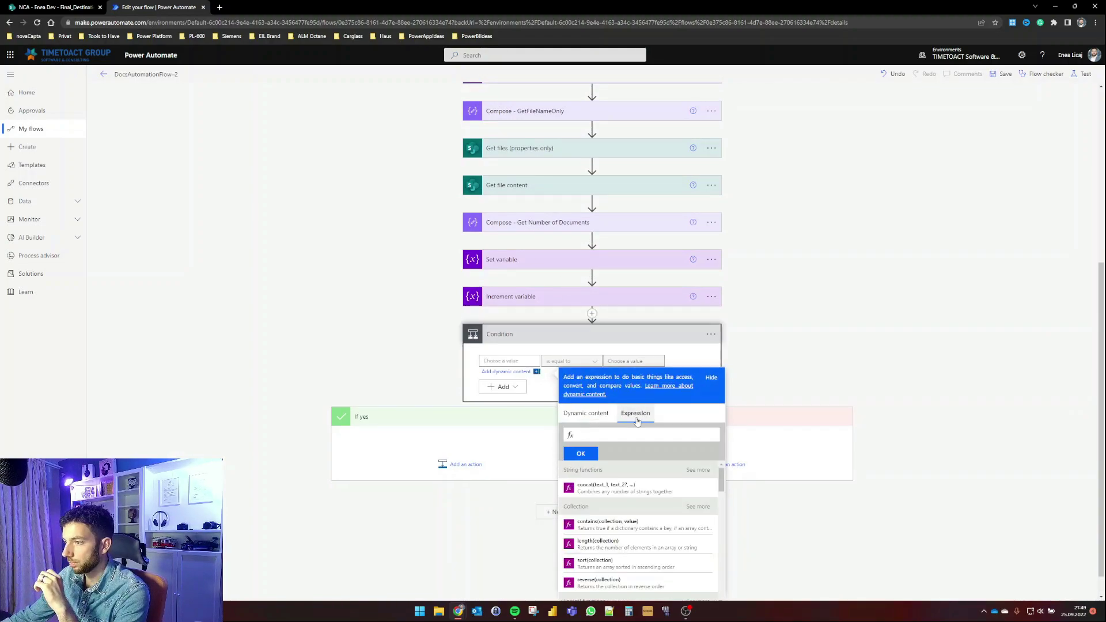
# Step: Rename the Set variable action that follows Get Number of Documents as "Set variable - varDocNumber"
pyautogui.click(525, 260)
pyautogui.click(704, 306)
pyautogui.click(750, 323)
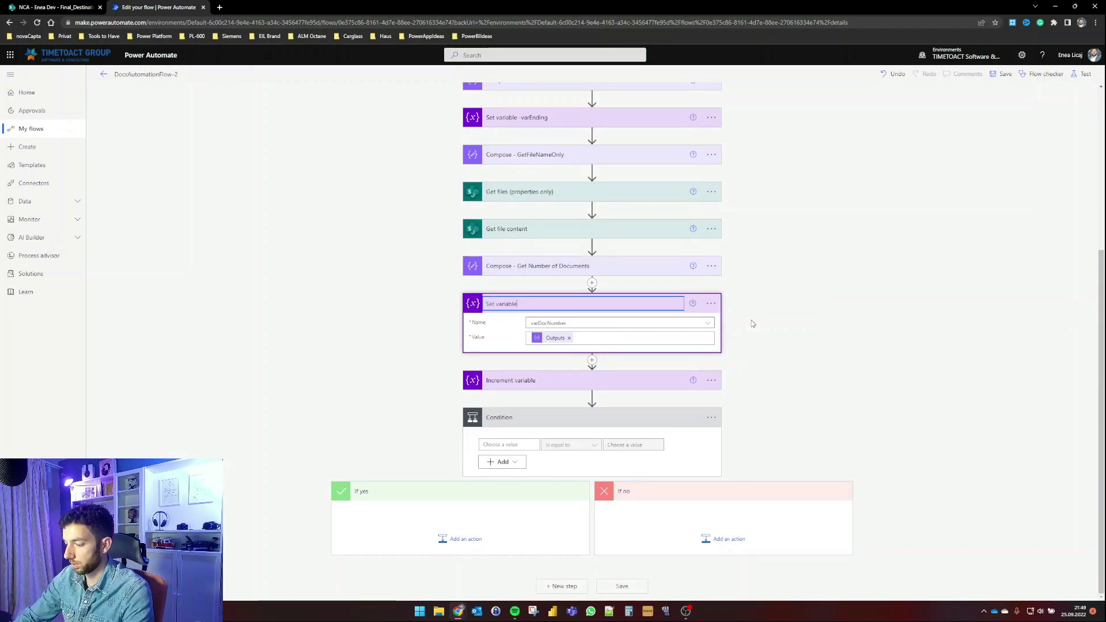
pyautogui.write('- varDop')
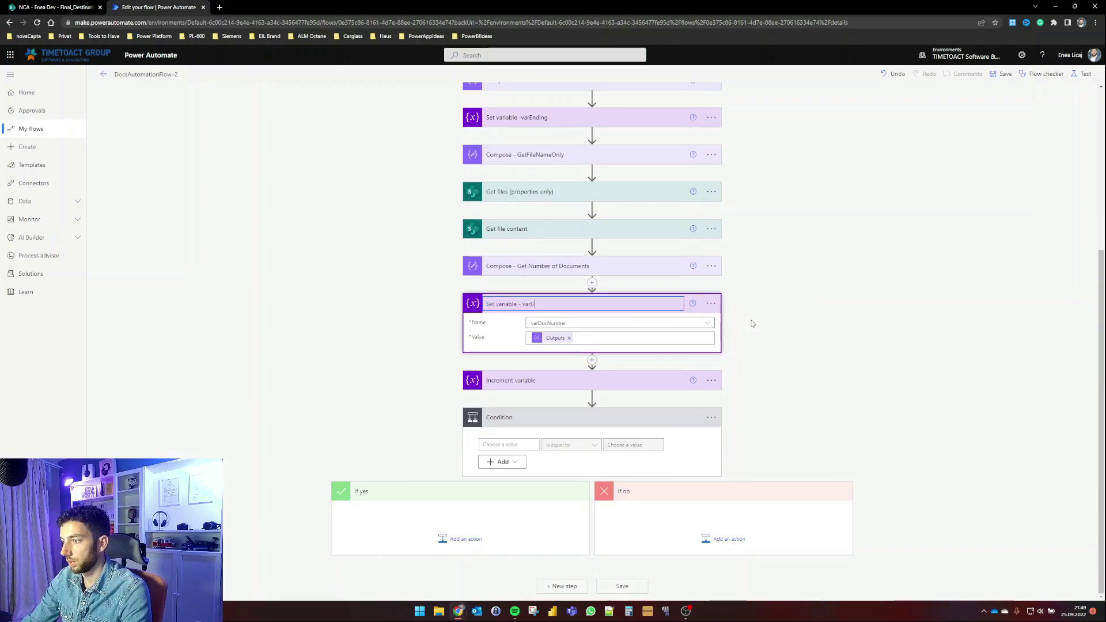
pyautogui.press('BackSpace')
pyautogui.press('BackSpace')
pyautogui.write('Number')
pyautogui.press('Return')
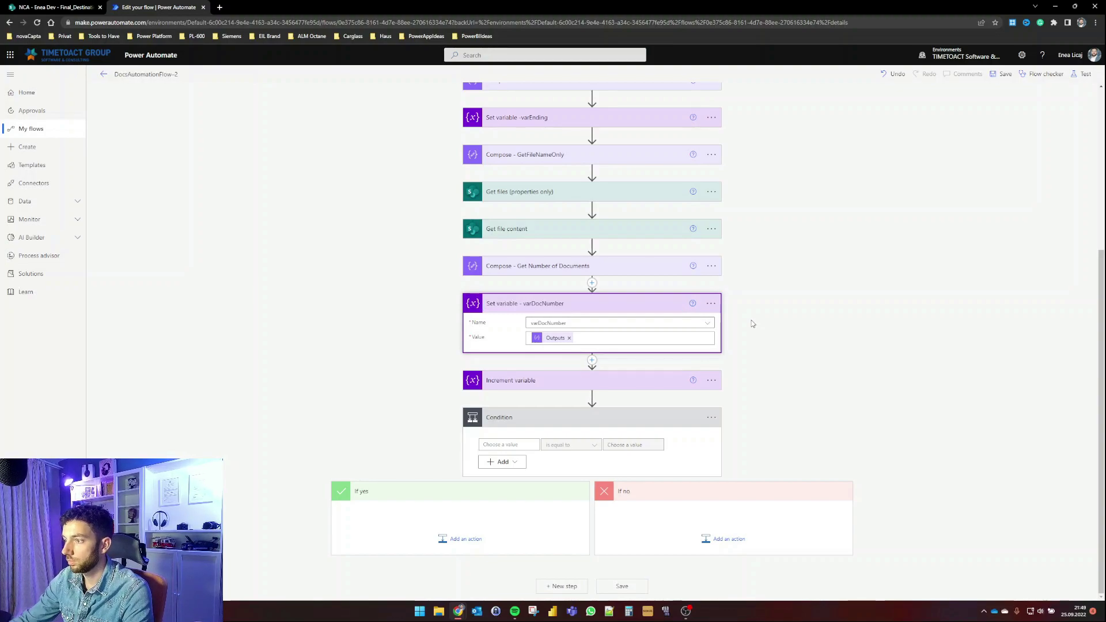
# Step: Rename the Increment variable action as "Increment variable -varDocNumber"
pyautogui.click(572, 382)
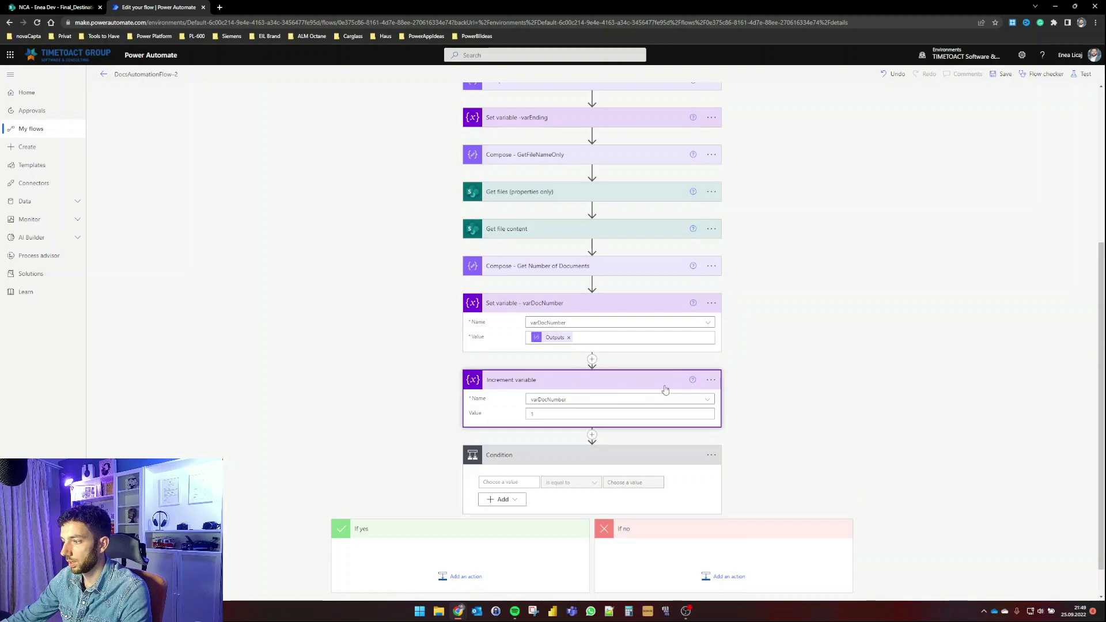
pyautogui.click(711, 380)
pyautogui.click(735, 395)
pyautogui.press('End')
pyautogui.write('-varDoc')
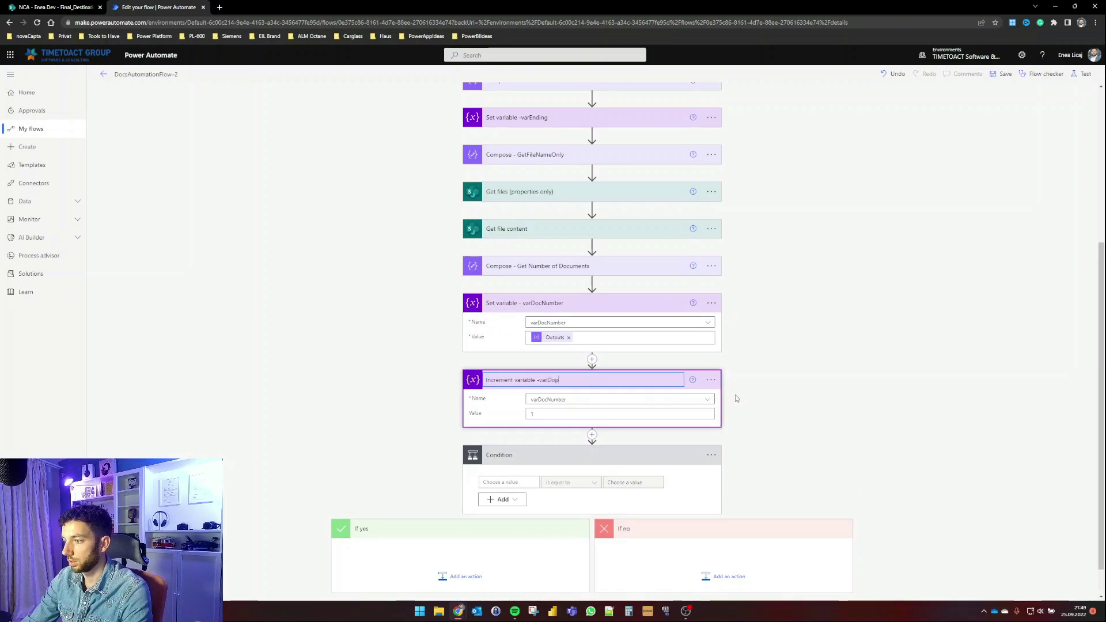
pyautogui.write('Number')
pyautogui.press('Return')
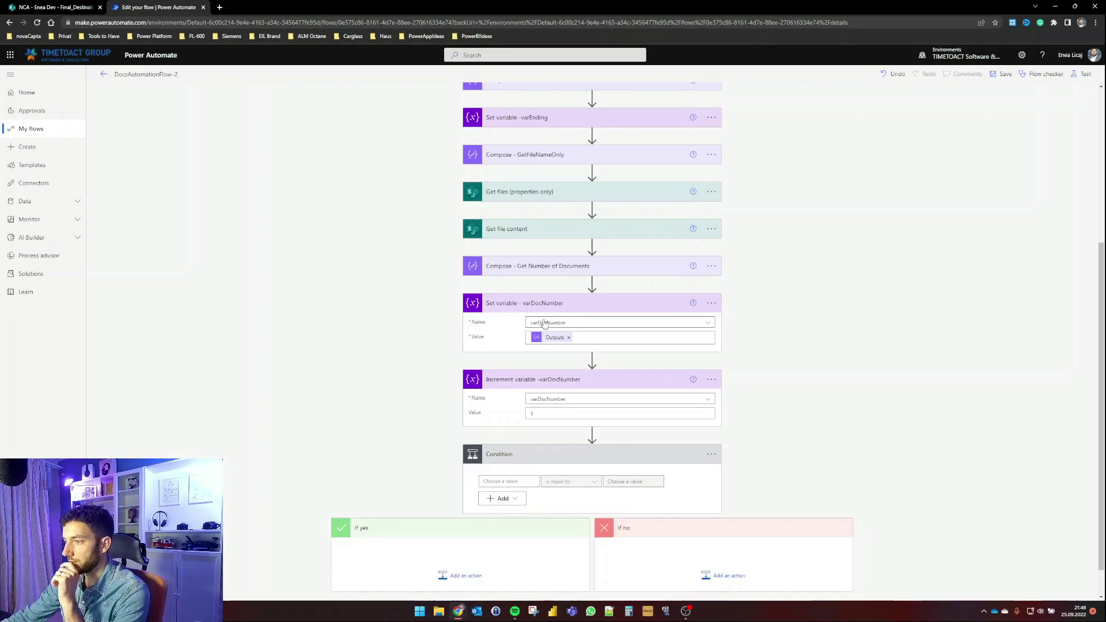
# Step: Set the Condition to check whether the varDocNumber variable is equal to 0
pyautogui.scroll(-1, 546, 433)
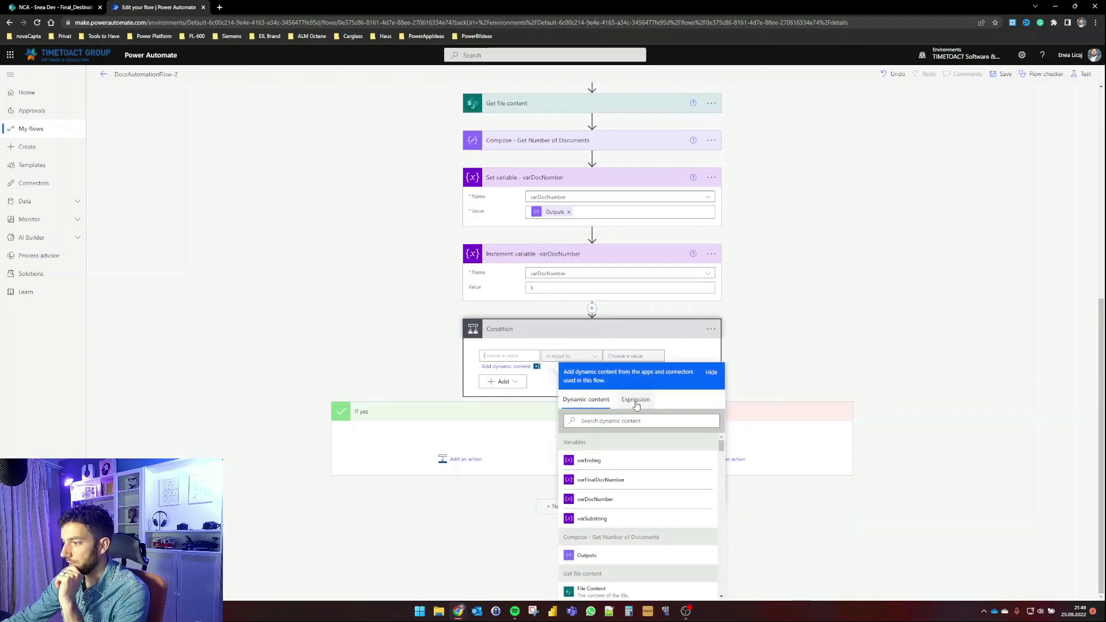
pyautogui.click(595, 498)
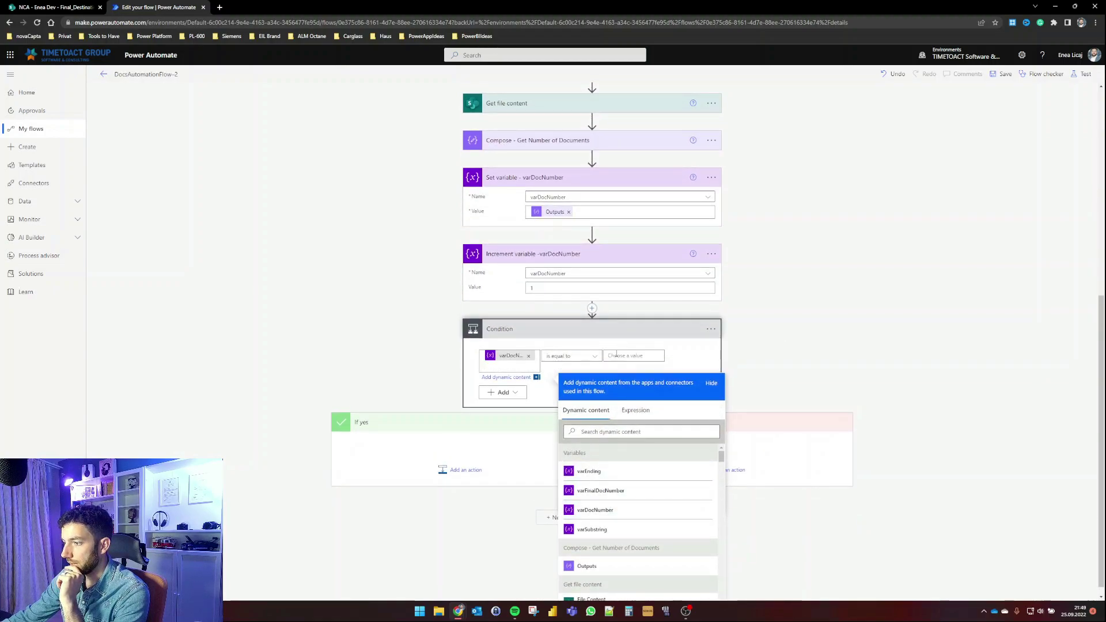
pyautogui.click(620, 356)
pyautogui.write('0')
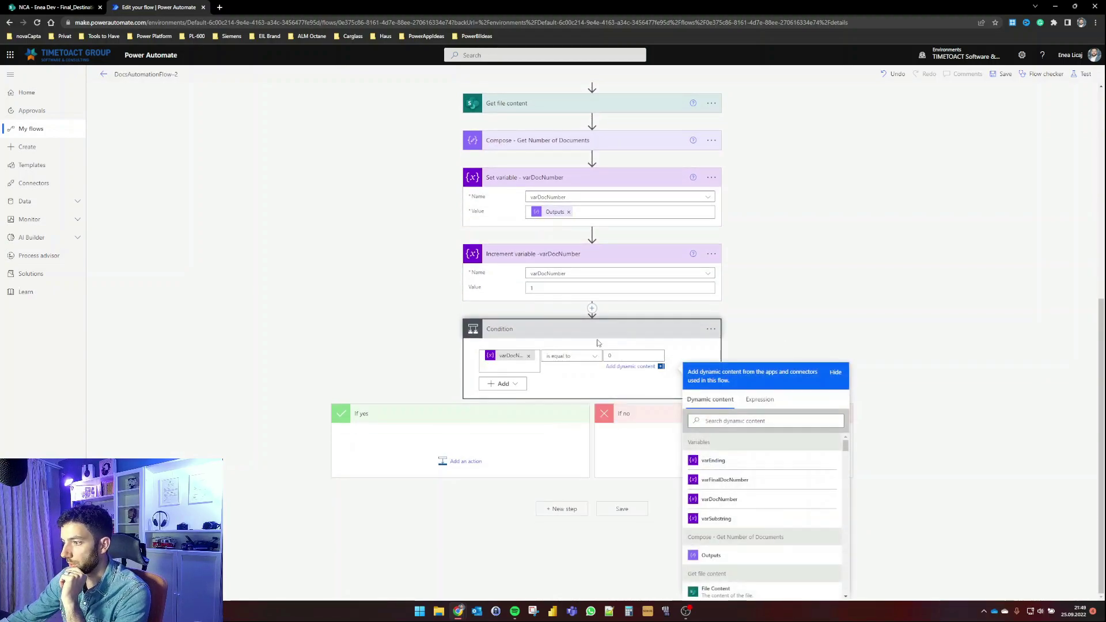
pyautogui.click(236, 323)
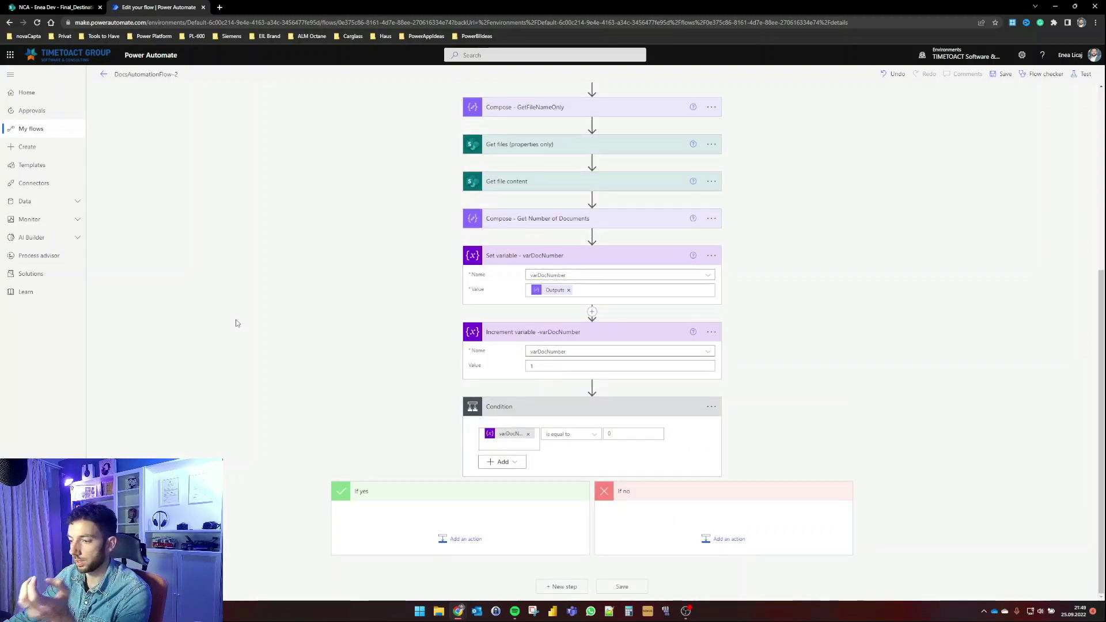
# Step: Add a SharePoint Copy file action to the If yes branch and choose the NCA dev site as its current site address
pyautogui.click(460, 538)
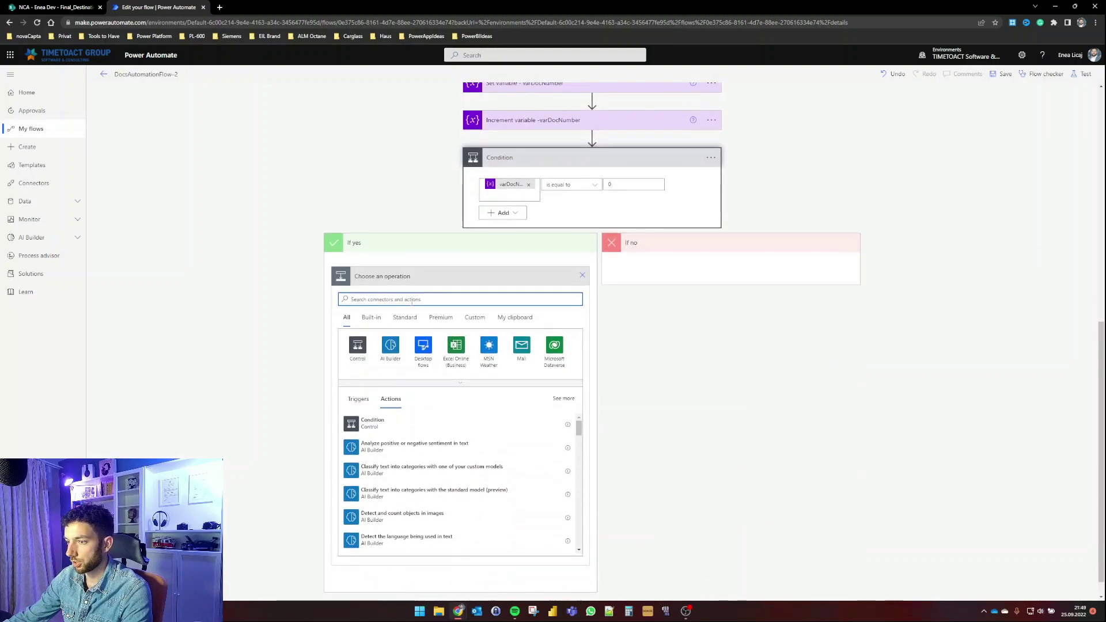
pyautogui.write('copy file')
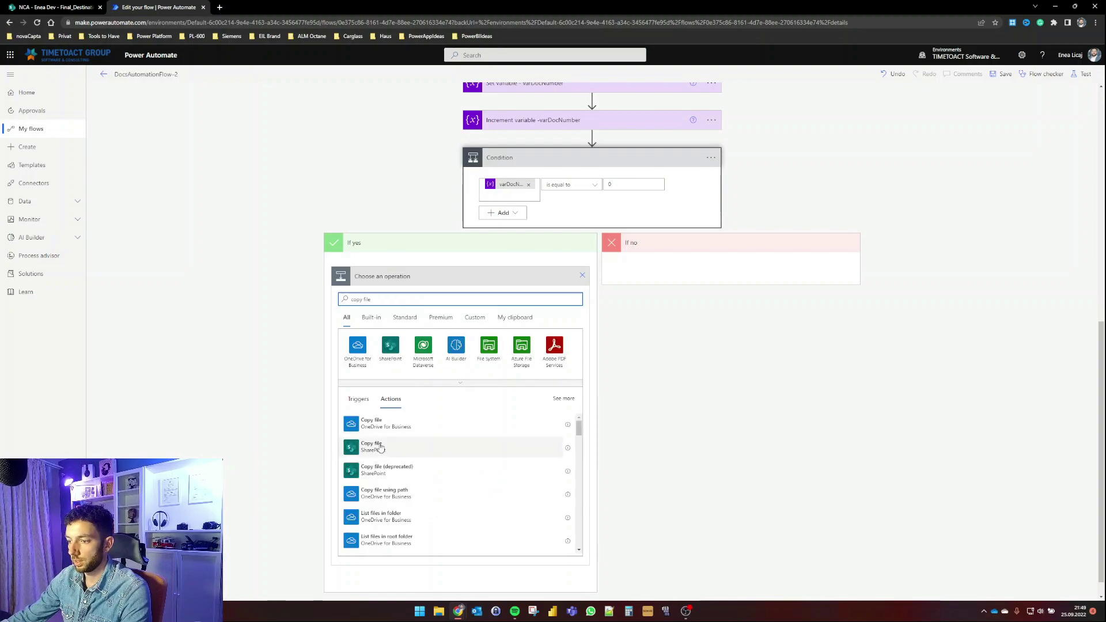
pyautogui.press('Return')
pyautogui.click(574, 429)
pyautogui.click(423, 488)
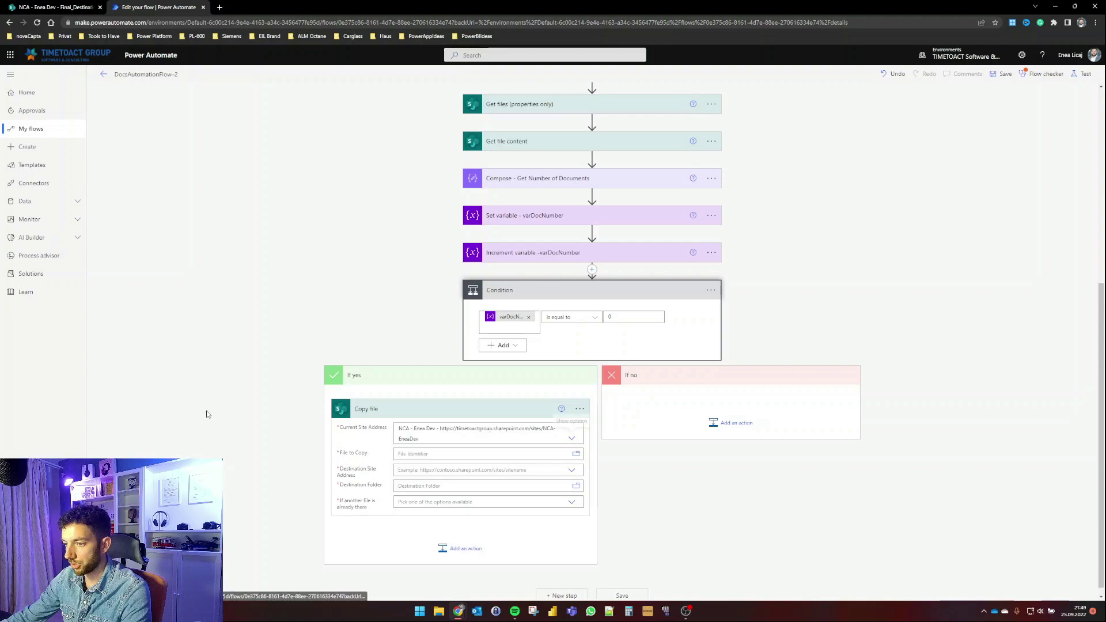
# Step: Set the file to copy to the Identifier from the "When a file is created or modified (properties only)" trigger
pyautogui.click(573, 444)
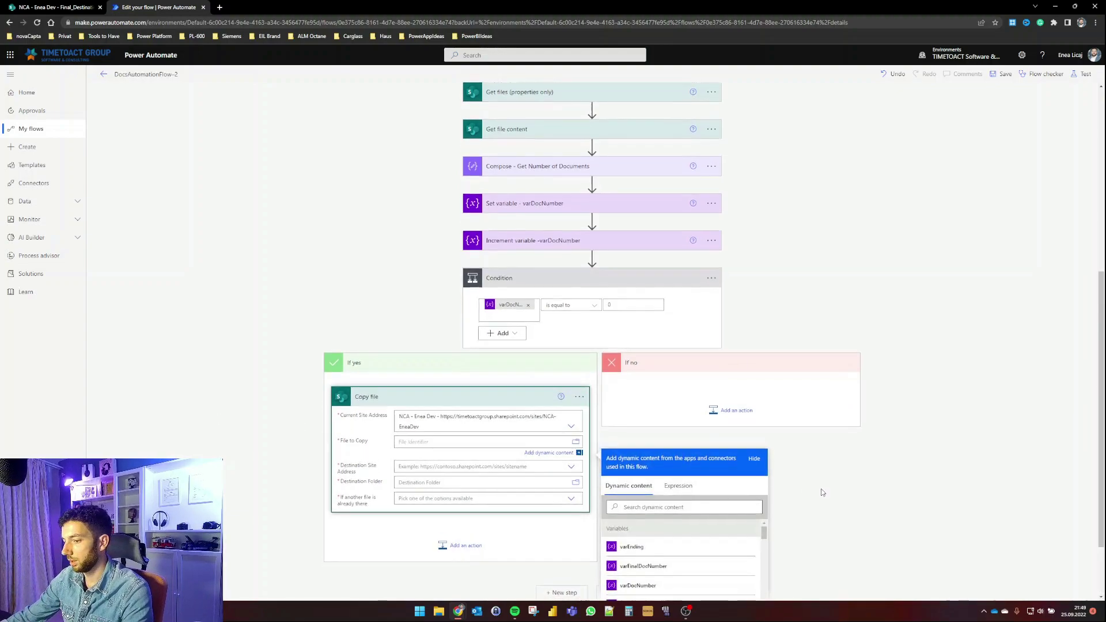
pyautogui.click(712, 422)
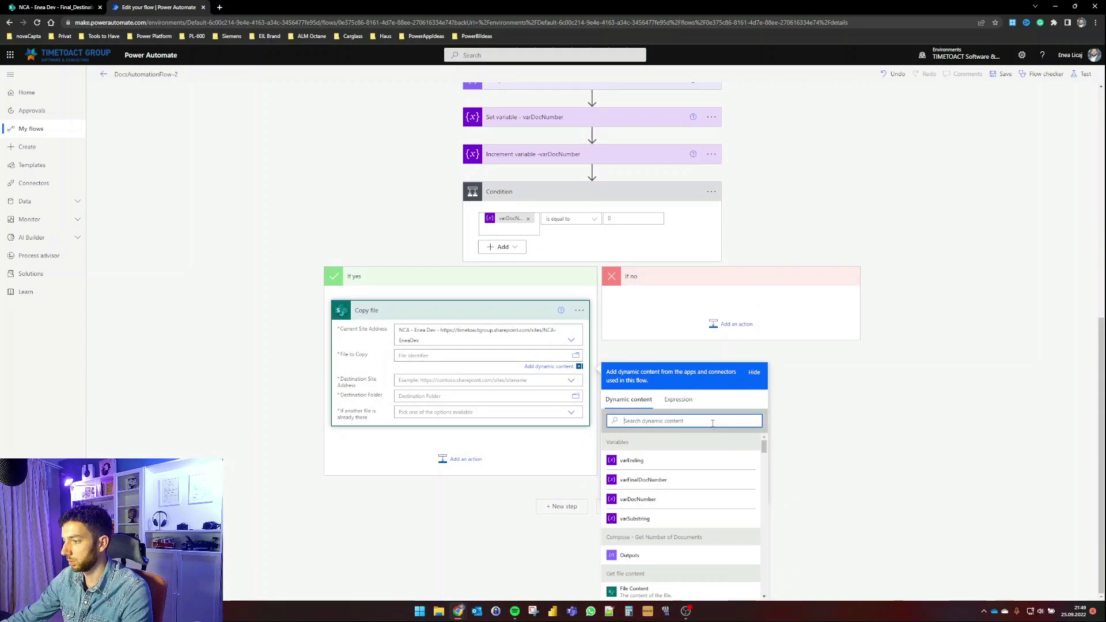
pyautogui.write('identifier')
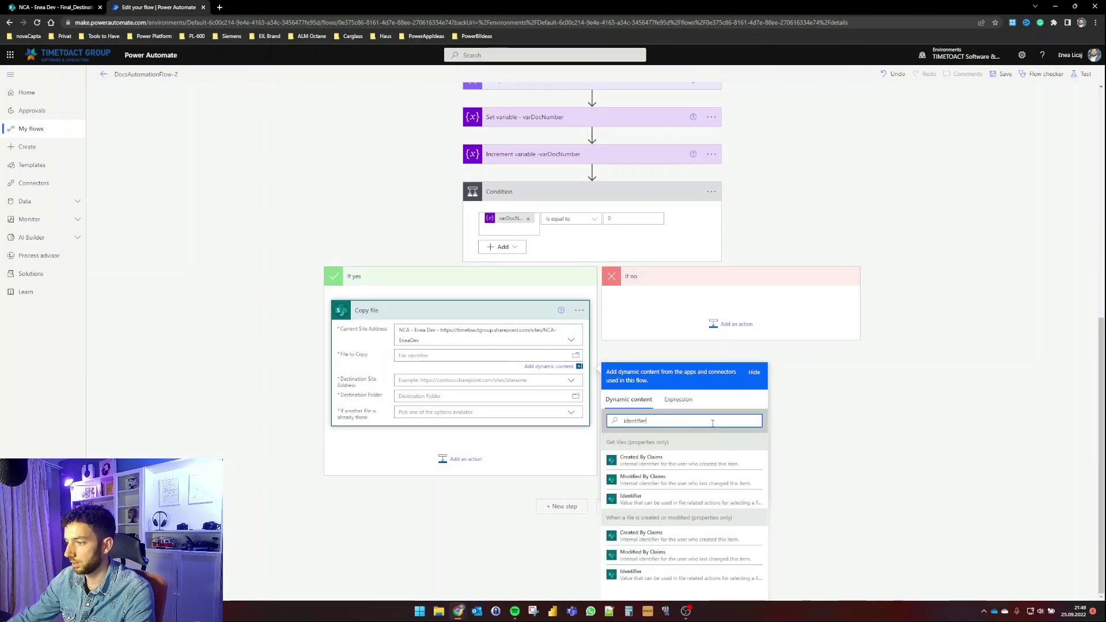
pyautogui.click(651, 576)
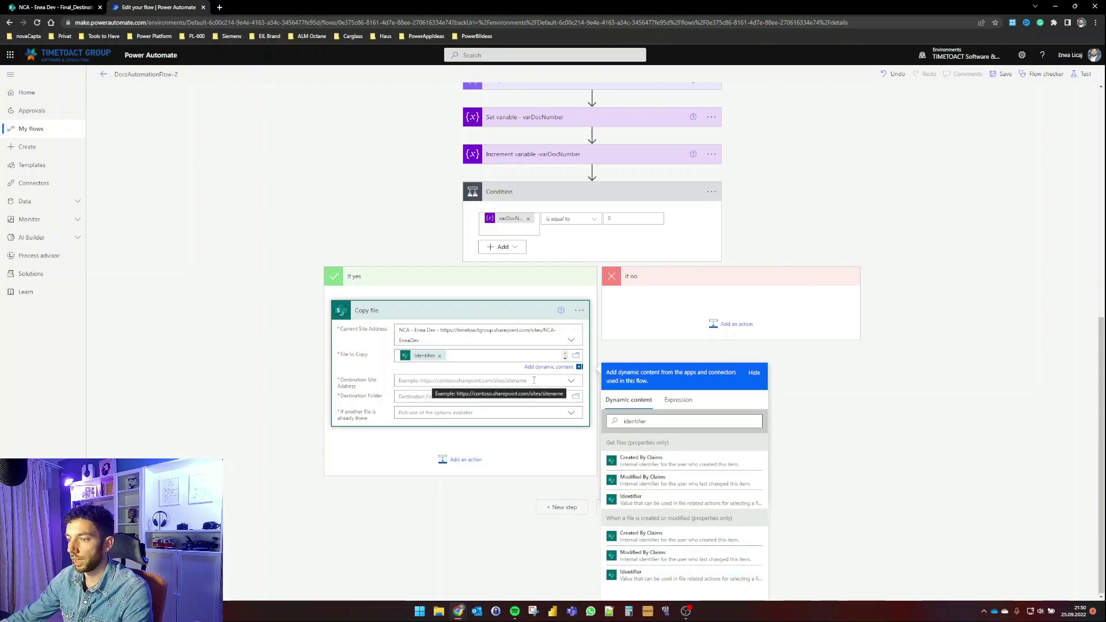
# Step: Set the Copy file destination to the NCA dev site and the folder /DocsAutomation/Final_Destination
pyautogui.click(571, 380)
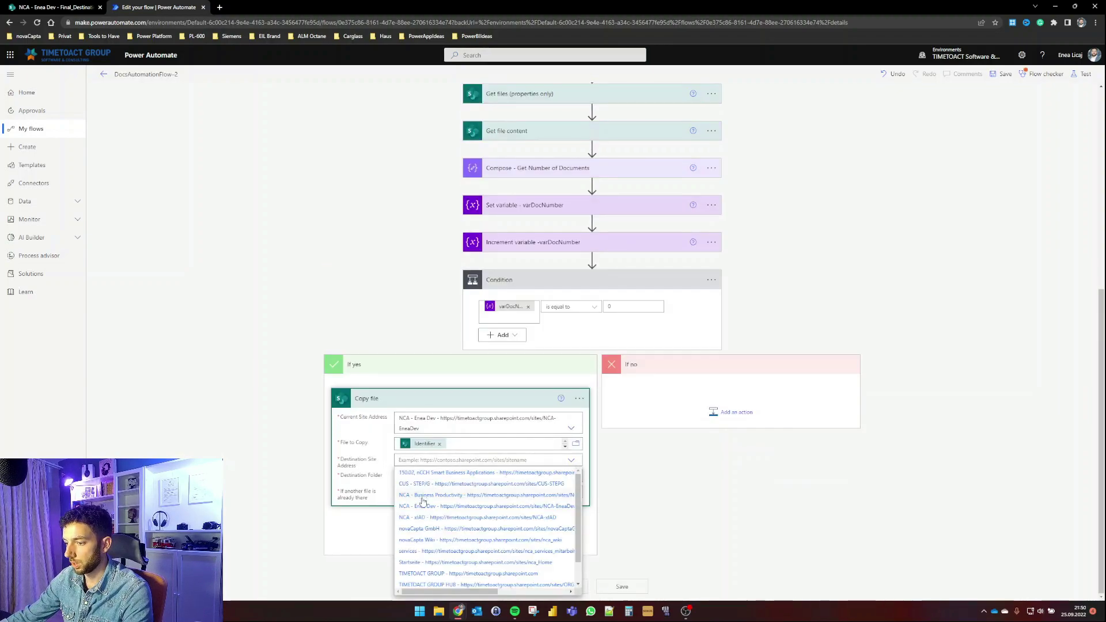
pyautogui.click(424, 510)
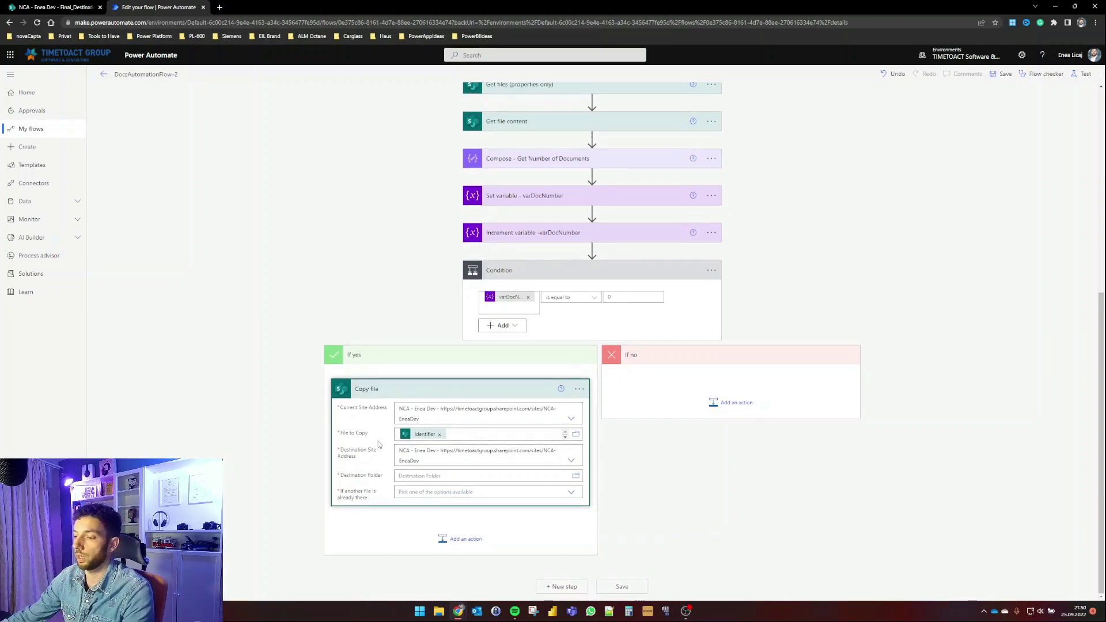
pyautogui.click(541, 476)
pyautogui.scroll(5, 665, 369)
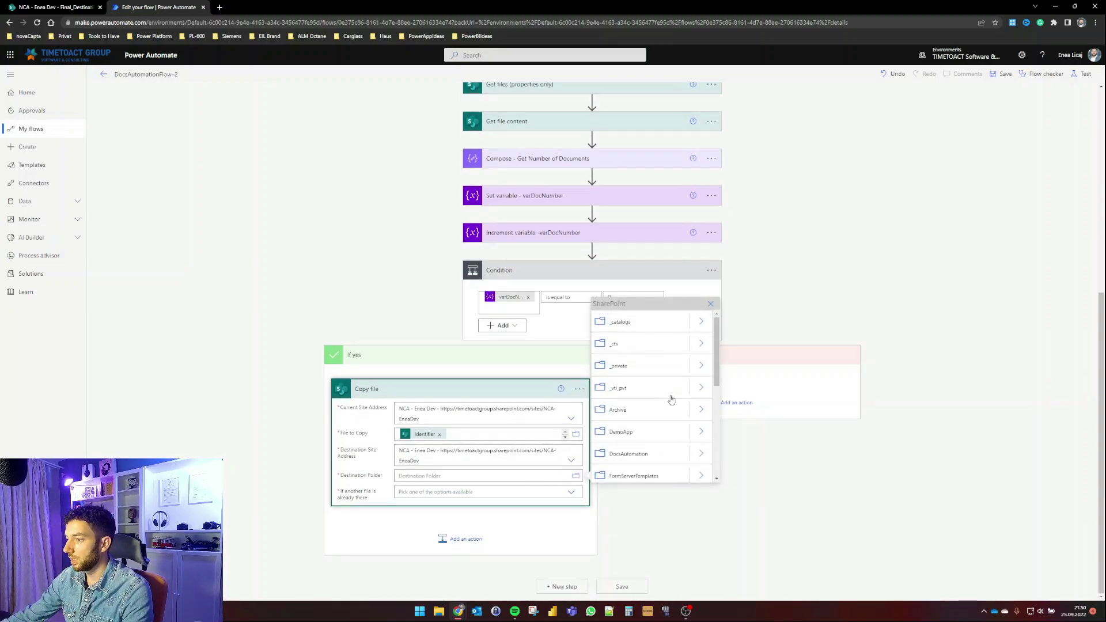
pyautogui.click(701, 456)
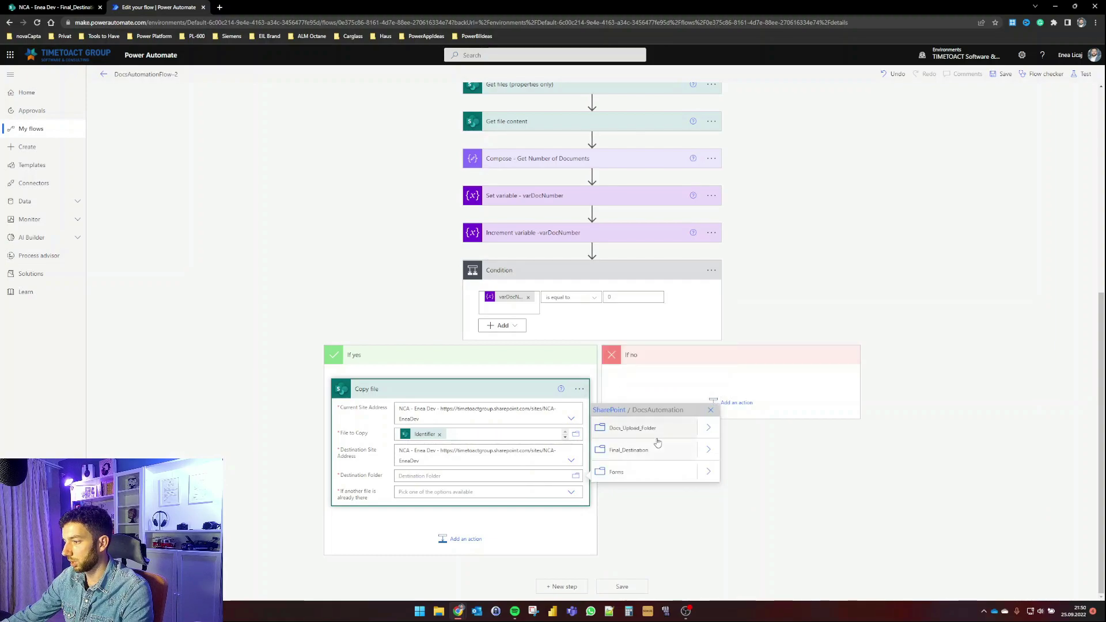
pyautogui.click(629, 449)
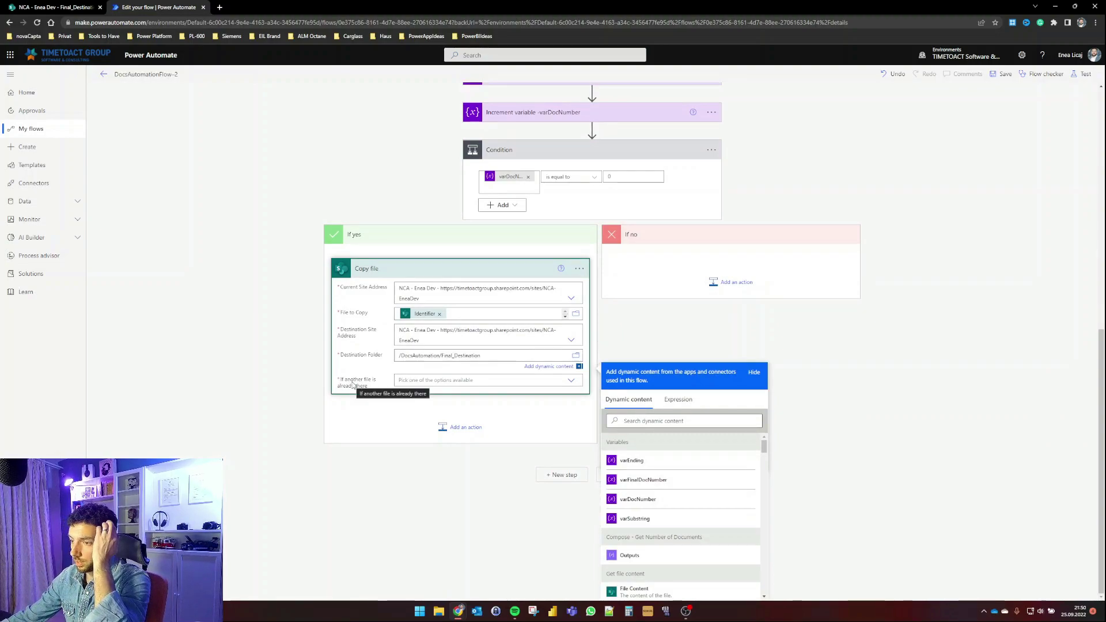
# Step: Set the Copy file action to "Copy with a new name" if another file is already there
pyautogui.click(465, 381)
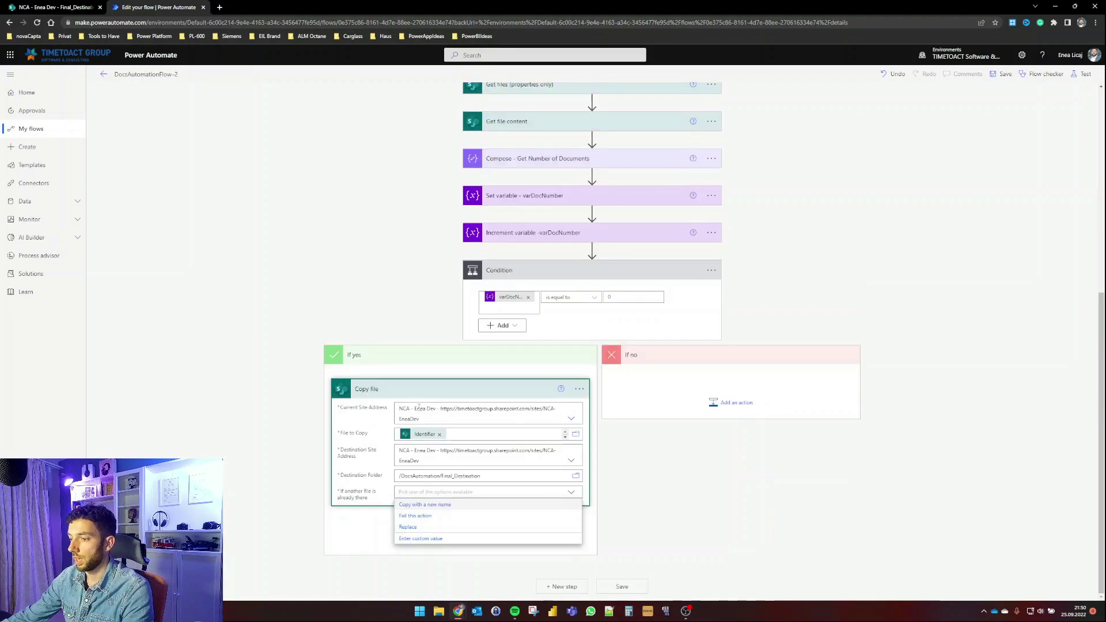
pyautogui.click(426, 505)
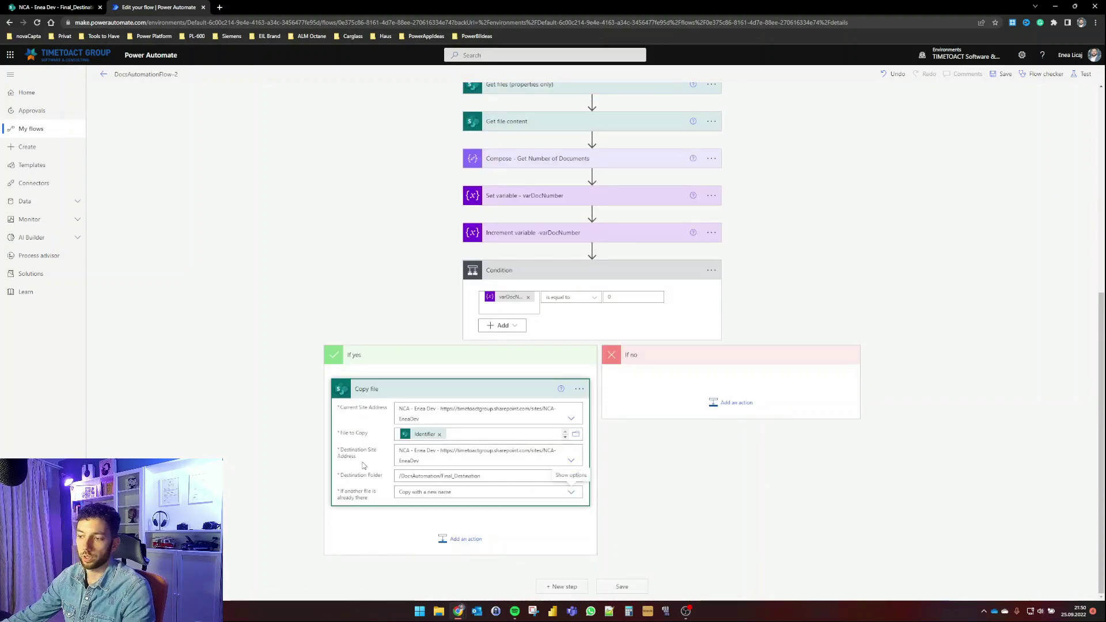
pyautogui.click(236, 440)
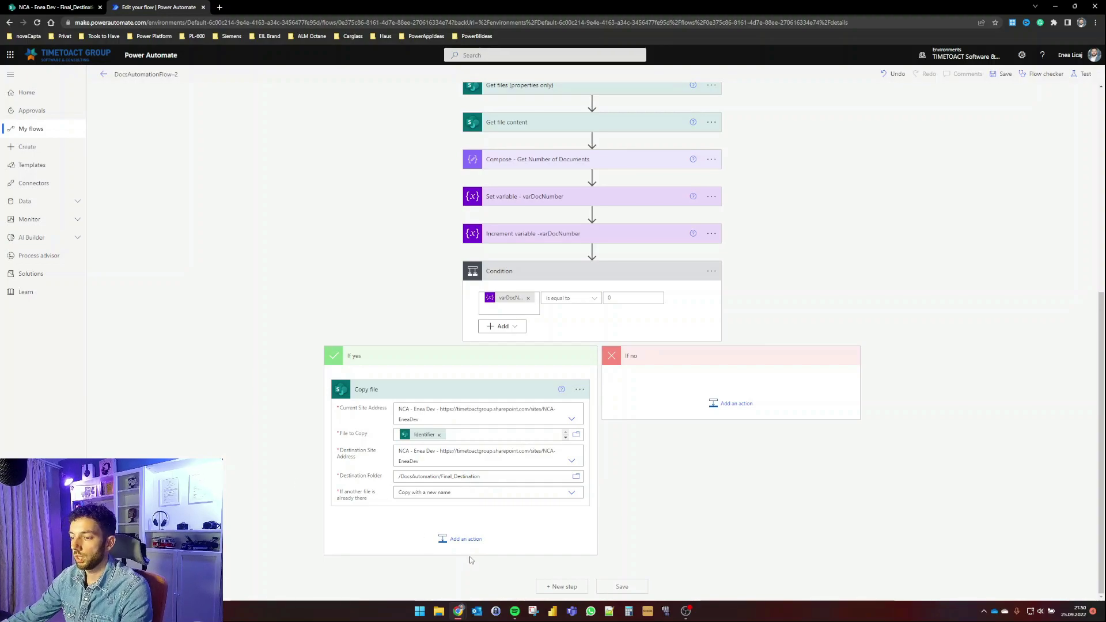
# Step: Add a SharePoint Delete file action after Copy file in the If yes branch and choose the NCA dev site as its site address
pyautogui.click(464, 540)
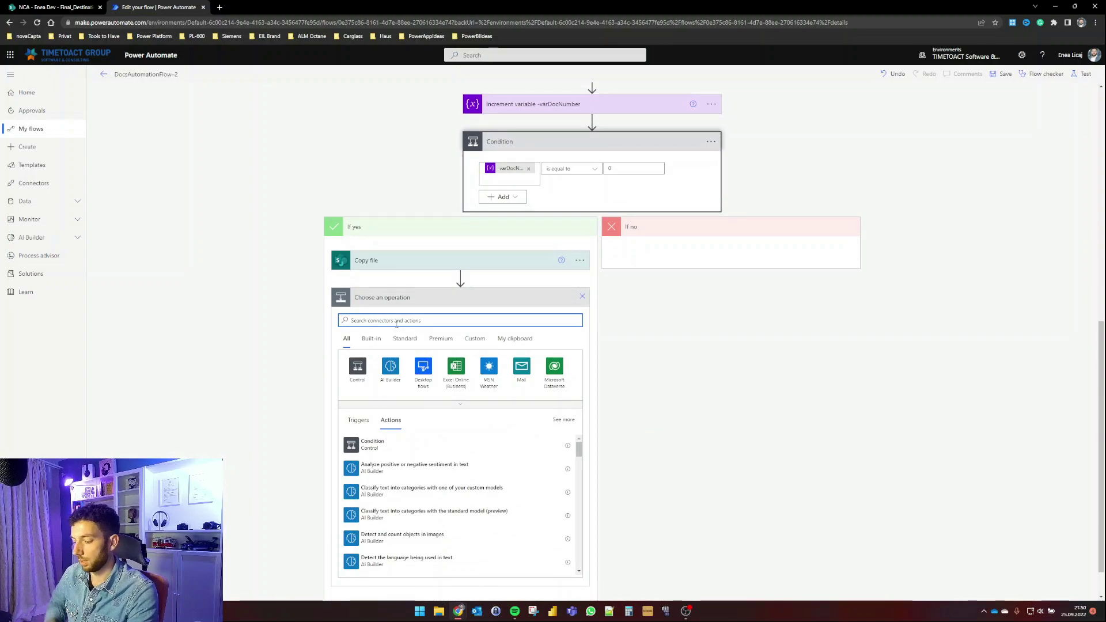
pyautogui.write('delete file')
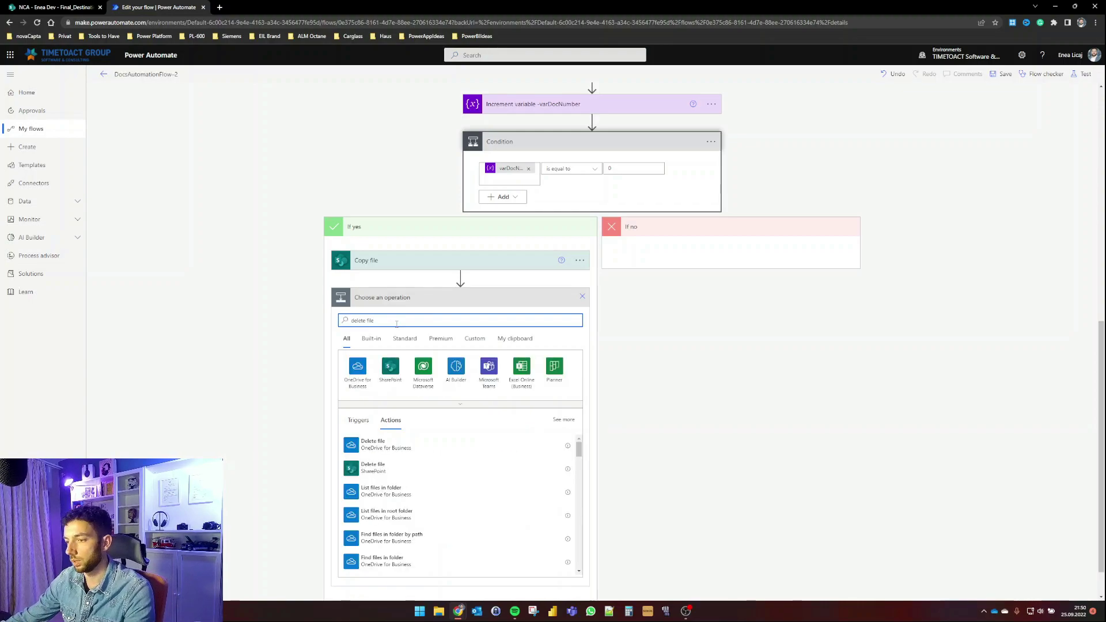
pyautogui.scroll(-1, 163, 388)
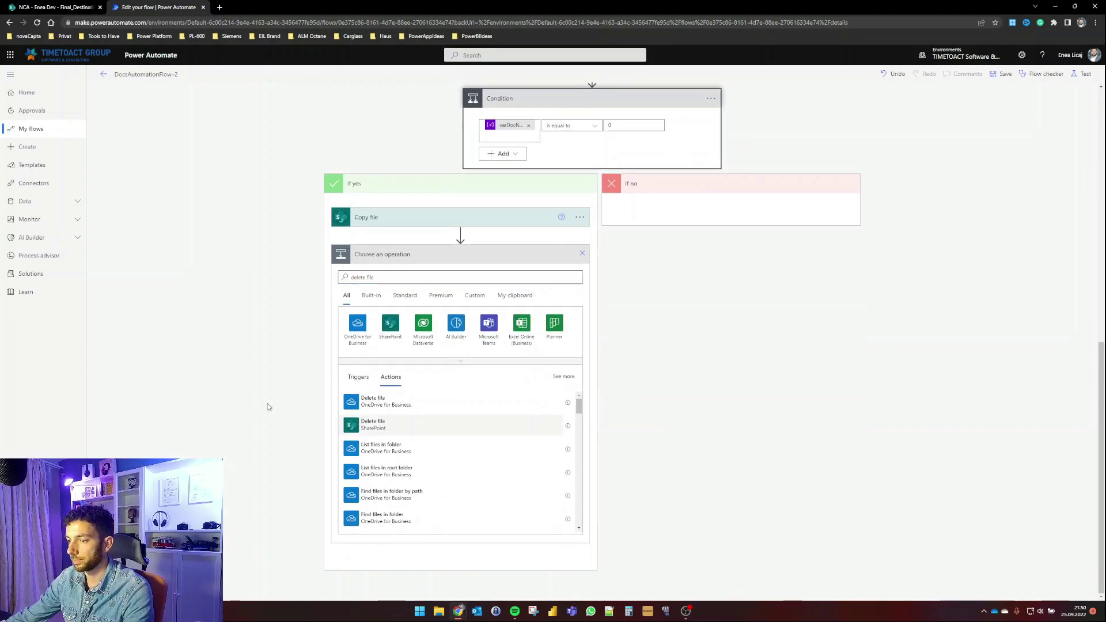
pyautogui.click(373, 424)
pyautogui.click(575, 477)
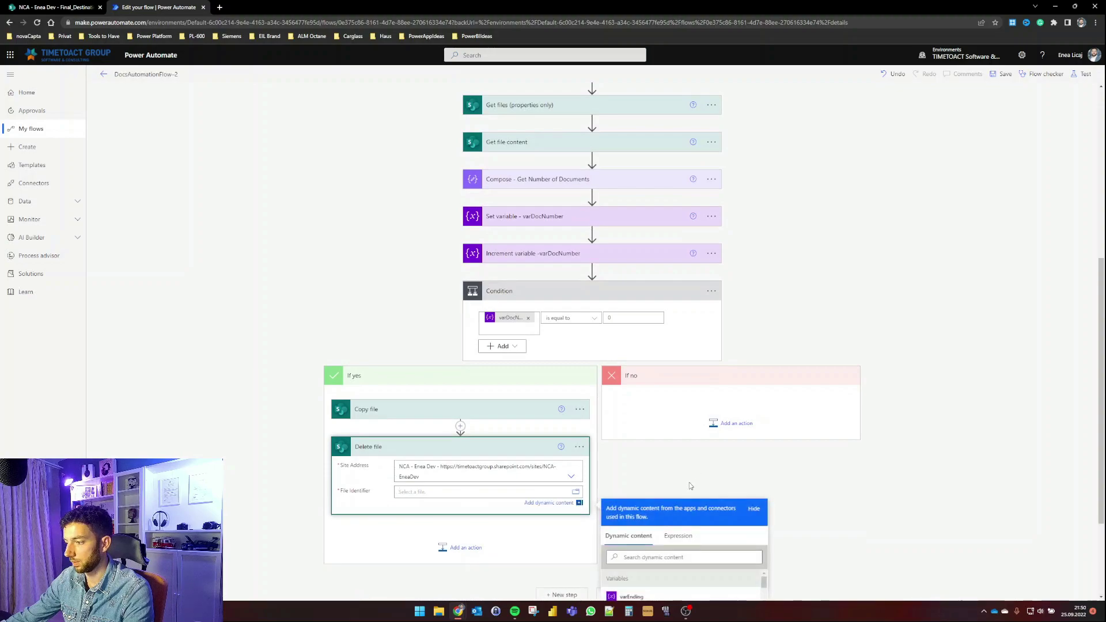
# Step: Set the Delete file action's file identifier to the Identifier dynamic value
pyautogui.scroll(-3, 710, 481)
pyautogui.click(685, 421)
pyautogui.write('identifier')
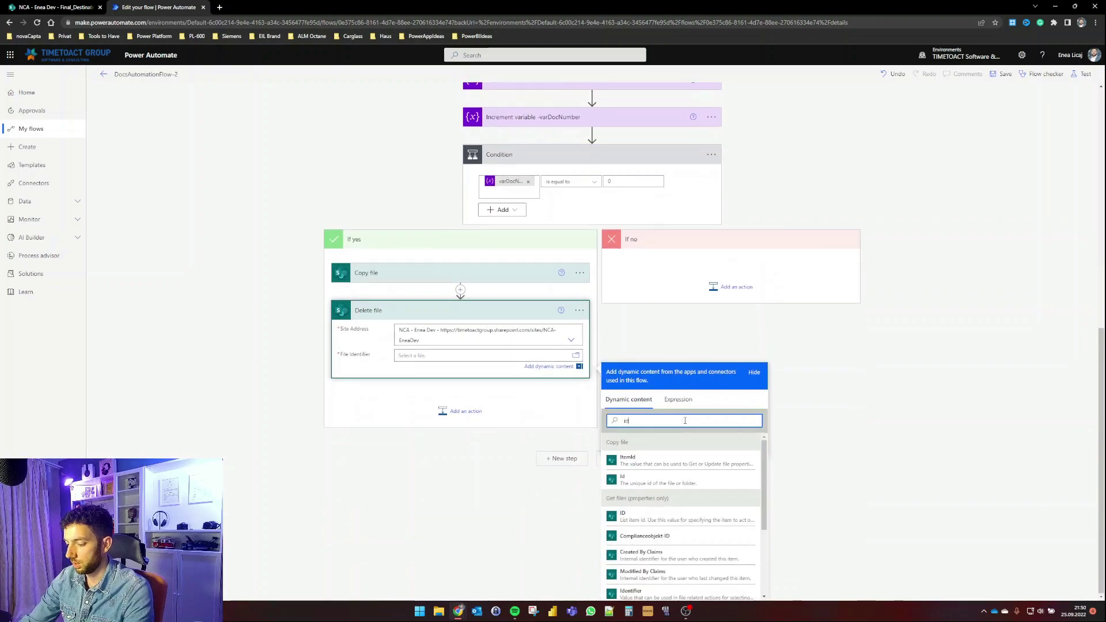
pyautogui.click(681, 572)
pyautogui.click(234, 331)
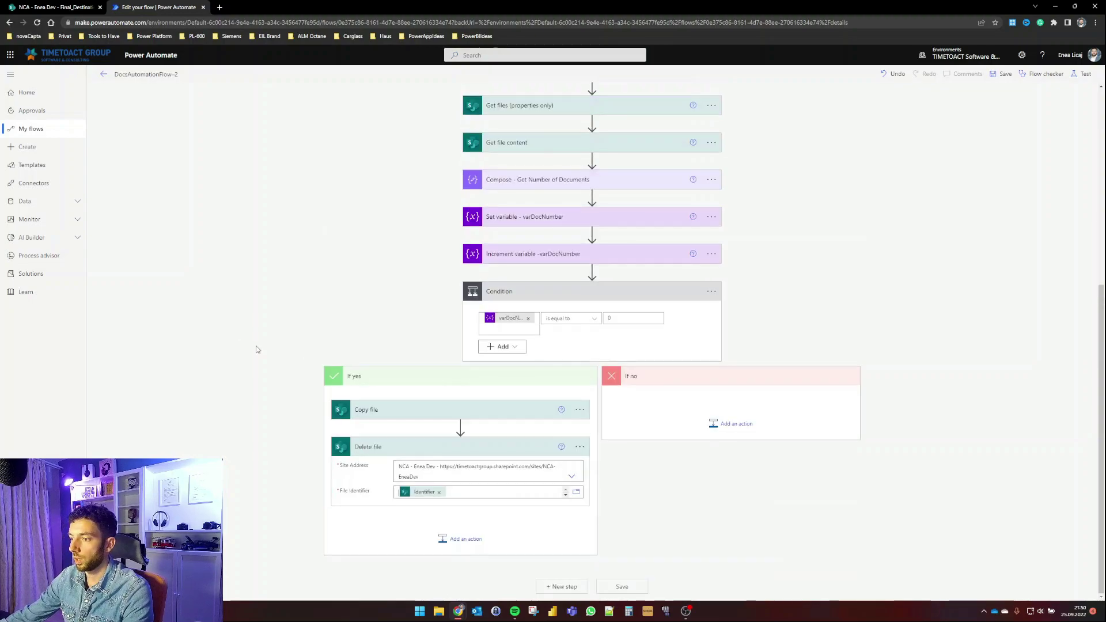
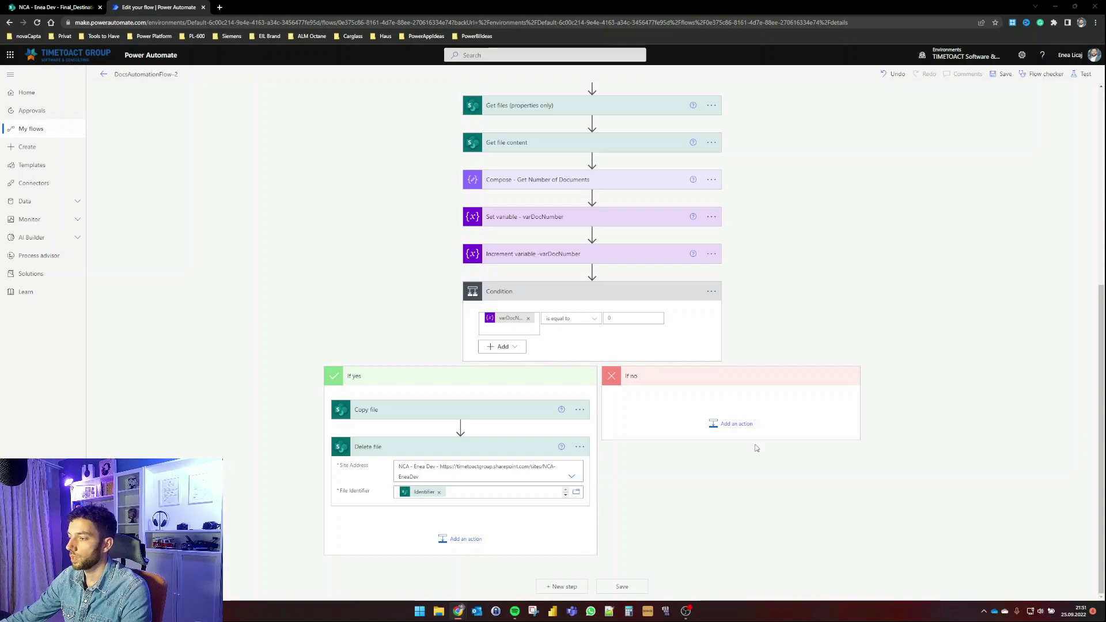
# Step: Add a Switch control action to the If no branch of the condition
pyautogui.click(731, 424)
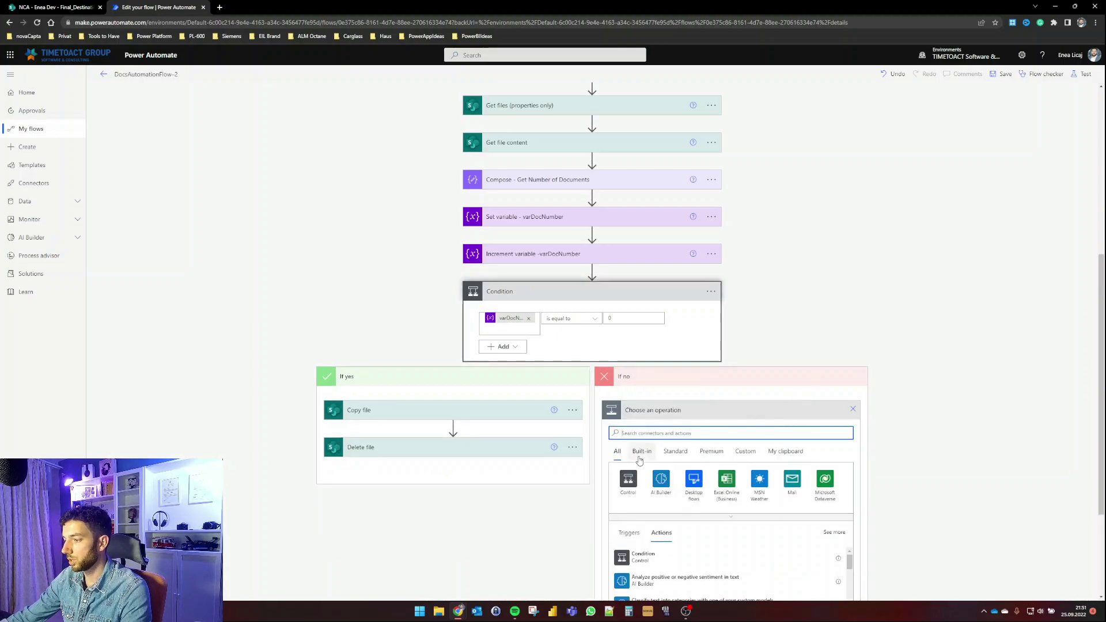
pyautogui.write('vwit')
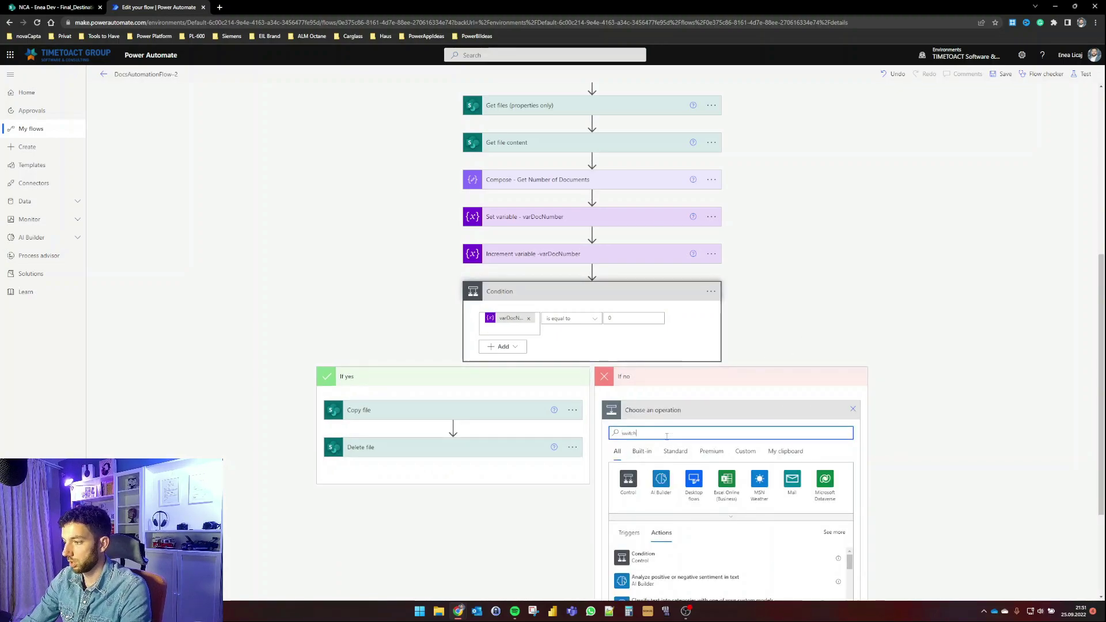
pyautogui.write('ch')
pyautogui.click(637, 556)
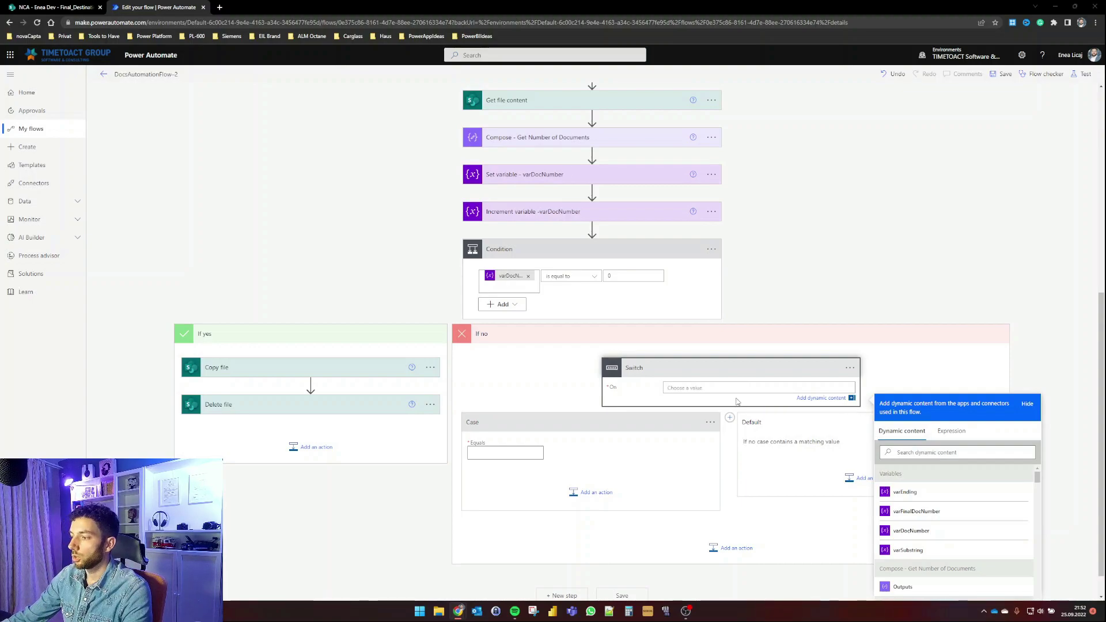
# Step: Make the Switch evaluate the expression length(string(variables('varDocNumber')))
pyautogui.click(962, 436)
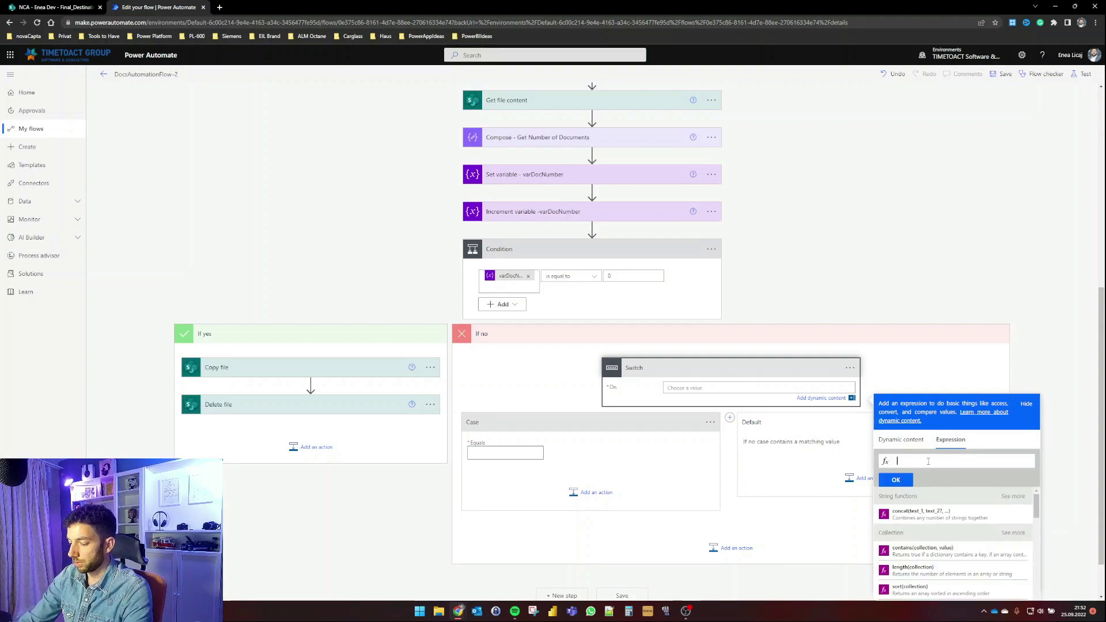
pyautogui.write('length')
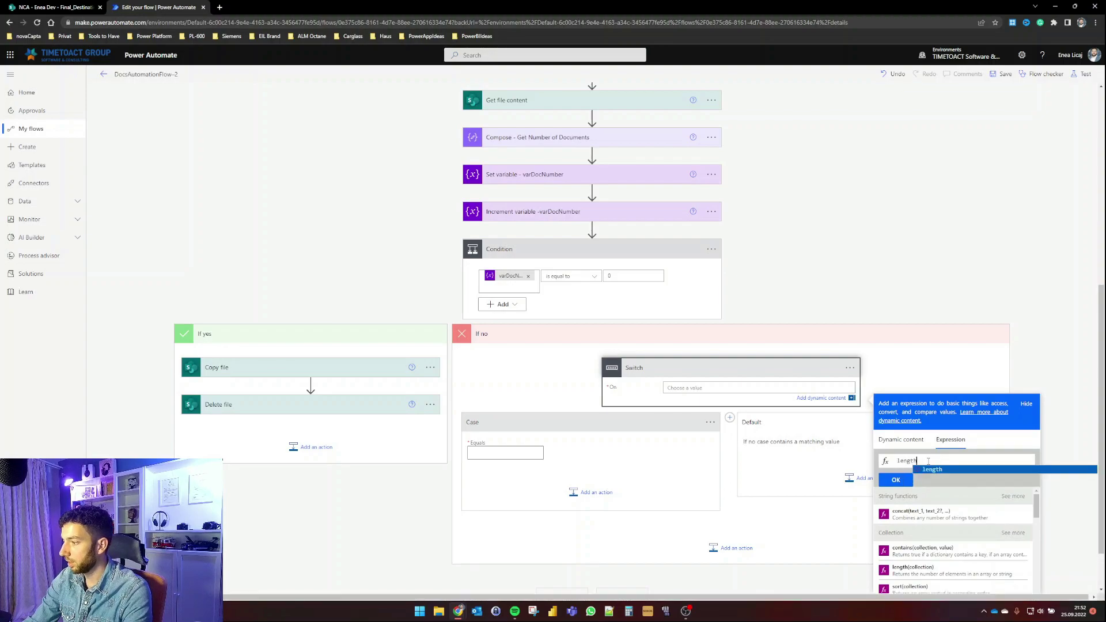
pyautogui.write('(')
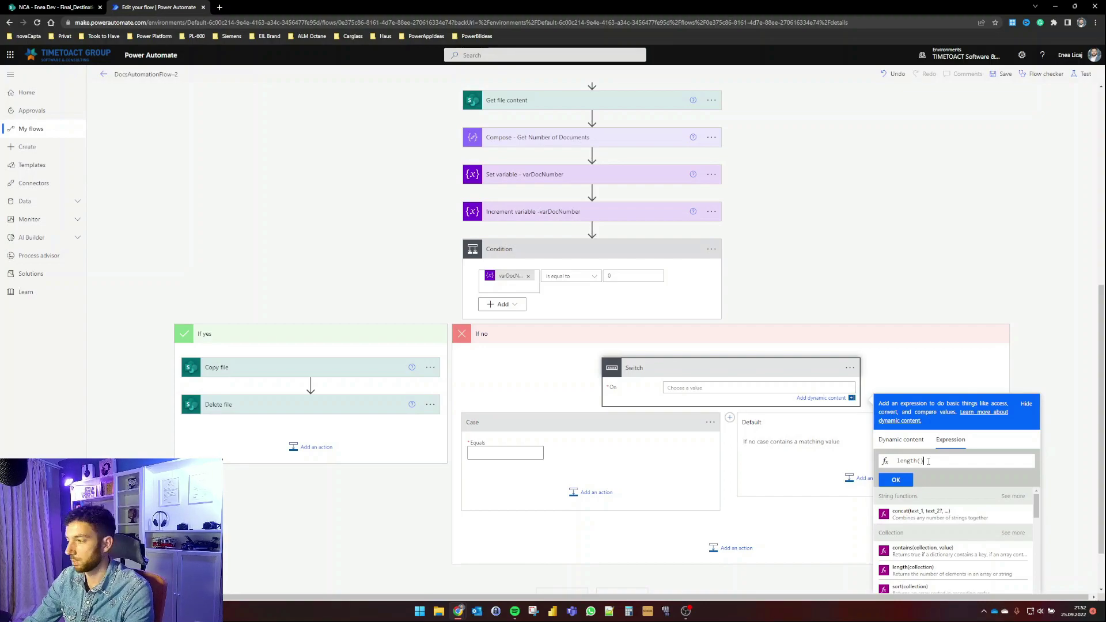
pyautogui.write('(')
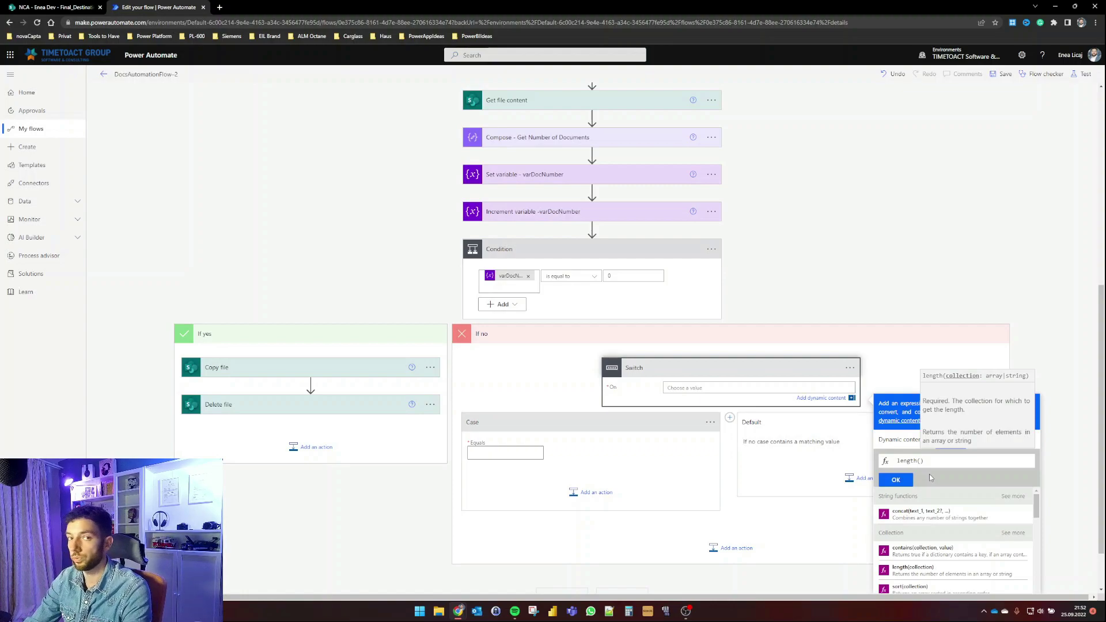
pyautogui.write('string')
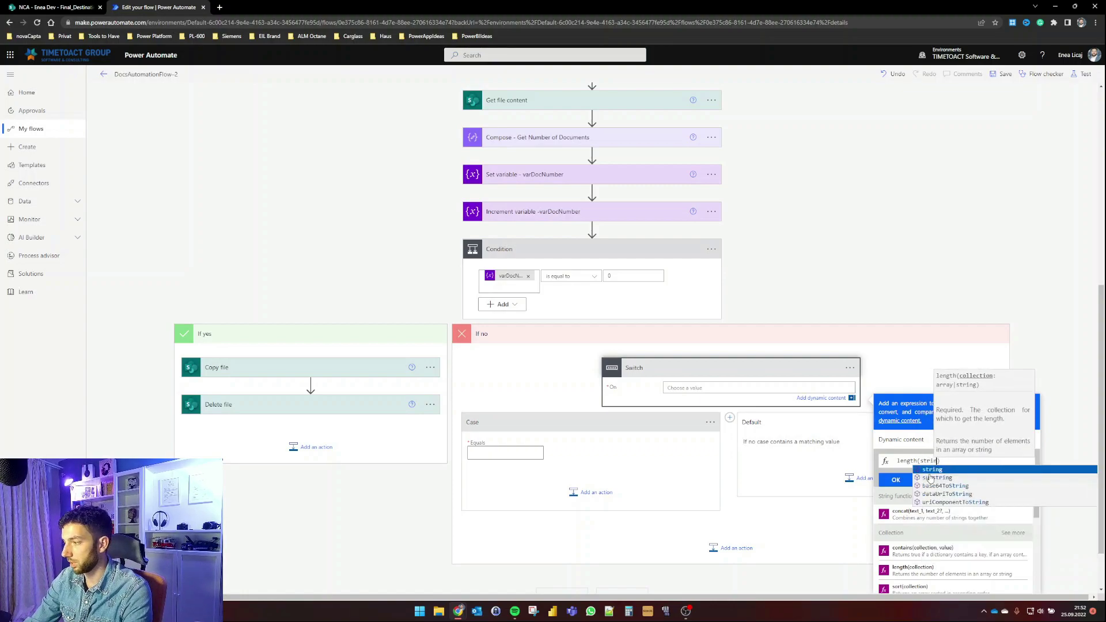
pyautogui.write('(')
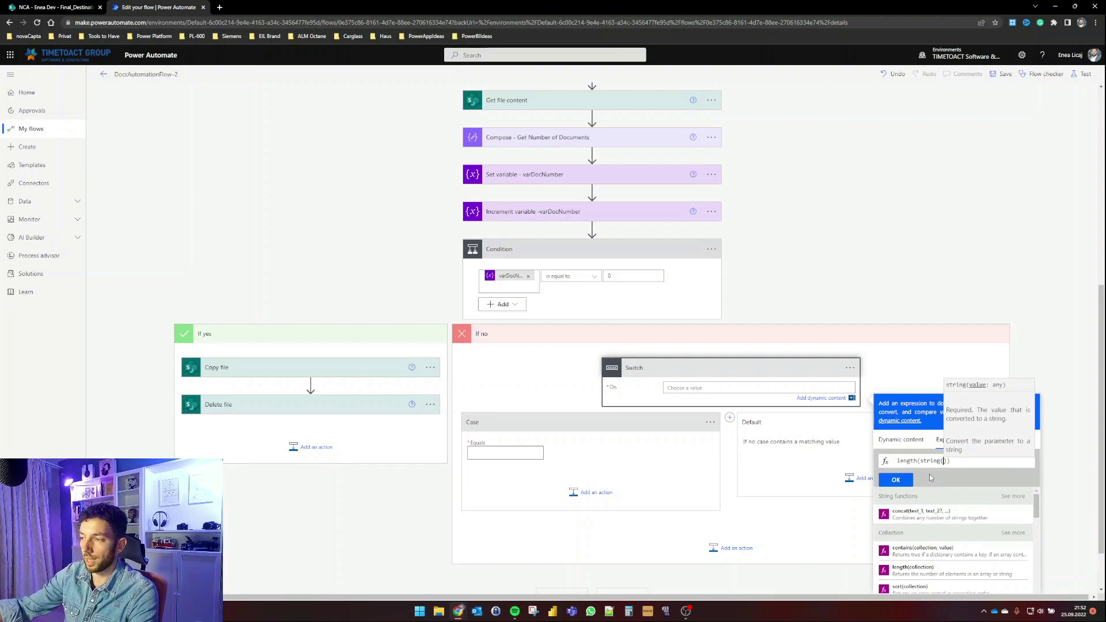
pyautogui.click(900, 440)
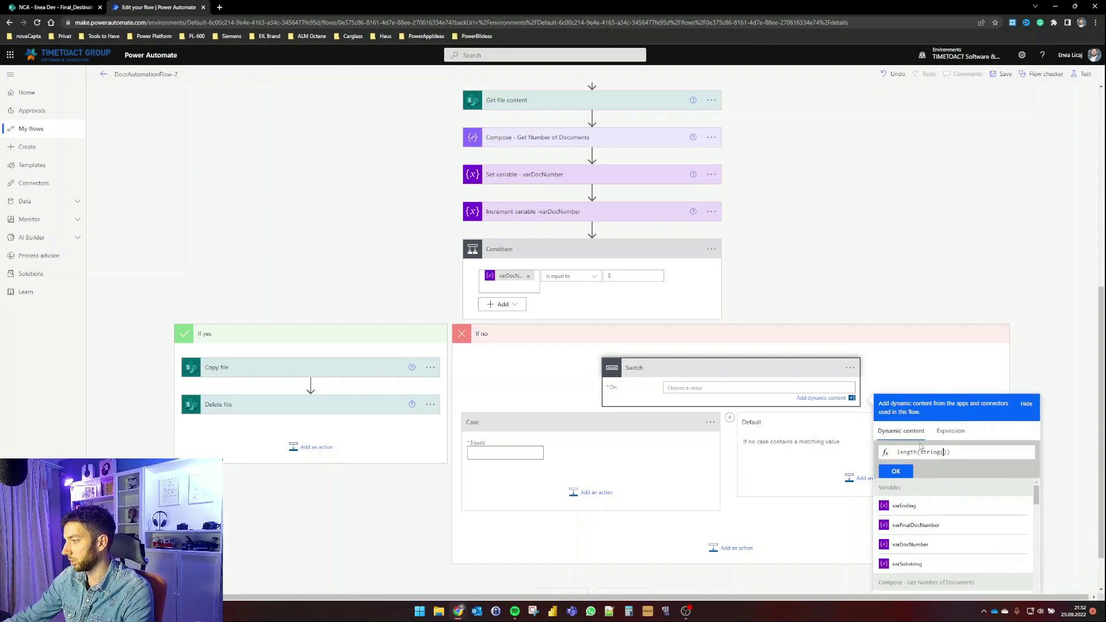
pyautogui.click(915, 545)
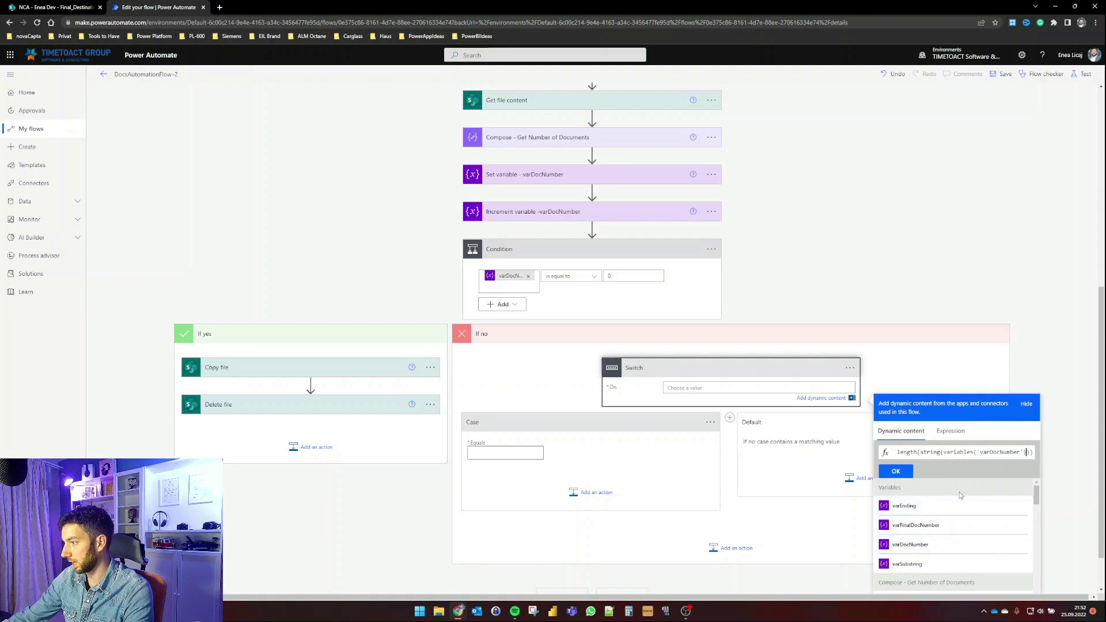
pyautogui.click(901, 473)
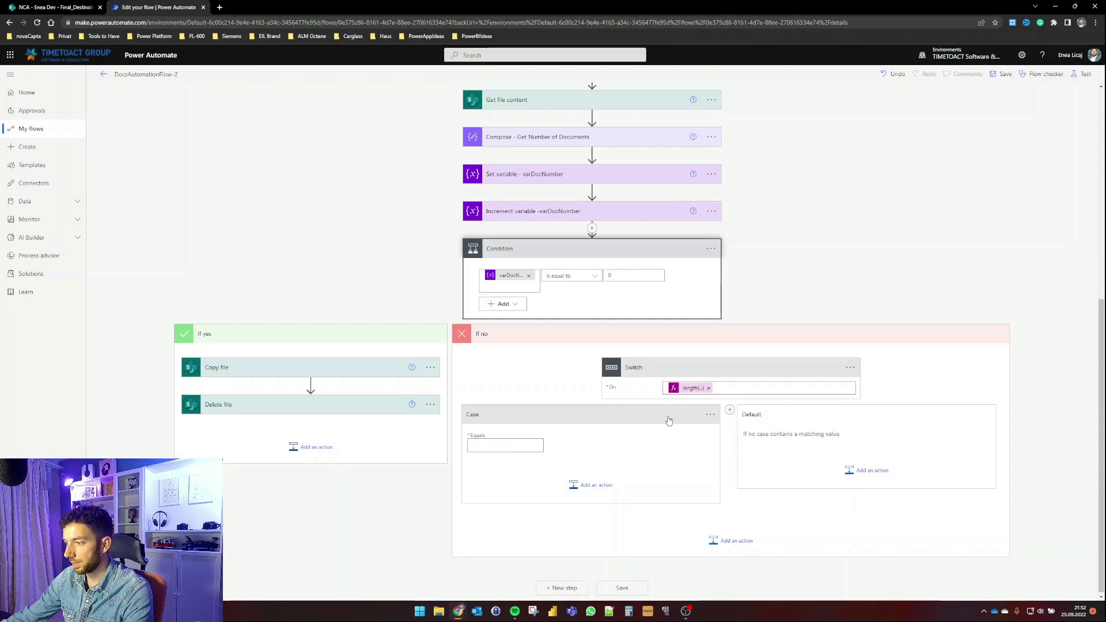
# Step: Add two more cases to the Switch and set the three cases to equal 1, 2 and 3
pyautogui.click(729, 409)
pyautogui.click(917, 409)
pyautogui.click(451, 449)
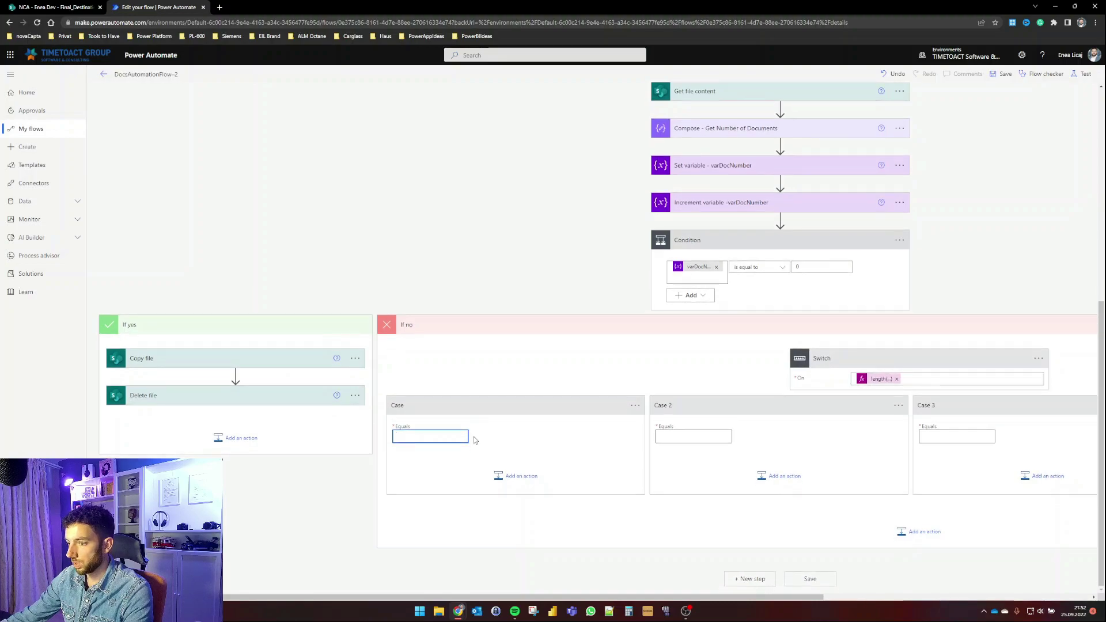
pyautogui.write('1')
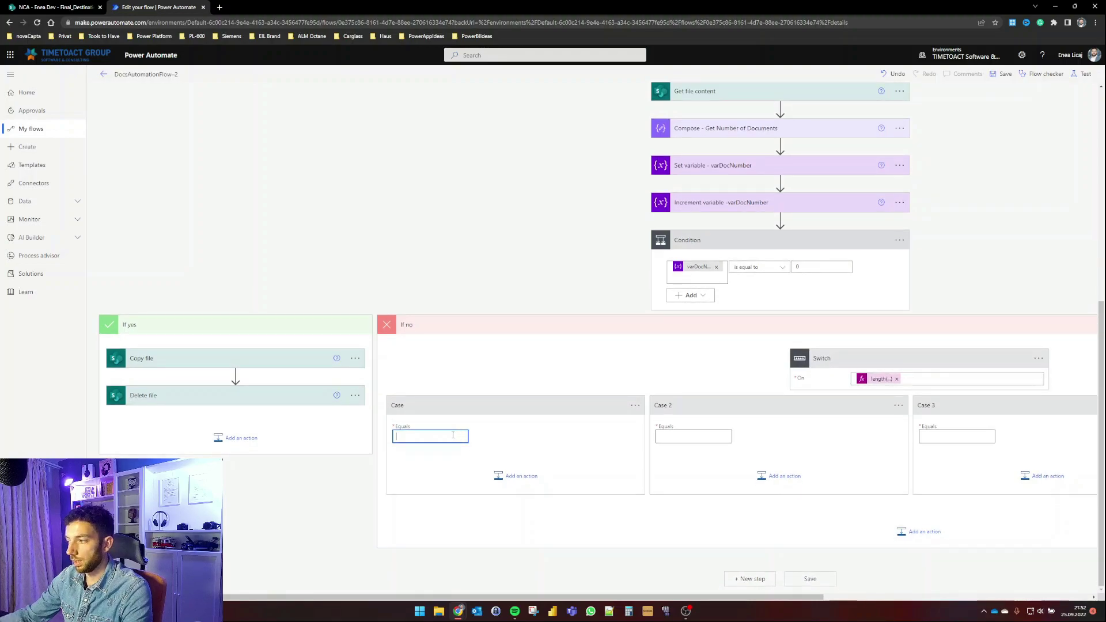
pyautogui.click(683, 438)
pyautogui.write('2')
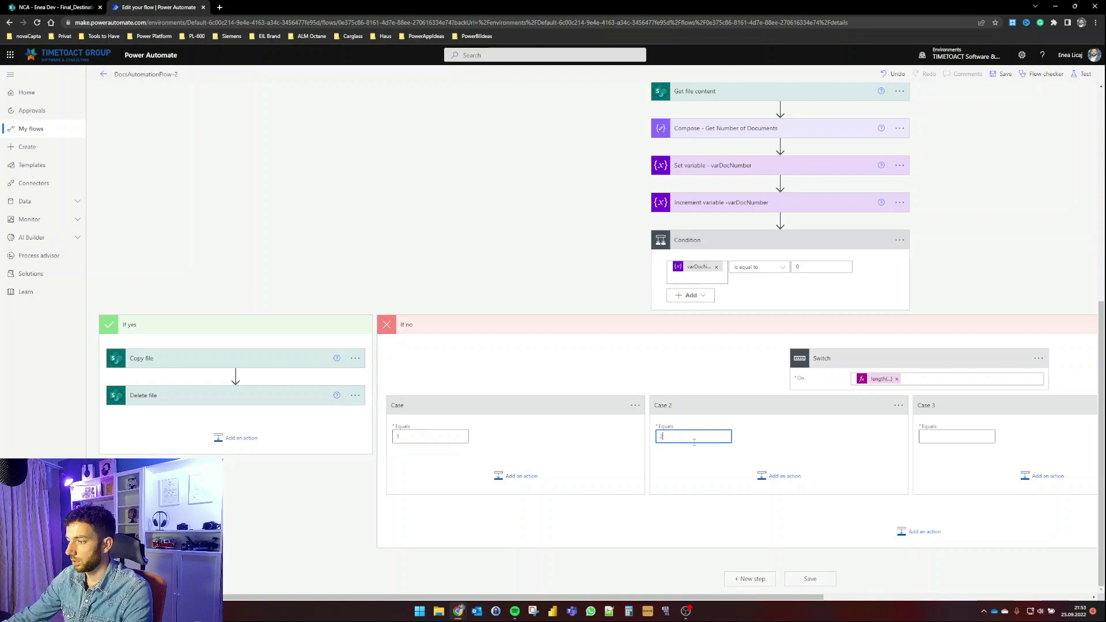
pyautogui.click(945, 436)
pyautogui.write('3')
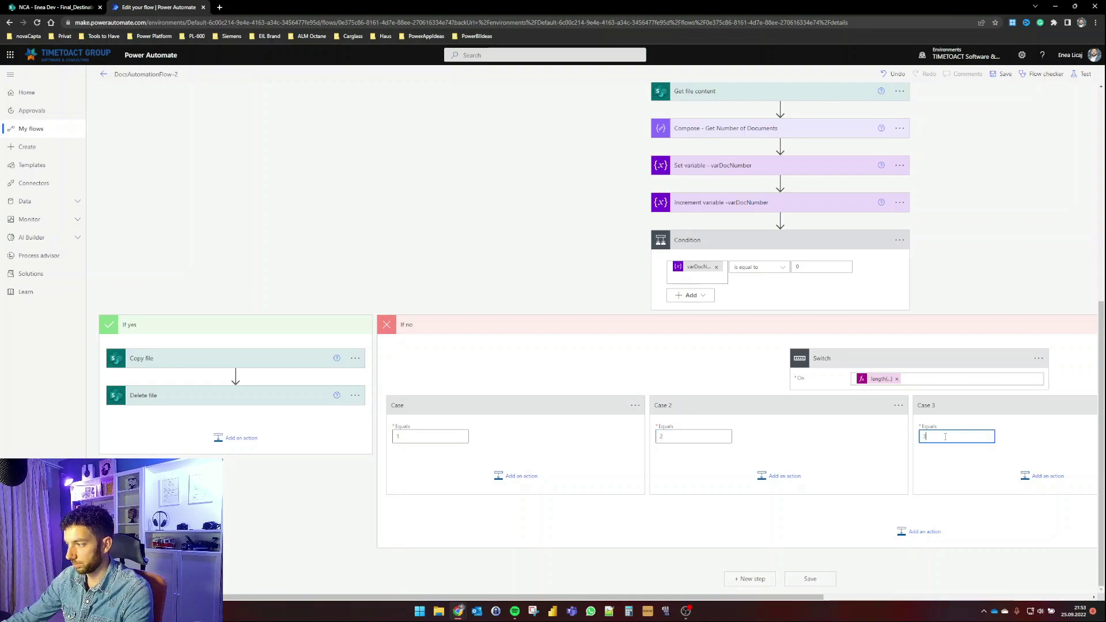
# Step: Add a Set variable action to the Switch case that equals 1 and select varFinalDocNumber as its variable
pyautogui.click(521, 476)
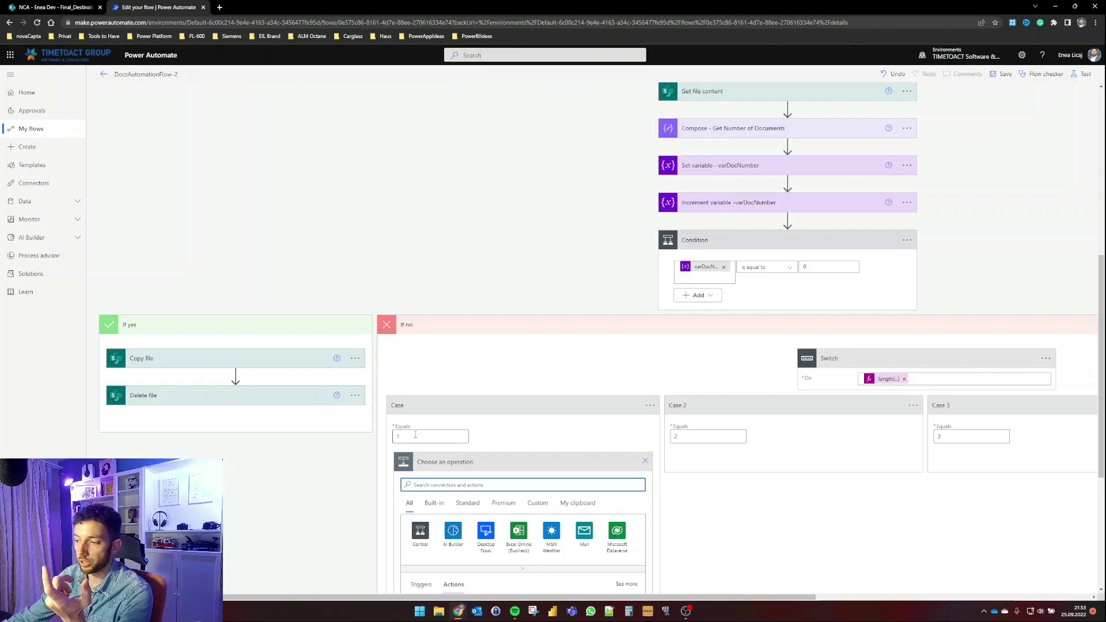
pyautogui.scroll(-3, 458, 397)
pyautogui.write('set variable')
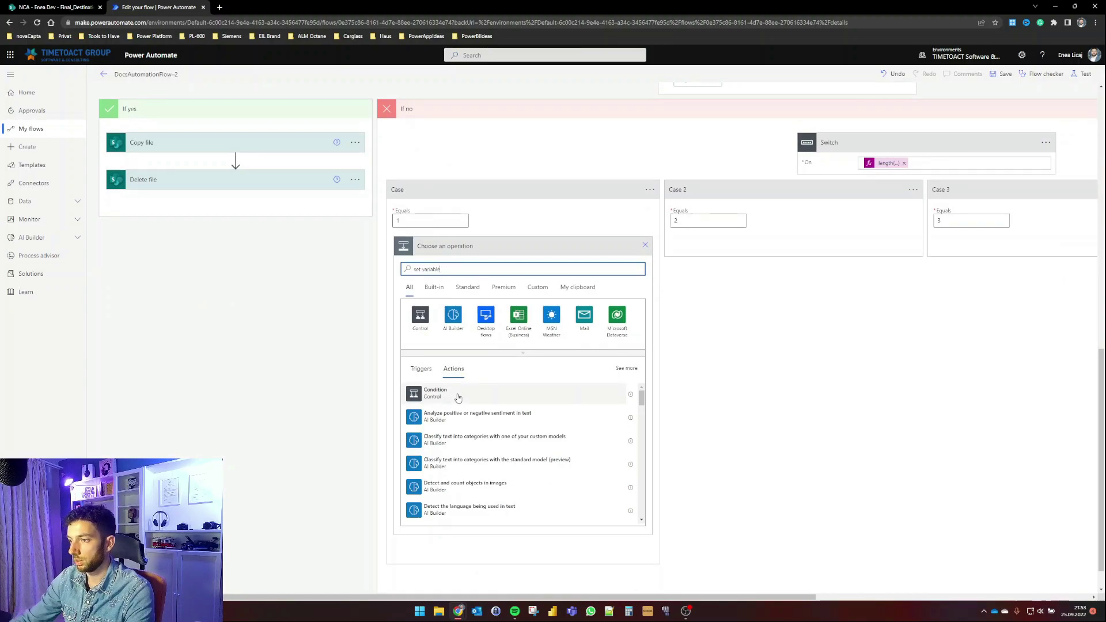
pyautogui.click(453, 400)
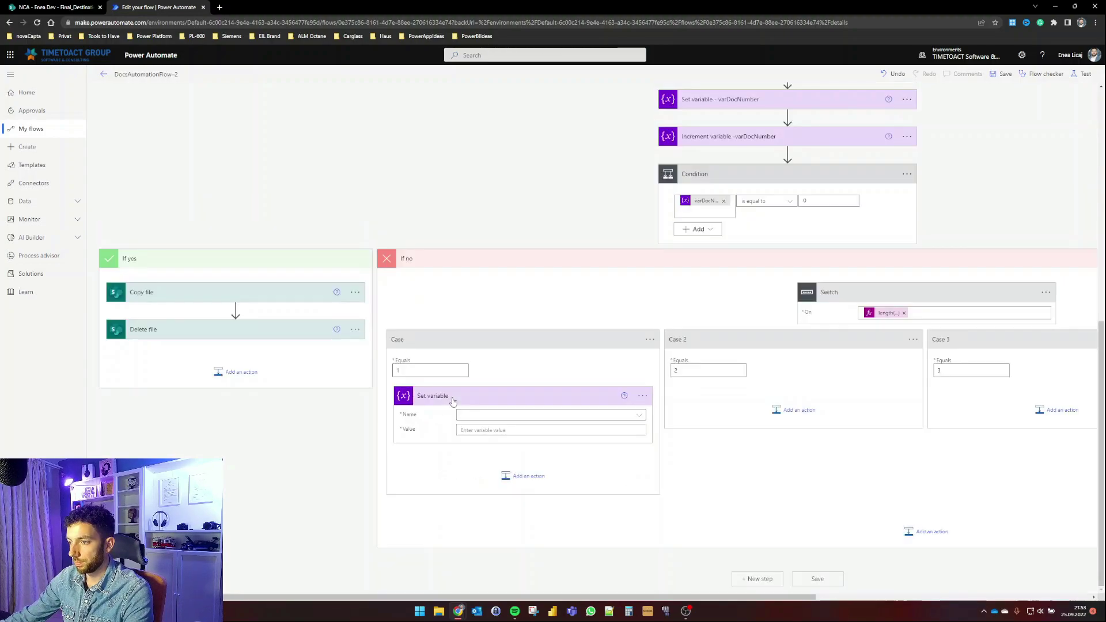
pyautogui.click(576, 415)
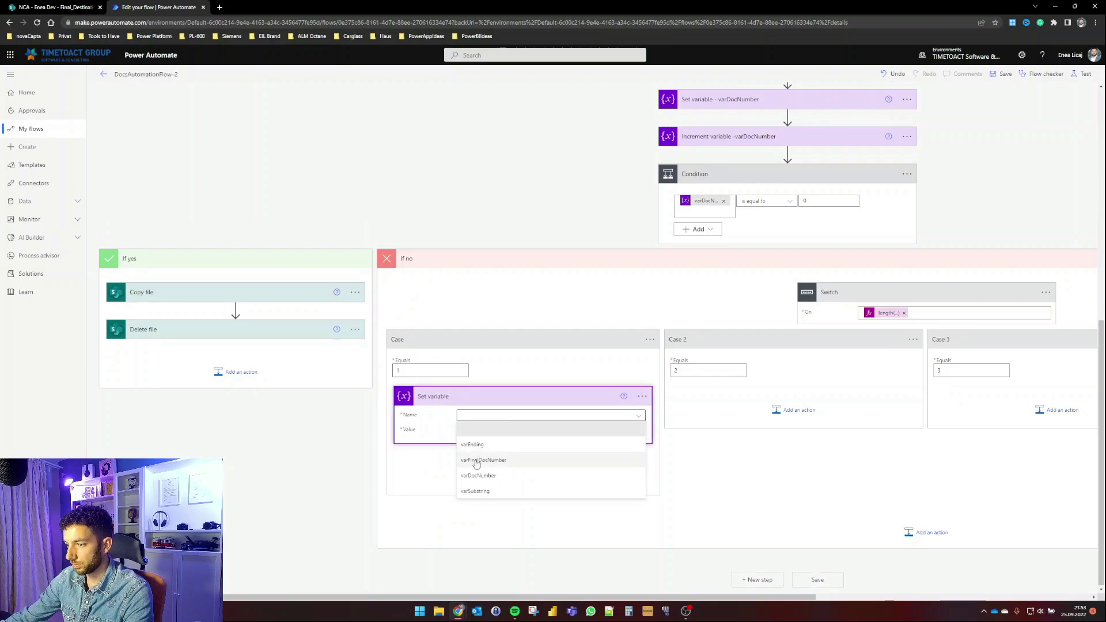
pyautogui.click(475, 461)
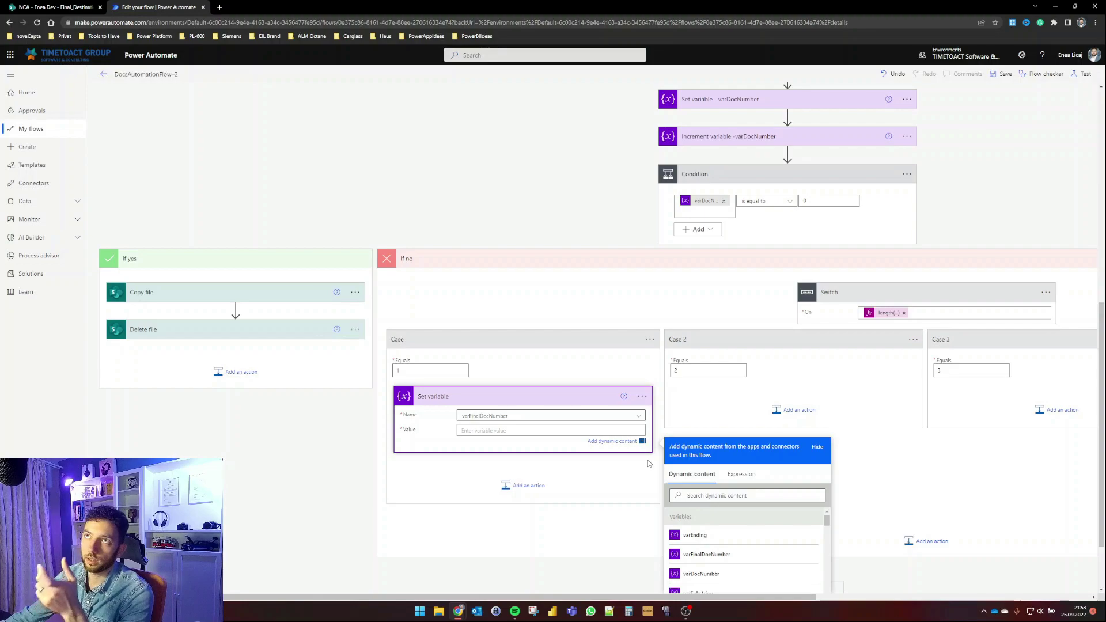
# Step: Set the value of the Set variable action in case 1 to the expression concat('00',string(variables('varDocNumber')))
pyautogui.click(746, 481)
pyautogui.click(751, 501)
pyautogui.write('concat(')
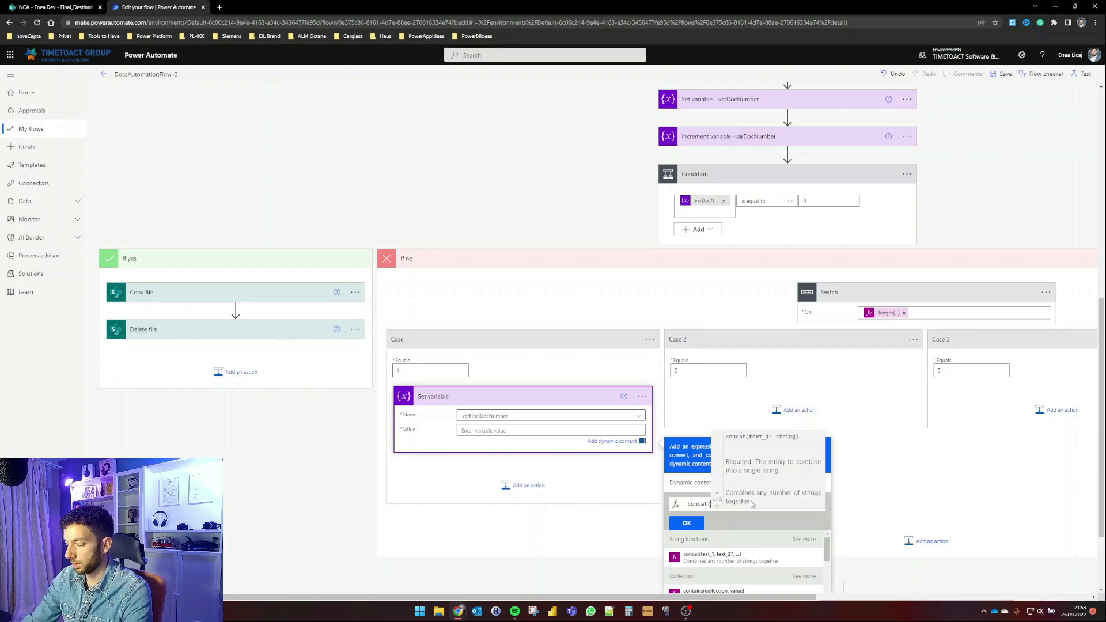
pyautogui.write("'00")
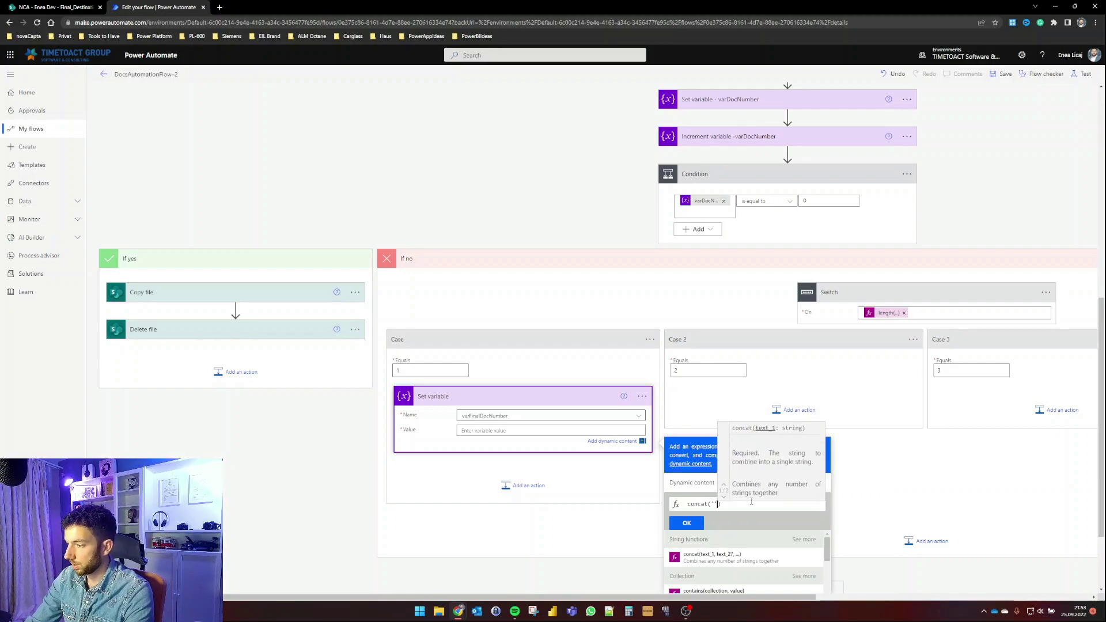
pyautogui.write("'")
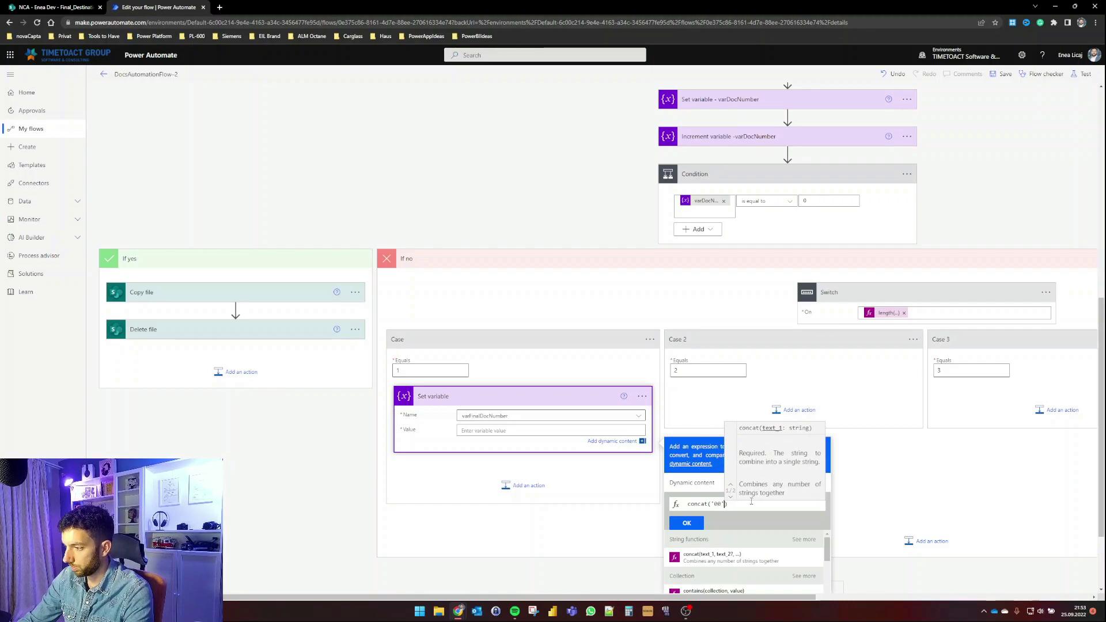
pyautogui.write(',')
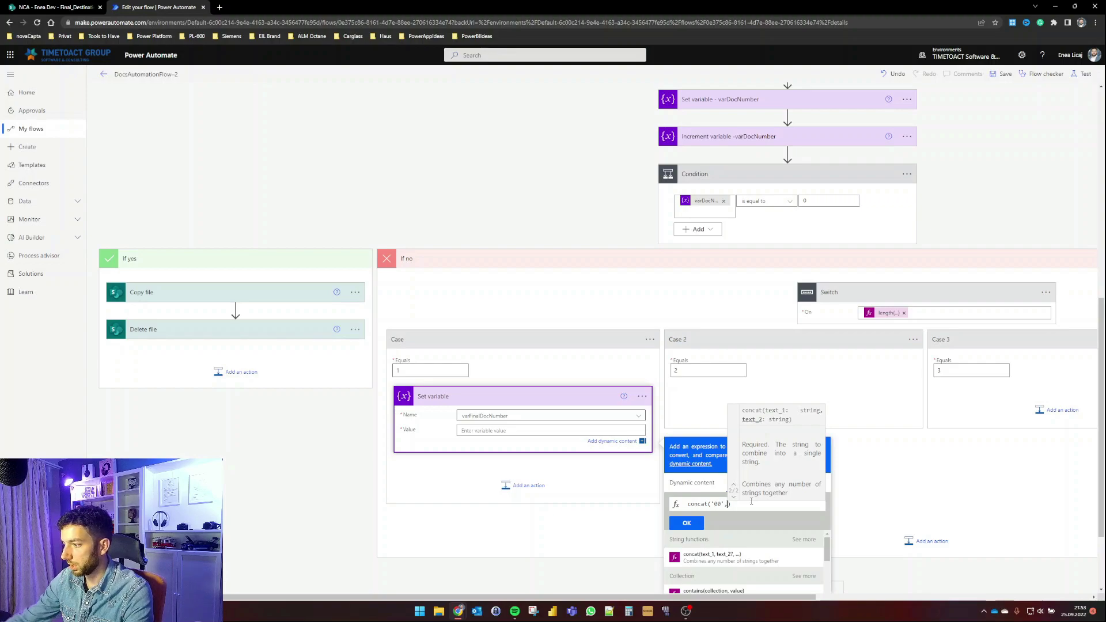
pyautogui.click(710, 484)
pyautogui.scroll(-4, 709, 506)
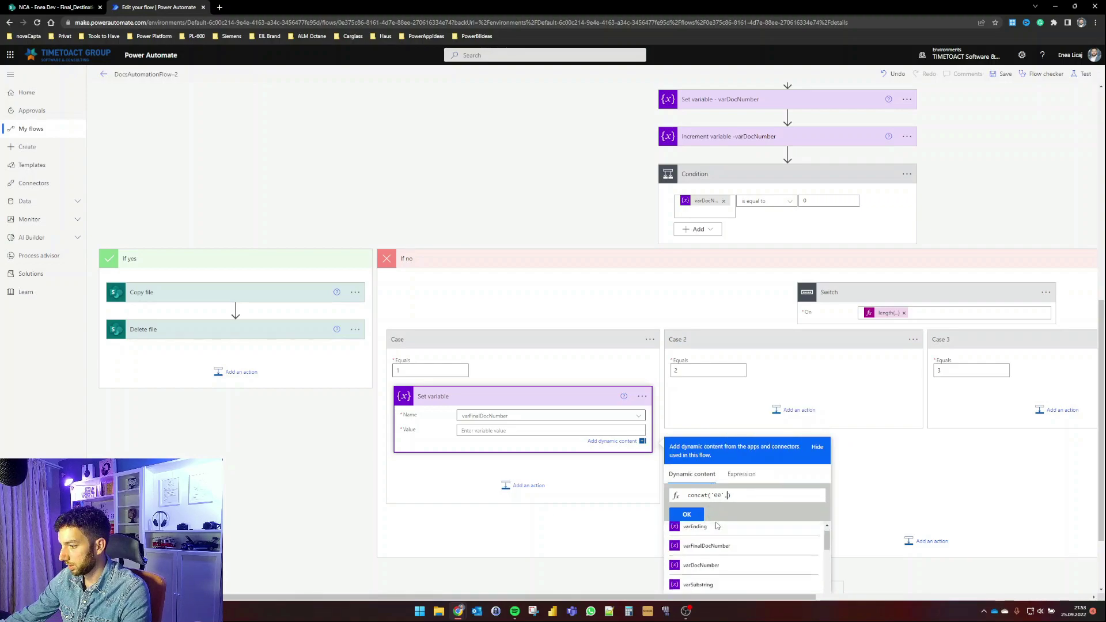
pyautogui.scroll(2, 700, 518)
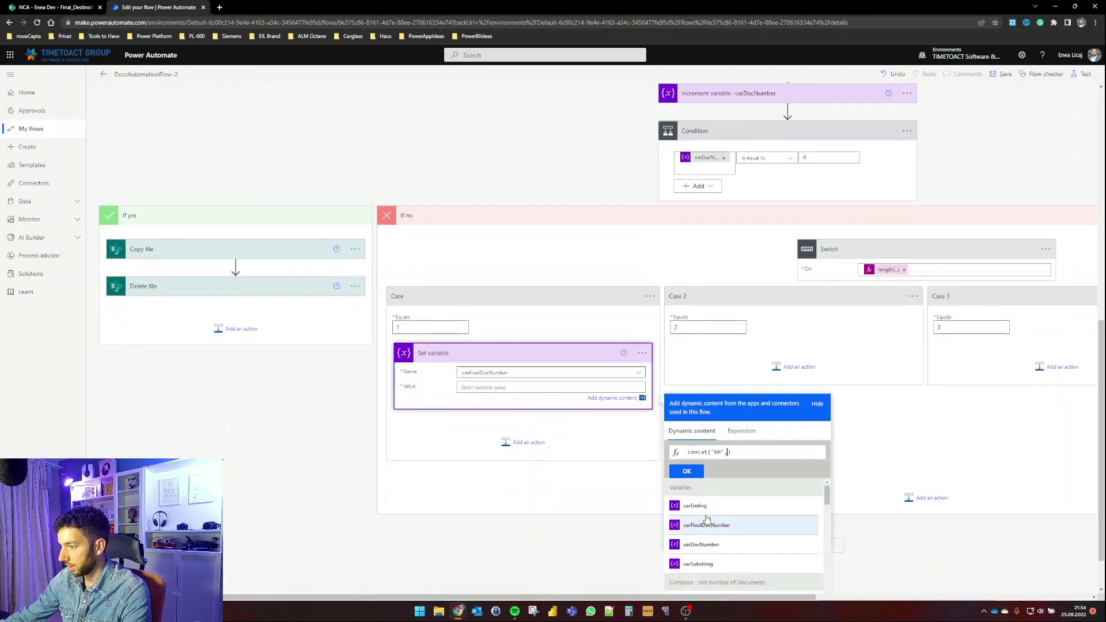
pyautogui.write('string(')
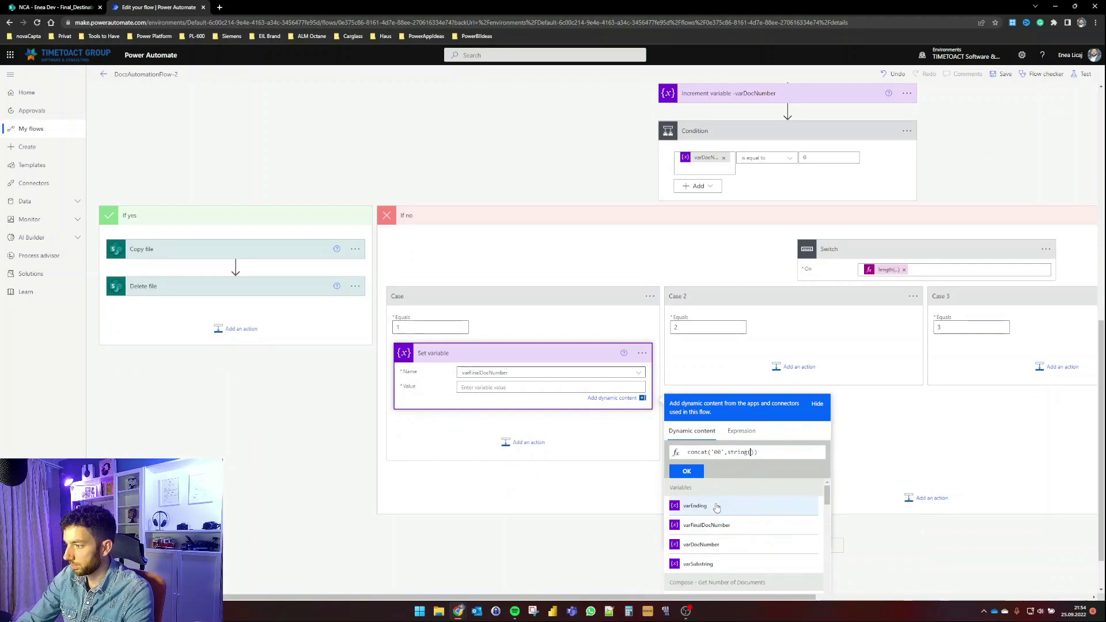
pyautogui.click(722, 544)
pyautogui.moveTo(788, 453); pyautogui.dragTo(694, 452)
pyautogui.click(806, 454)
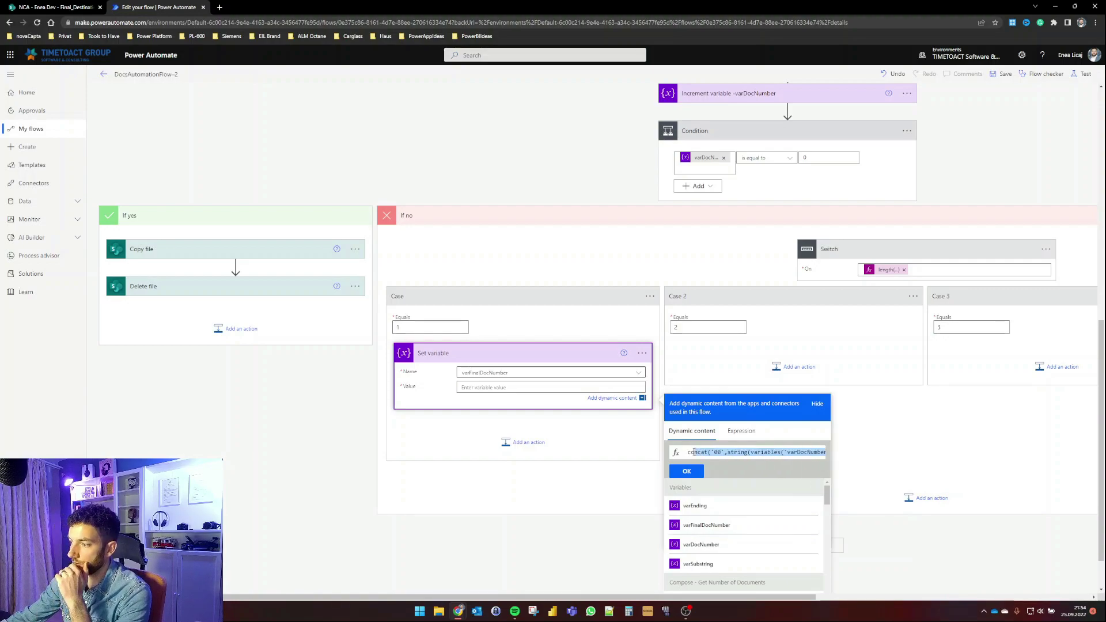
pyautogui.click(778, 452)
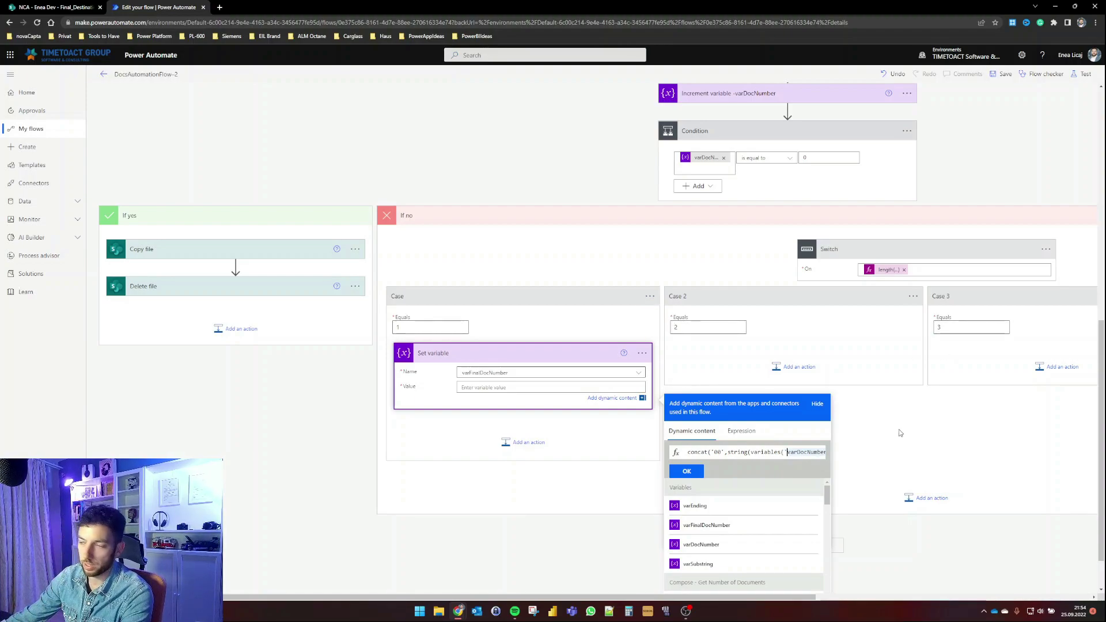
pyautogui.moveTo(765, 452); pyautogui.dragTo(824, 452)
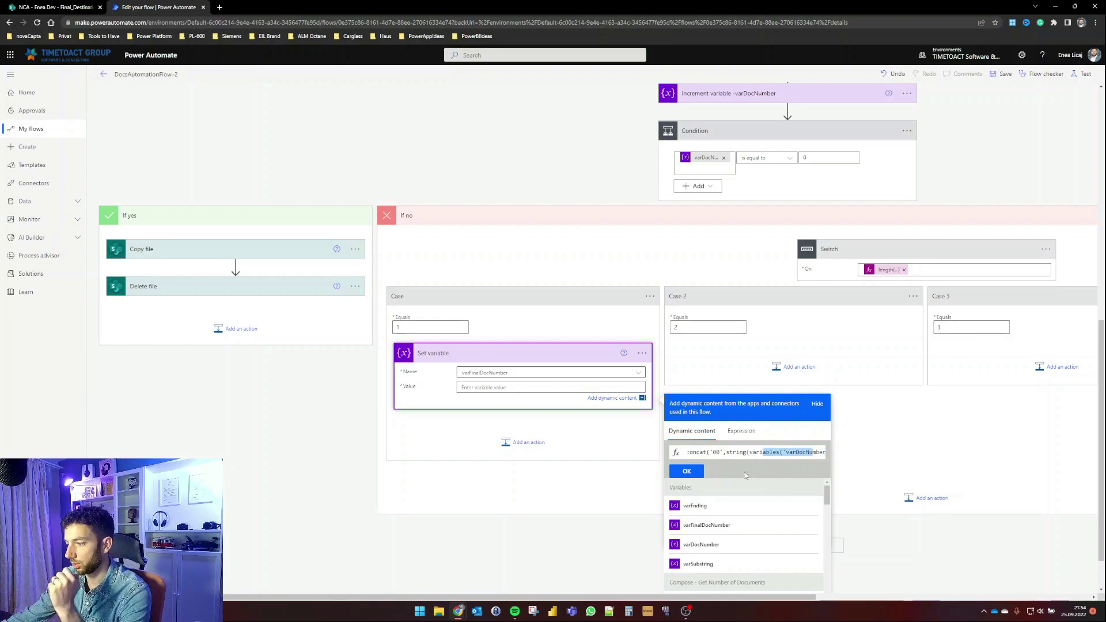
pyautogui.click(686, 470)
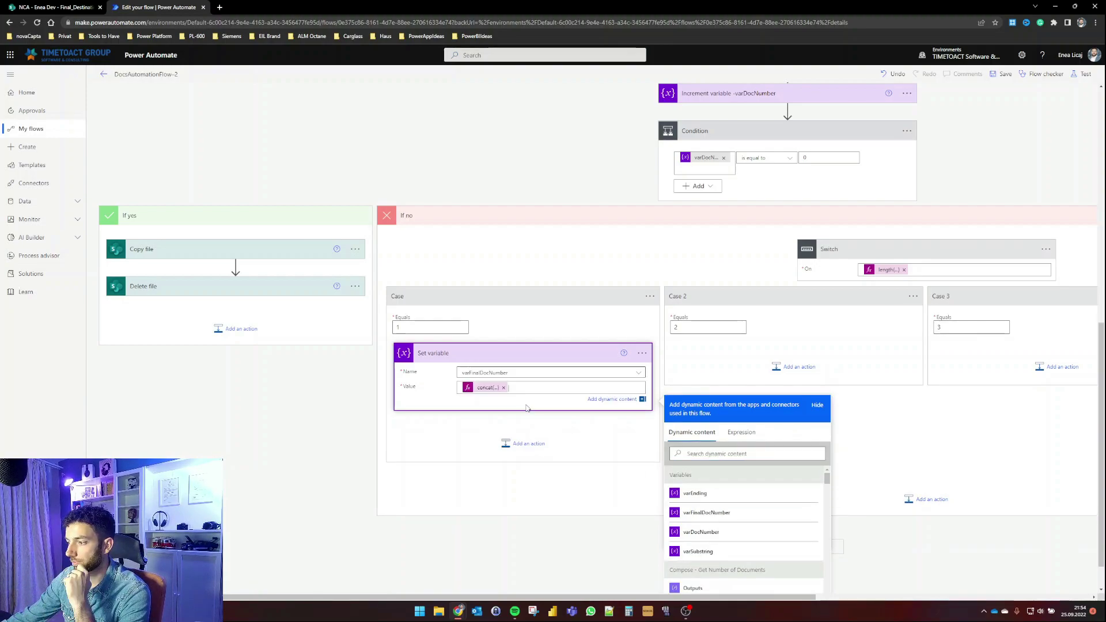
# Step: Add a SharePoint Create file action below the Set variable action in the Switch case that equals 1
pyautogui.click(535, 440)
pyautogui.write('cre')
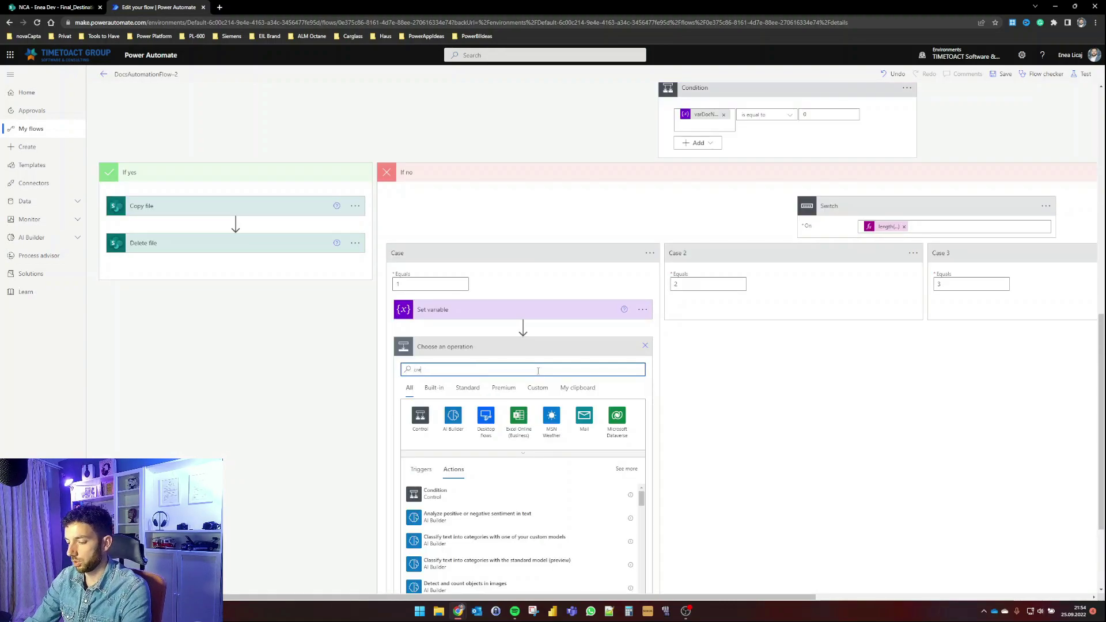
pyautogui.write('ate file')
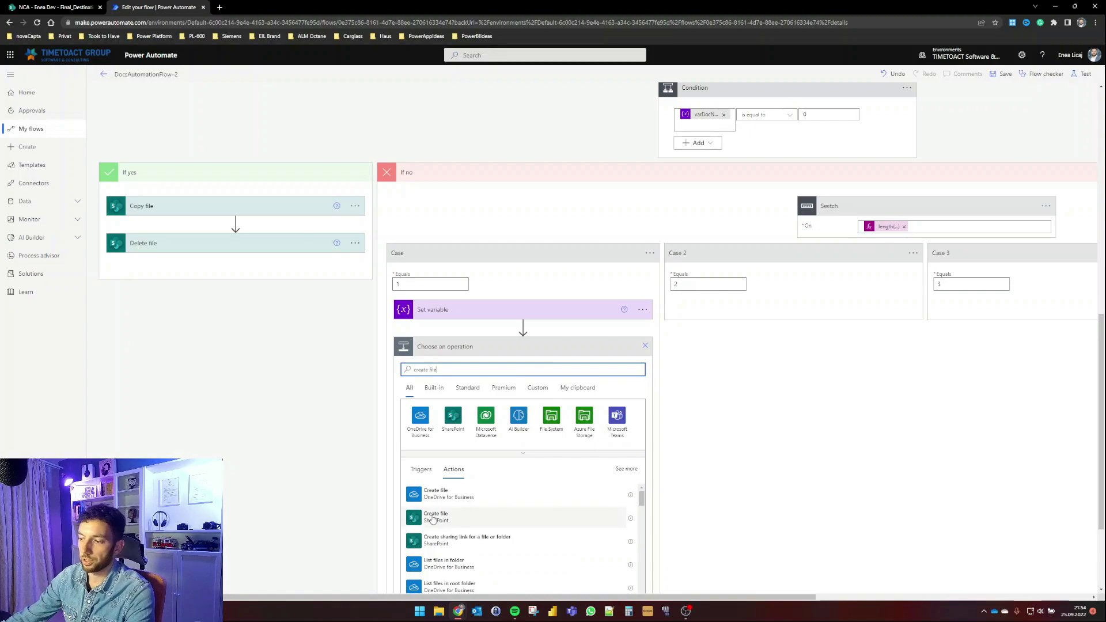
pyautogui.click(206, 207)
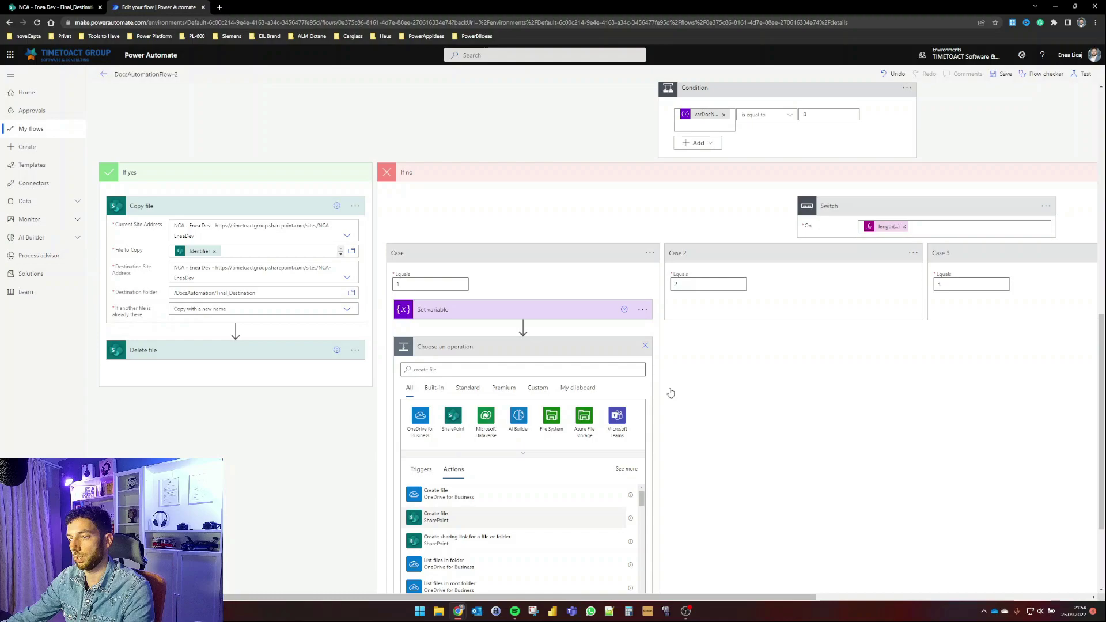
pyautogui.click(446, 522)
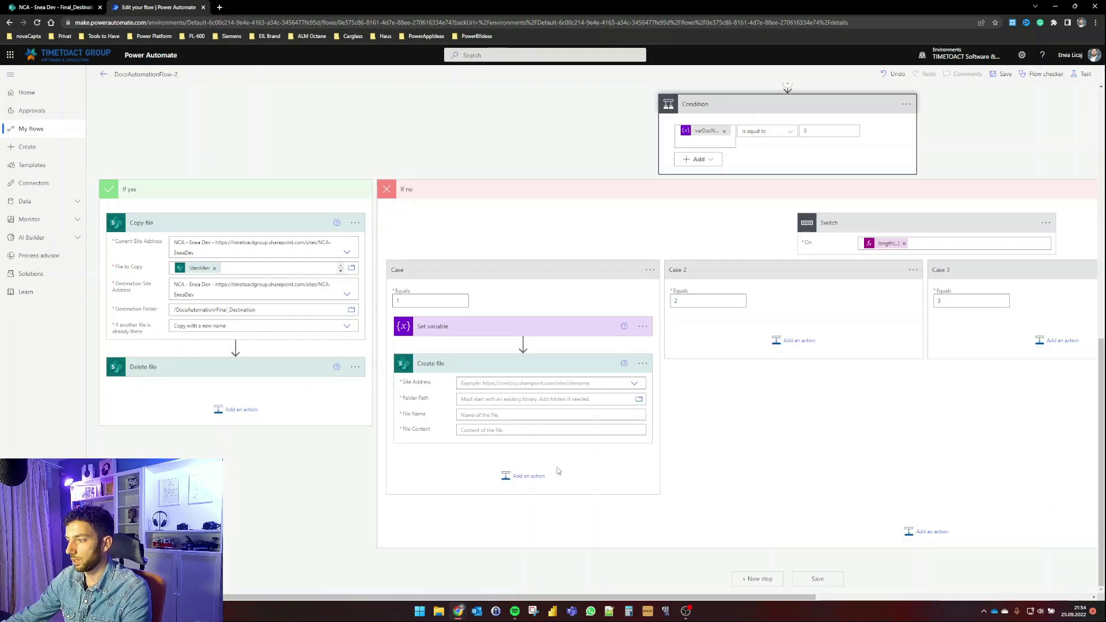
# Step: Set the Create file action's site address to the same site as Copy file and its folder path to /DocsAutomation/Final_Destination
pyautogui.click(518, 383)
pyautogui.click(486, 430)
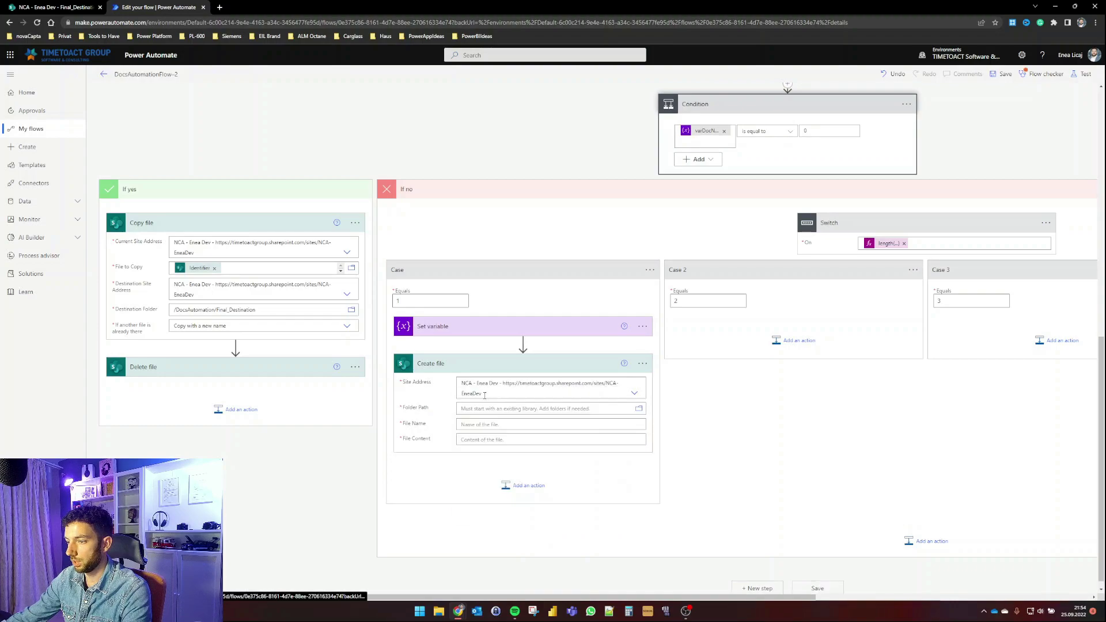
pyautogui.click(637, 409)
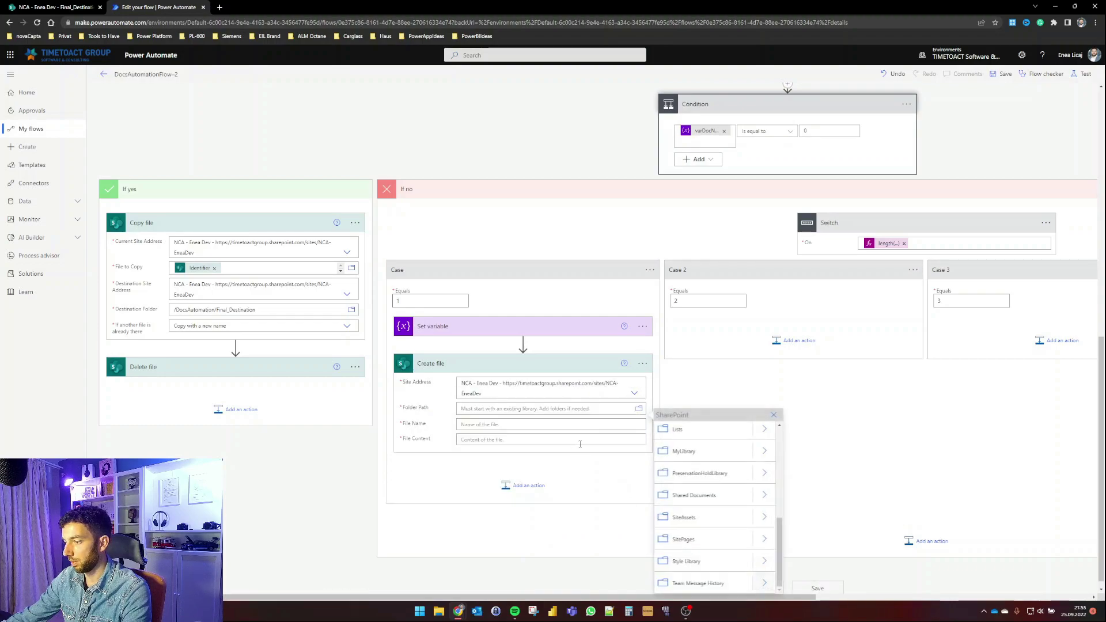
pyautogui.click(760, 566)
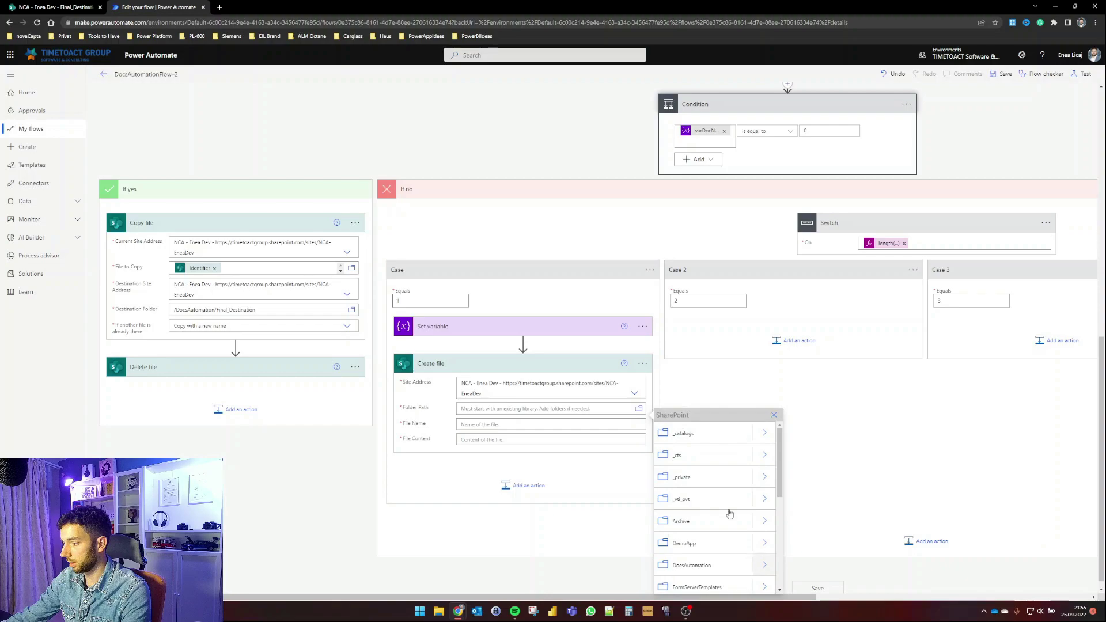
pyautogui.click(728, 456)
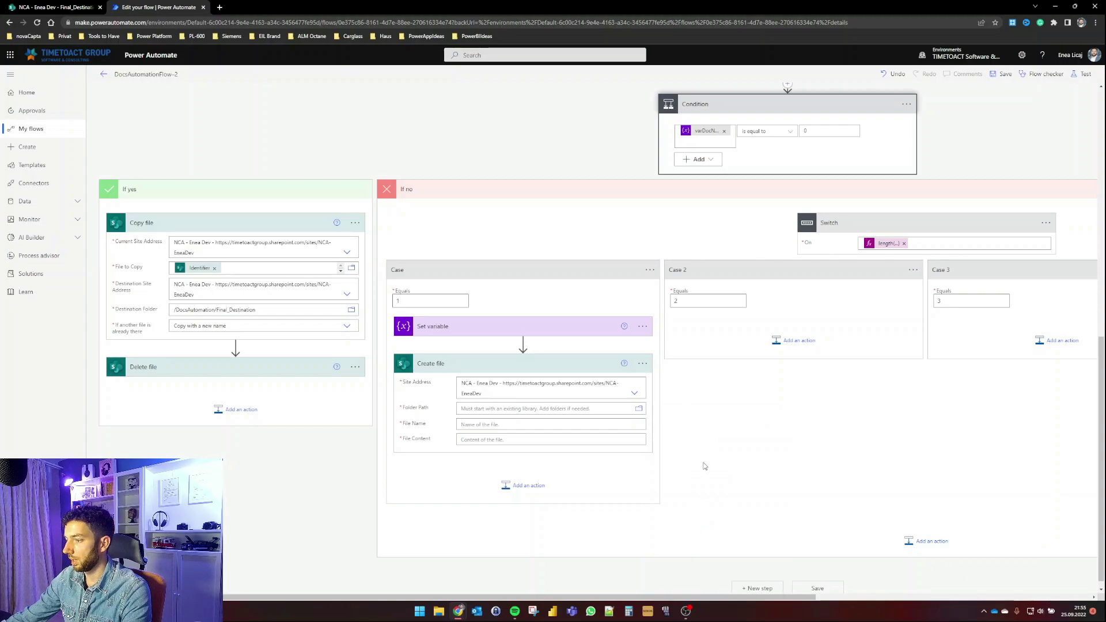
# Step: Build the Create file action's file name from the Compose - GetFileNameOnly outputs followed by varFinalDocNumber
pyautogui.click(484, 433)
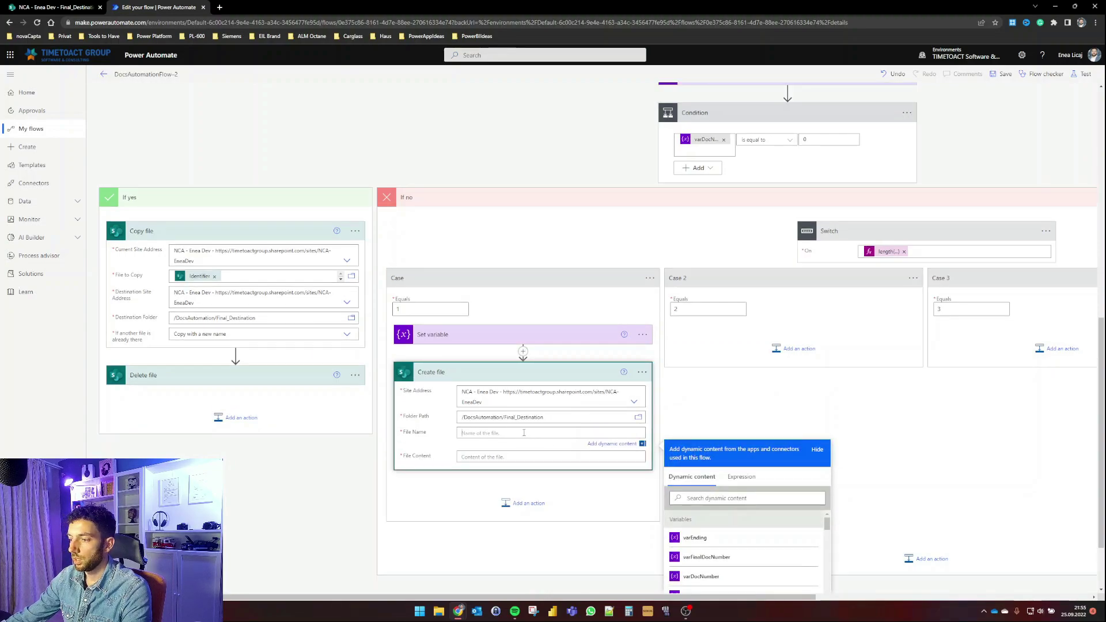
pyautogui.scroll(-5, 720, 503)
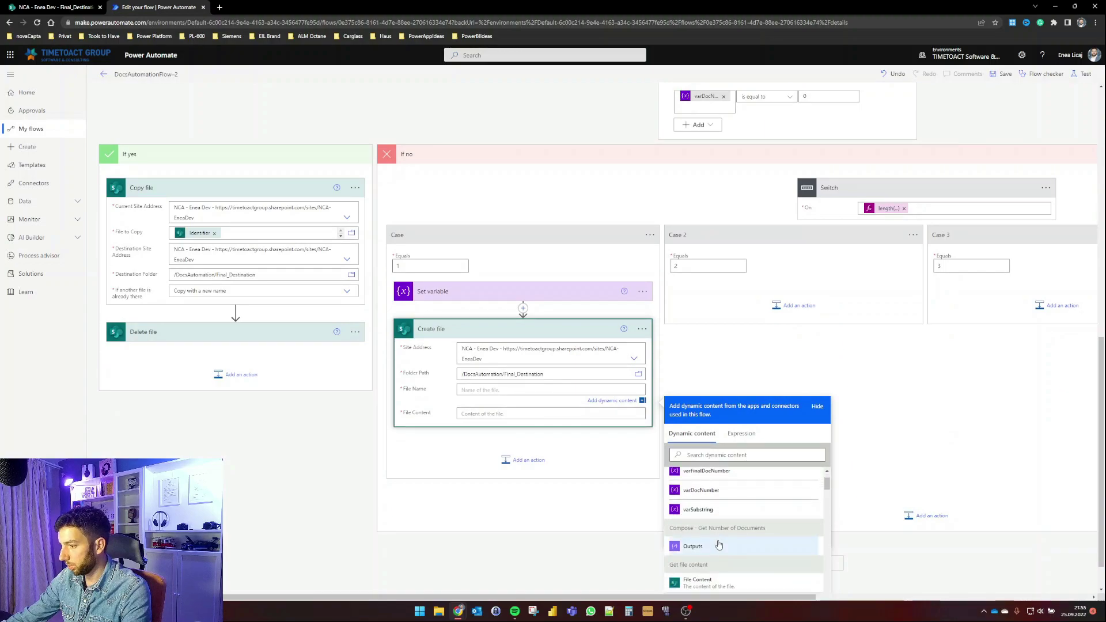
pyautogui.scroll(-8, 720, 541)
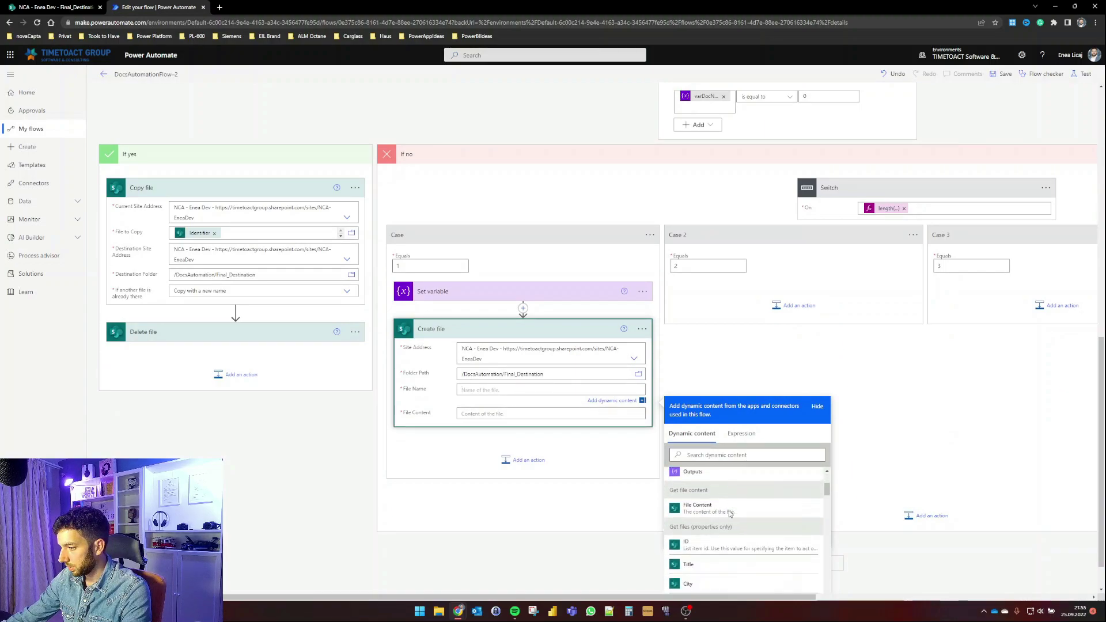
pyautogui.scroll(-6, 729, 513)
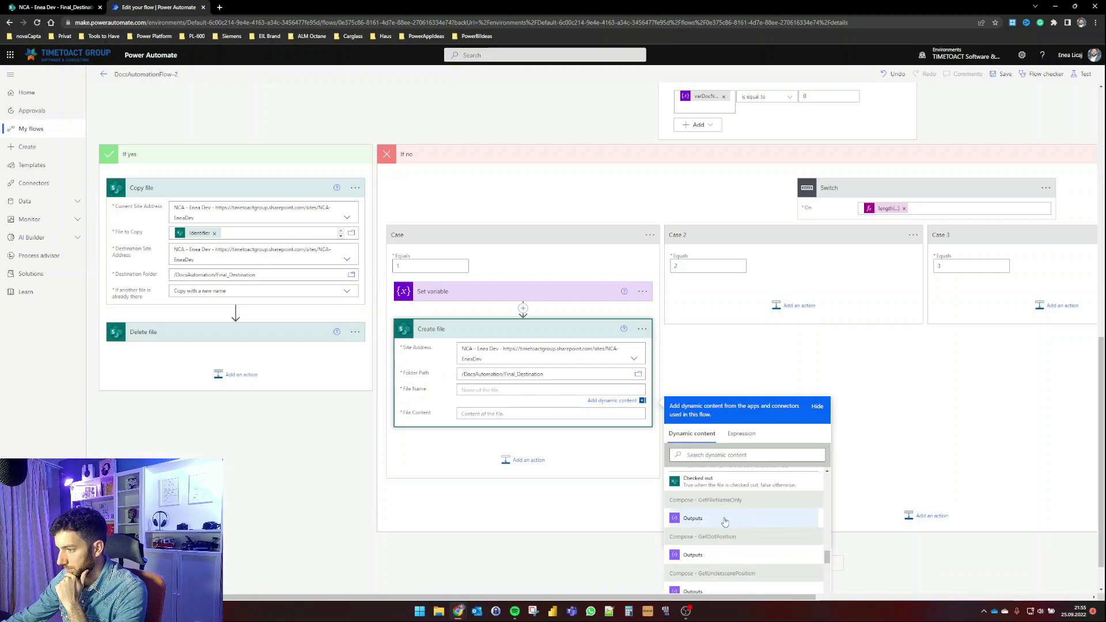
pyautogui.click(696, 518)
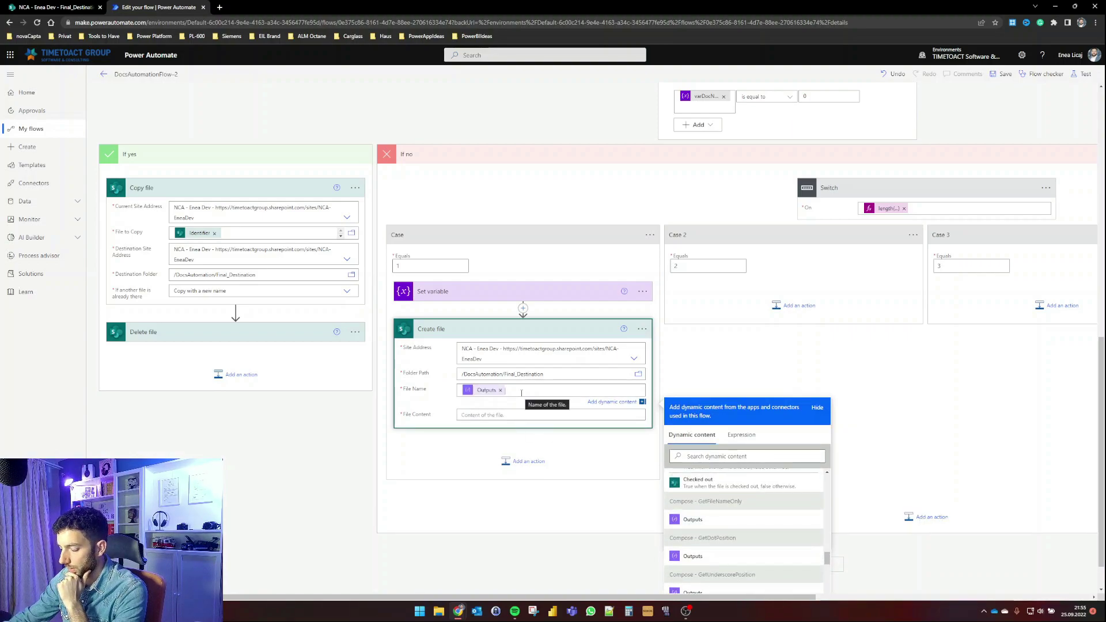
pyautogui.click(55, 7)
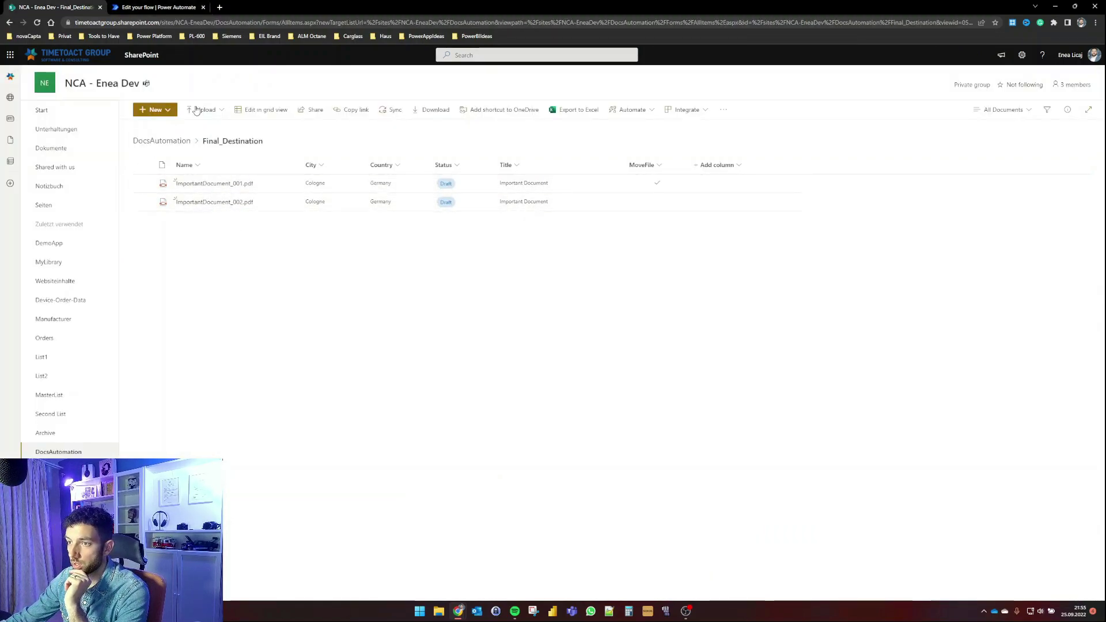
pyautogui.click(151, 6)
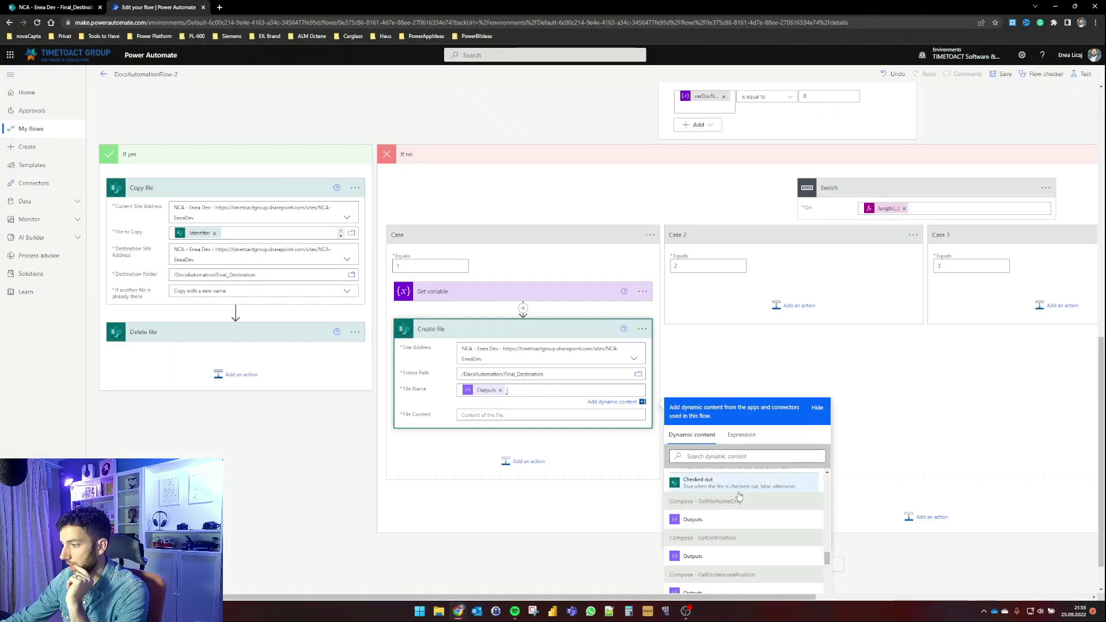
pyautogui.scroll(10, 739, 496)
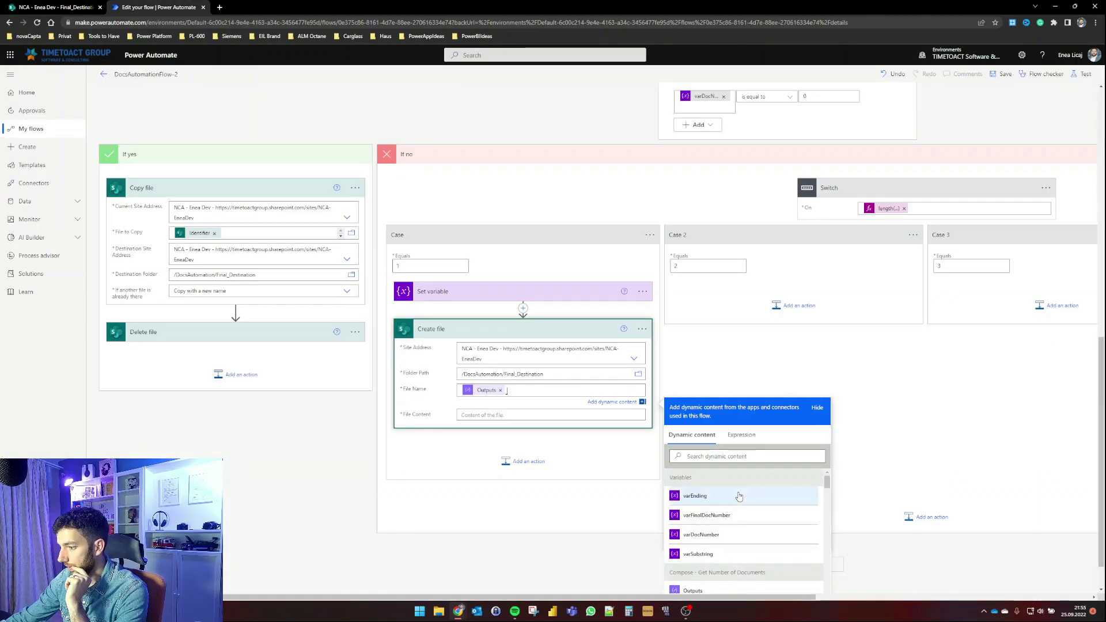
pyautogui.click(708, 515)
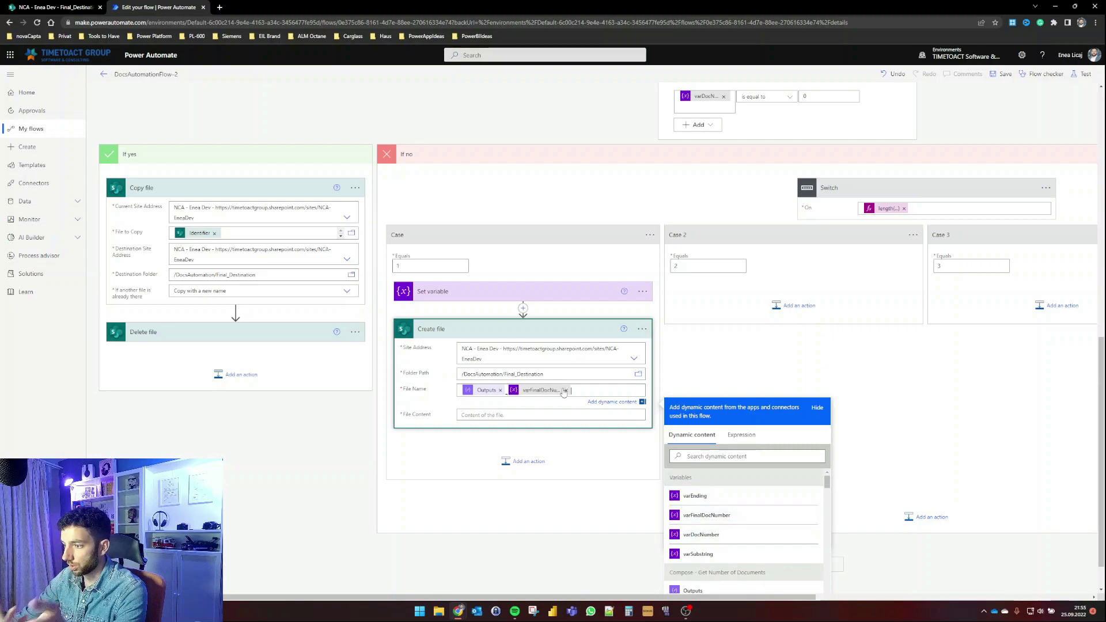
# Step: Rename the Set variable action in case 1 as Set variable - varFinalDocNumber
pyautogui.click(642, 291)
pyautogui.click(641, 315)
pyautogui.click(679, 330)
pyautogui.write('- varFinal')
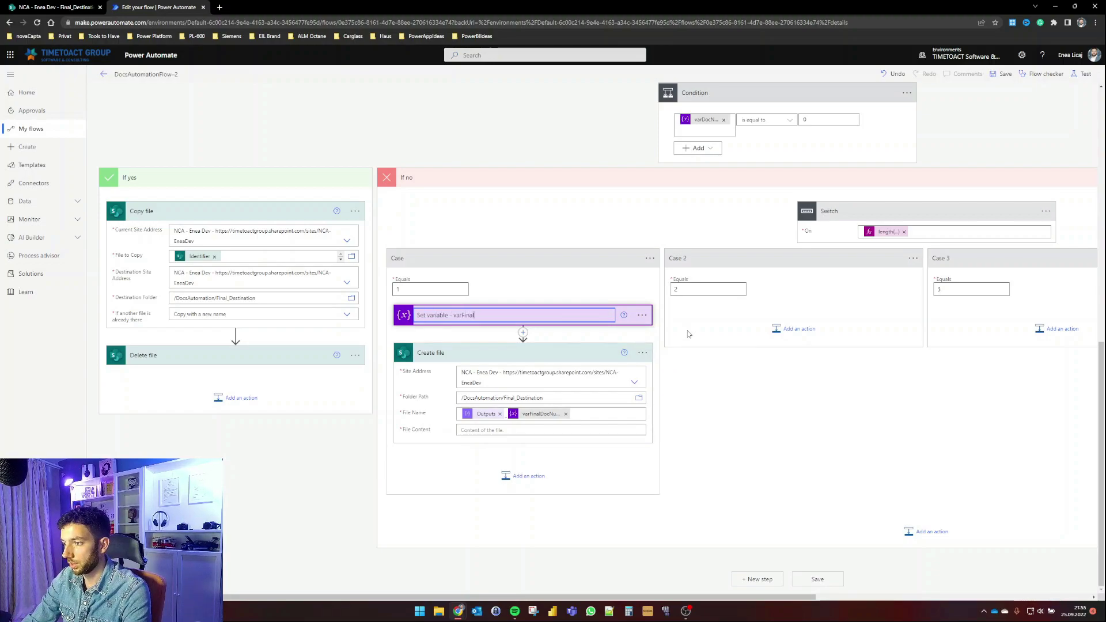
pyautogui.write('DocNumber')
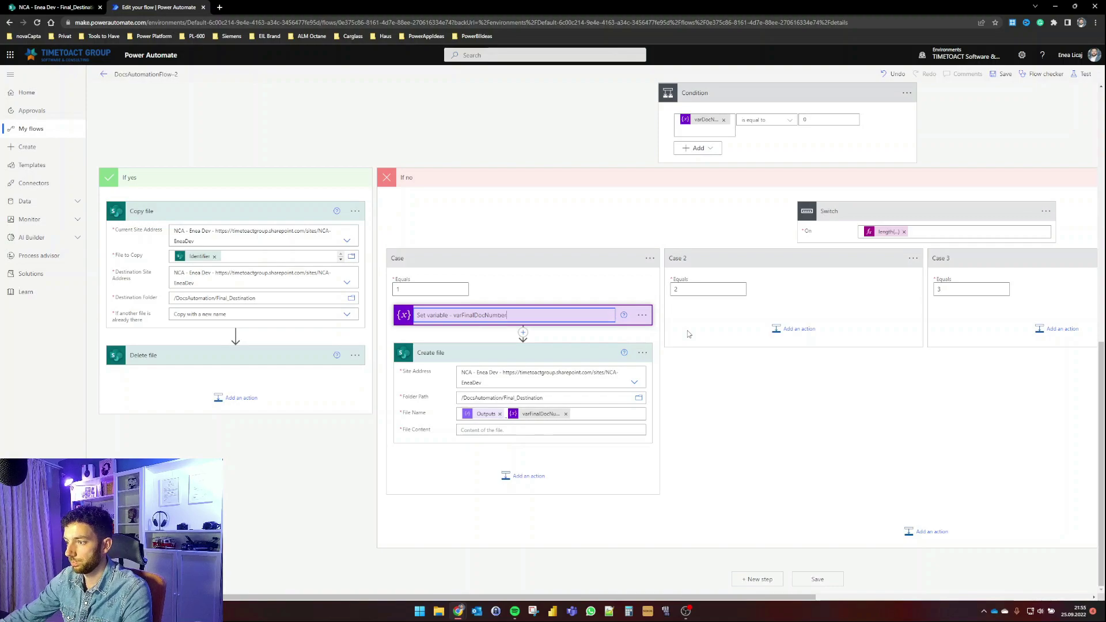
# Step: Append varEnding to the Create file action's file name and fill its file content with File Content from Get file content
pyautogui.click(577, 415)
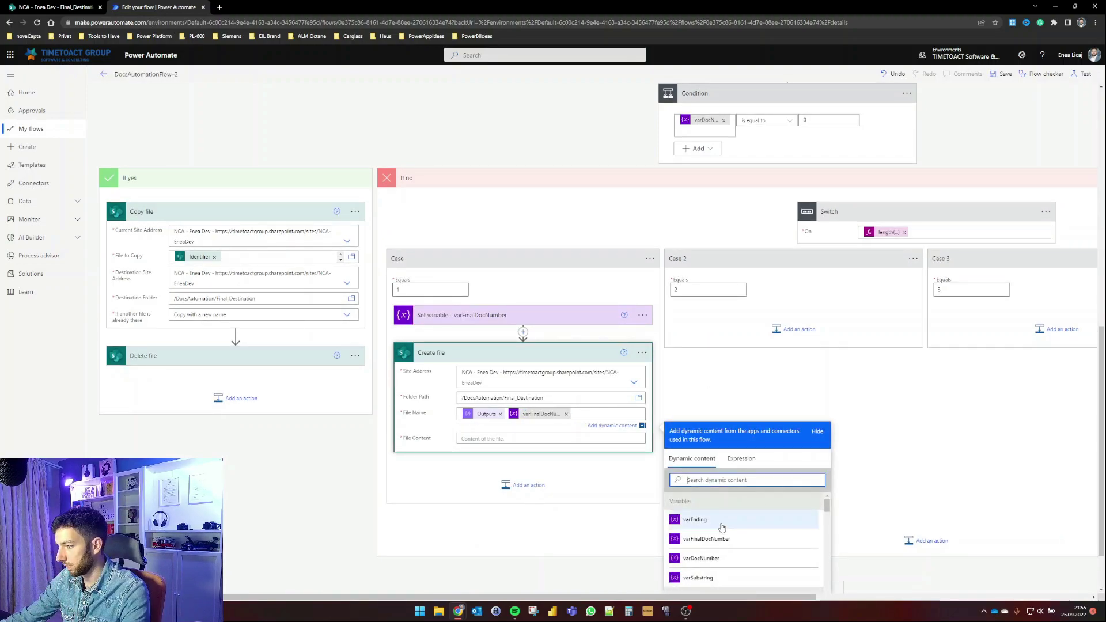
pyautogui.click(703, 520)
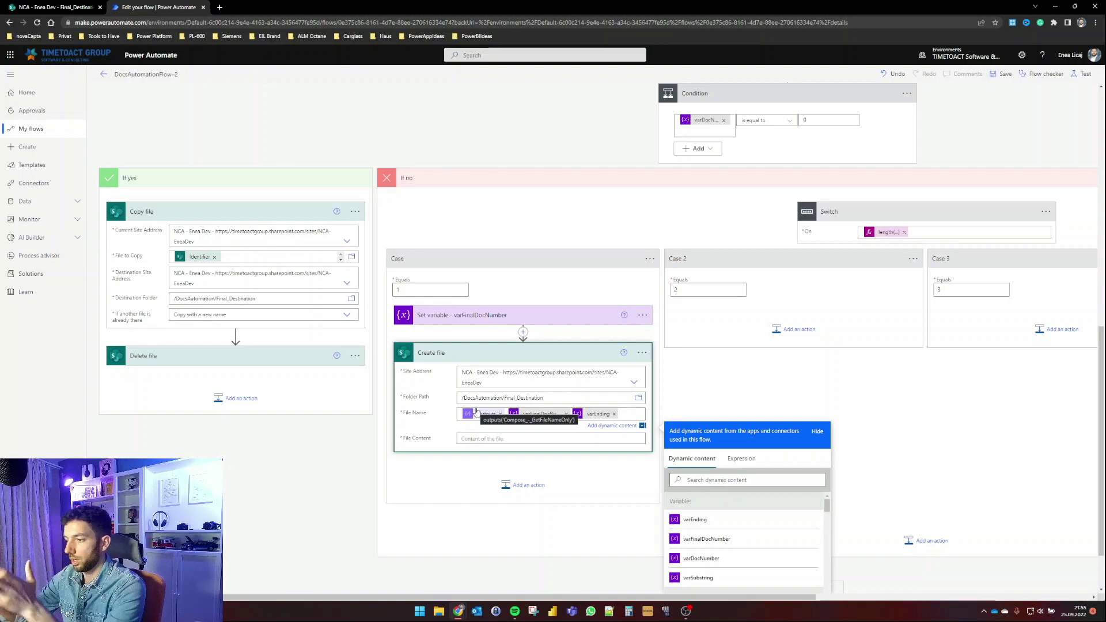
pyautogui.scroll(5, 590, 364)
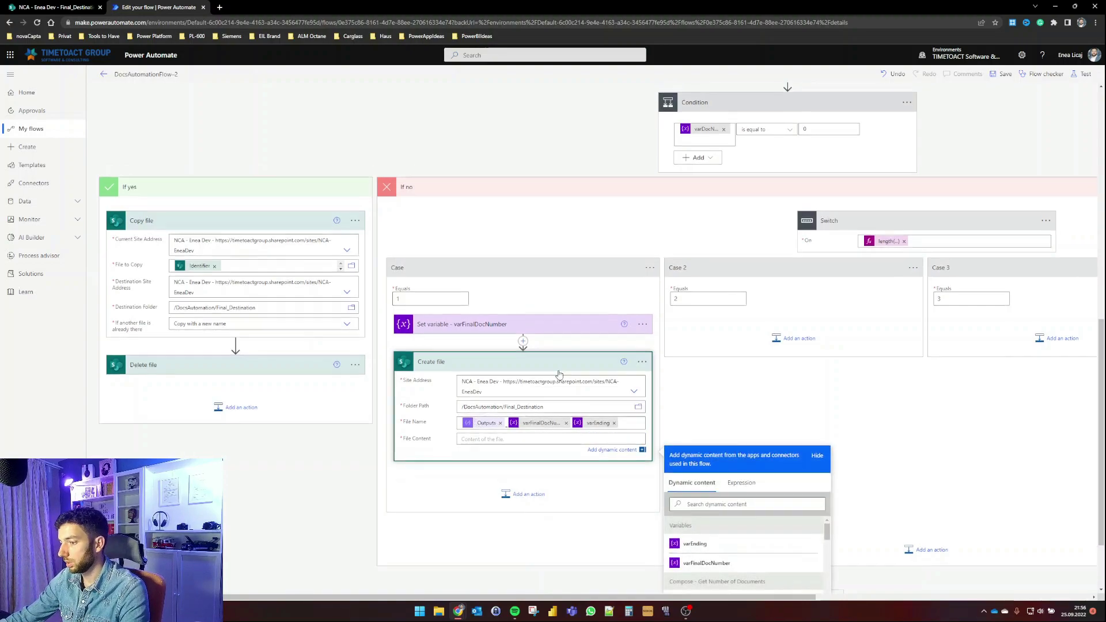
pyautogui.scroll(-6, 627, 391)
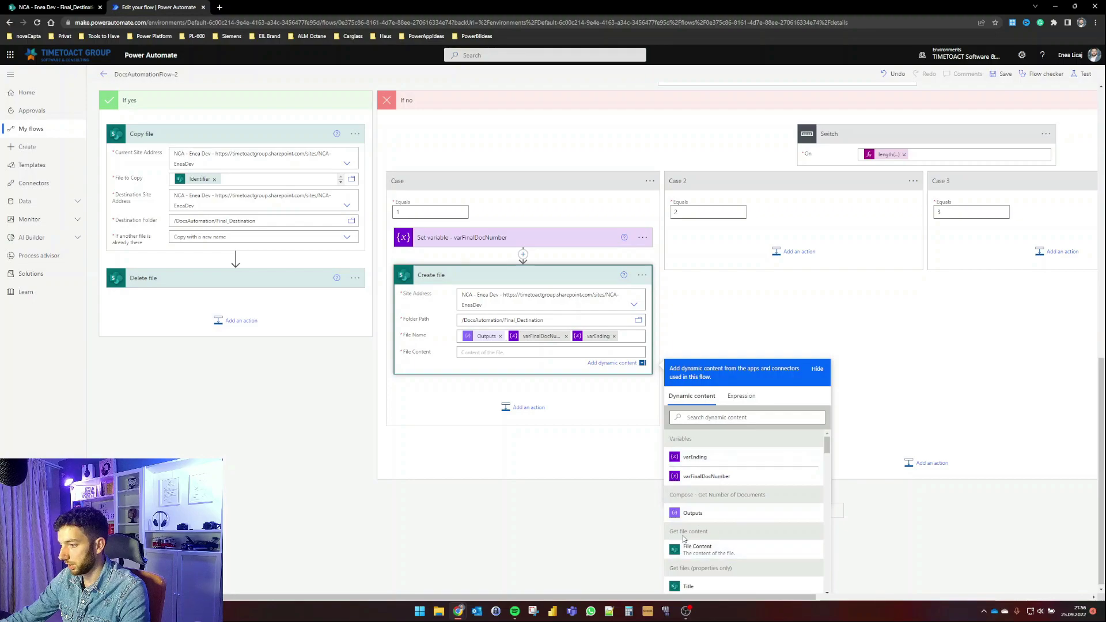
pyautogui.click(704, 549)
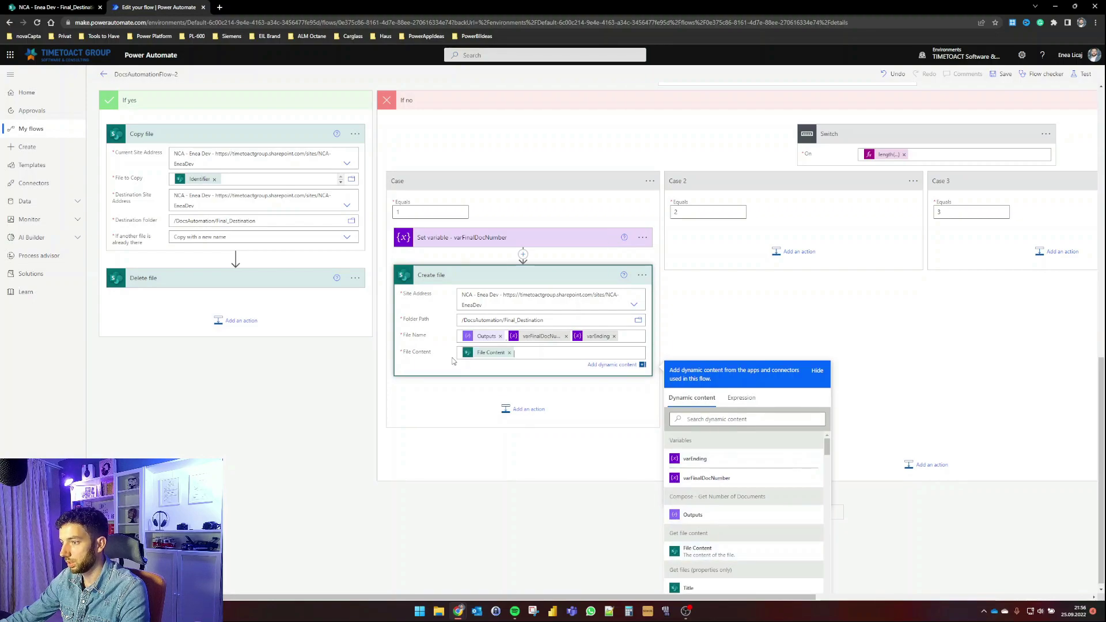
# Step: Review the metadata columns of the existing files in the SharePoint Final_Destination folder, and return to the flow
pyautogui.click(588, 275)
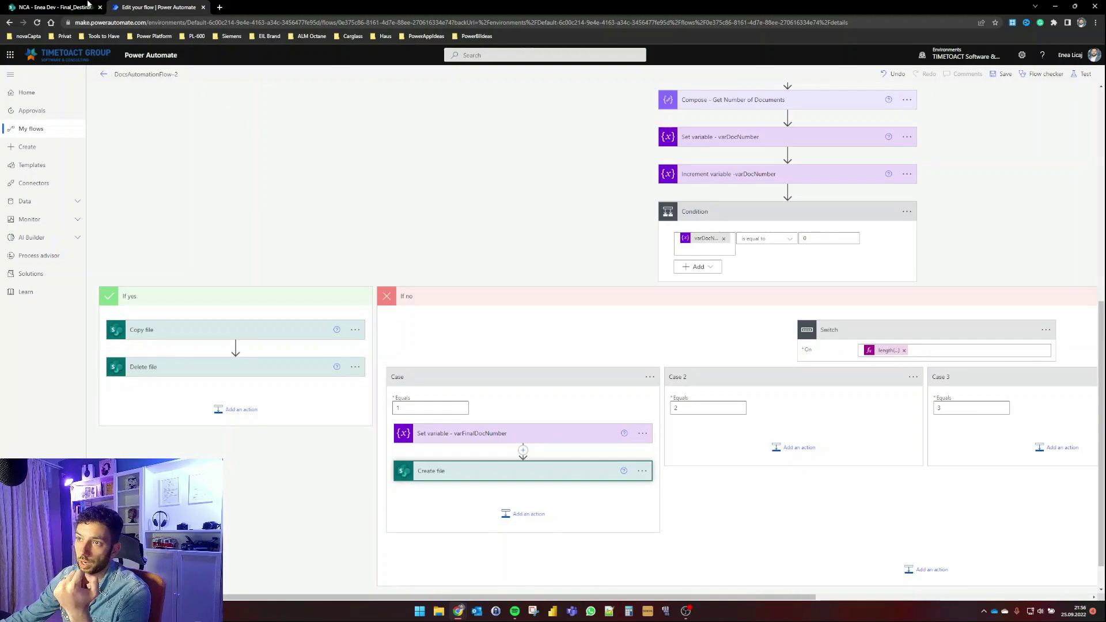
pyautogui.click(74, 9)
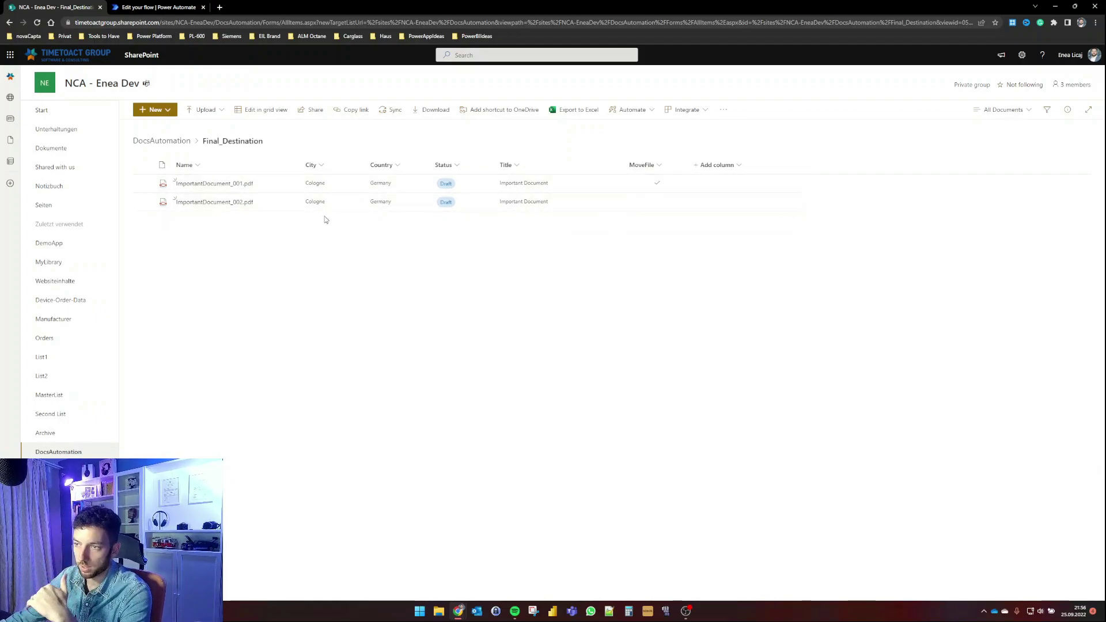
pyautogui.hotkey('ctrl', 'Tab')
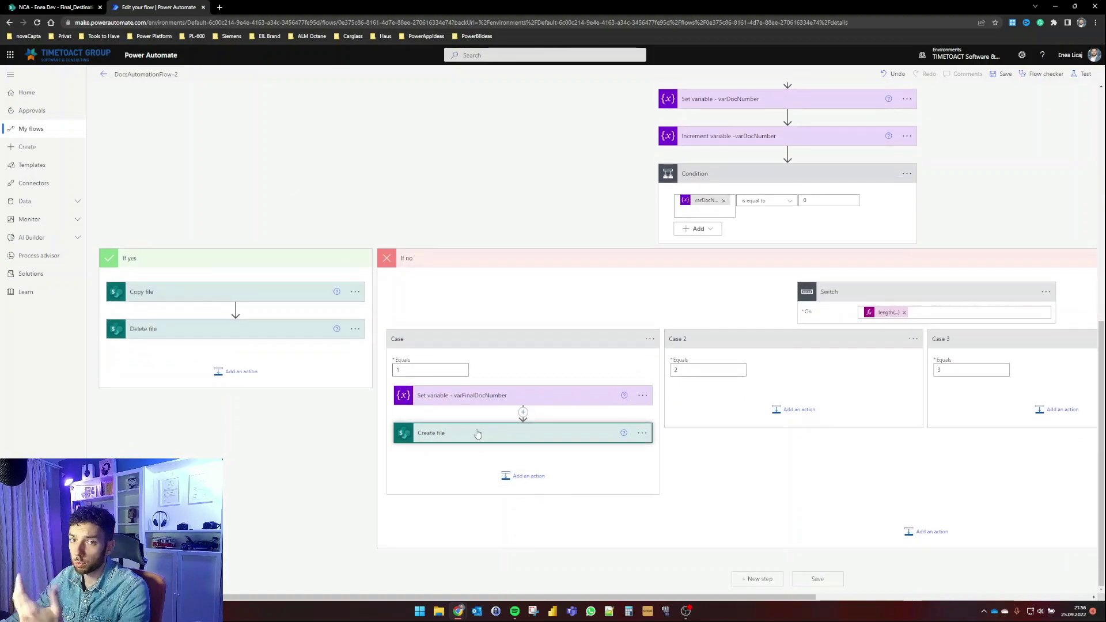
# Step: Add a SharePoint Update file properties action below Create file in case 1 of the Switch
pyautogui.click(538, 480)
pyautogui.scroll(-3, 251, 444)
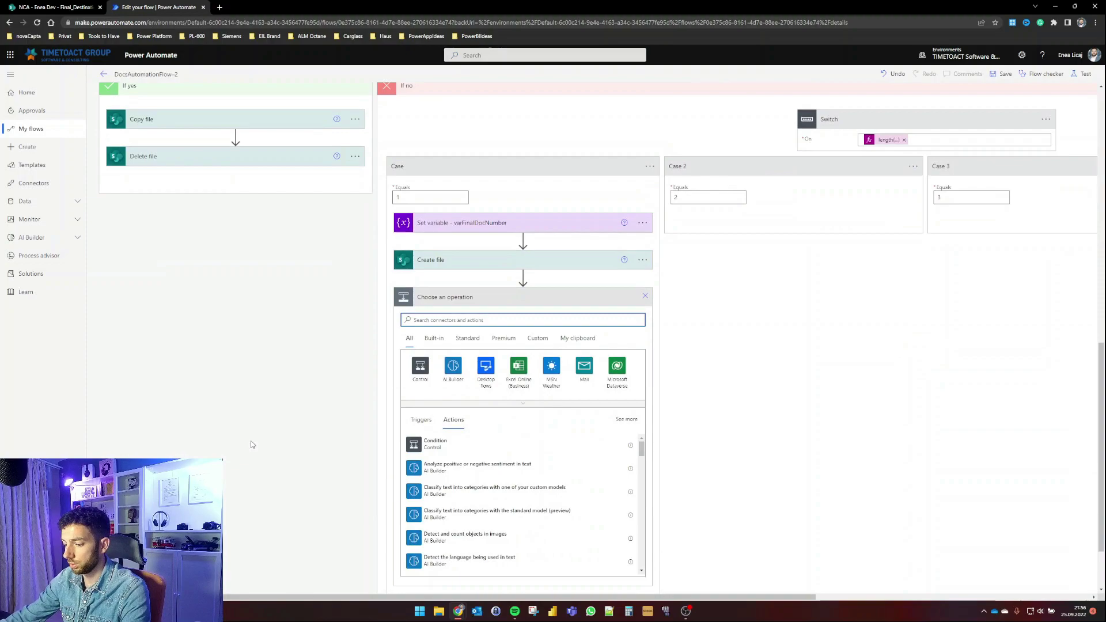
pyautogui.write('up')
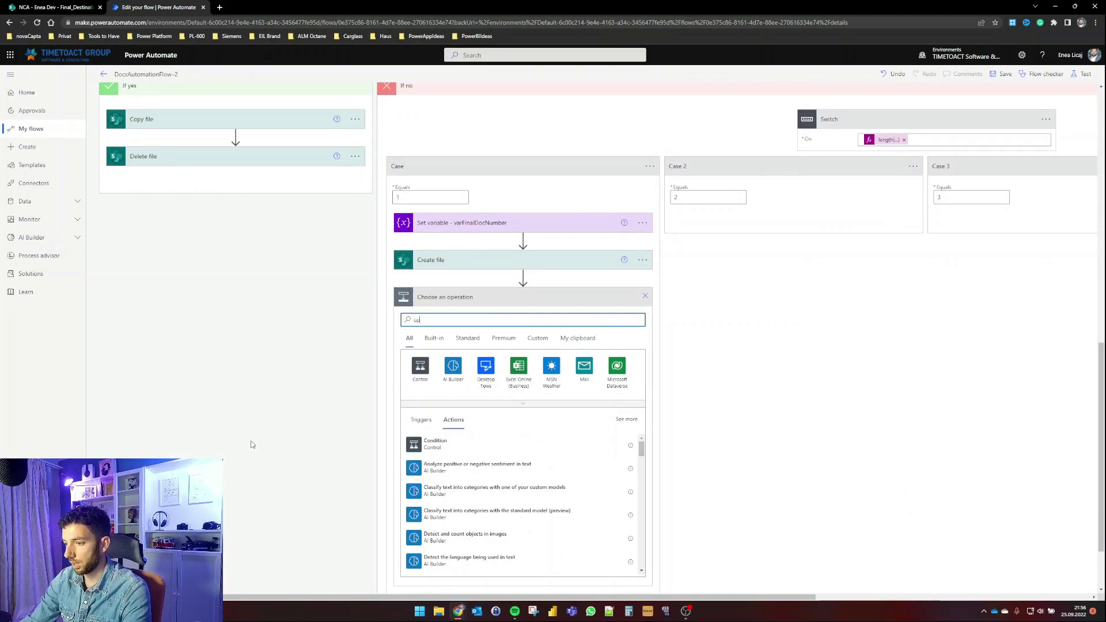
pyautogui.write('date file prop')
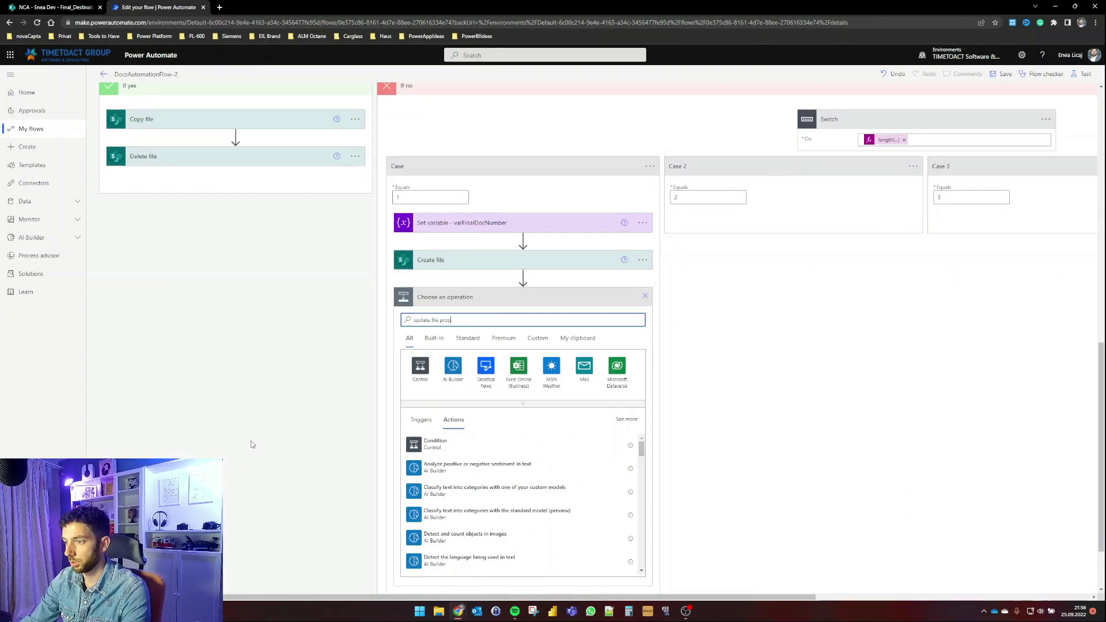
pyautogui.click(460, 399)
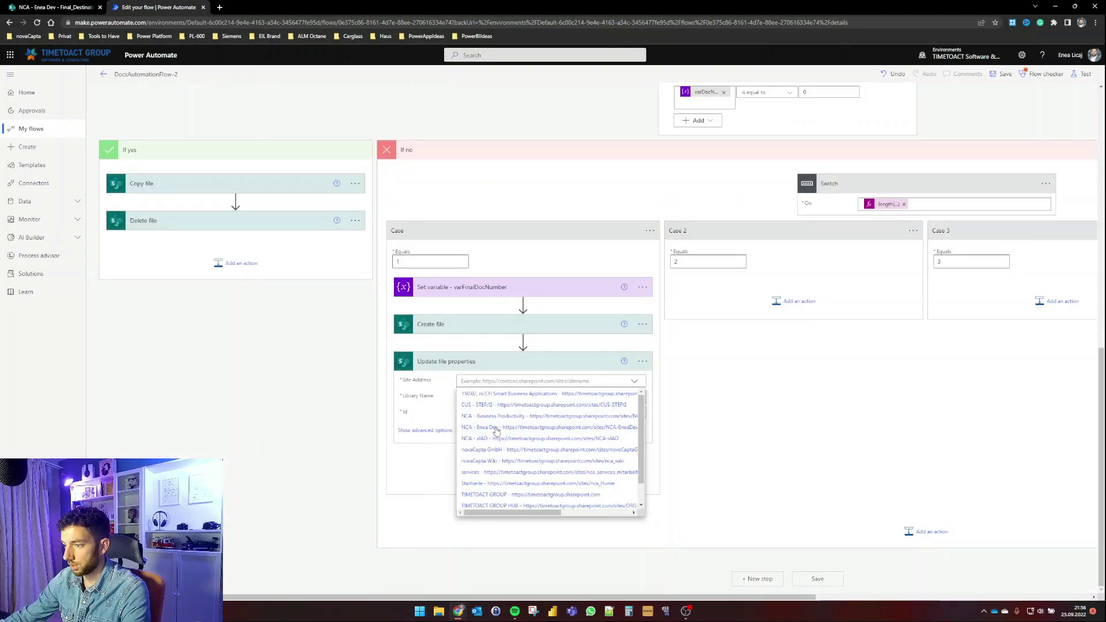
# Step: Set Update file properties to the same site as Create file, the DocsAutomation library, and the ItemId from Create file as its Id
pyautogui.click(487, 427)
pyautogui.click(635, 408)
pyautogui.click(483, 448)
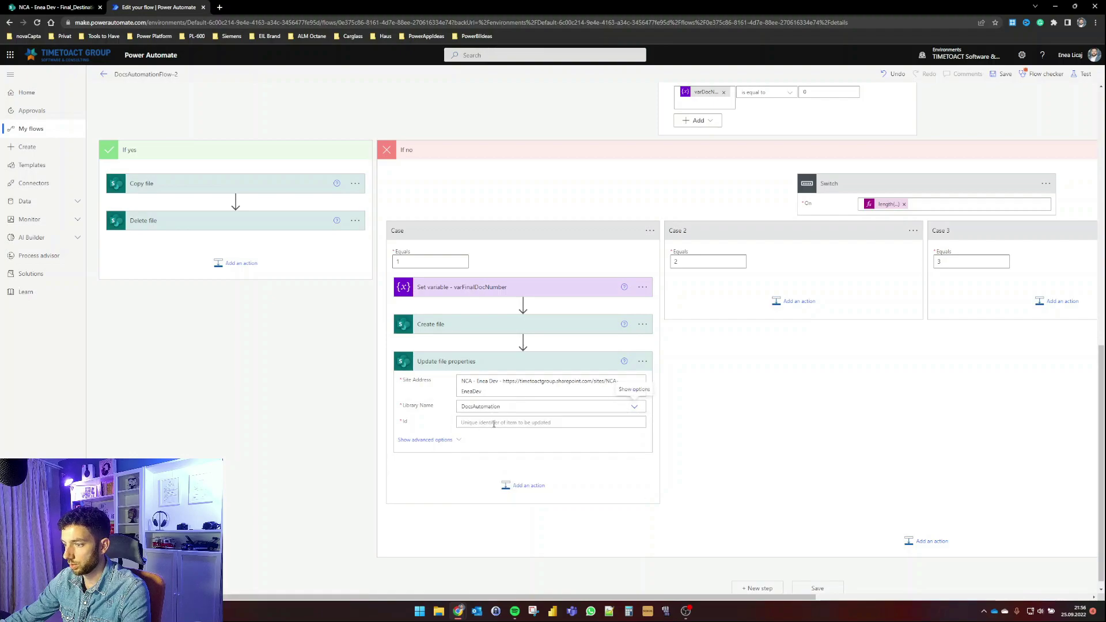
pyautogui.click(492, 423)
pyautogui.click(747, 443)
pyautogui.write('id')
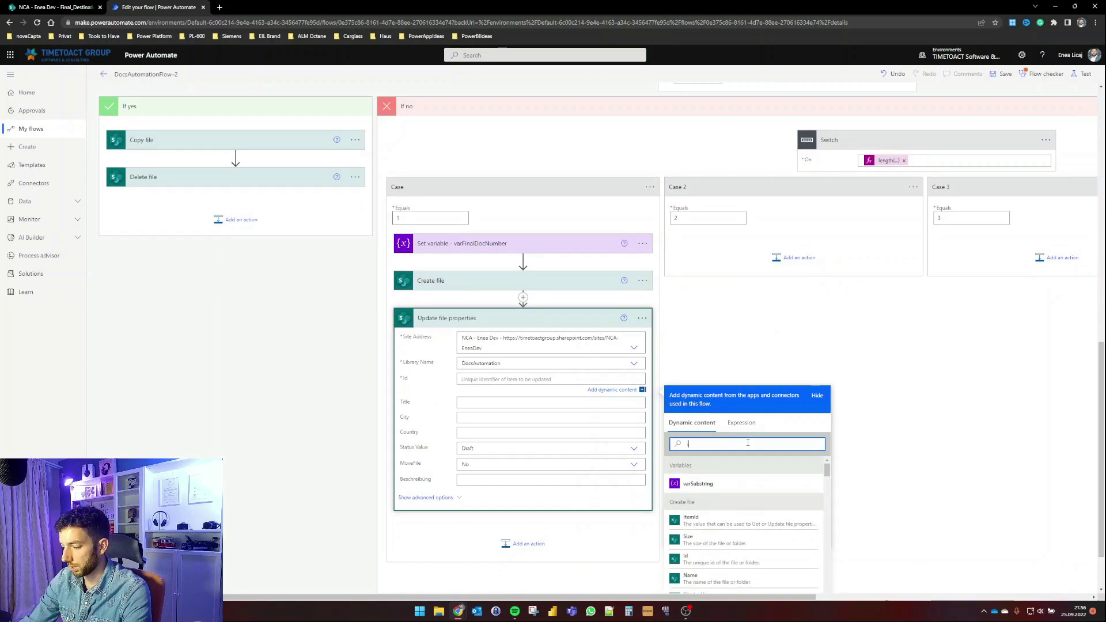
pyautogui.scroll(-1, 944, 507)
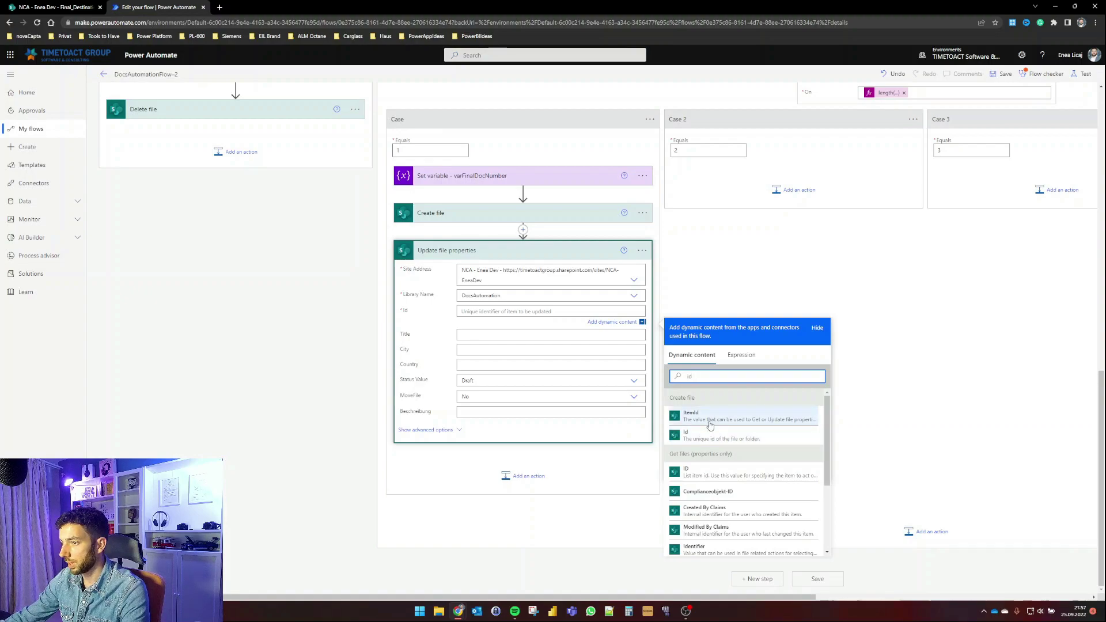
pyautogui.click(710, 426)
# Step: Search the dynamic content for title to fill the Title field of Update file properties
pyautogui.click(475, 333)
pyautogui.click(728, 399)
pyautogui.write('title')
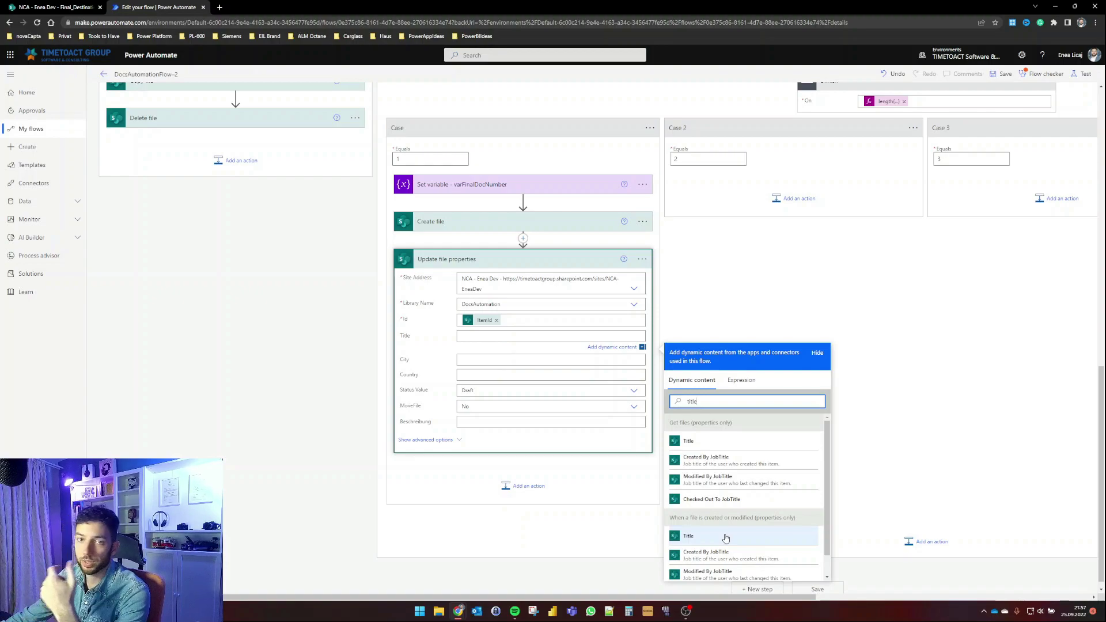
# Step: Compare the file metadata in the SharePoint Docs_Upload_Folder and Final_Destination folders, and return to the flow
pyautogui.click(55, 6)
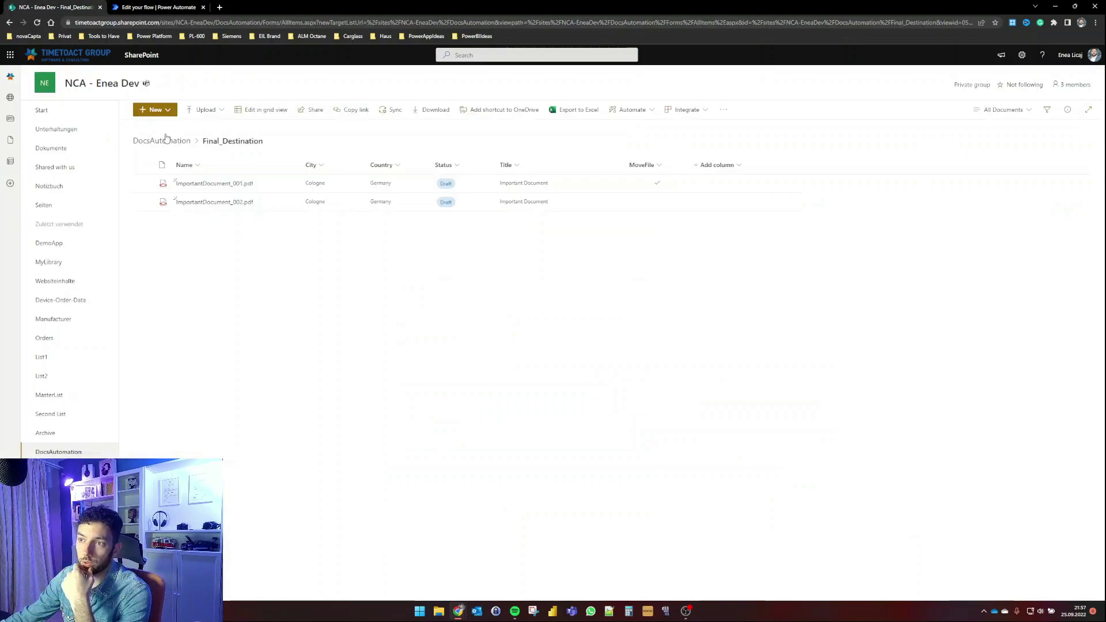
pyautogui.click(163, 141)
pyautogui.click(202, 188)
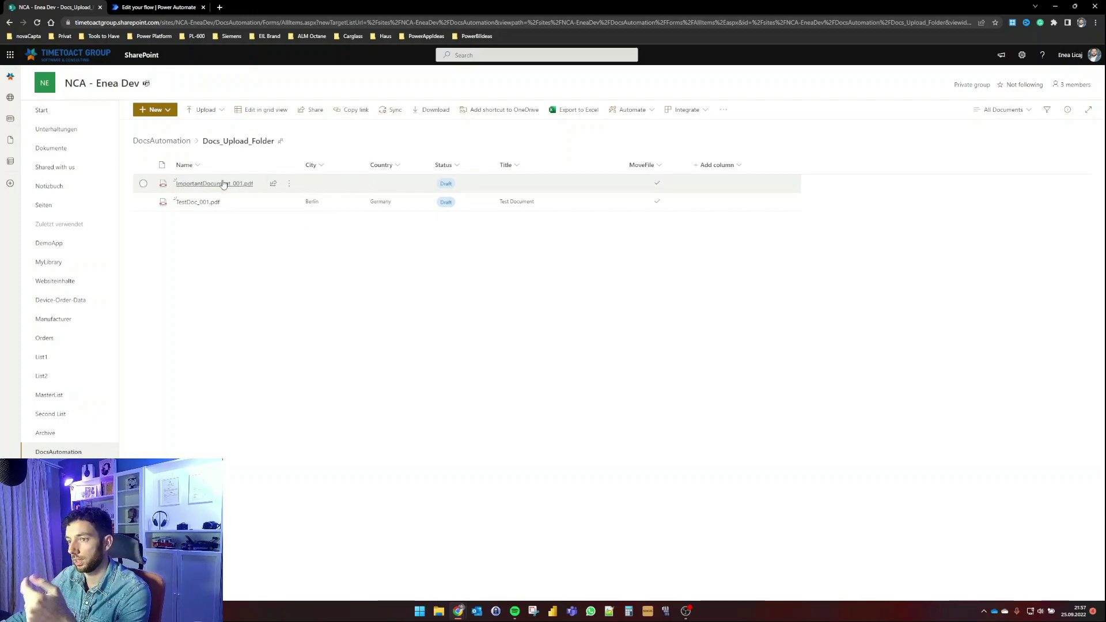
pyautogui.moveTo(223, 184)
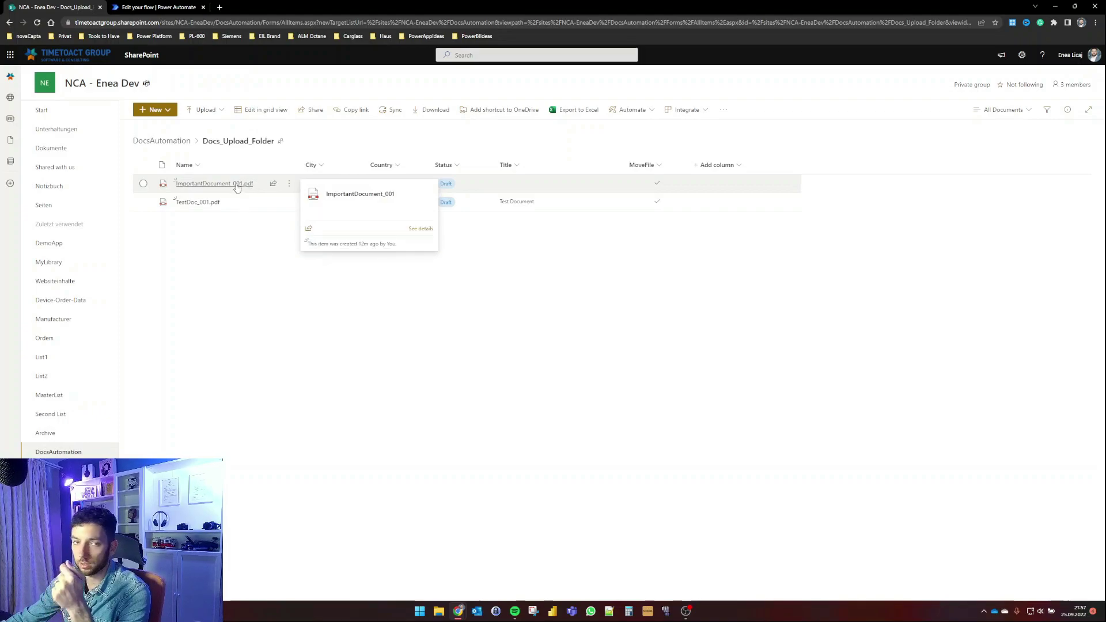
pyautogui.click(162, 141)
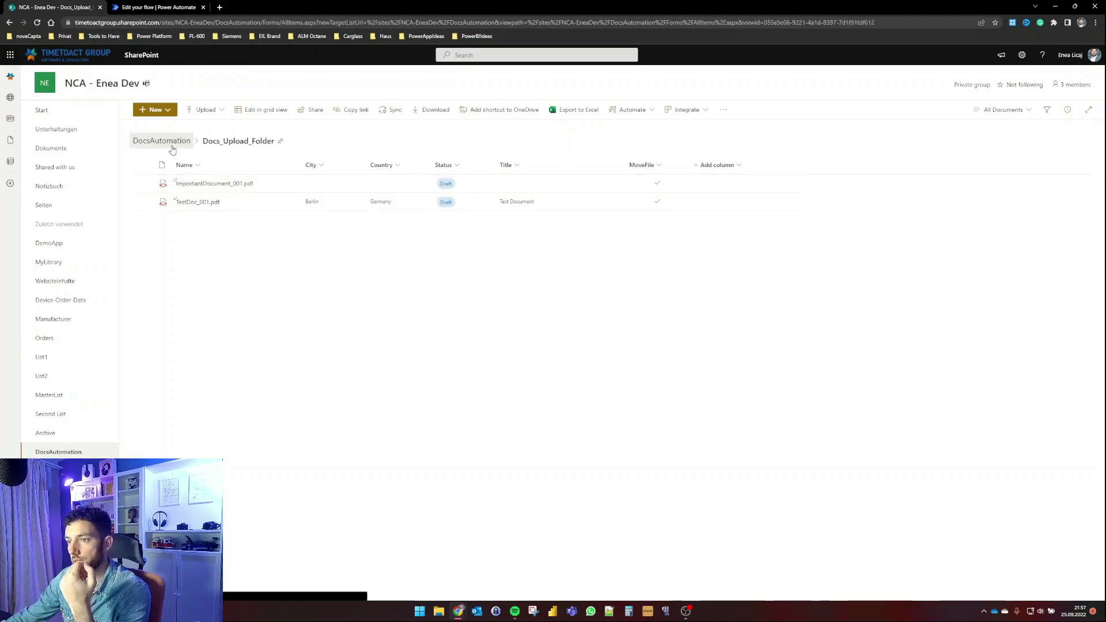
pyautogui.click(202, 201)
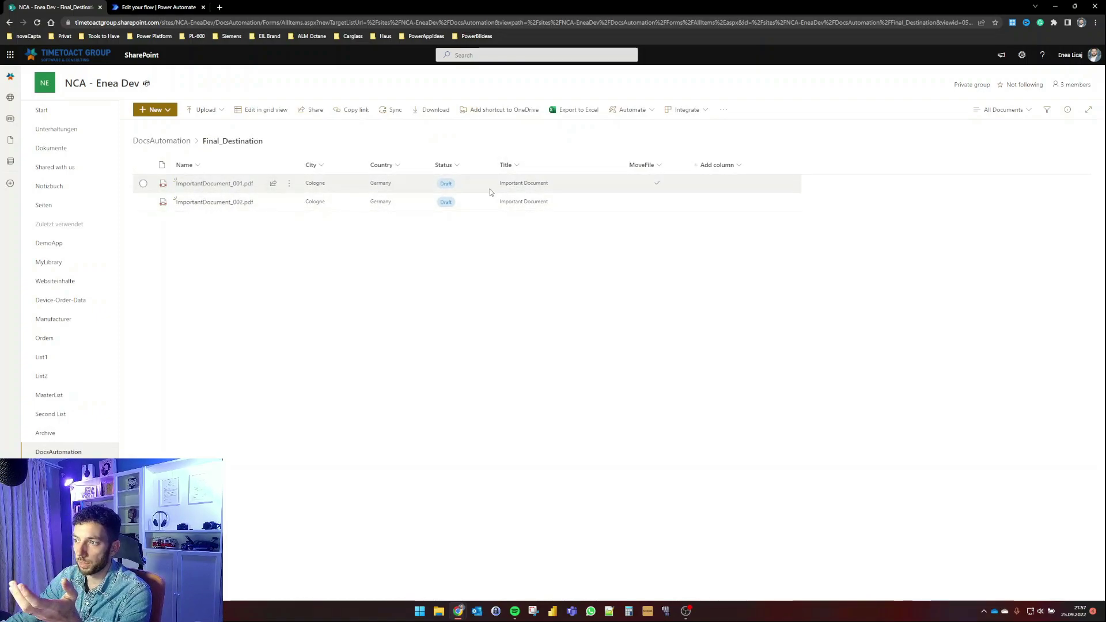
pyautogui.click(155, 7)
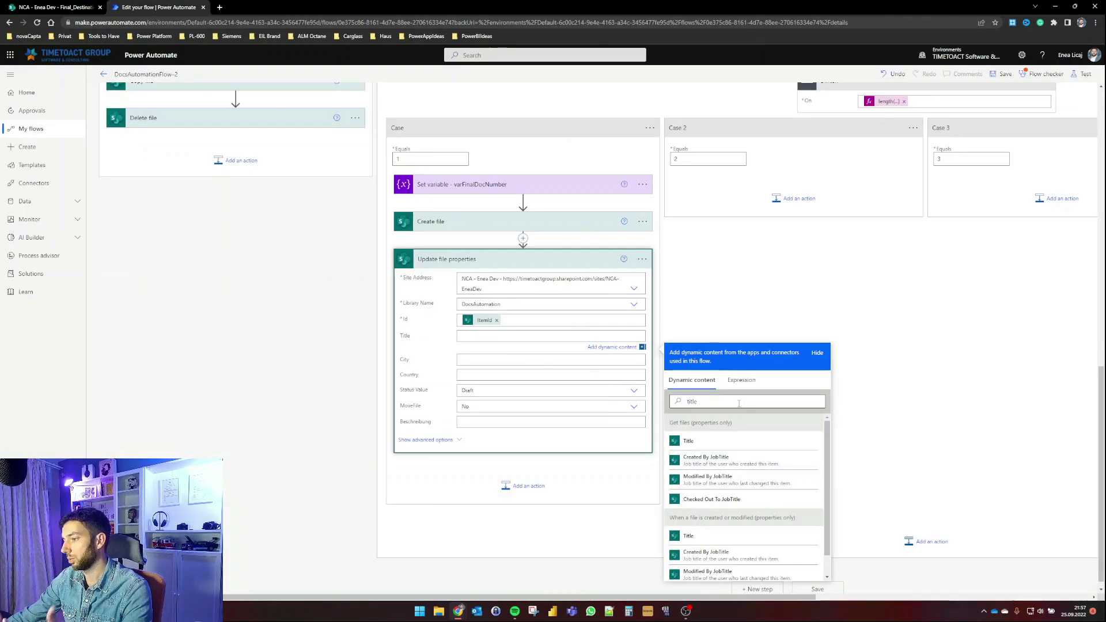
# Step: Fill the Title and City fields of Update file properties with Title and City from Get files (properties only)
pyautogui.click(717, 441)
pyautogui.click(479, 383)
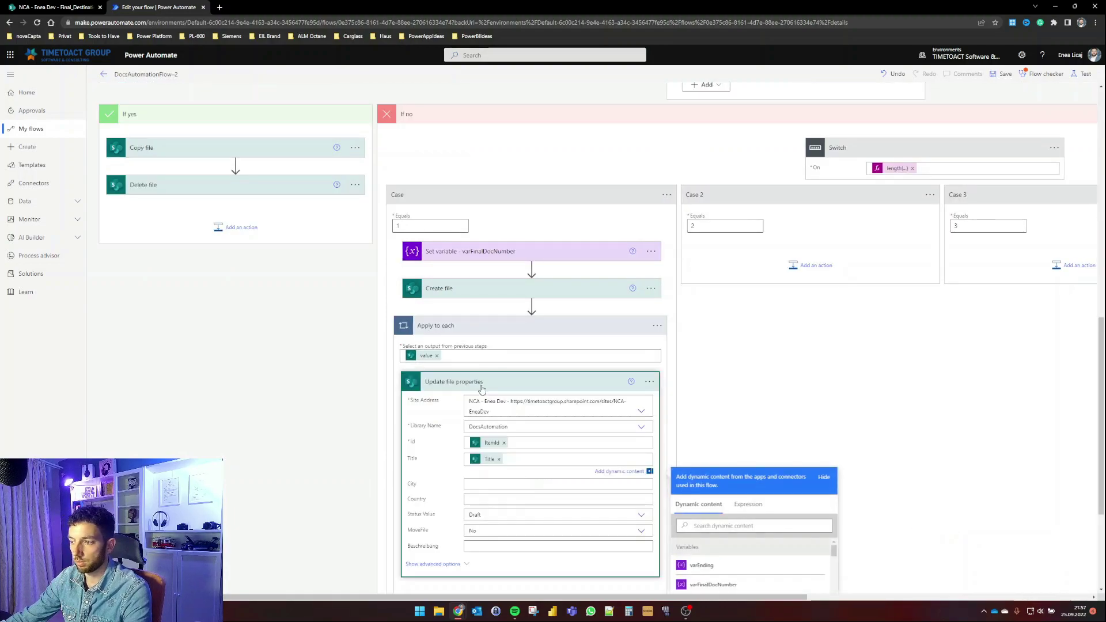
pyautogui.scroll(-2, 507, 403)
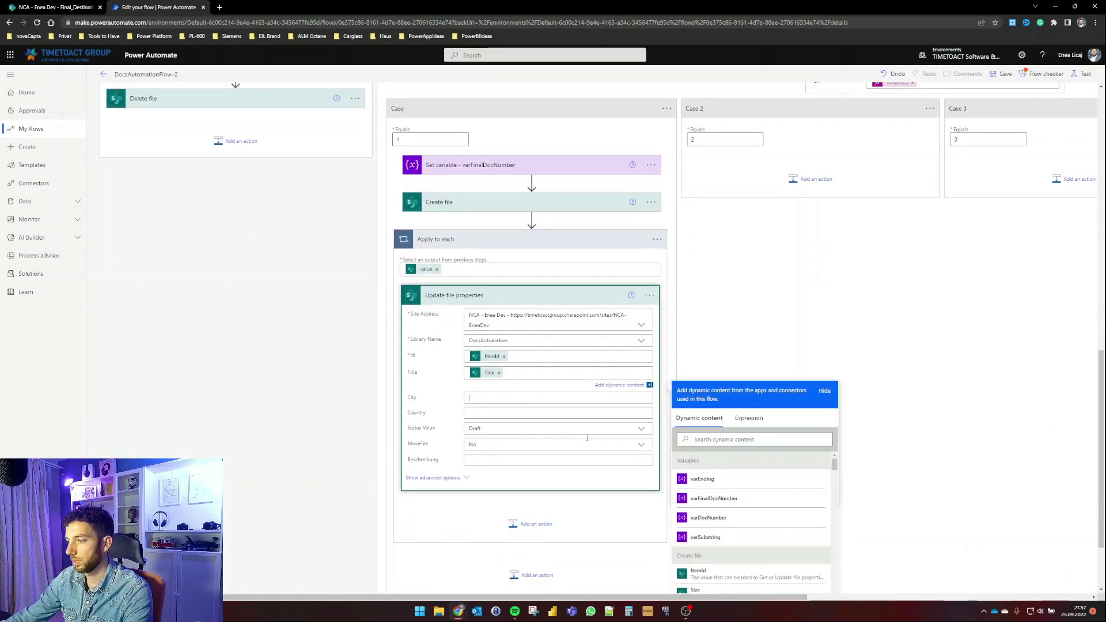
pyautogui.click(753, 461)
pyautogui.write('city')
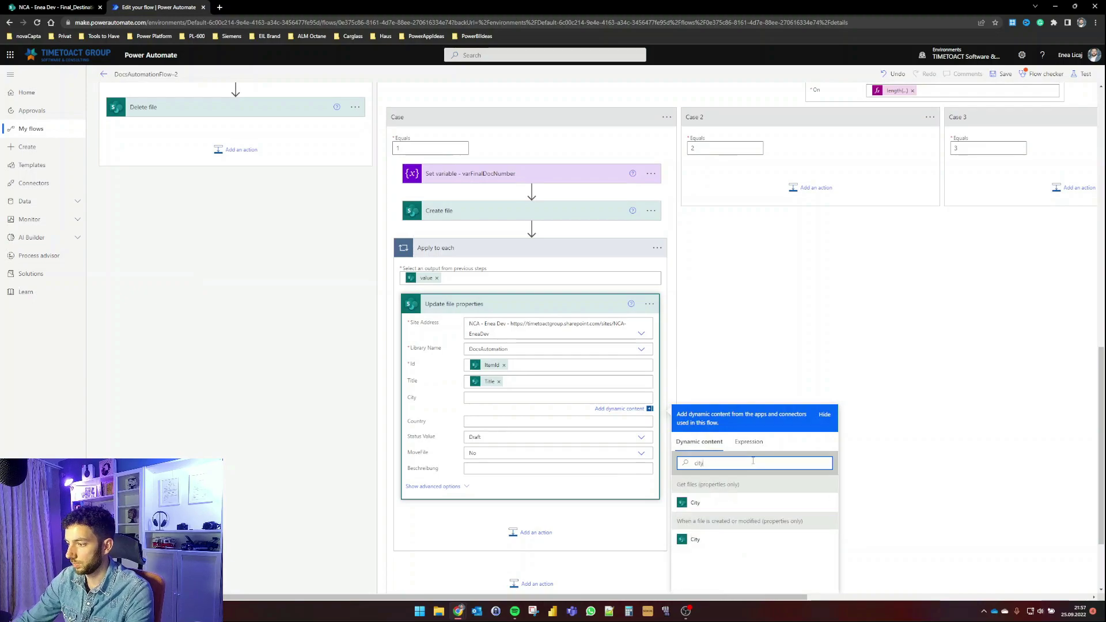
pyautogui.click(749, 503)
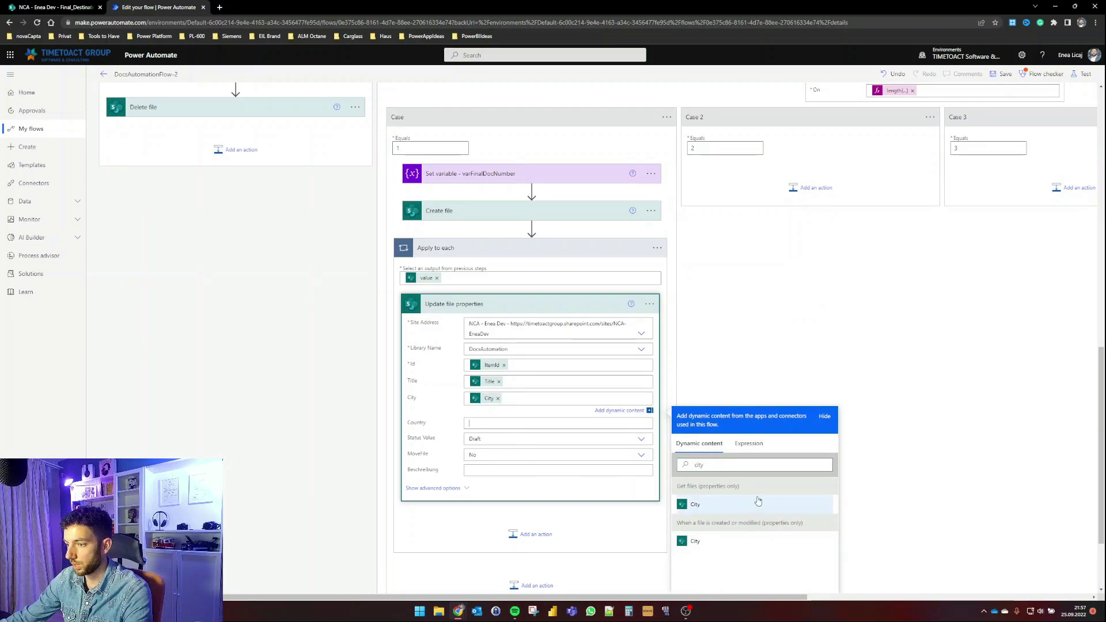
# Step: Fill the Country and Status Value fields of Update file properties with Country and Status Value from Get files (properties only)
pyautogui.click(764, 487)
pyautogui.write('countr')
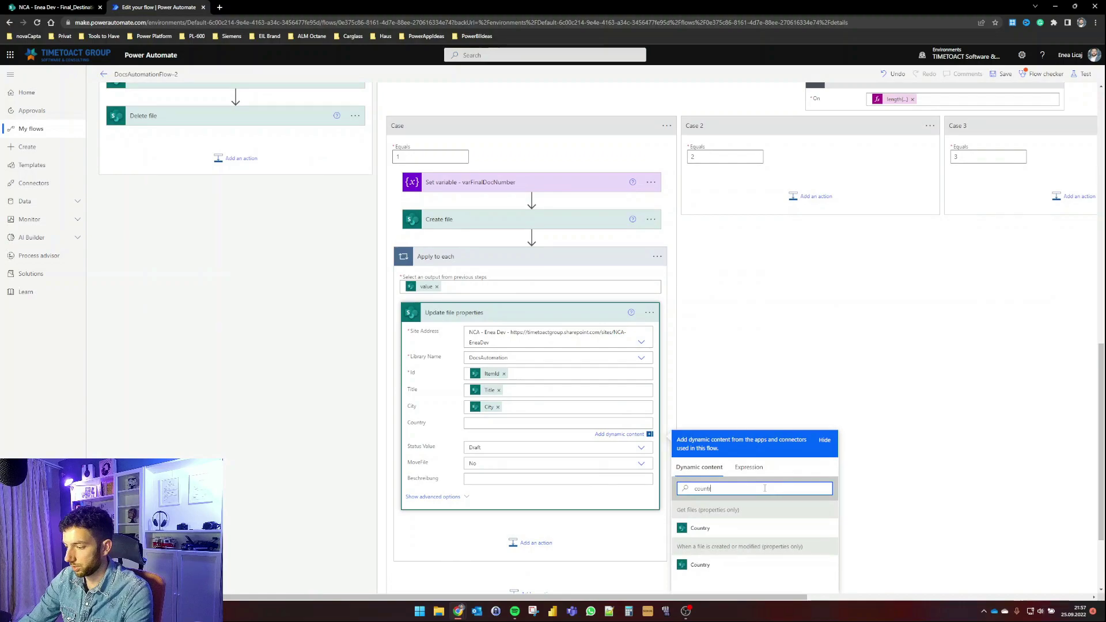
pyautogui.write('y')
pyautogui.click(700, 528)
pyautogui.click(553, 447)
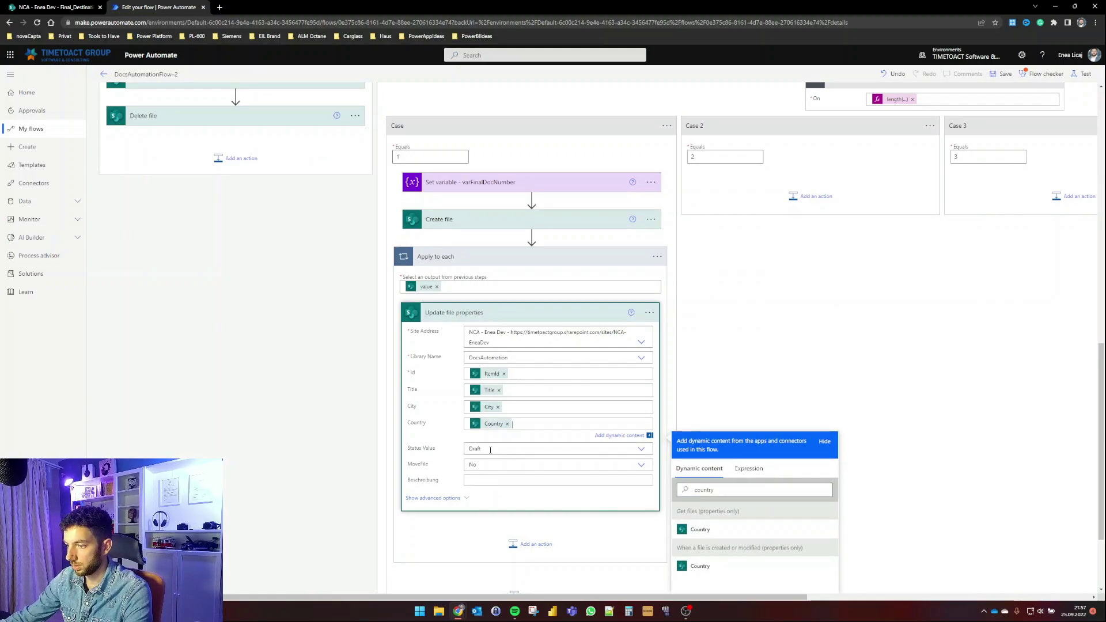
pyautogui.scroll(-2, 419, 324)
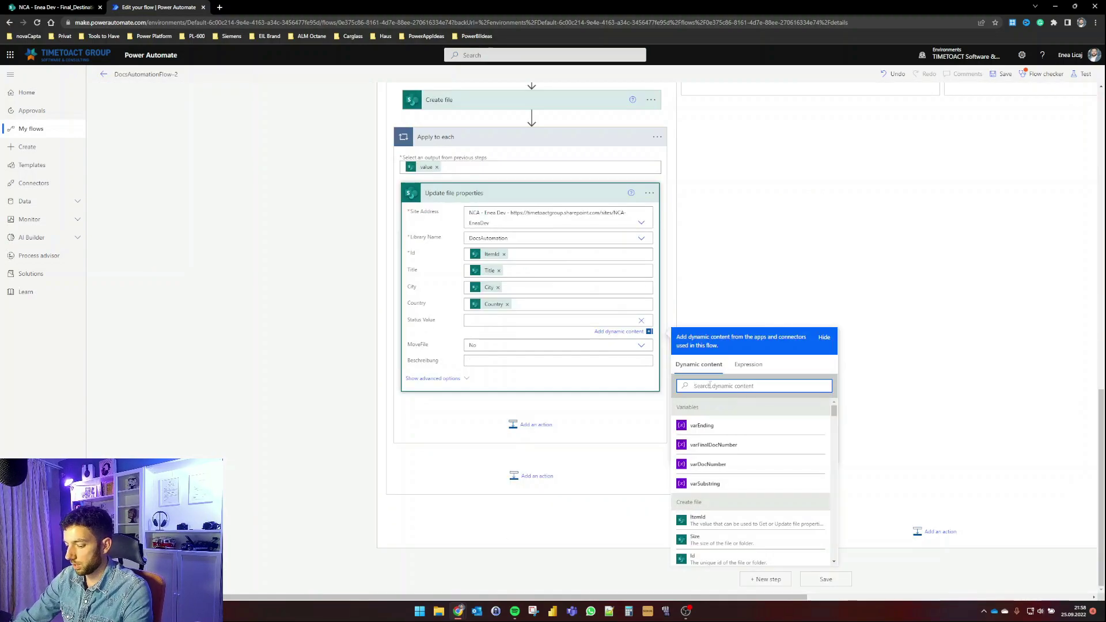
pyautogui.write('statu')
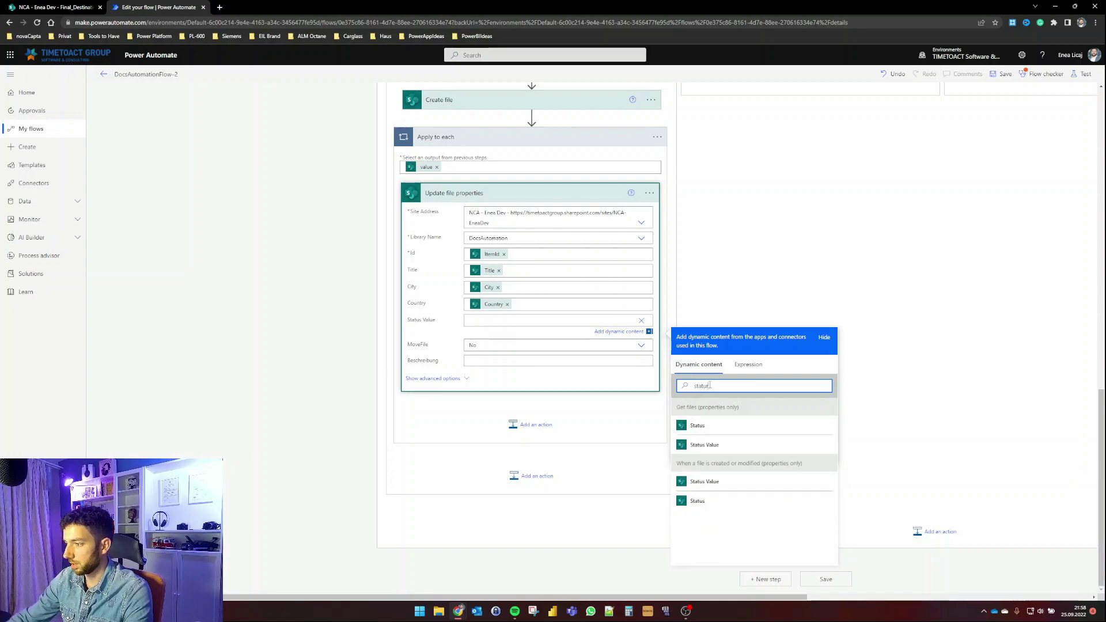
pyautogui.click(704, 444)
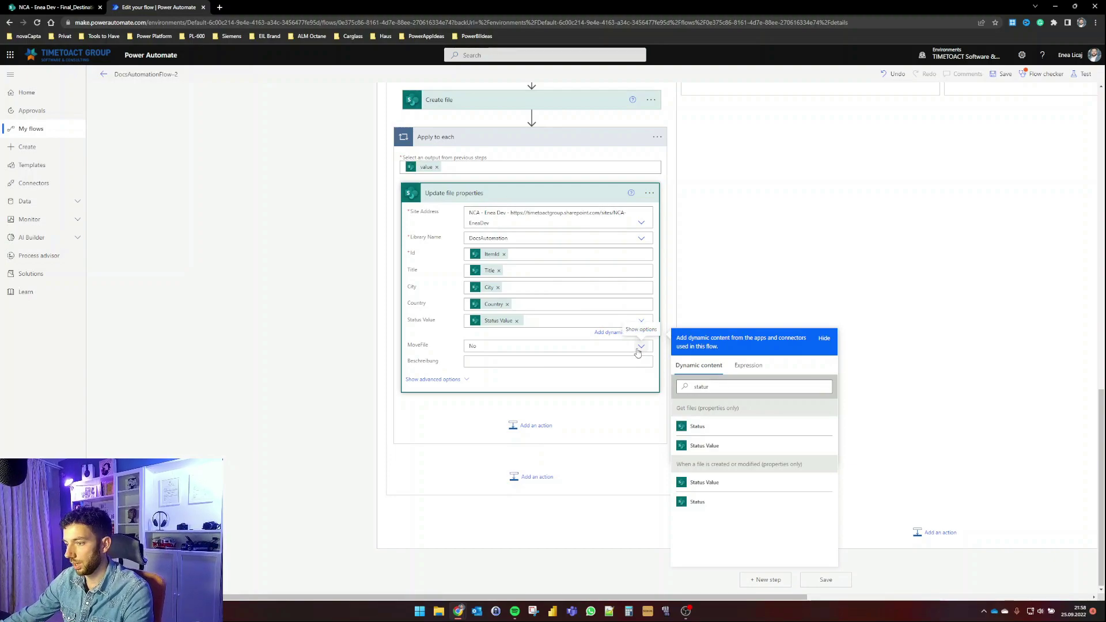
# Step: Add a SharePoint Delete file action below Apply to each in case 1
pyautogui.click(521, 476)
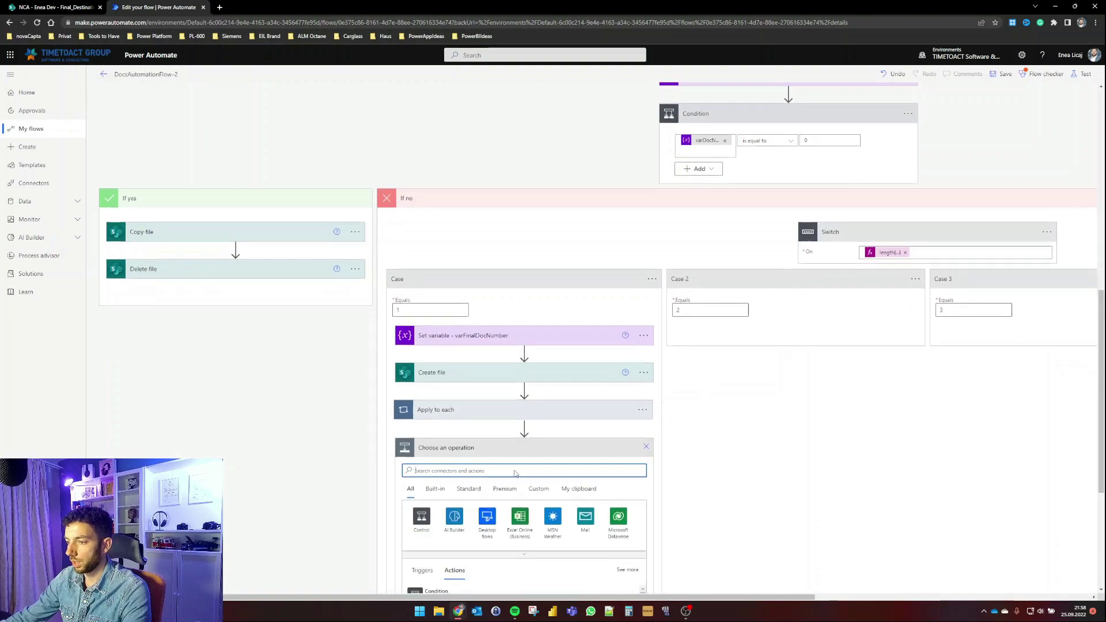
pyautogui.write('delete file')
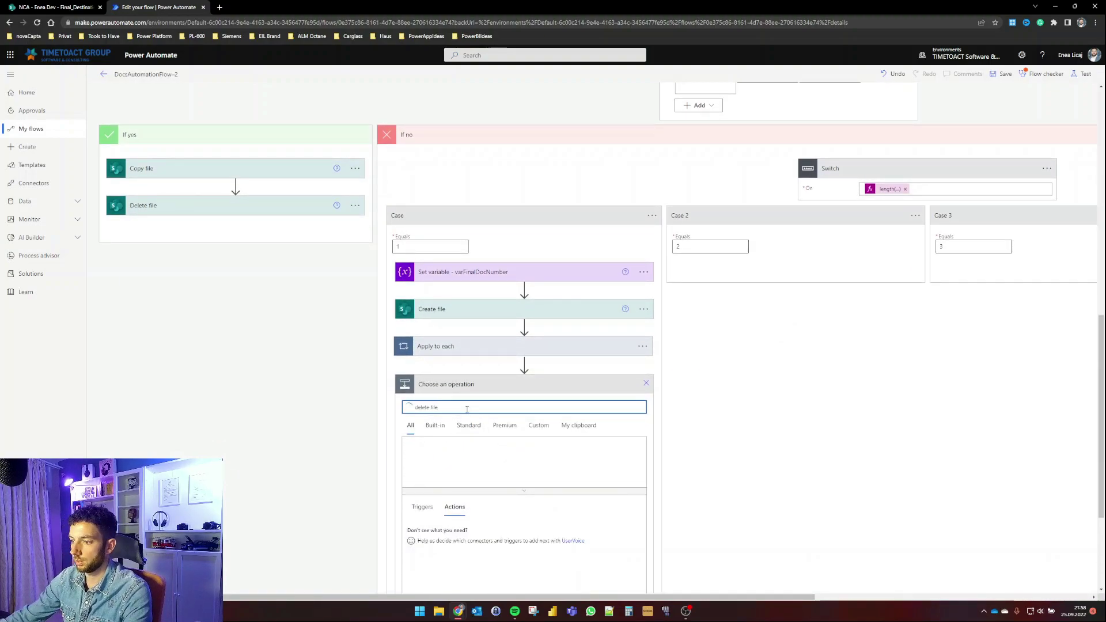
pyautogui.scroll(-3, 455, 420)
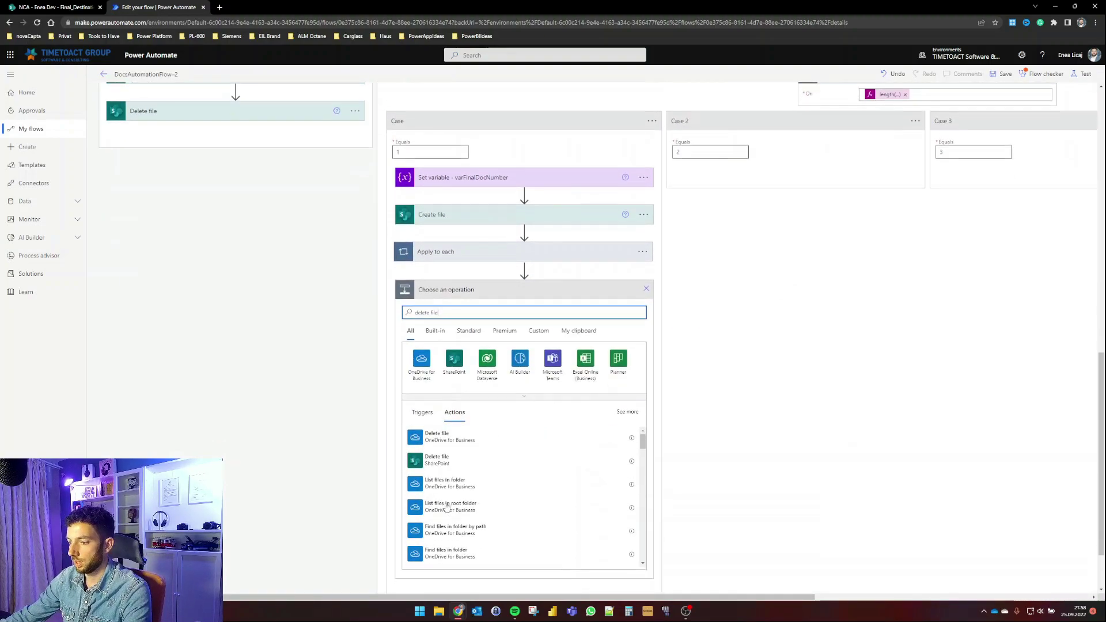
pyautogui.click(445, 435)
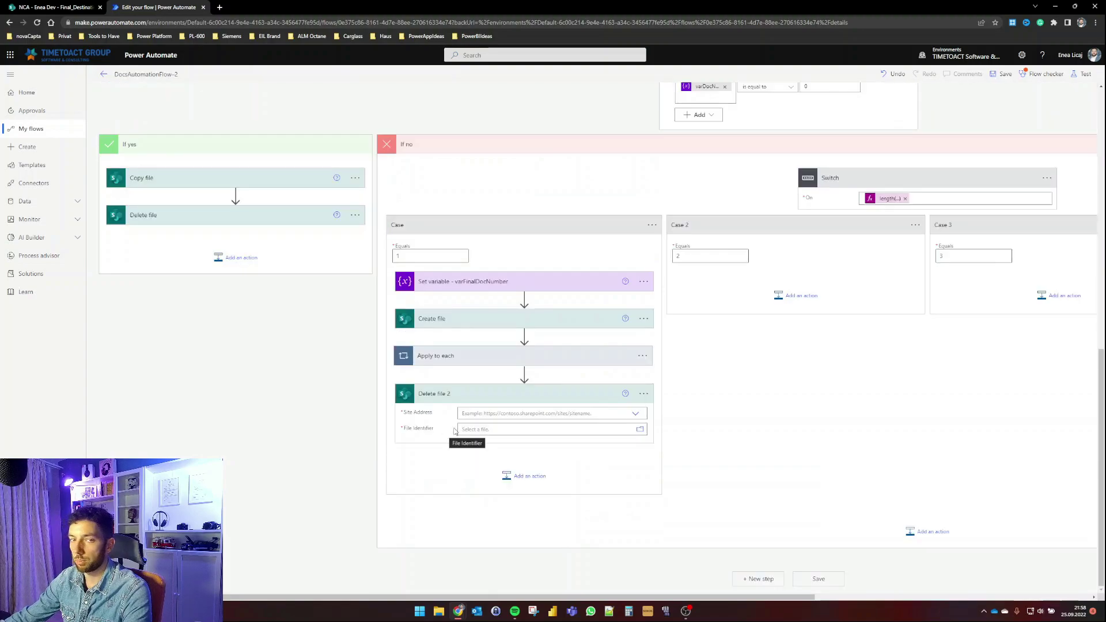
# Step: Set the new Delete file action to the same site as Create file, with the trigger's Identifier as its file identifier
pyautogui.click(635, 413)
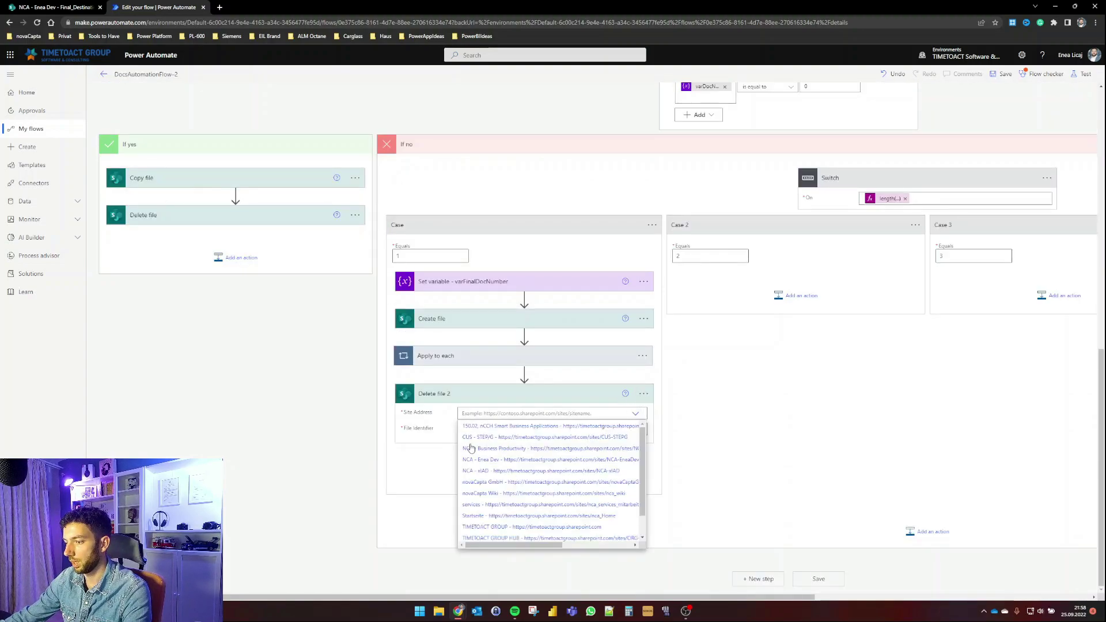
pyautogui.click(521, 459)
pyautogui.click(724, 493)
pyautogui.write('ident')
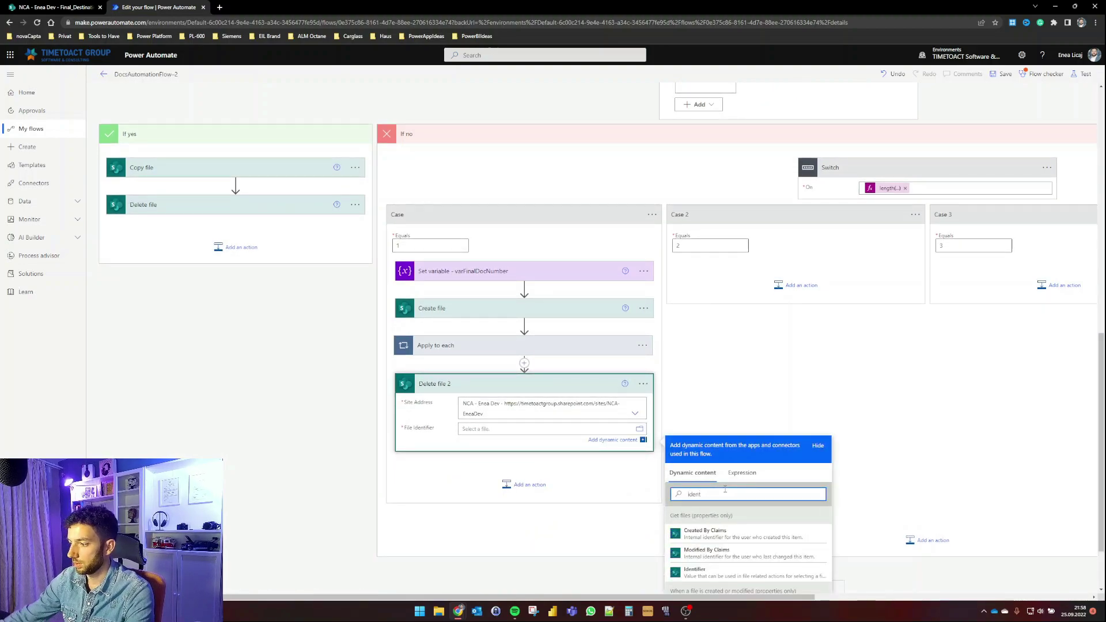
pyautogui.scroll(-2, 714, 518)
pyautogui.click(691, 567)
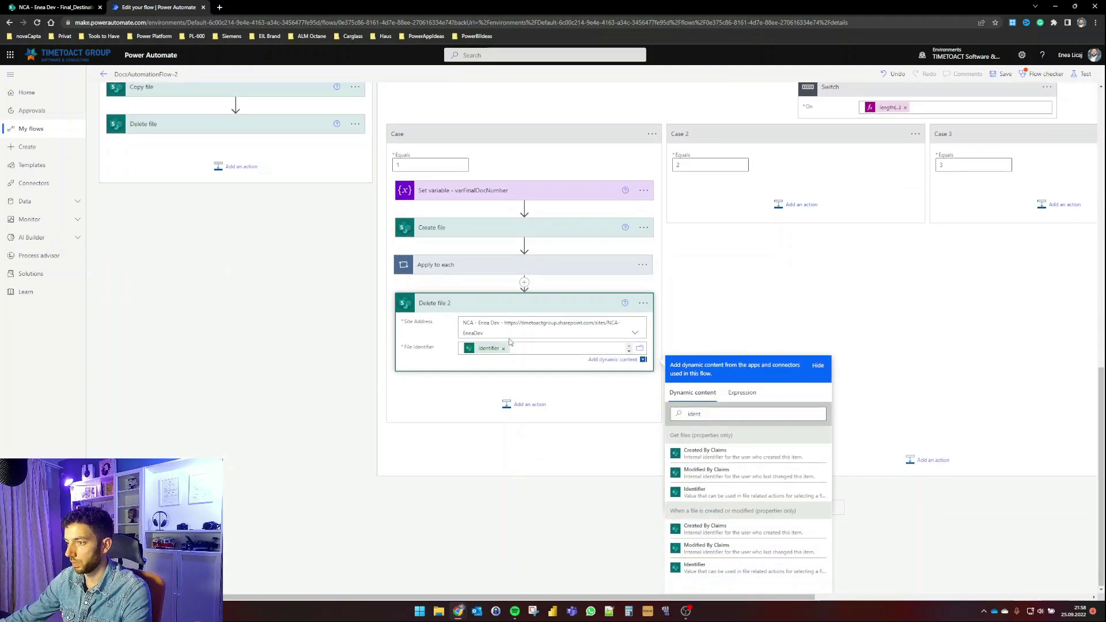
pyautogui.click(684, 298)
pyautogui.scroll(2, 684, 298)
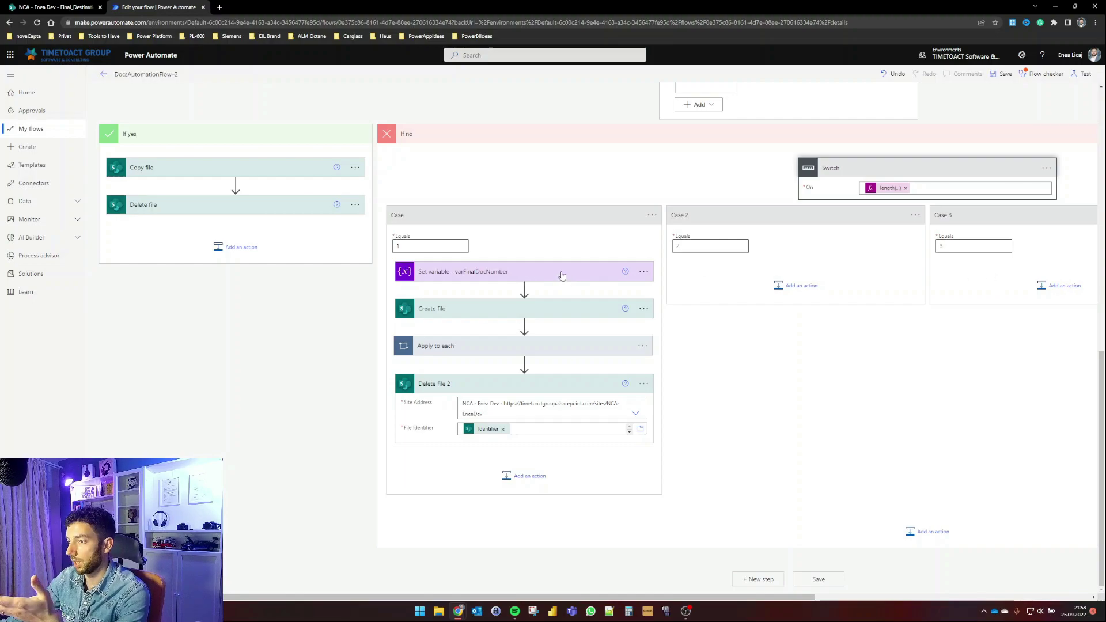
# Step: Open the concat expression in case 1's Set variable - varFinalDocNumber action and examine its '00' padding
pyautogui.click(538, 282)
pyautogui.click(489, 308)
pyautogui.click(716, 380)
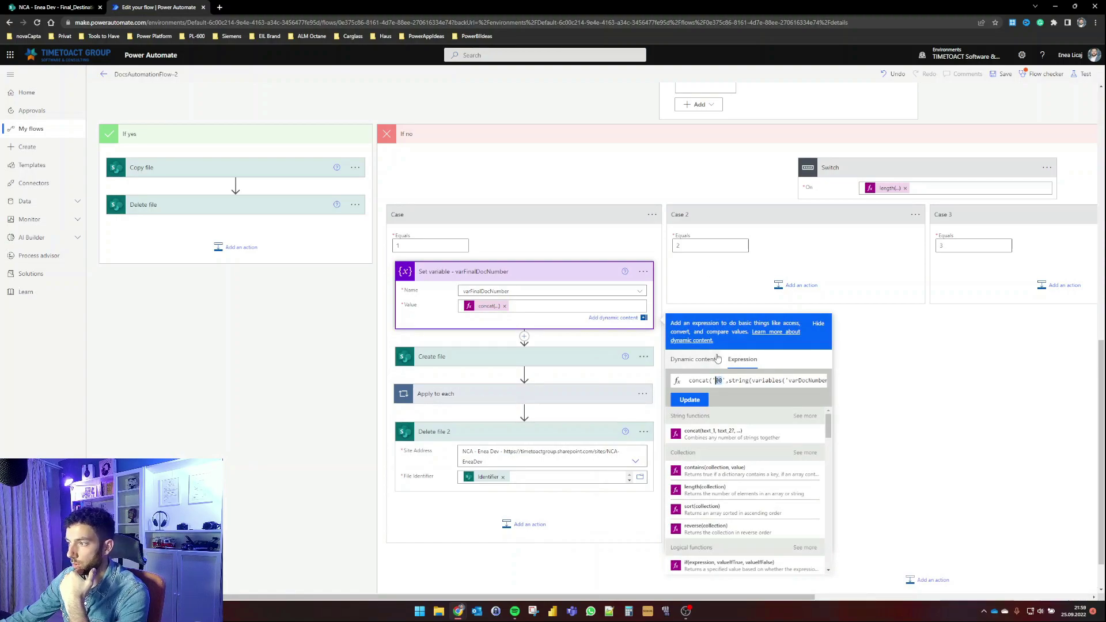
# Step: Compare the '00' padding and varDocNumber part of the concat expression with the file names in Final_Destination, then close the expression editor
pyautogui.press('Right')
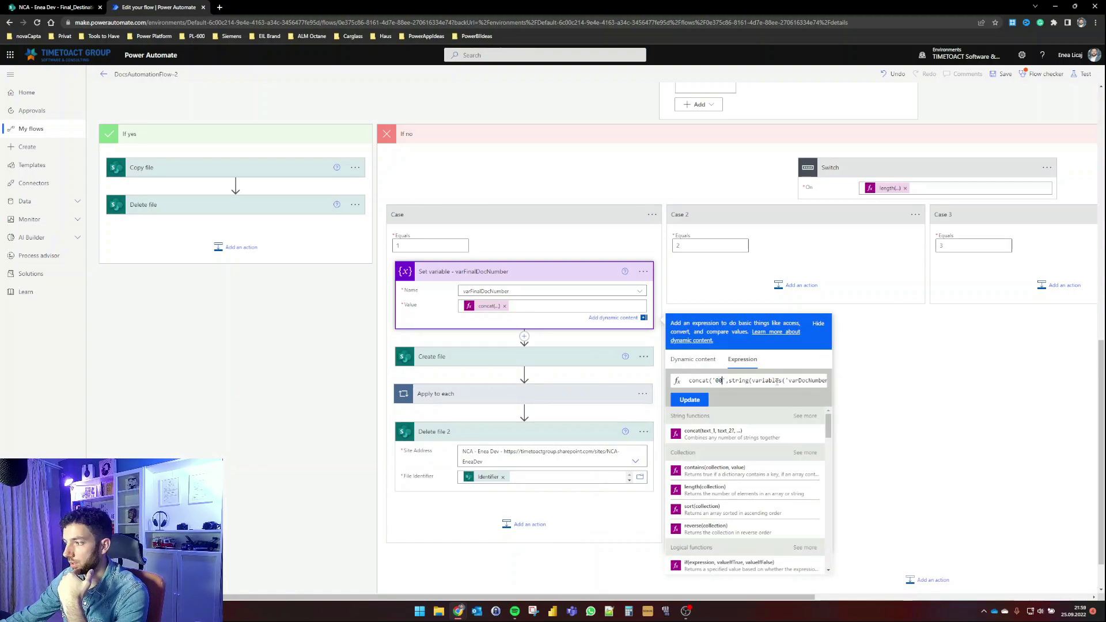
pyautogui.moveTo(752, 381); pyautogui.dragTo(819, 383)
pyautogui.click(960, 272)
pyautogui.click(66, 8)
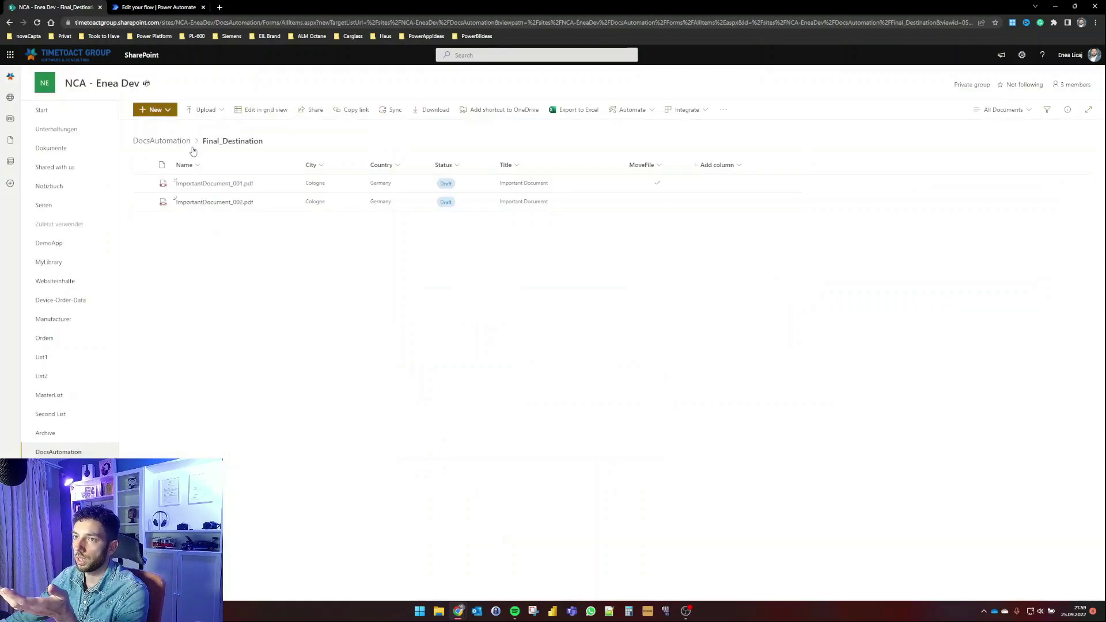
pyautogui.moveTo(234, 204)
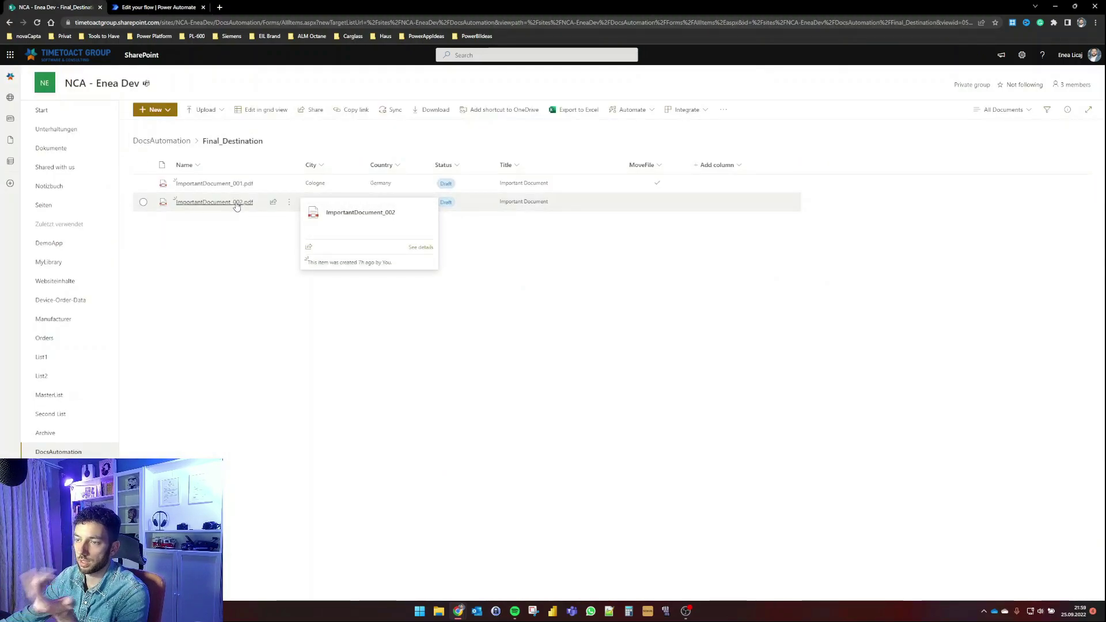
pyautogui.click(154, 7)
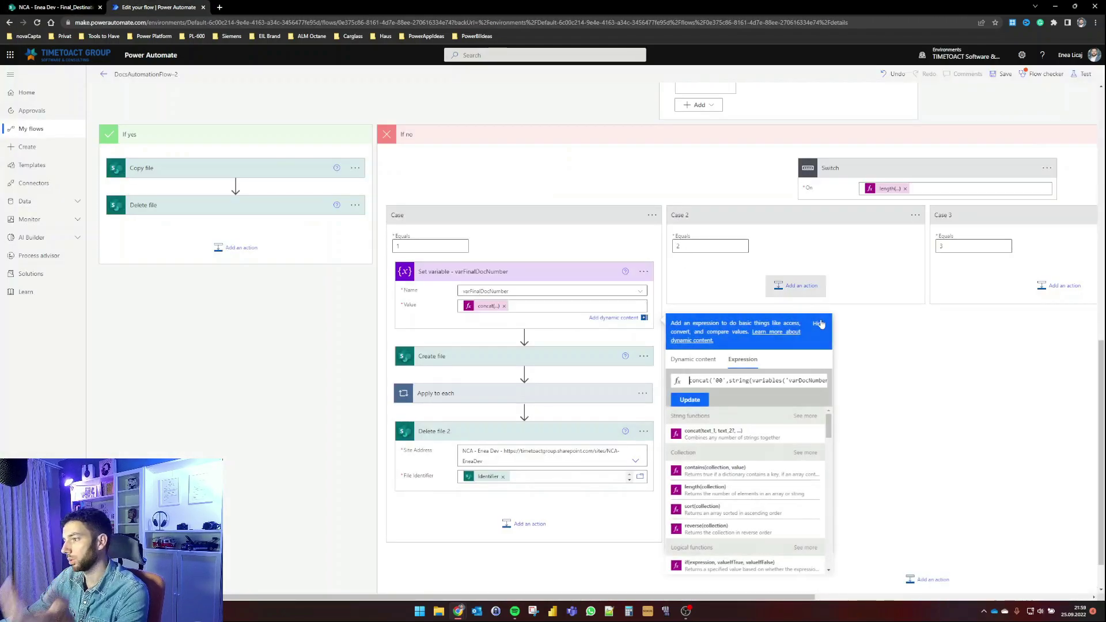
pyautogui.click(880, 322)
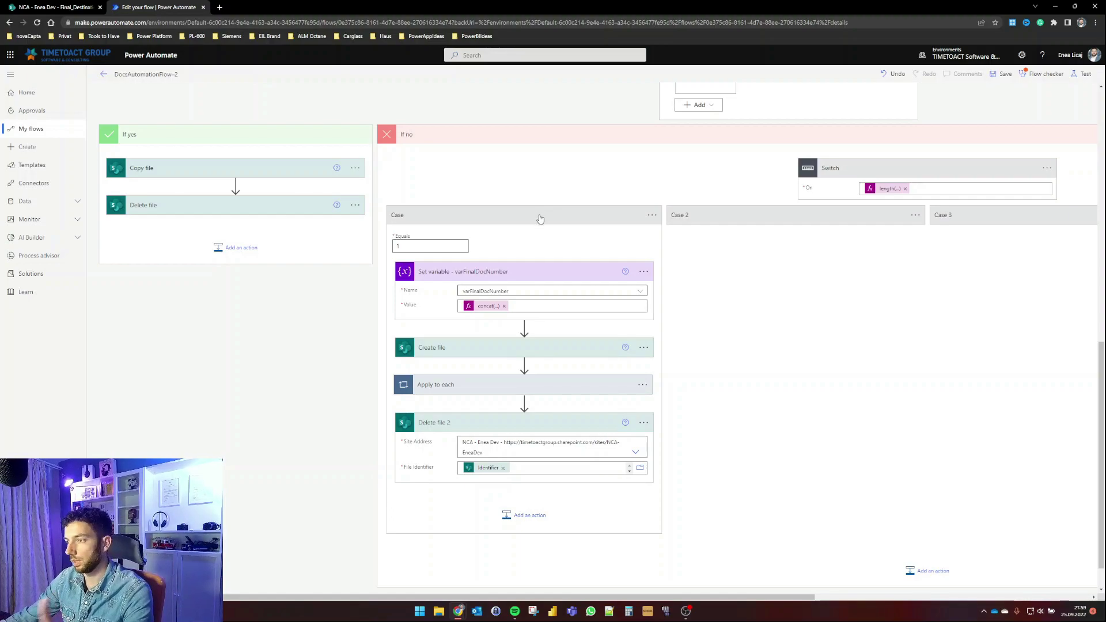
# Step: Save the flow with its first Switch case collapsed and start a manual test
pyautogui.click(539, 218)
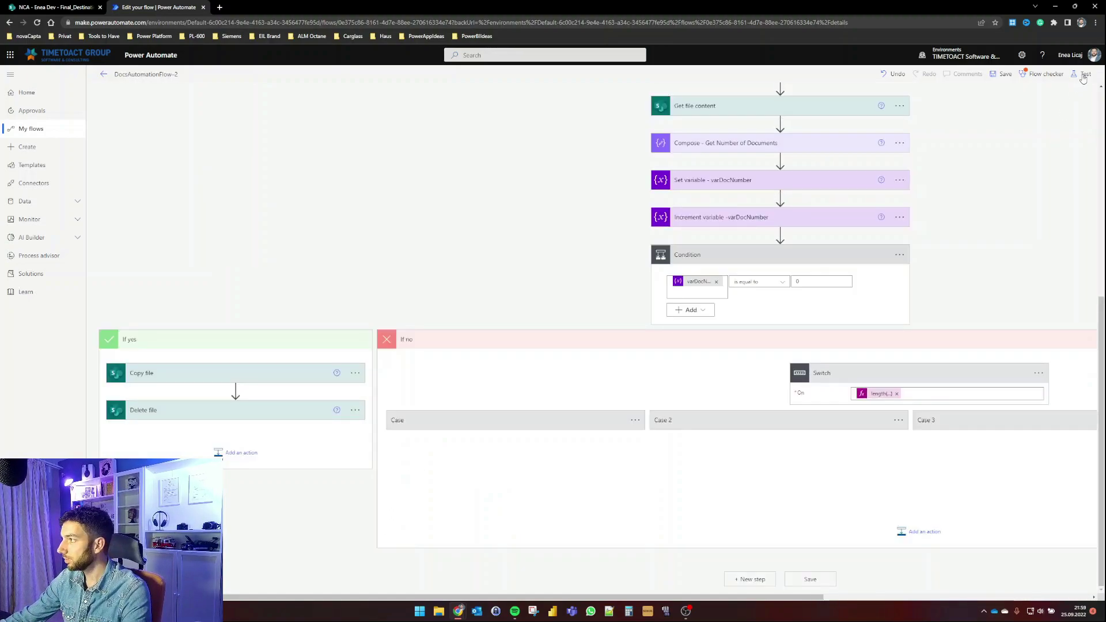
pyautogui.click(1005, 74)
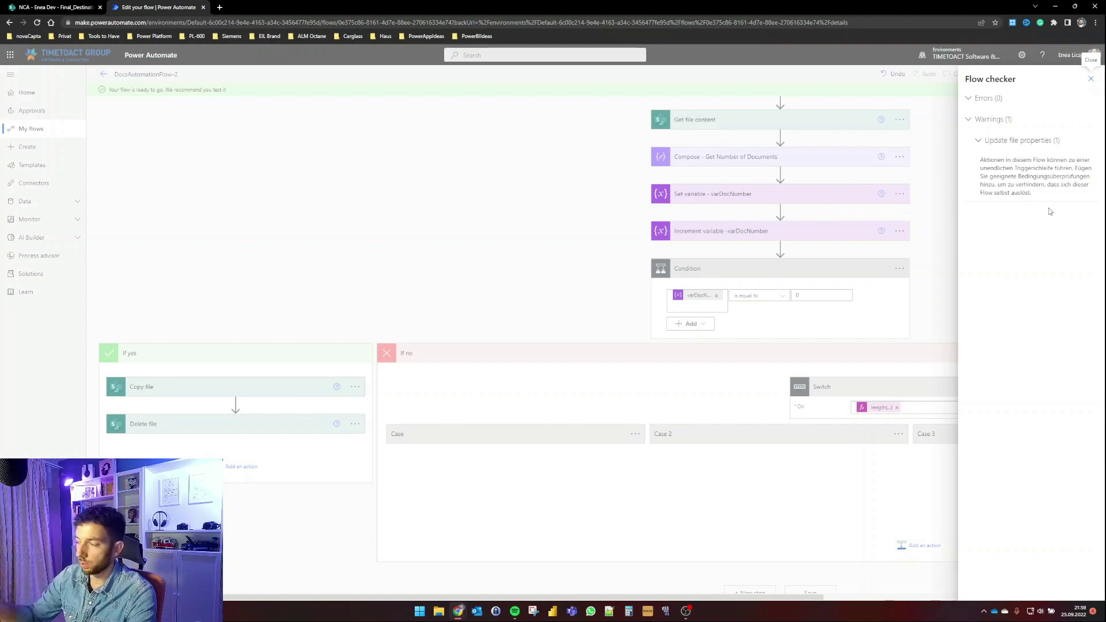
pyautogui.click(1090, 79)
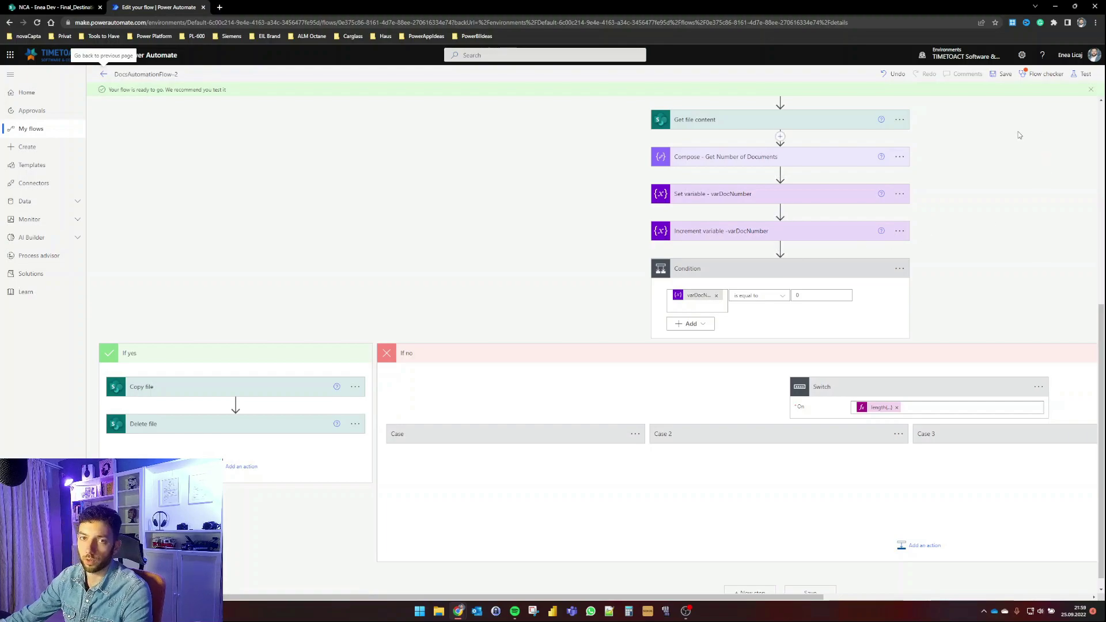
pyautogui.click(1083, 73)
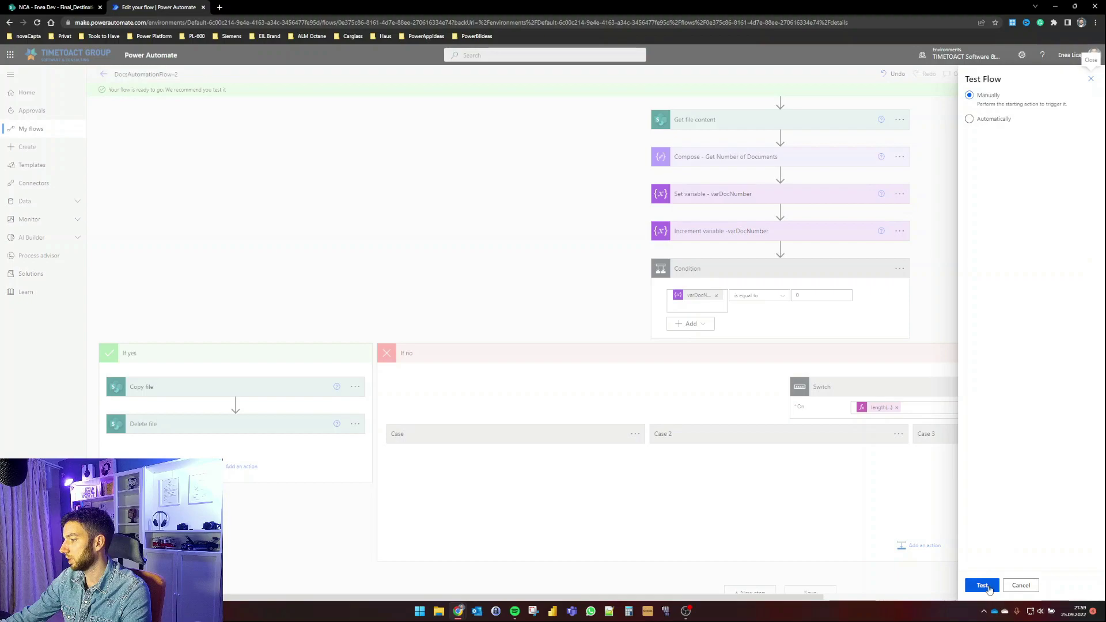
pyautogui.click(981, 585)
# Step: Delete ImportantDocument_001.pdf and TestDoc_001.pdf from Docs_Upload_Folder in the DocsAutomation library
pyautogui.hotkey('ctrl', '1')
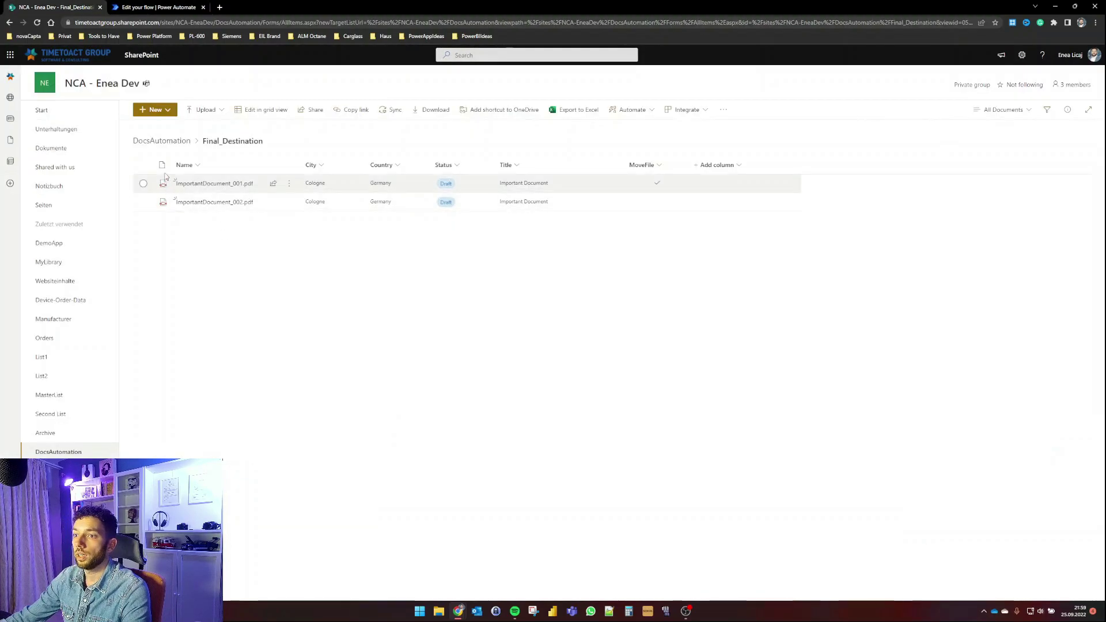
pyautogui.click(161, 141)
pyautogui.click(195, 183)
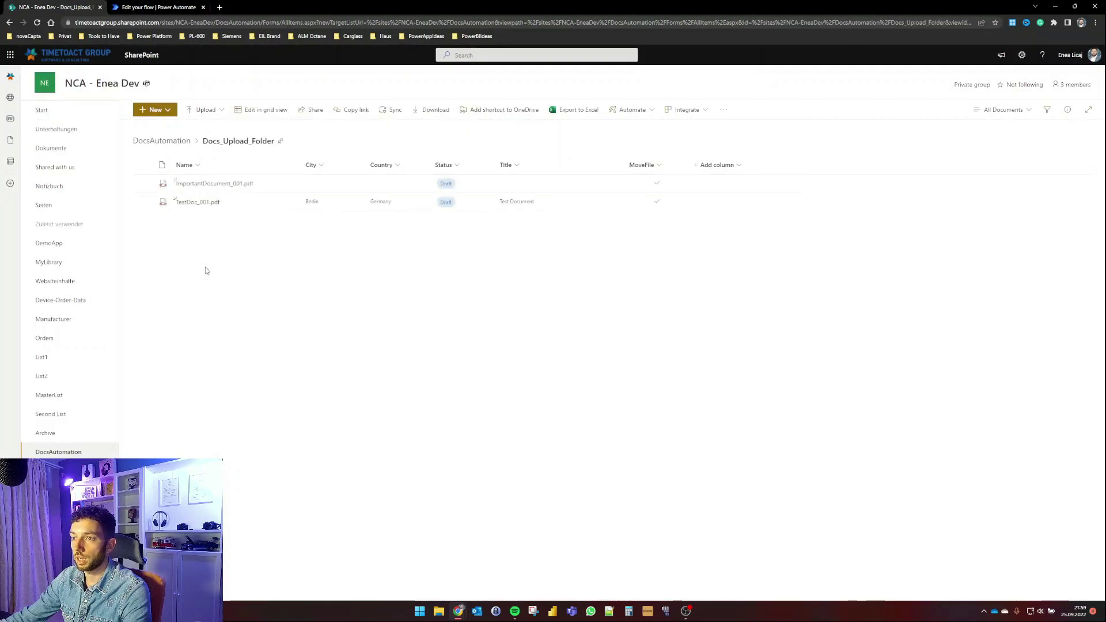
pyautogui.click(144, 184)
pyautogui.click(143, 202)
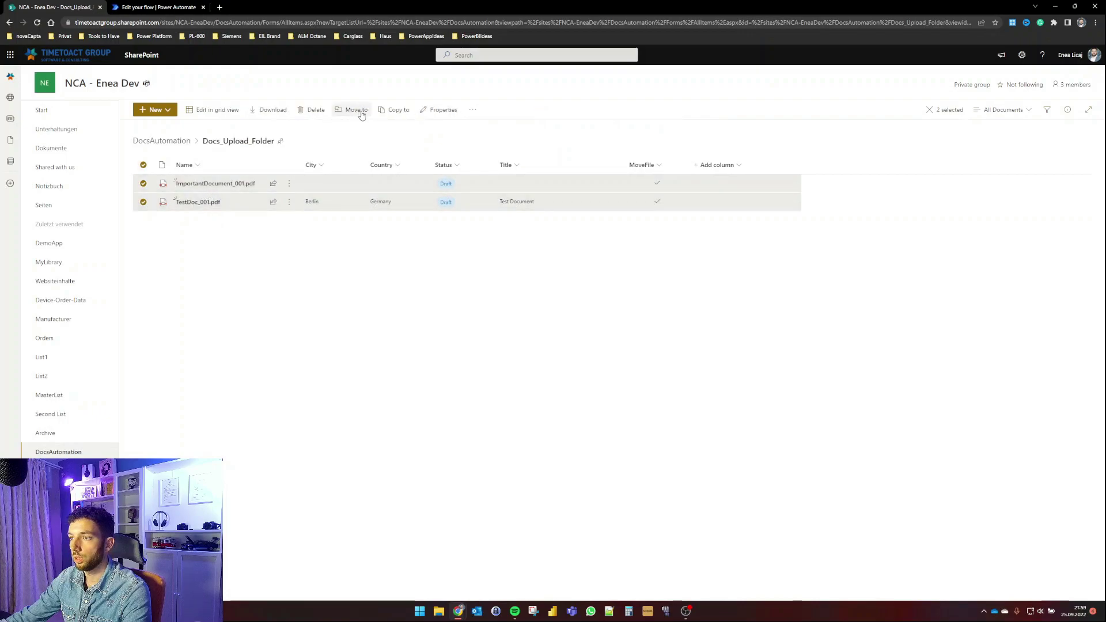
pyautogui.click(312, 110)
pyautogui.click(578, 357)
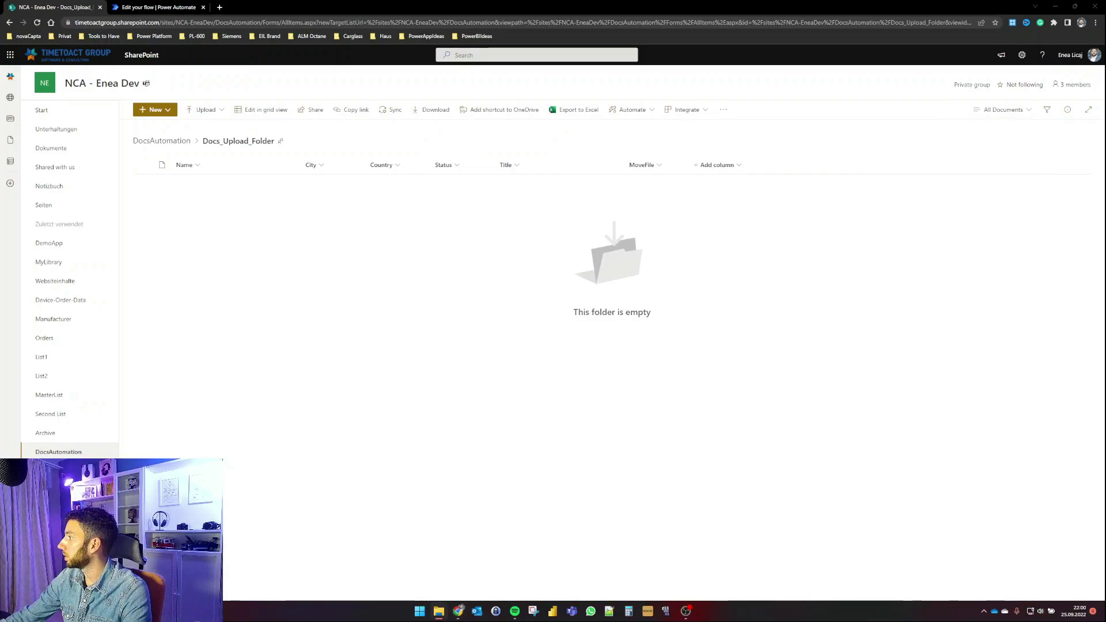
# Step: Upload ImportantDocument_001.pdf to Docs_Upload_Folder and enable its MoveFile value in grid view
pyautogui.moveTo(900, 196); pyautogui.dragTo(395, 276)
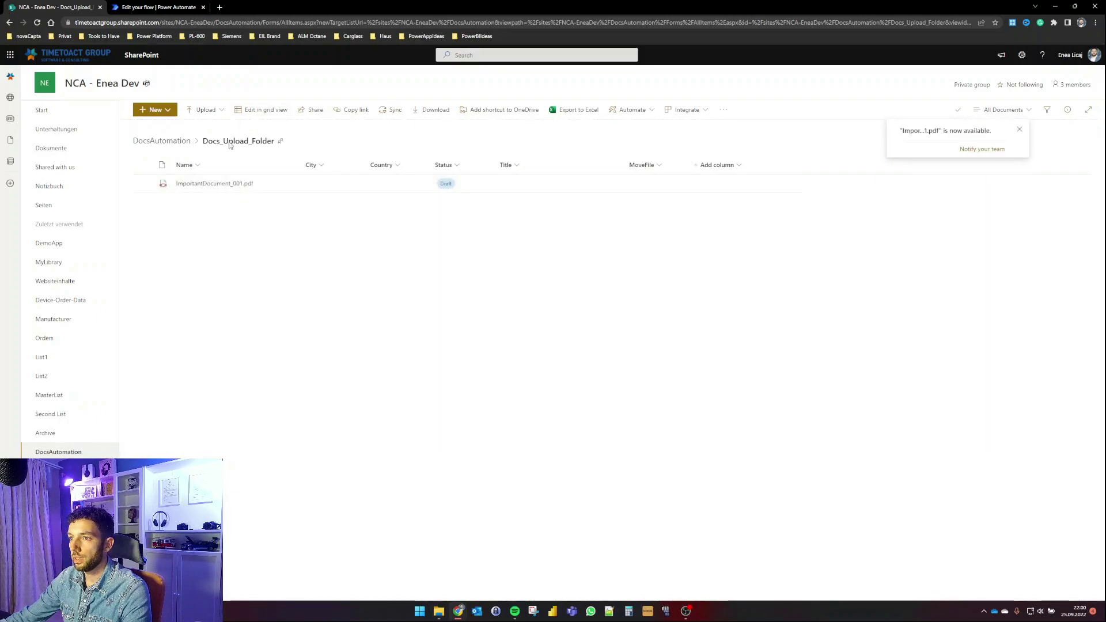
pyautogui.click(260, 110)
pyautogui.click(249, 190)
pyautogui.click(255, 190)
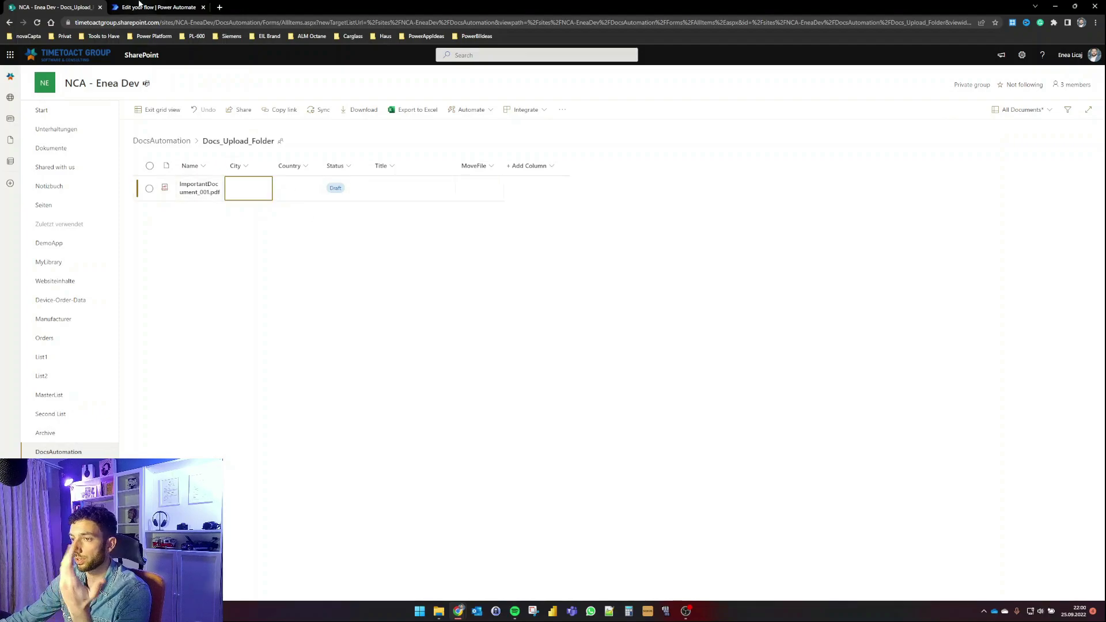
pyautogui.click(138, 6)
pyautogui.click(79, 6)
pyautogui.click(486, 198)
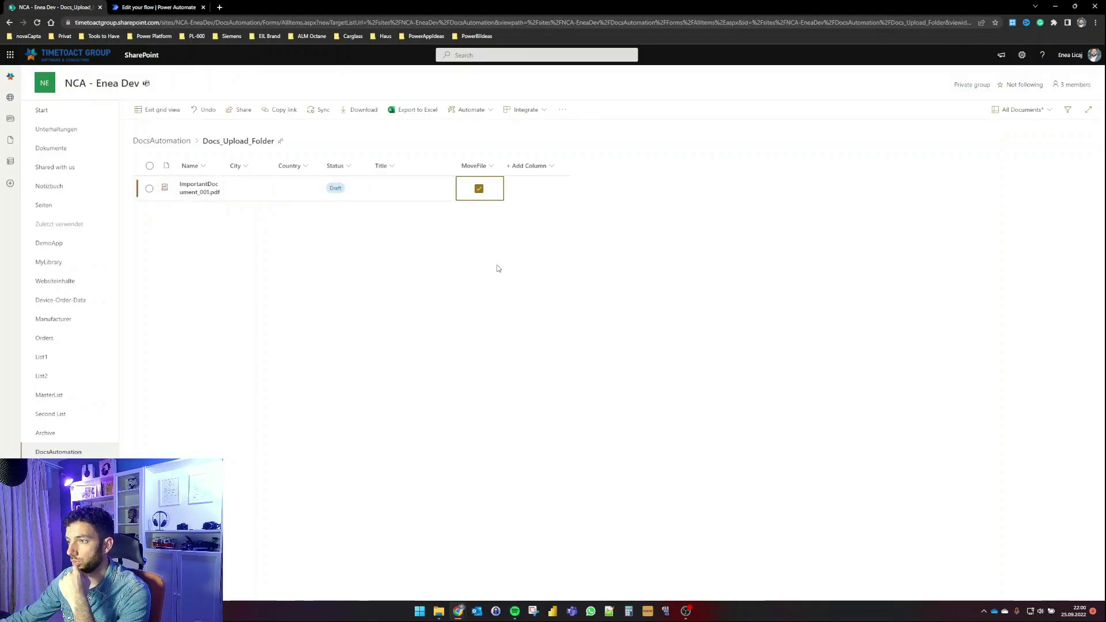
pyautogui.click(167, 114)
# Step: Return to the DocsAutomationFlow-2 test run and examine the expression results of its Condition and Switch
pyautogui.click(177, 5)
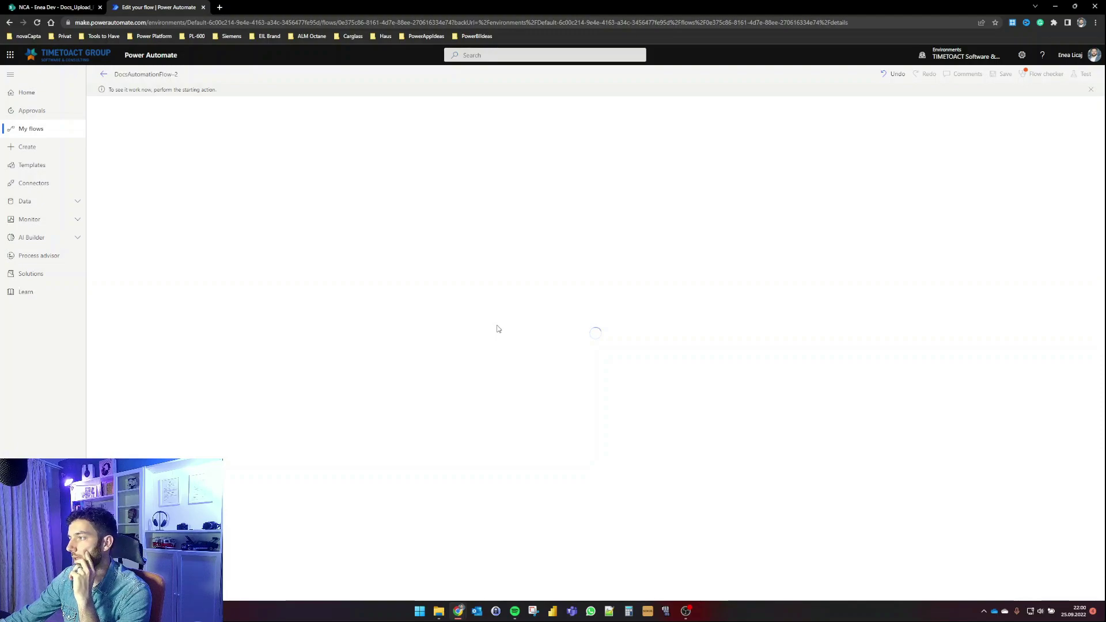
pyautogui.scroll(-2, 498, 328)
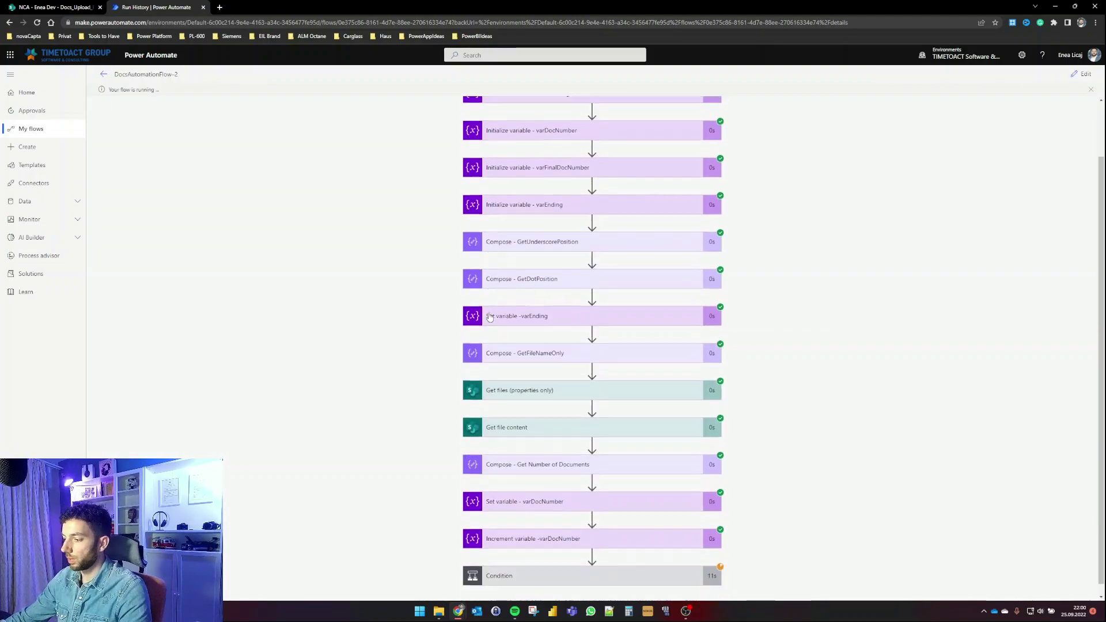
pyautogui.scroll(2, 529, 146)
pyautogui.scroll(-2, 567, 432)
pyautogui.click(622, 577)
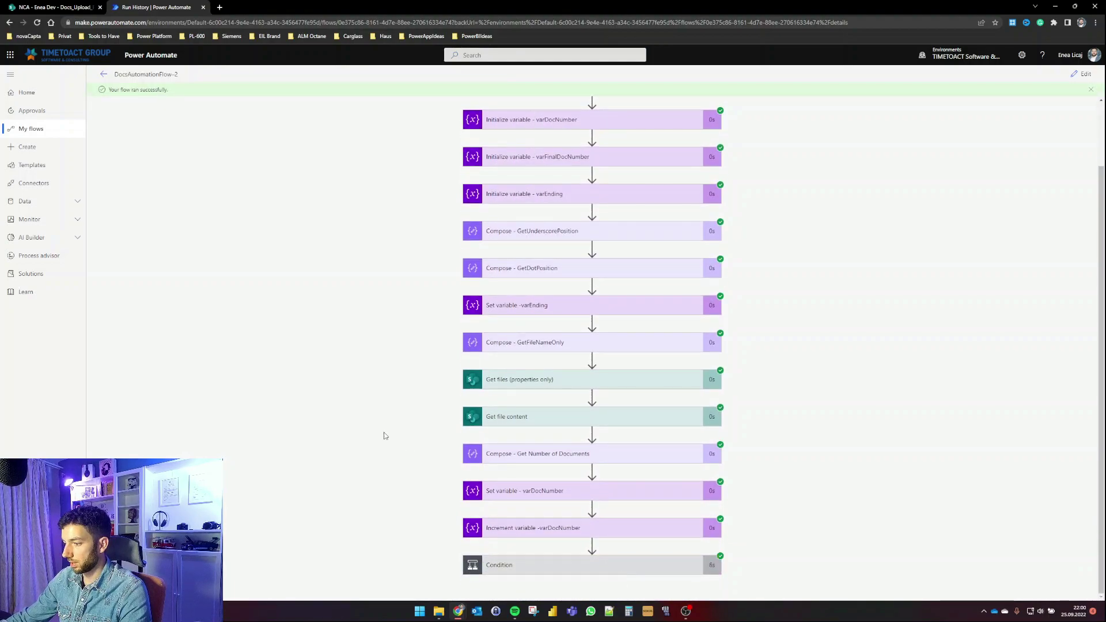
pyautogui.scroll(-5, 383, 434)
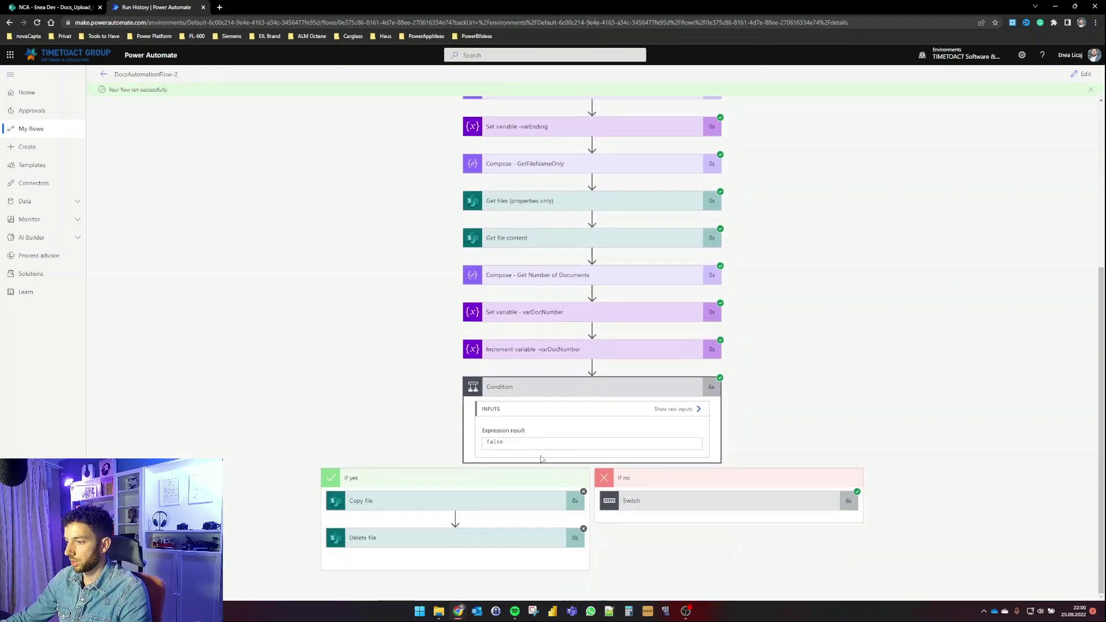
pyautogui.click(752, 497)
pyautogui.scroll(-1, 777, 446)
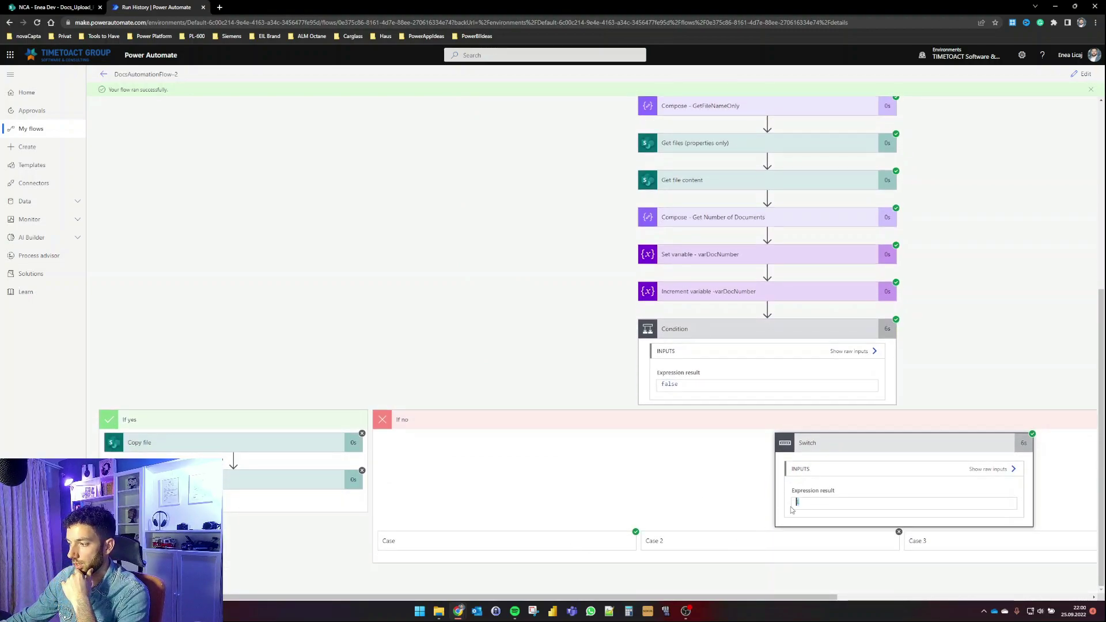
# Step: Inspect the run details of Initialize variable - varSubstring, Compose - GetUnderscorePosition and Compose - GetDotPosition
pyautogui.scroll(5, 787, 498)
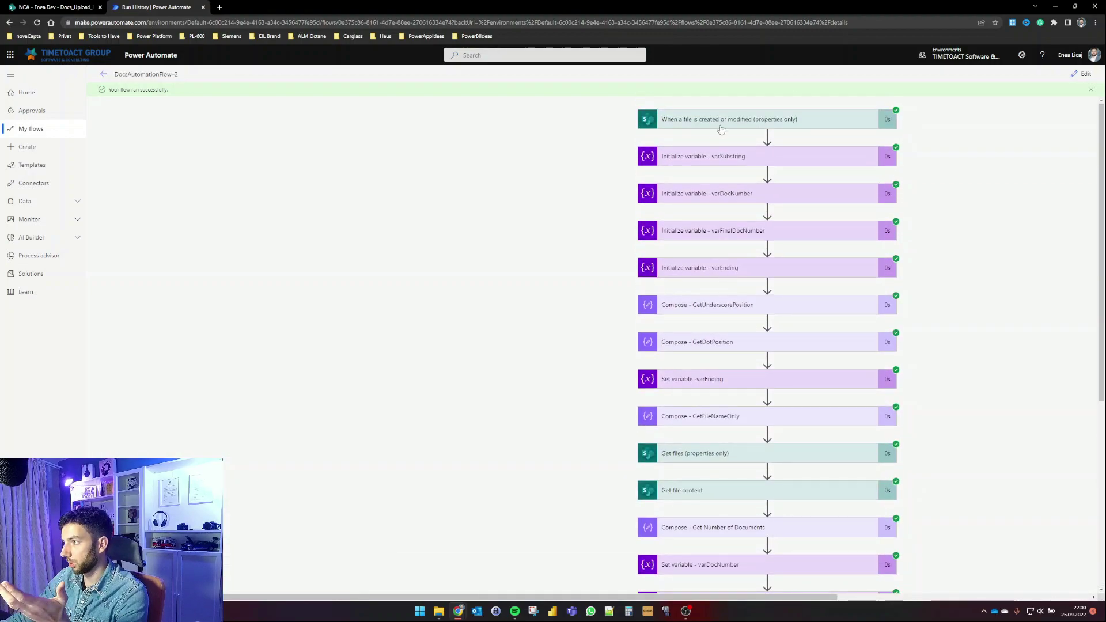
pyautogui.click(730, 156)
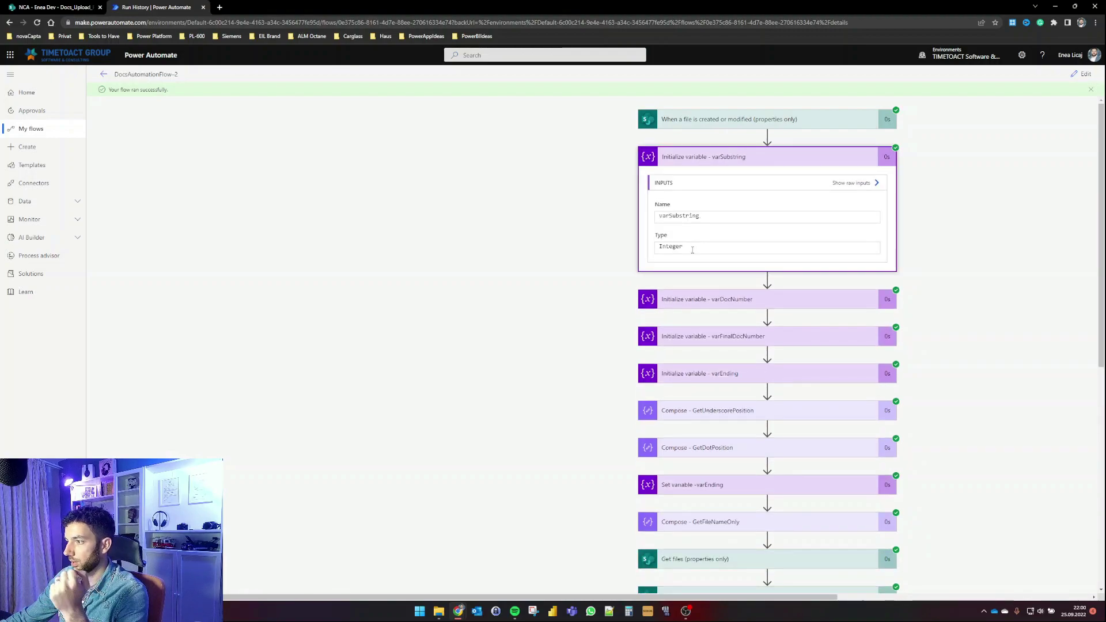
pyautogui.click(733, 165)
pyautogui.scroll(-3, 714, 178)
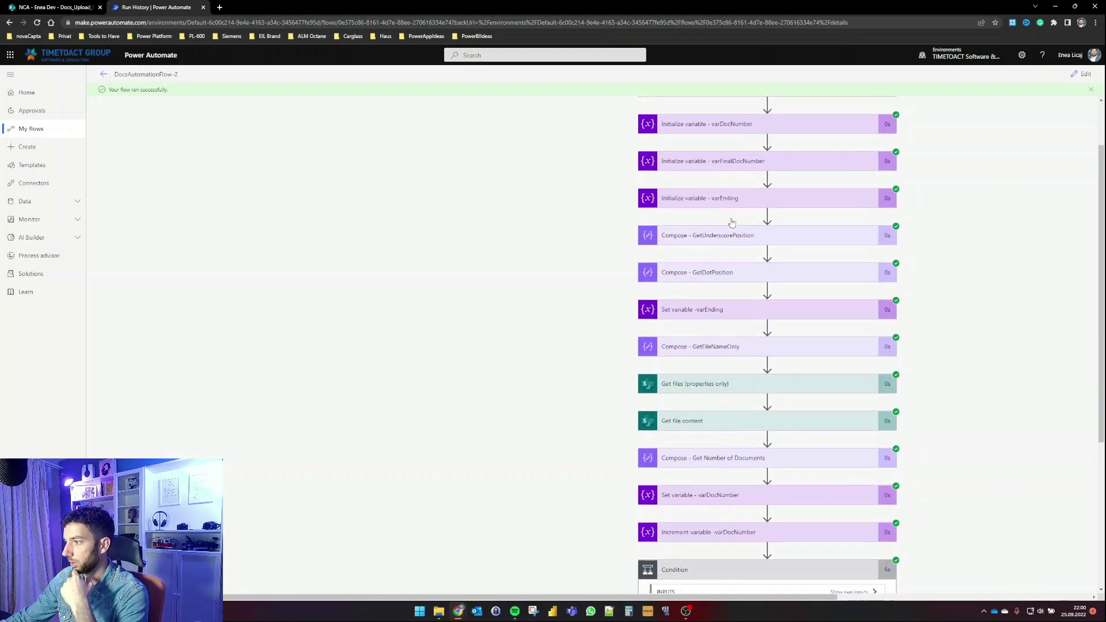
pyautogui.click(709, 185)
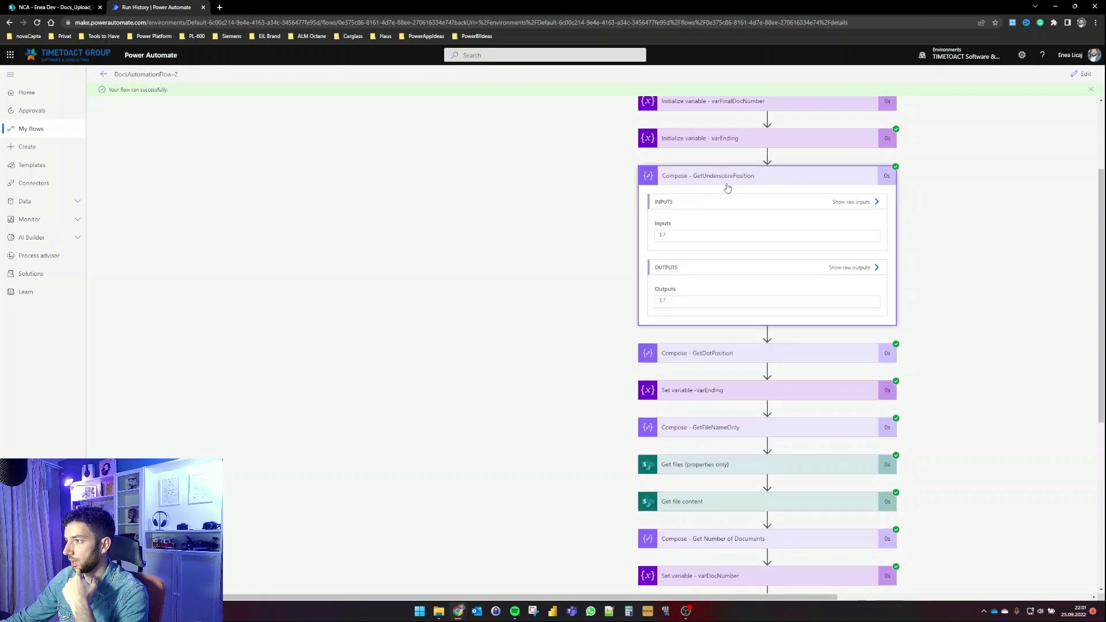
pyautogui.click(703, 354)
pyautogui.scroll(-2, 690, 339)
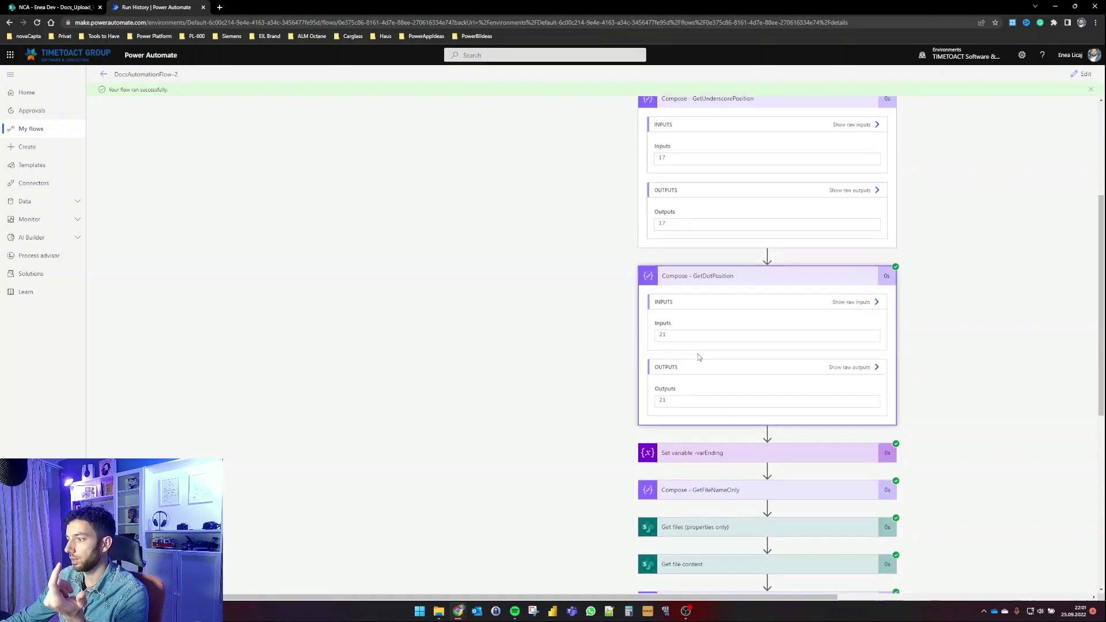
# Step: Inspect the run outputs of Set variable -varEnding and Compose - GetFileNameOnly
pyautogui.click(711, 450)
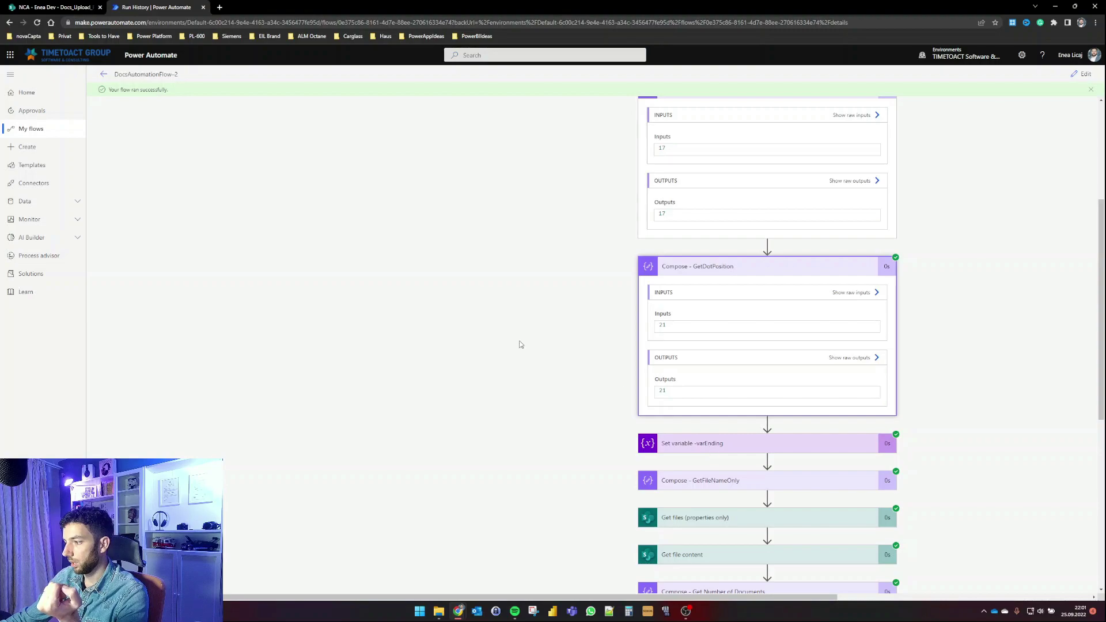
pyautogui.scroll(-2, 575, 357)
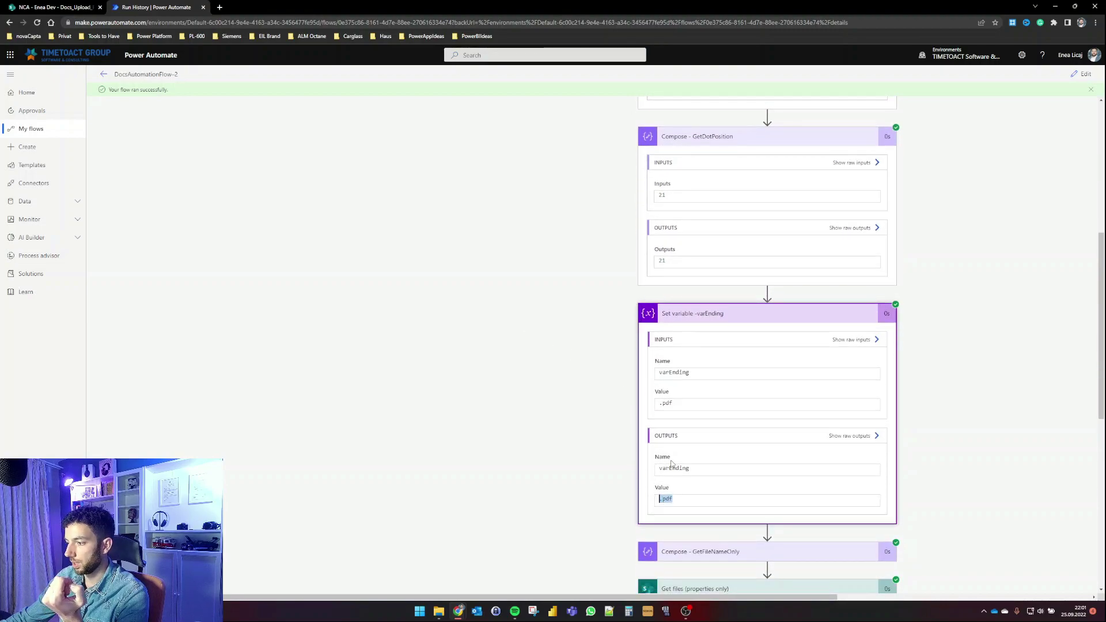
pyautogui.scroll(-5, 671, 462)
pyautogui.click(703, 249)
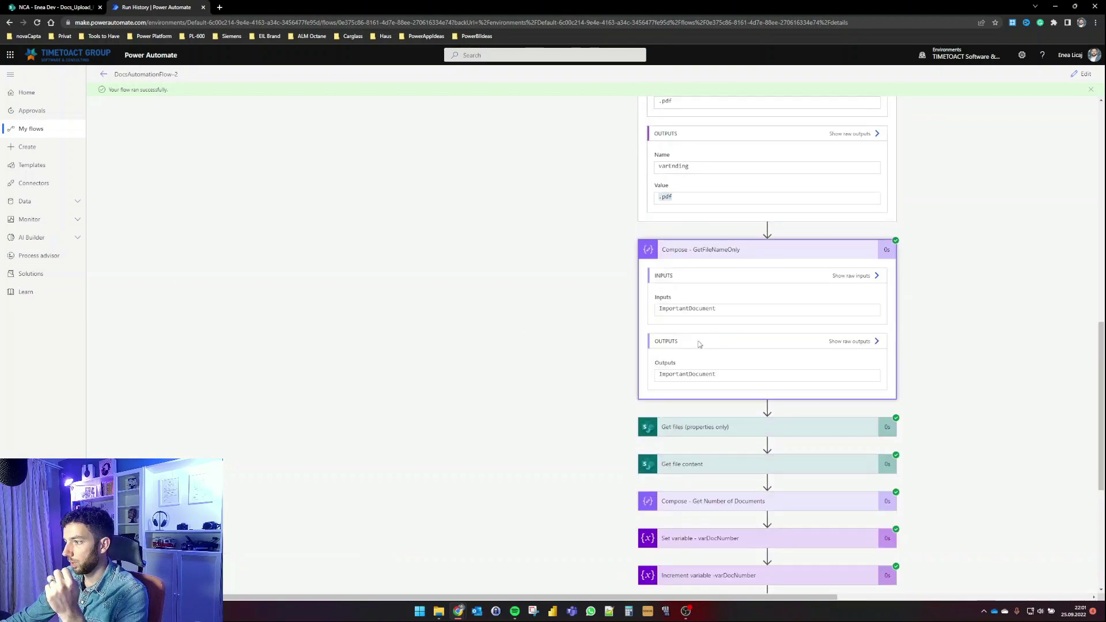
pyautogui.doubleClick(723, 375)
# Step: Show all run inputs of Get files (properties only) and examine the file name used in its Filter Query
pyautogui.click(691, 426)
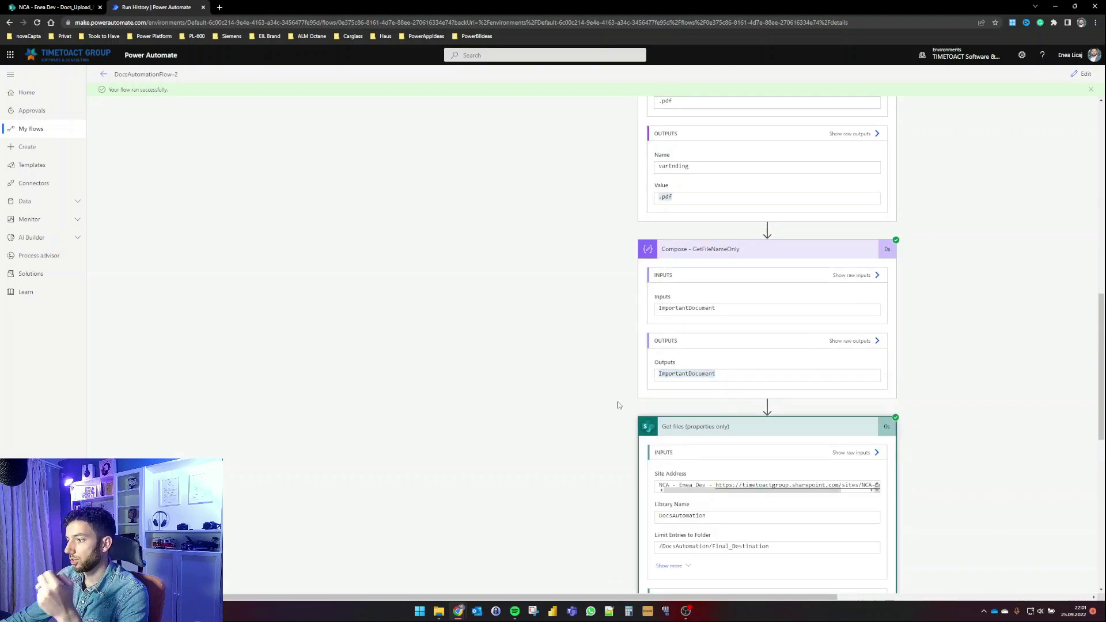
pyautogui.scroll(-3, 663, 420)
pyautogui.click(670, 350)
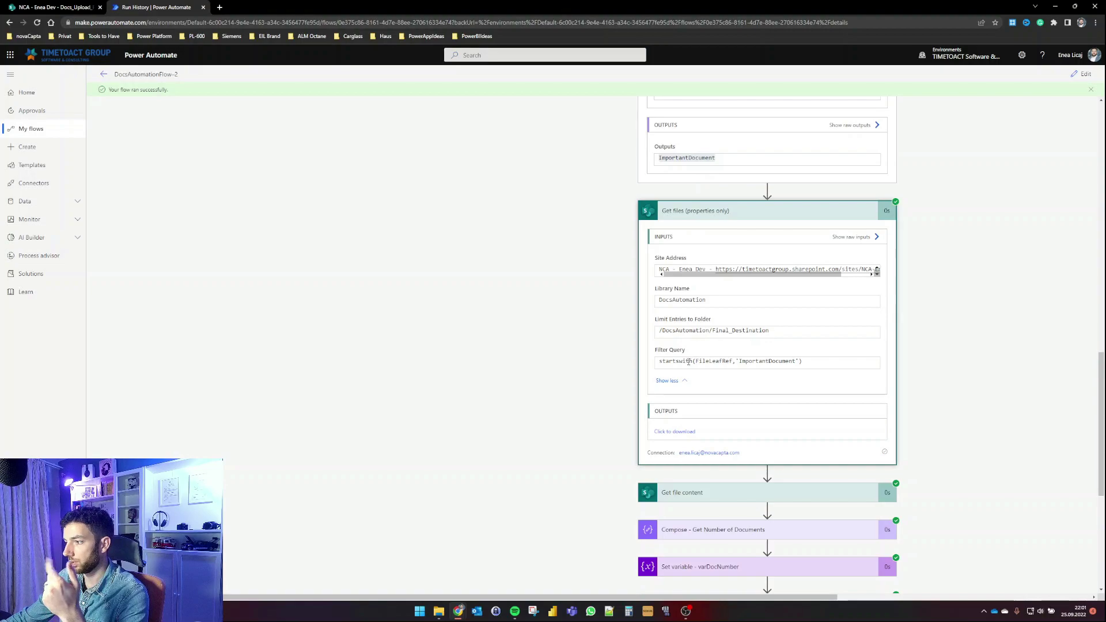
pyautogui.moveTo(668, 362); pyautogui.dragTo(796, 361)
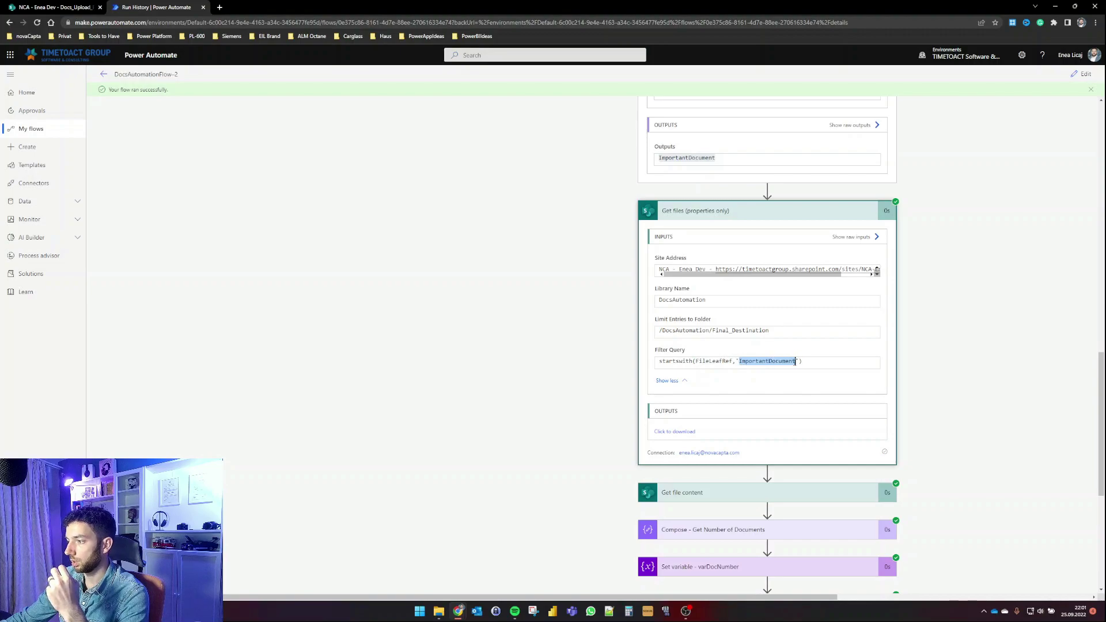
# Step: Open the downloadable output of Get files (properties only) and examine its raw JSON
pyautogui.click(684, 438)
pyautogui.click(684, 437)
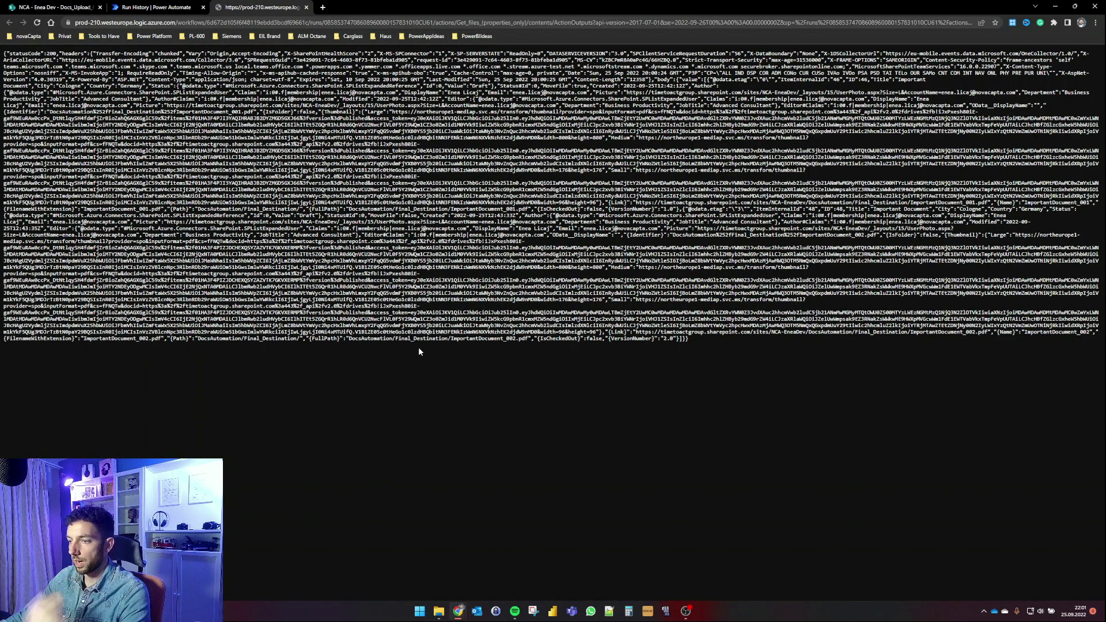
pyautogui.hotkey('ctrl', 'a')
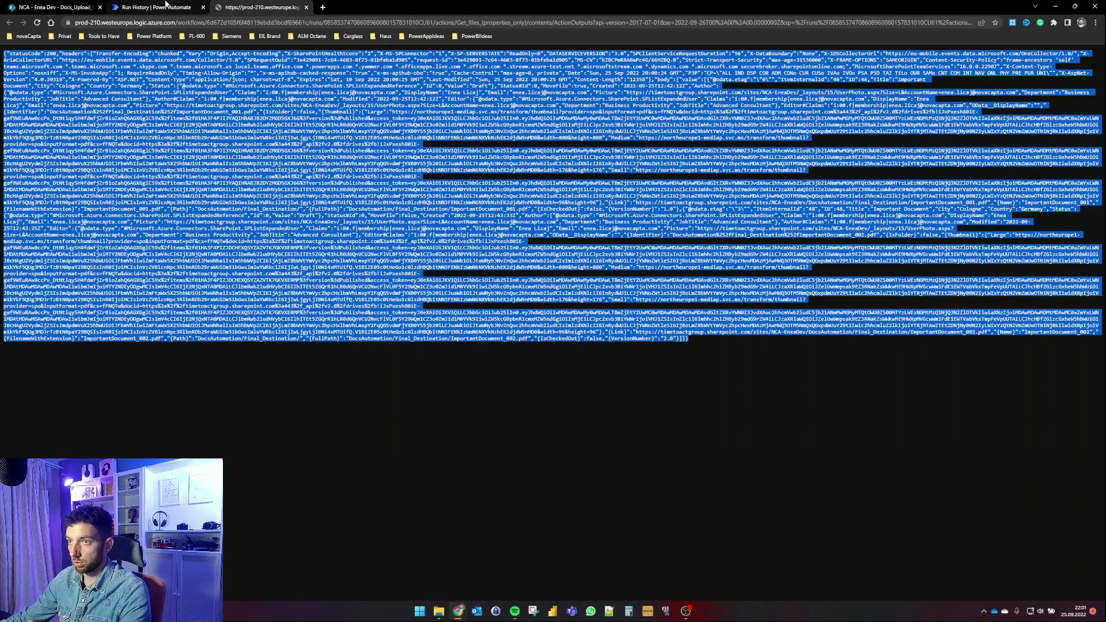
pyautogui.click(381, 179)
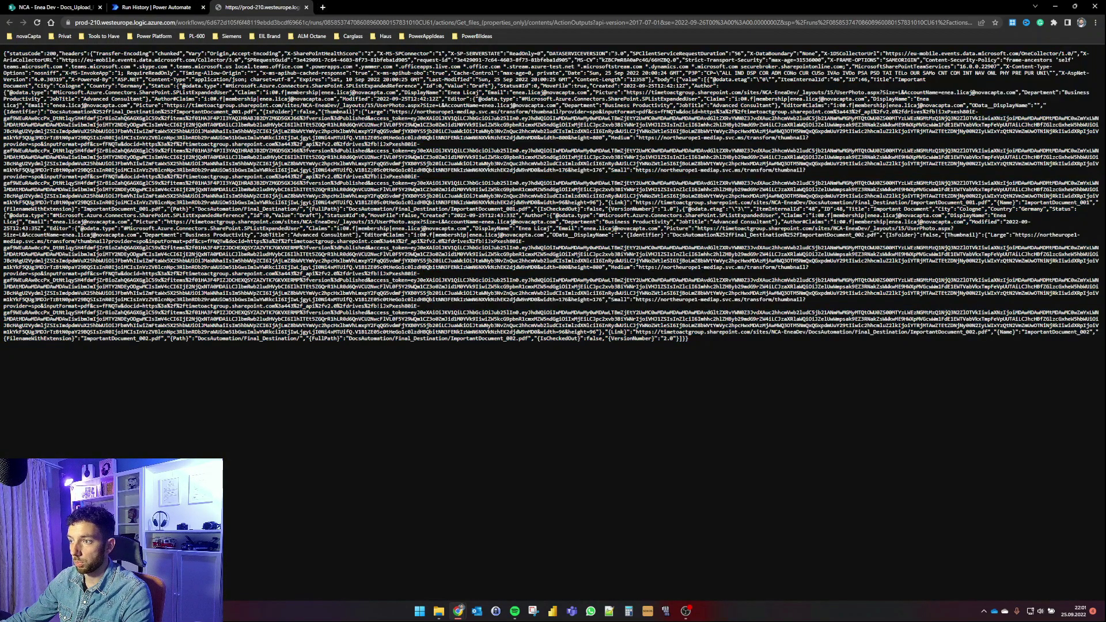
# Step: Open the JSON Crack editor in a new browser tab and replace its sample JSON with the copied Get files output
pyautogui.click(323, 7)
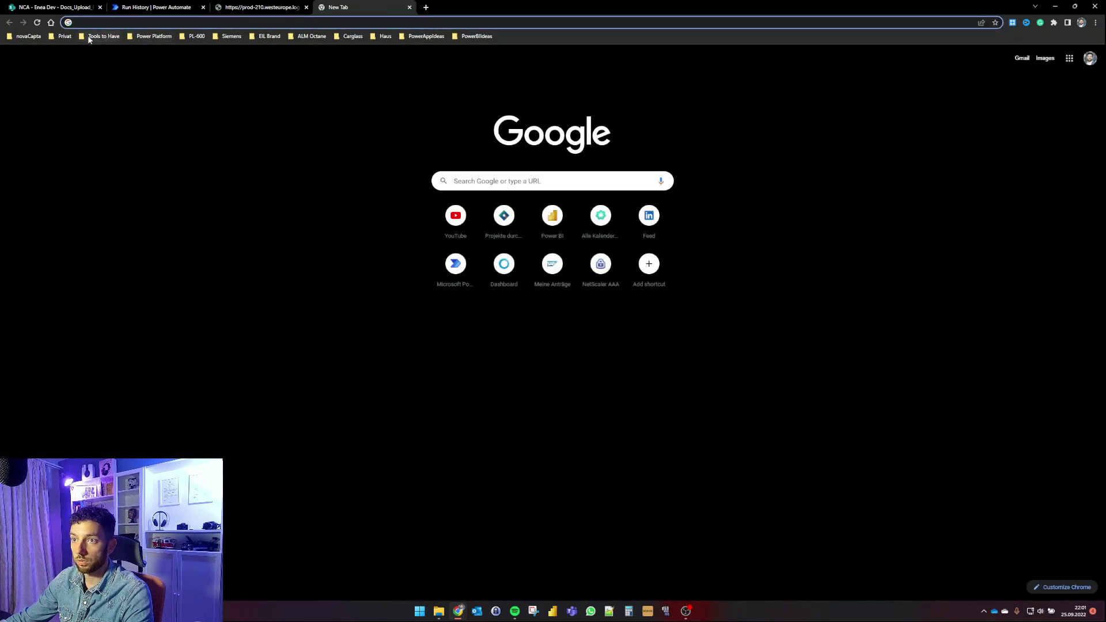
pyautogui.click(104, 36)
pyautogui.click(113, 319)
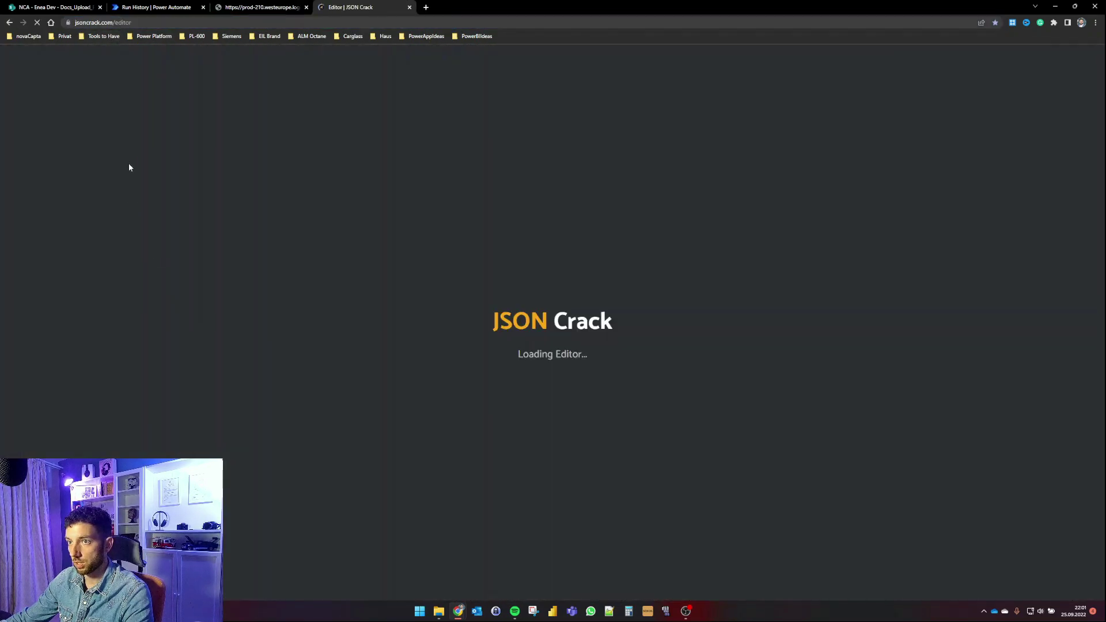
pyautogui.click(119, 185)
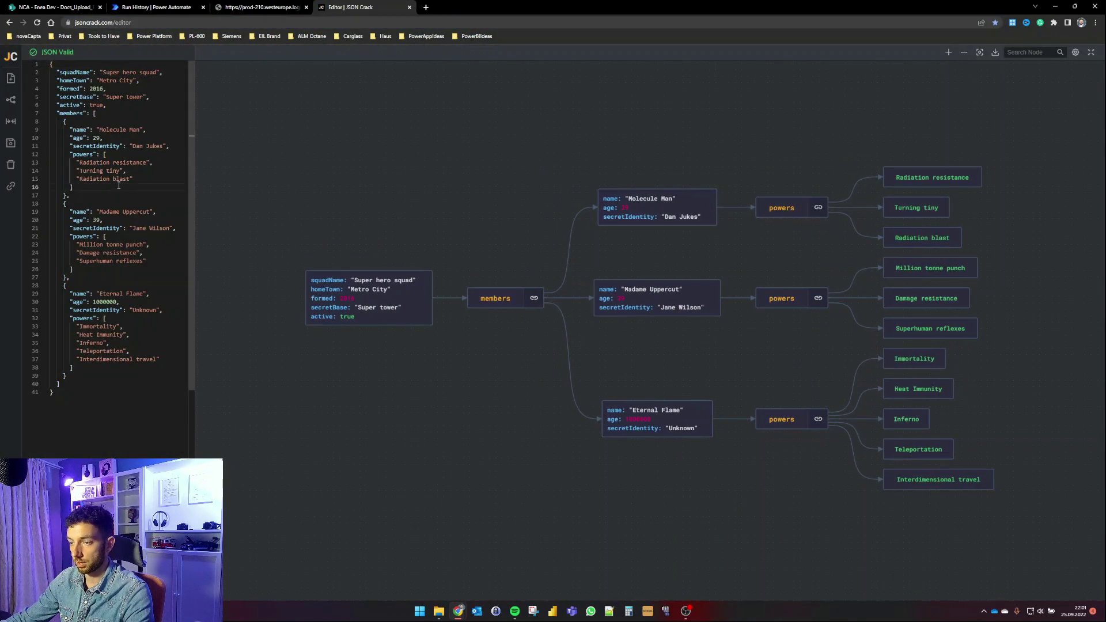
pyautogui.hotkey('ctrl', 'a')
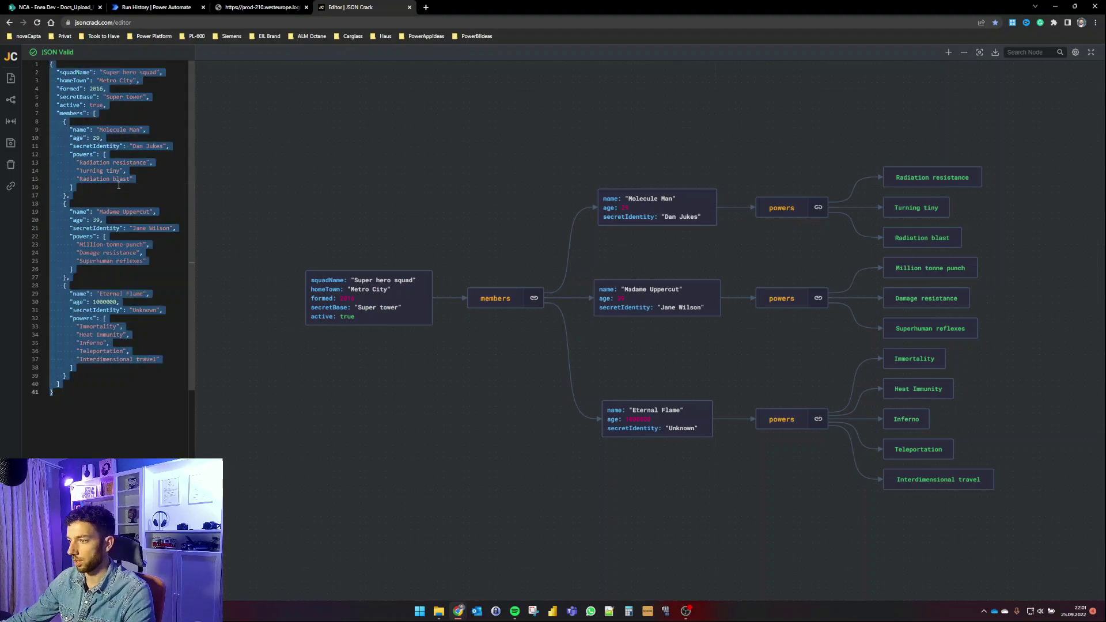
pyautogui.hotkey('ctrl', 'v')
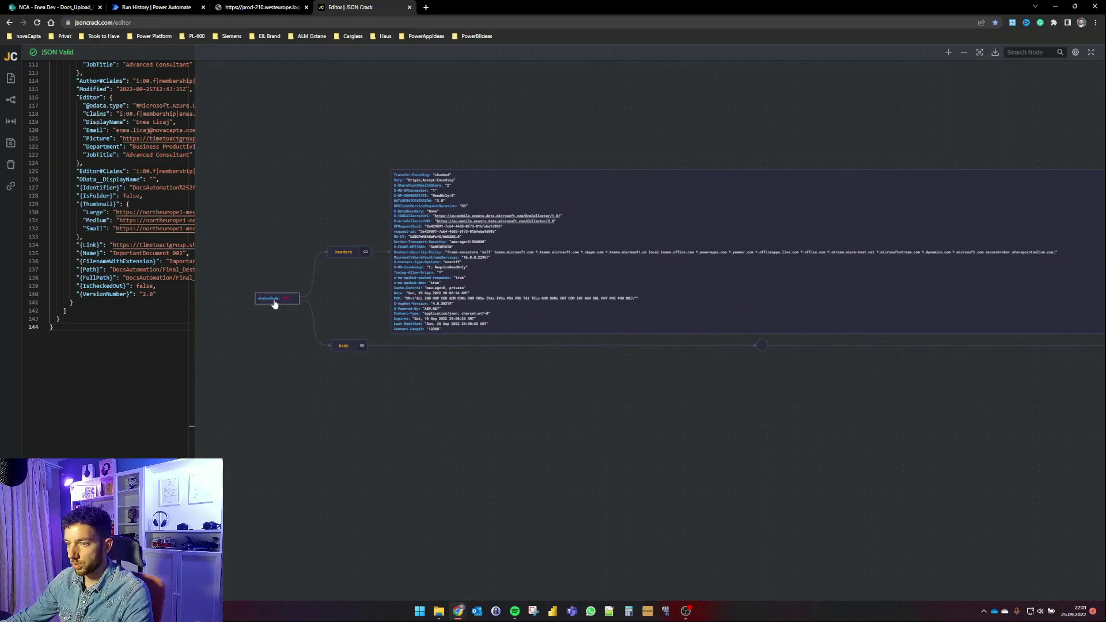
# Step: Examine the file entries under the value node of the JSON graph, including their Name fields
pyautogui.moveTo(792, 385); pyautogui.dragTo(535, 397)
pyautogui.moveTo(752, 421); pyautogui.dragTo(470, 311)
pyautogui.scroll(3, 553, 369)
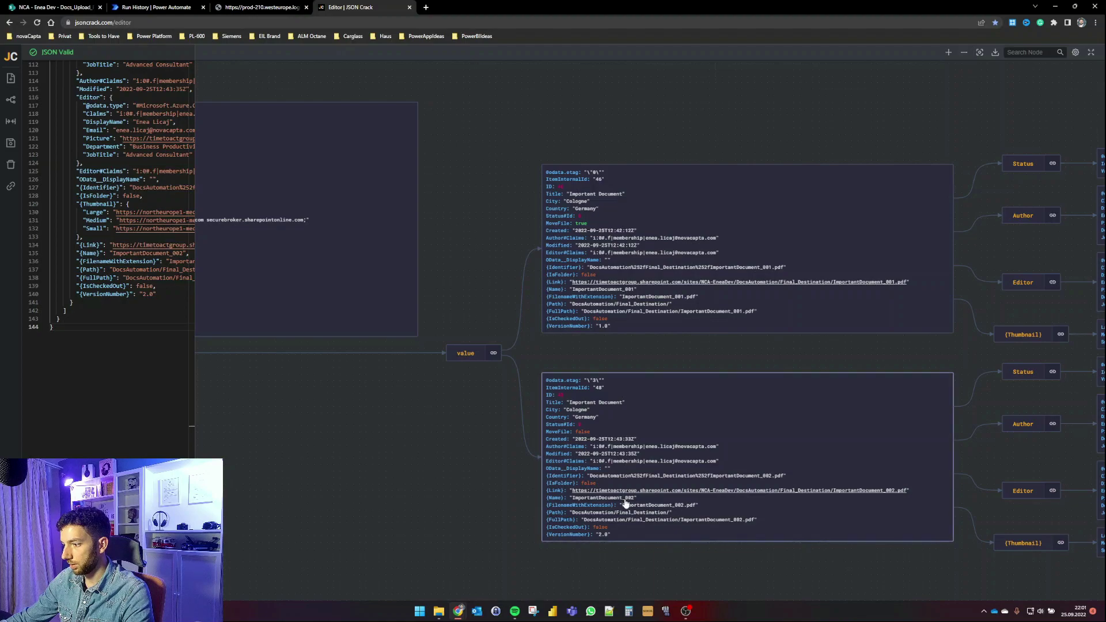
# Step: Return to the Power Automate run history and inspect the run inputs of Get file content
pyautogui.hotkey('ctrl', '2')
pyautogui.scroll(-3, 599, 328)
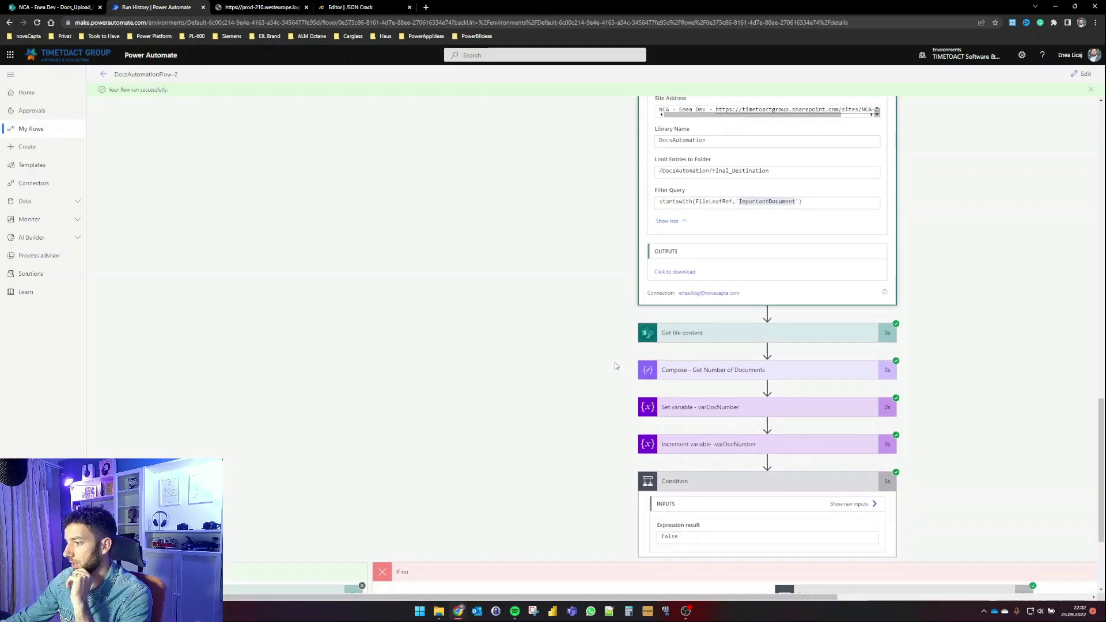
pyautogui.click(709, 321)
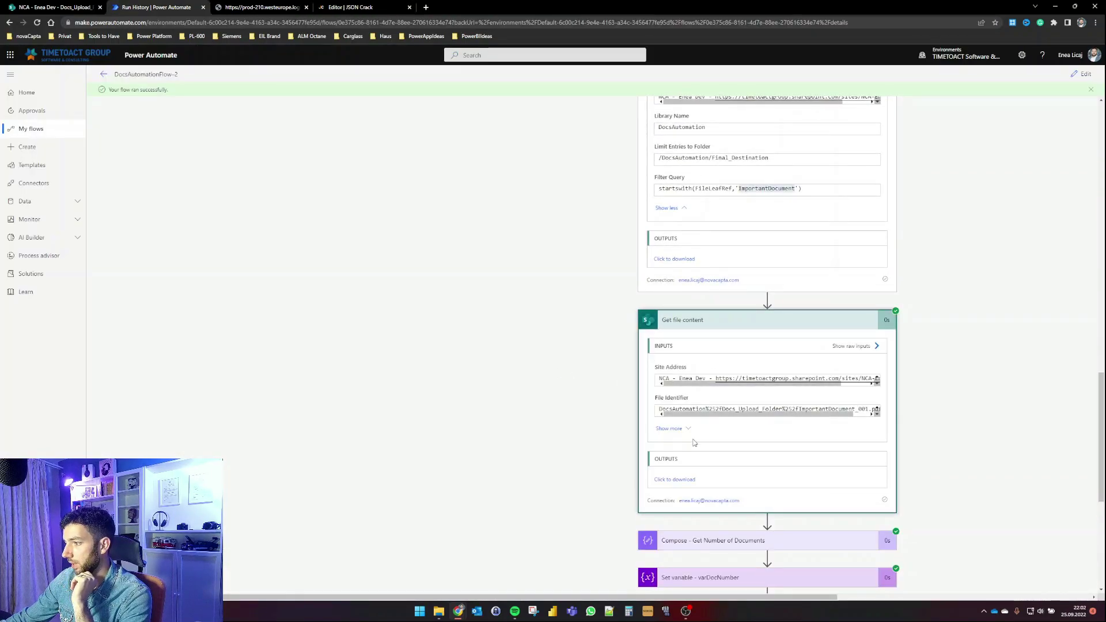
pyautogui.scroll(-3, 568, 419)
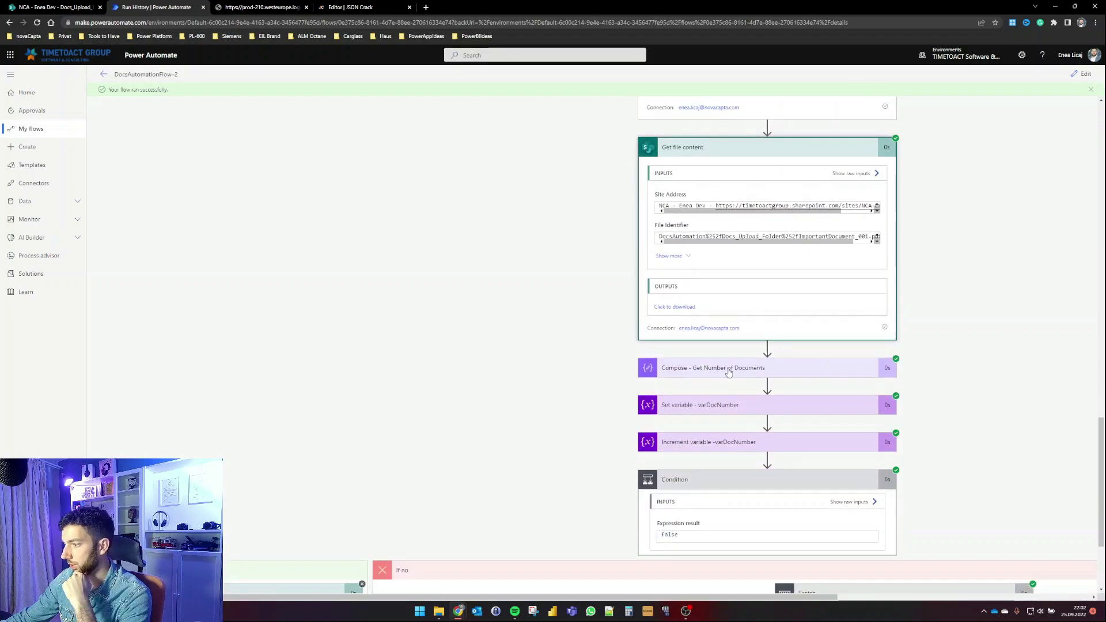
# Step: Inspect the run details of Compose - Get Number of Documents and compare them with the JSON graph
pyautogui.click(729, 372)
pyautogui.moveTo(662, 426); pyautogui.dragTo(653, 432)
pyautogui.scroll(-3, 541, 417)
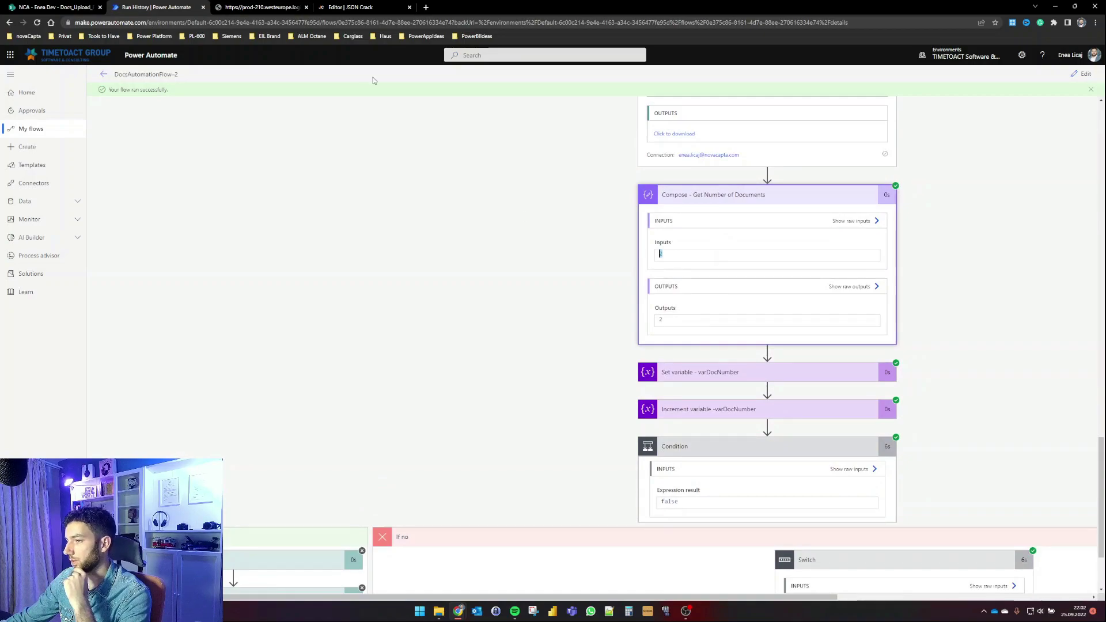
pyautogui.click(373, 7)
pyautogui.click(155, 7)
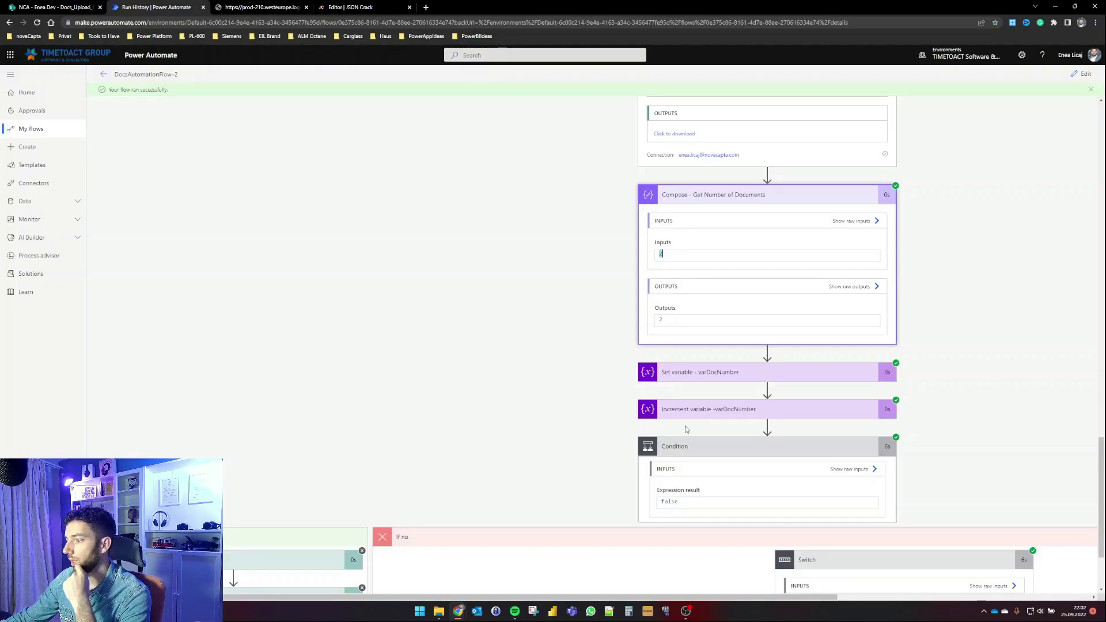
# Step: Inspect the run inputs and outputs of Set variable - varDocNumber and Increment variable -varDocNumber
pyautogui.click(694, 369)
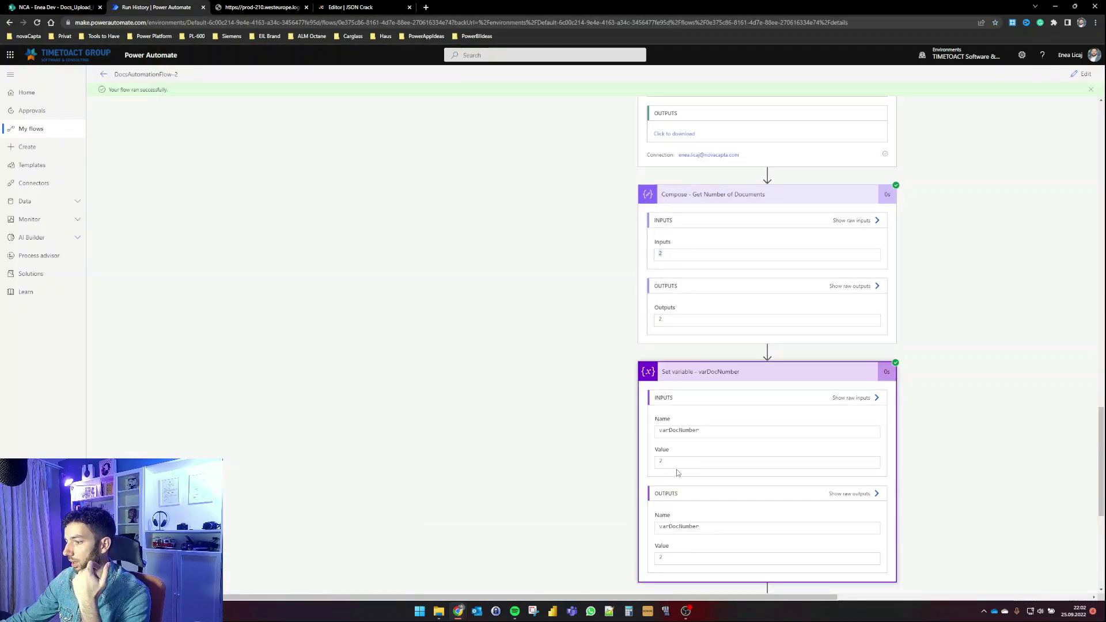
pyautogui.scroll(-2, 701, 270)
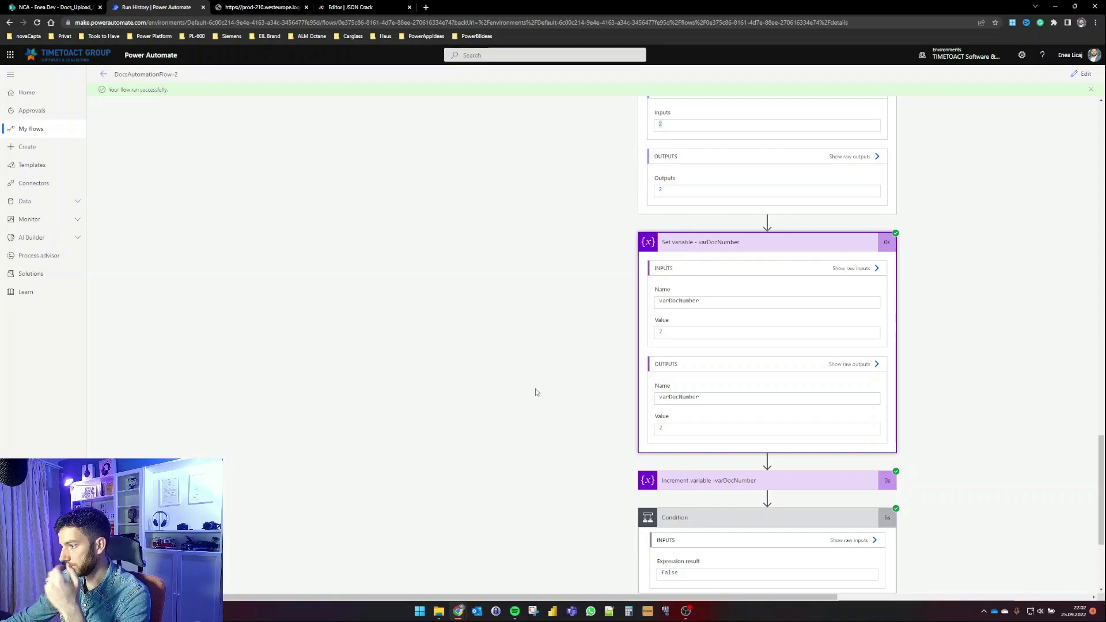
pyautogui.scroll(-2, 536, 392)
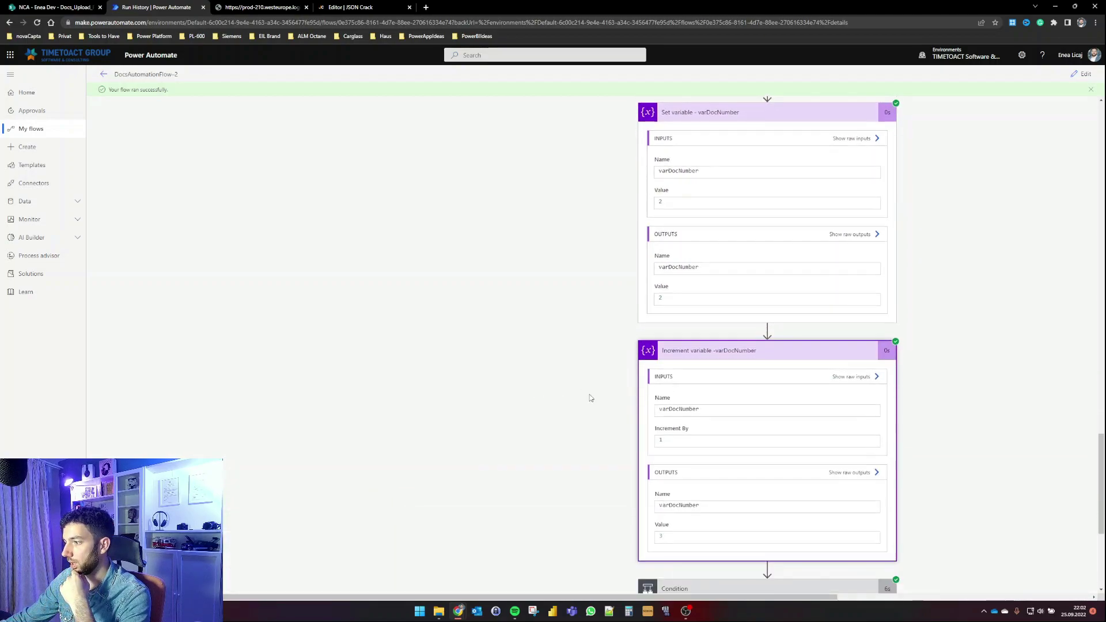
pyautogui.moveTo(675, 445); pyautogui.dragTo(658, 444)
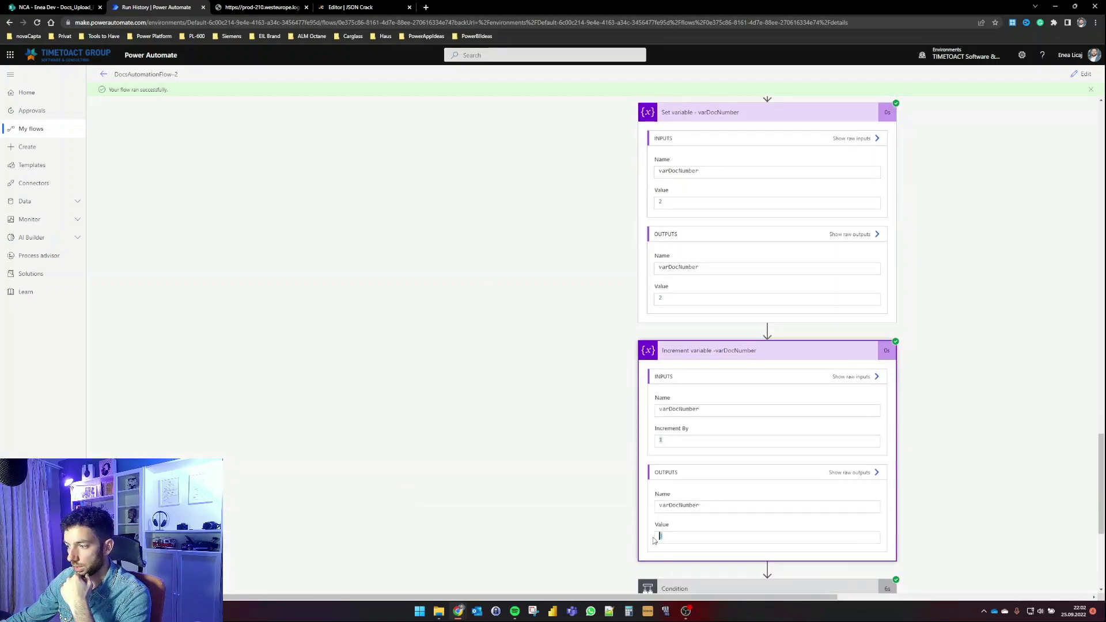
# Step: Review the expression results of the Condition and of the Switch in its If no branch
pyautogui.scroll(-5, 668, 547)
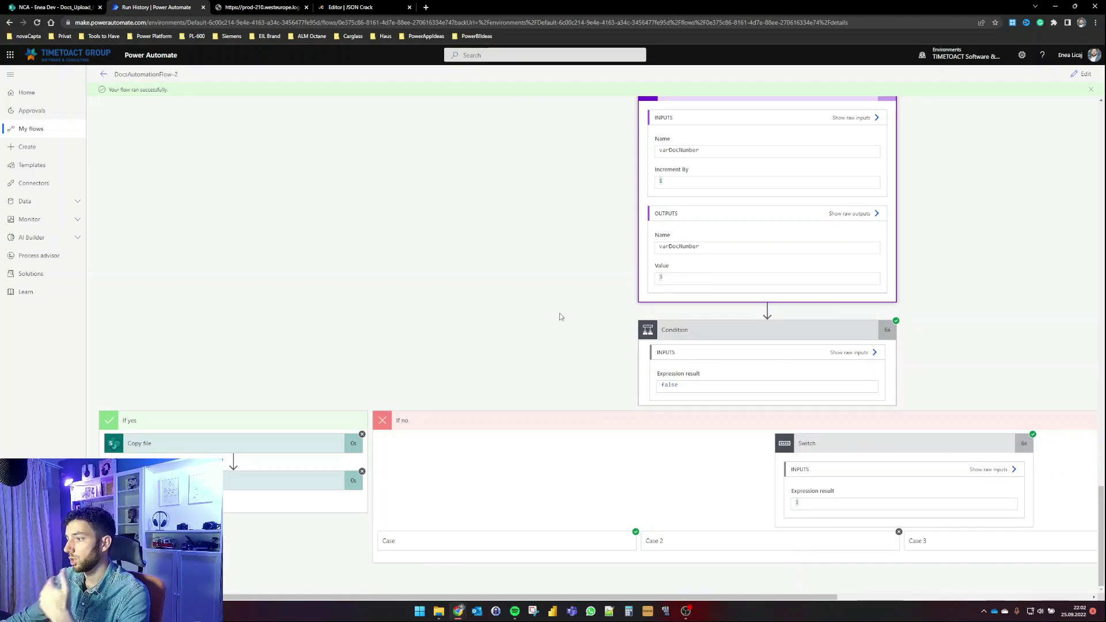
pyautogui.scroll(2, 627, 314)
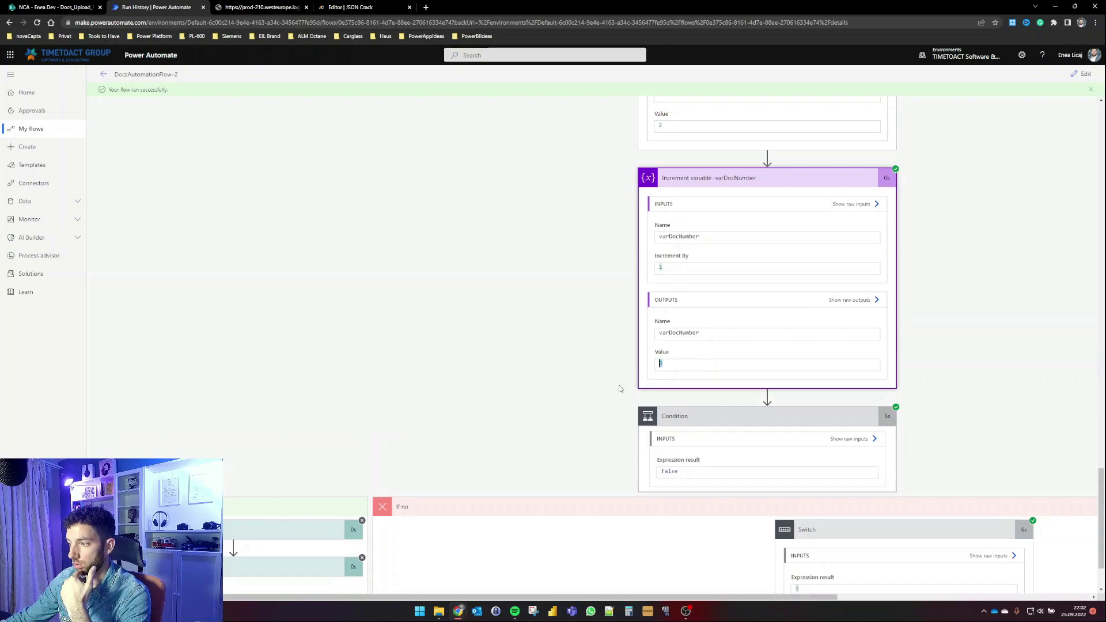
pyautogui.scroll(-2, 577, 443)
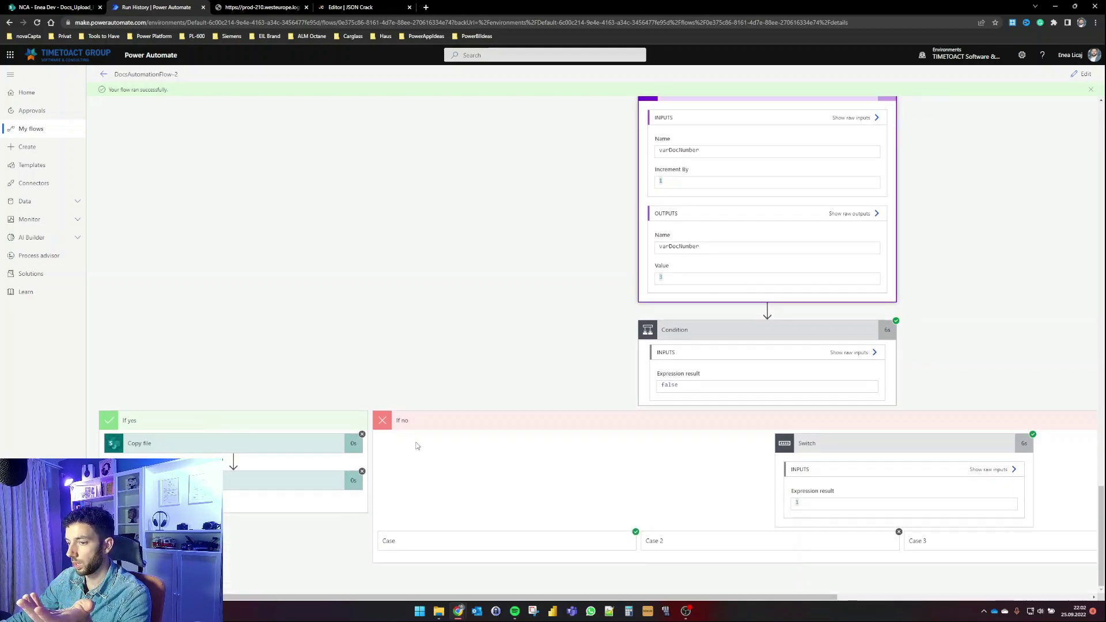
pyautogui.hscroll(5, 702, 429)
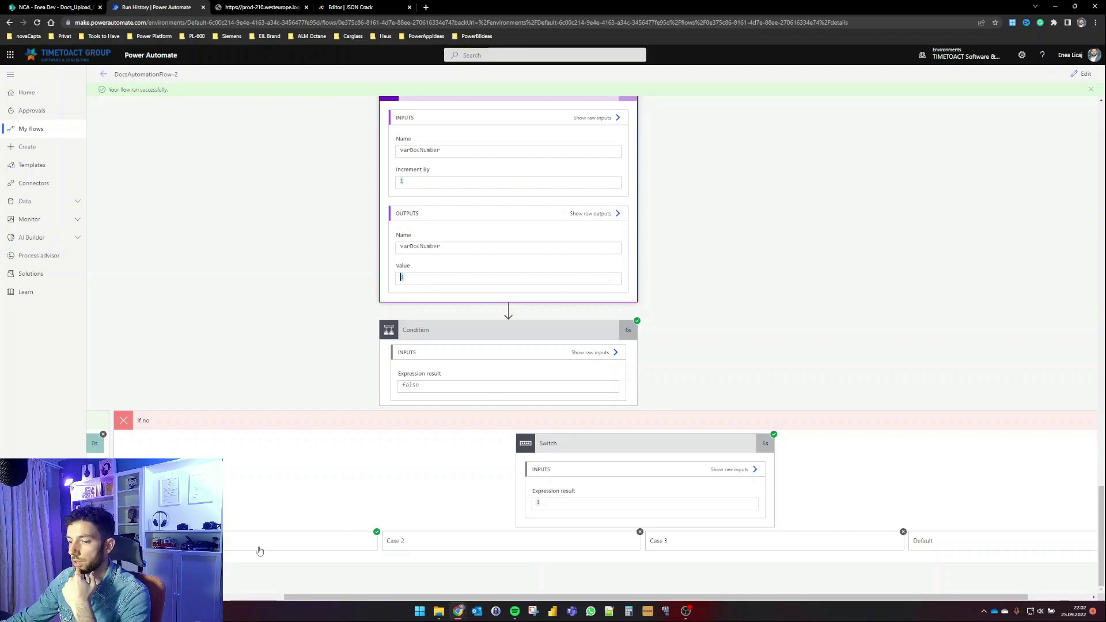
# Step: Show the actions run in the Switch's first case and inspect the values of Set variable - varFinalDocNumber
pyautogui.scroll(-3, 285, 518)
pyautogui.click(224, 410)
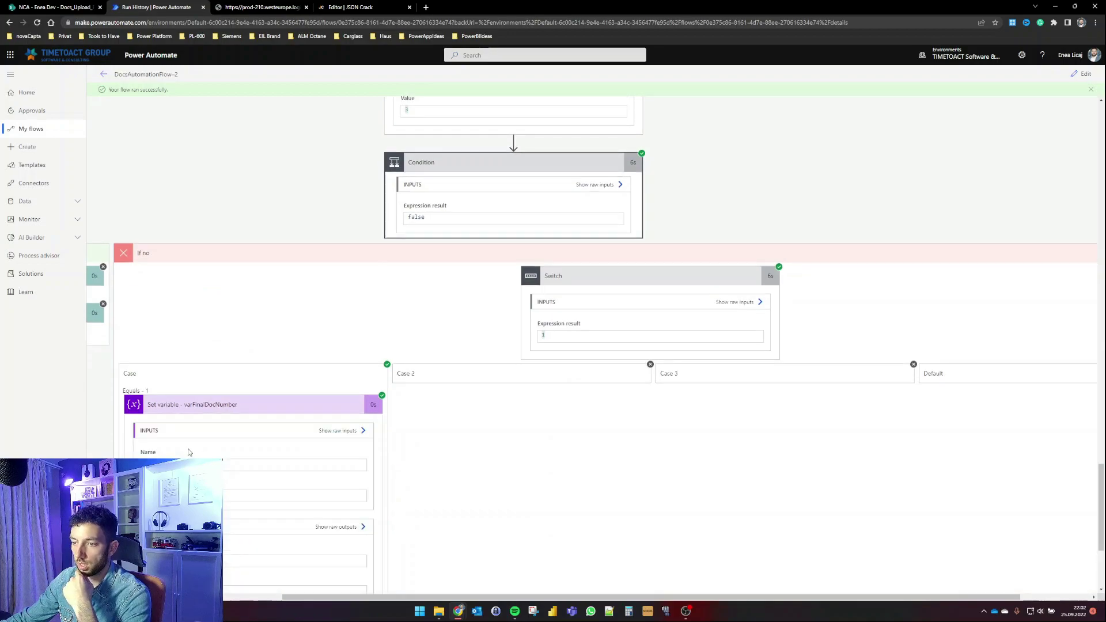
pyautogui.scroll(-1, 184, 454)
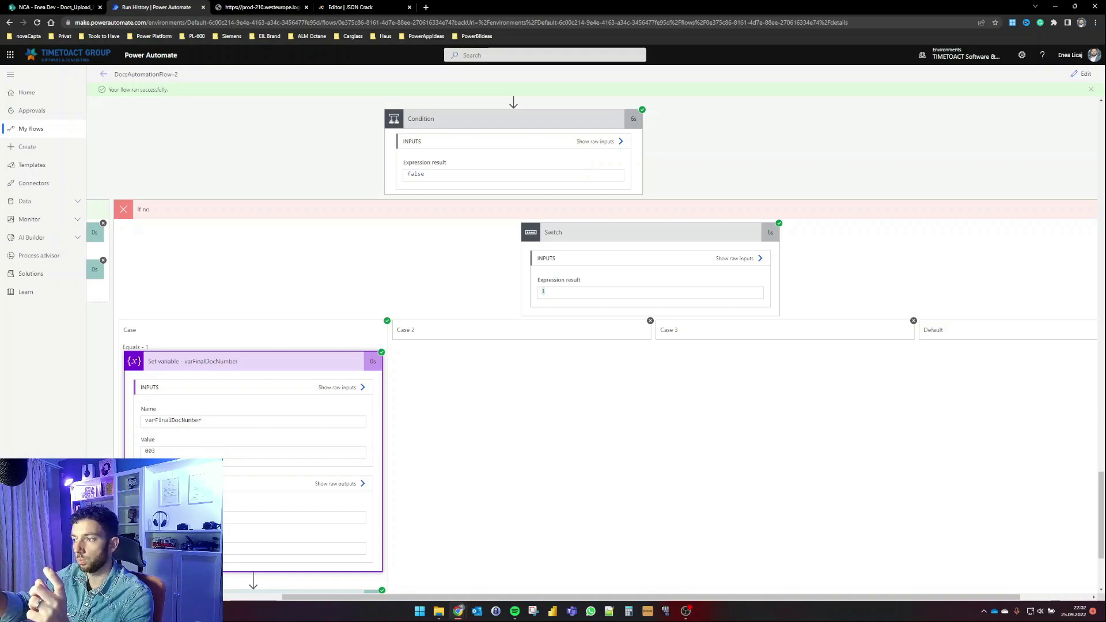
pyautogui.scroll(3, 389, 237)
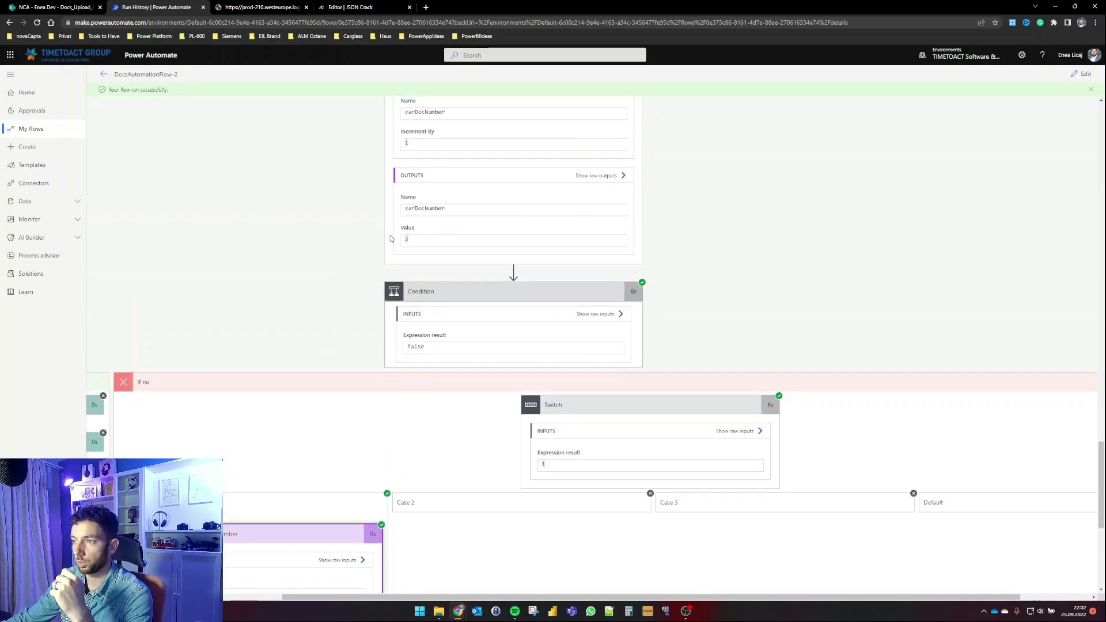
pyautogui.scroll(-3, 298, 321)
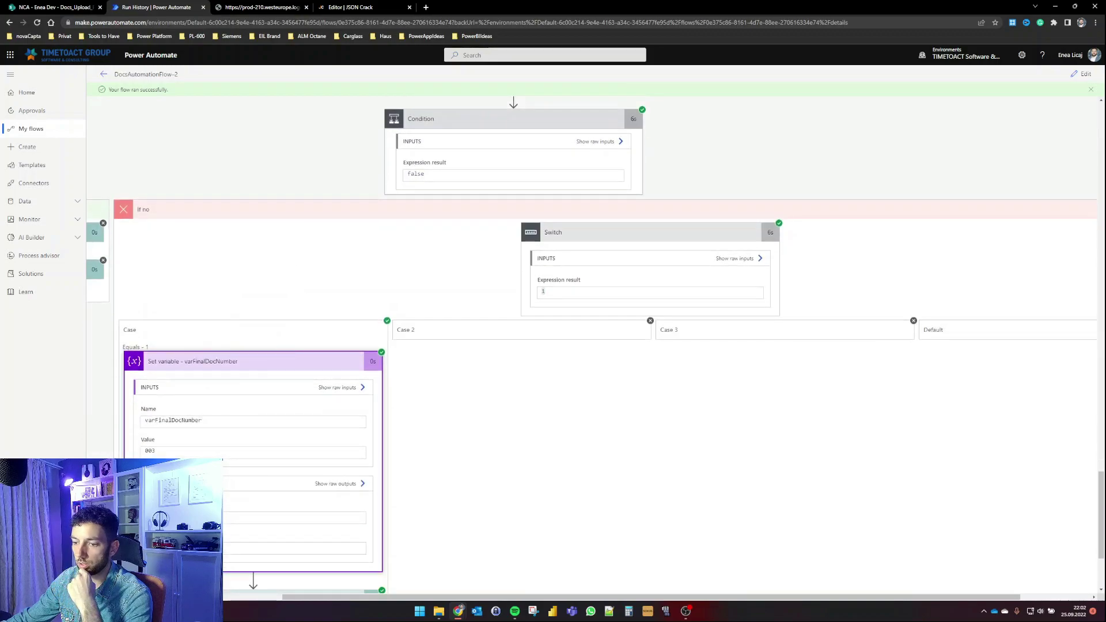
pyautogui.scroll(-3, 200, 448)
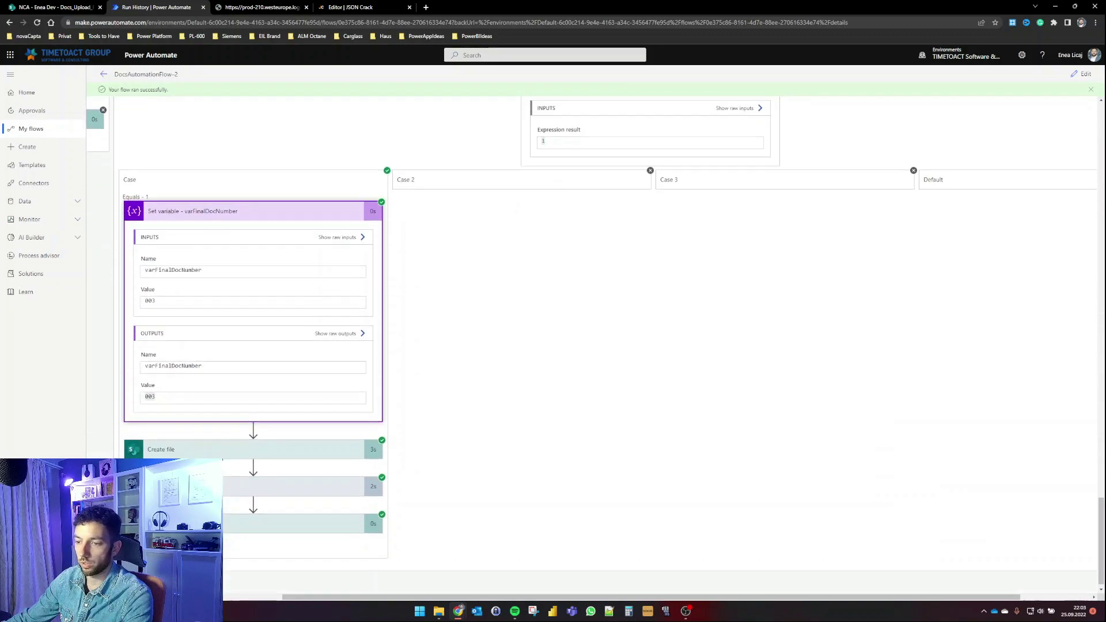
# Step: Inspect the run outputs of Create file, checking the base name, number and extension in the Name value
pyautogui.click(199, 448)
pyautogui.scroll(-3, 173, 447)
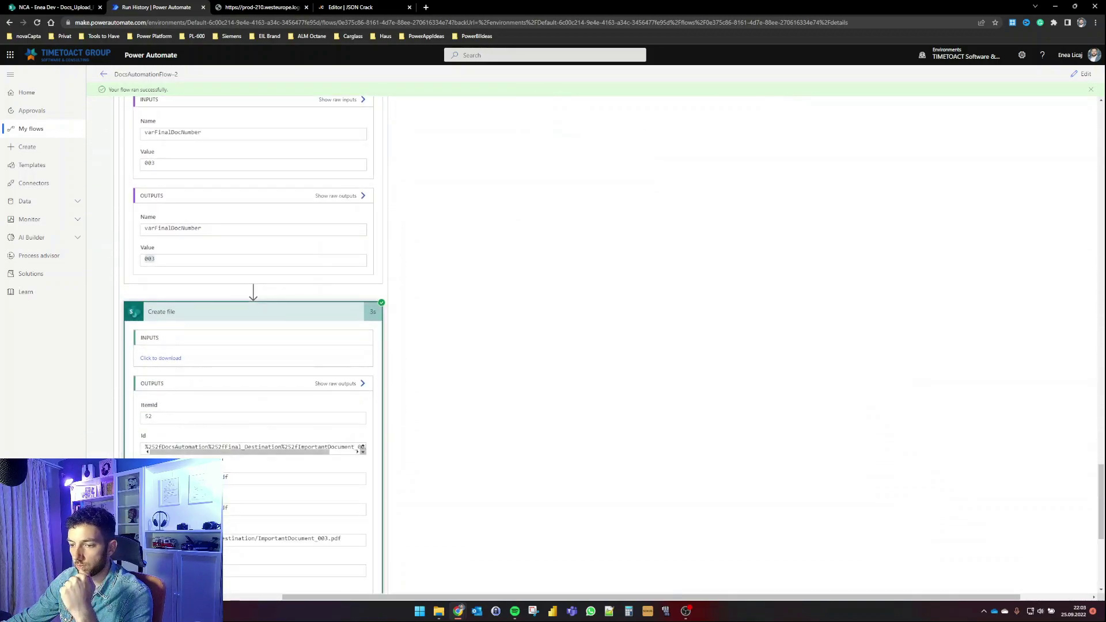
pyautogui.scroll(-1, 153, 445)
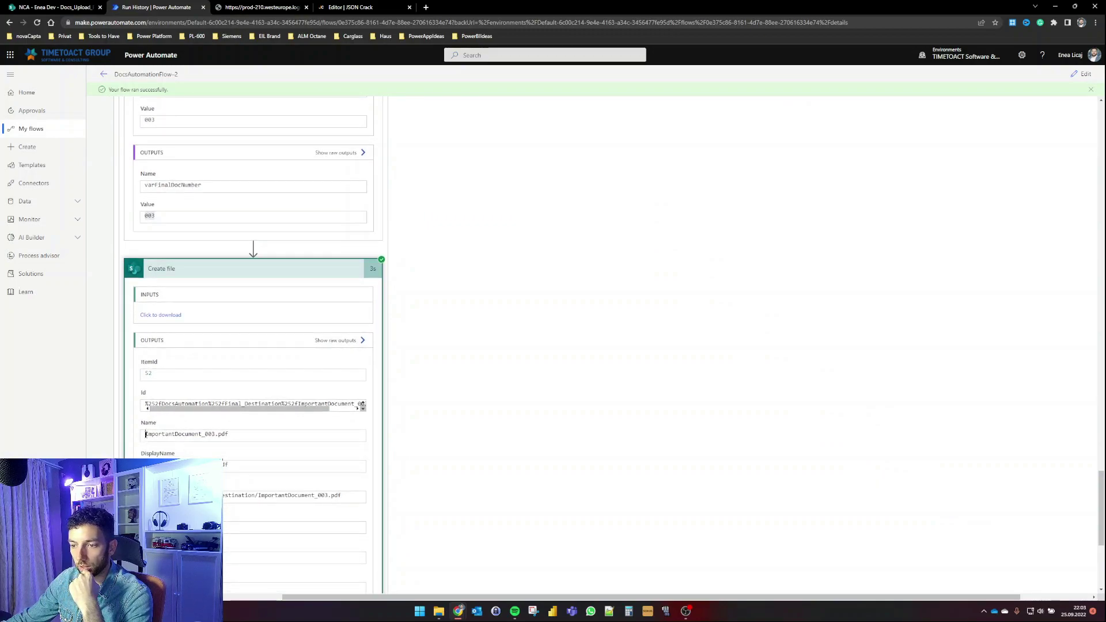
pyautogui.moveTo(159, 434); pyautogui.dragTo(215, 435)
pyautogui.click(202, 436)
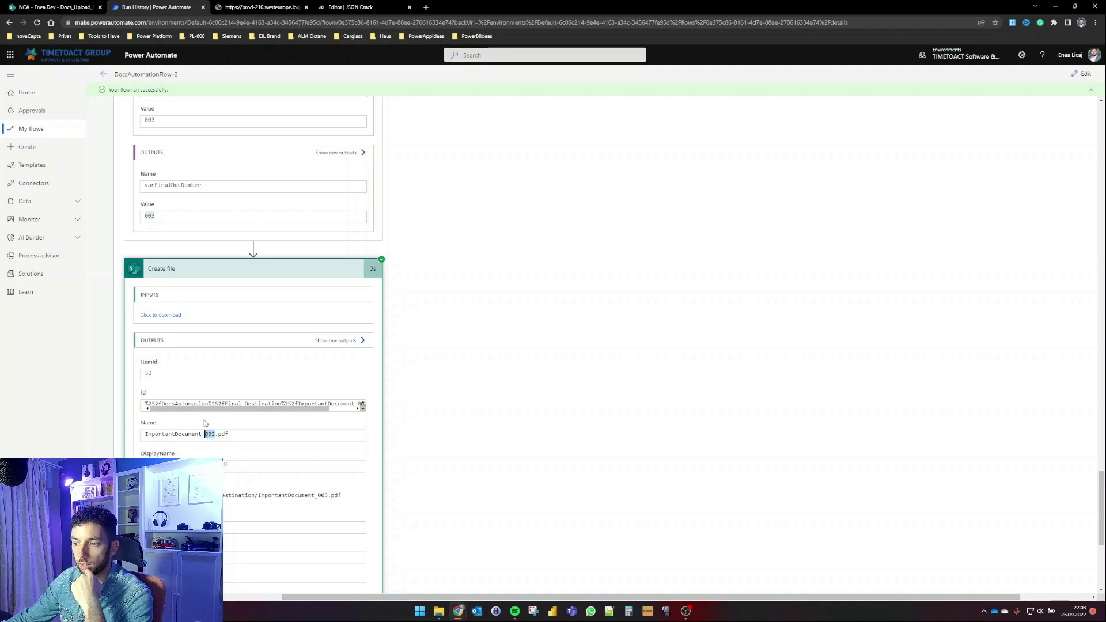
pyautogui.scroll(2, 179, 302)
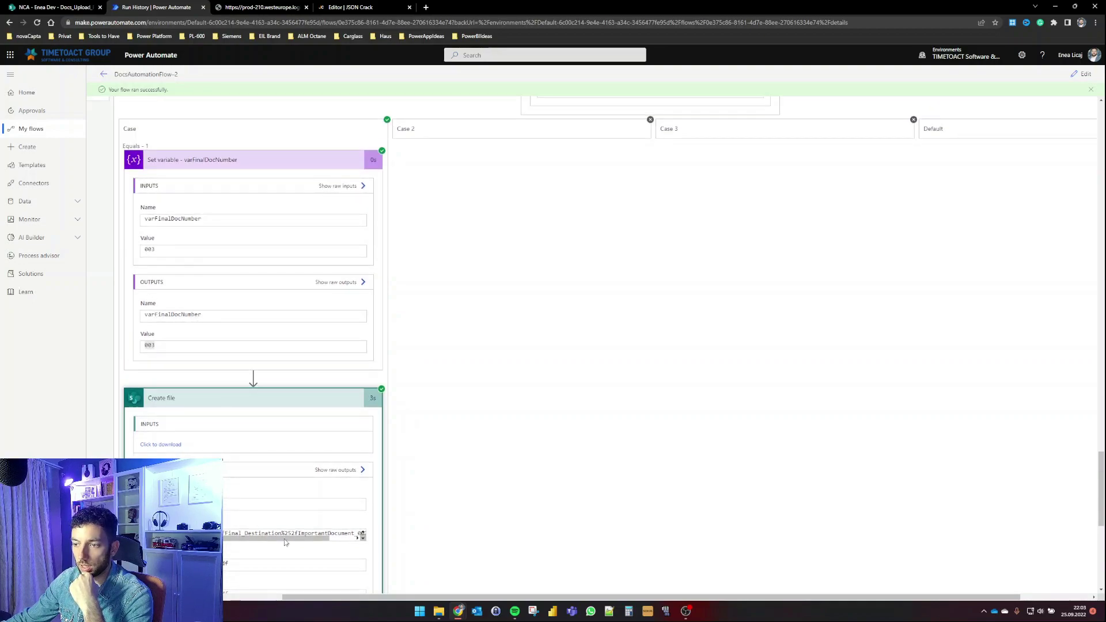
pyautogui.scroll(-1, 261, 557)
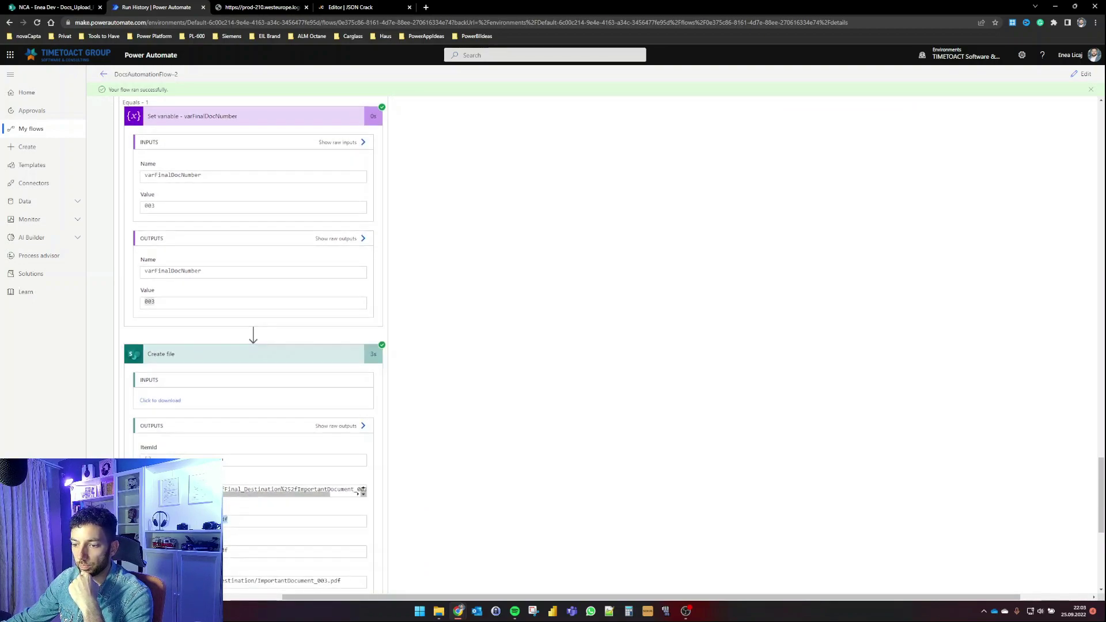
pyautogui.scroll(-2, 214, 433)
pyautogui.scroll(-7, 258, 437)
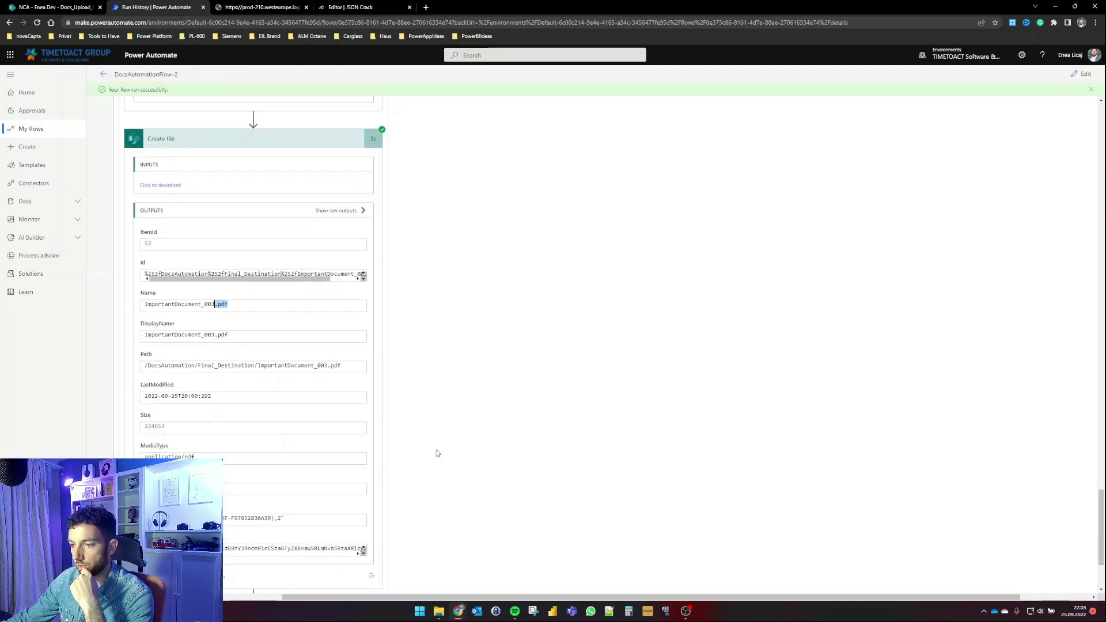
# Step: Show the Apply to each run details and review the inputs passed to Update file properties
pyautogui.click(237, 471)
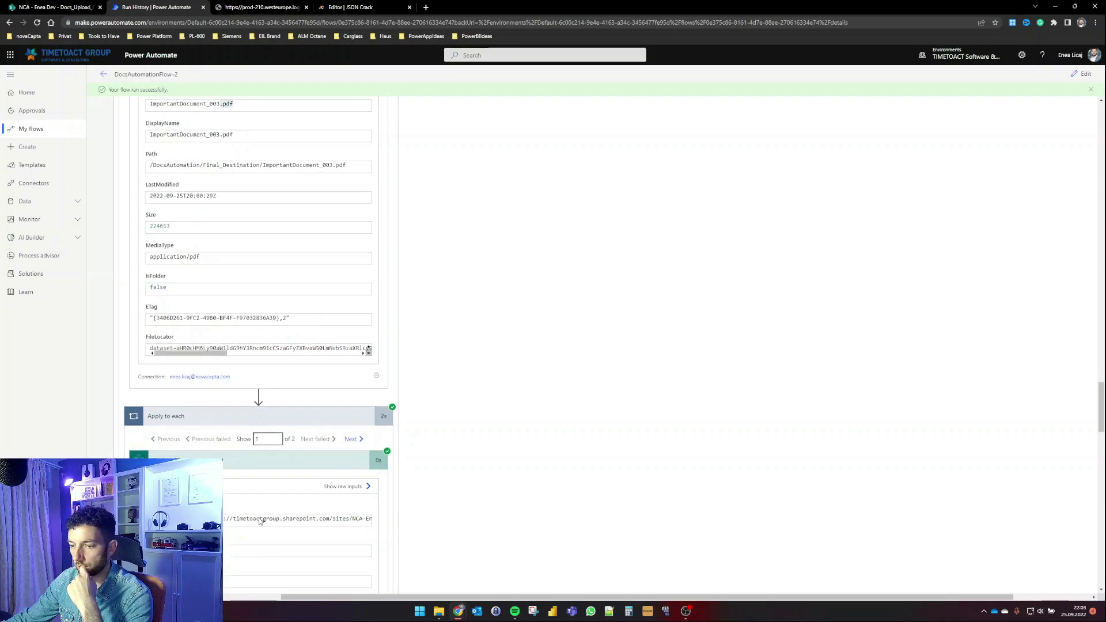
pyautogui.scroll(-4, 229, 455)
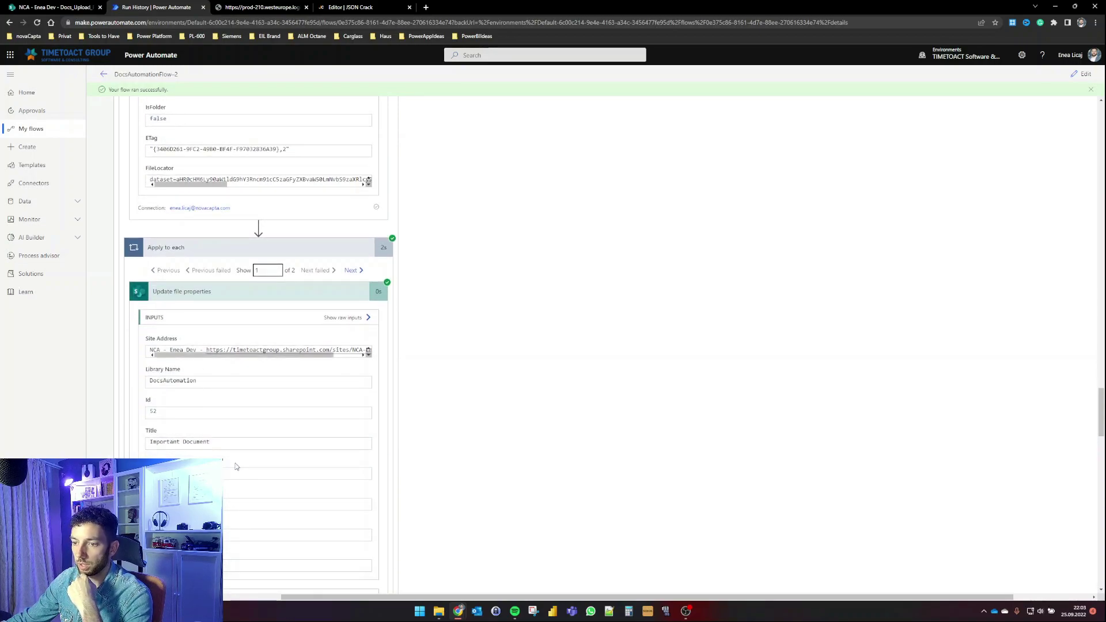
pyautogui.scroll(-2, 235, 465)
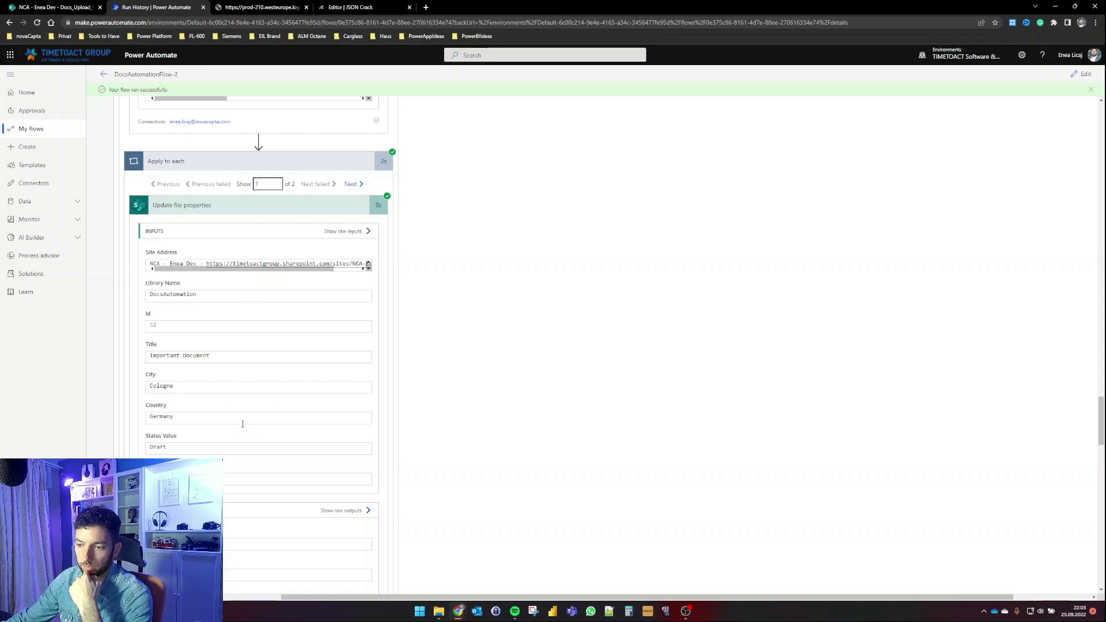
pyautogui.scroll(-2, 288, 323)
pyautogui.scroll(2, 337, 248)
pyautogui.scroll(-8, 337, 247)
# Step: Inspect the file identifier in the run inputs of Delete file 2
pyautogui.scroll(-2, 322, 299)
pyautogui.scroll(-10, 392, 377)
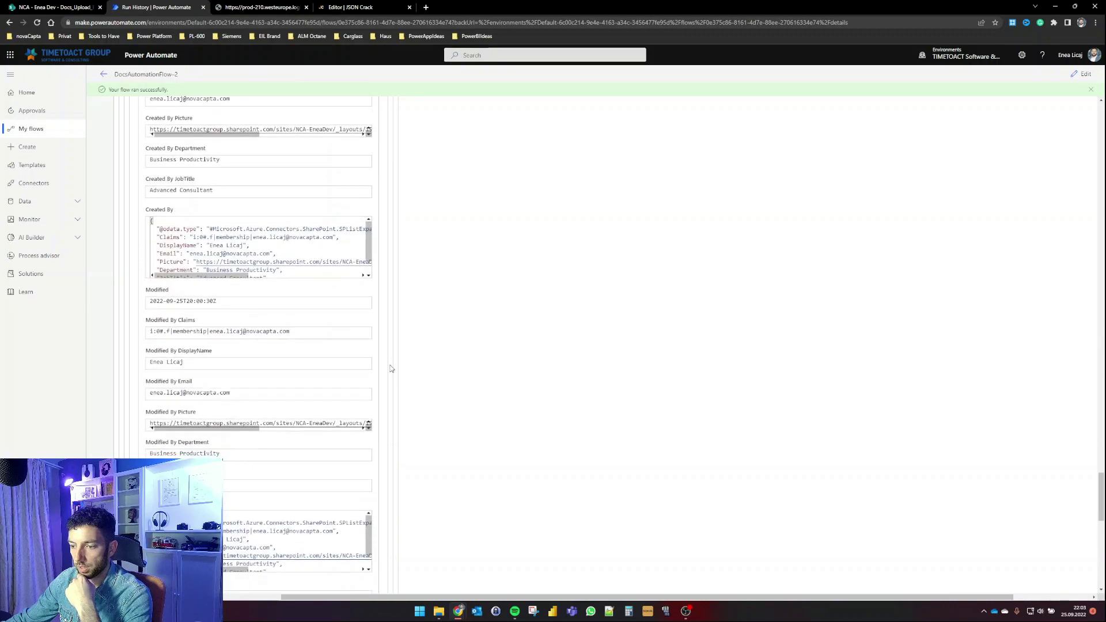
pyautogui.click(287, 519)
pyautogui.scroll(-5, 260, 412)
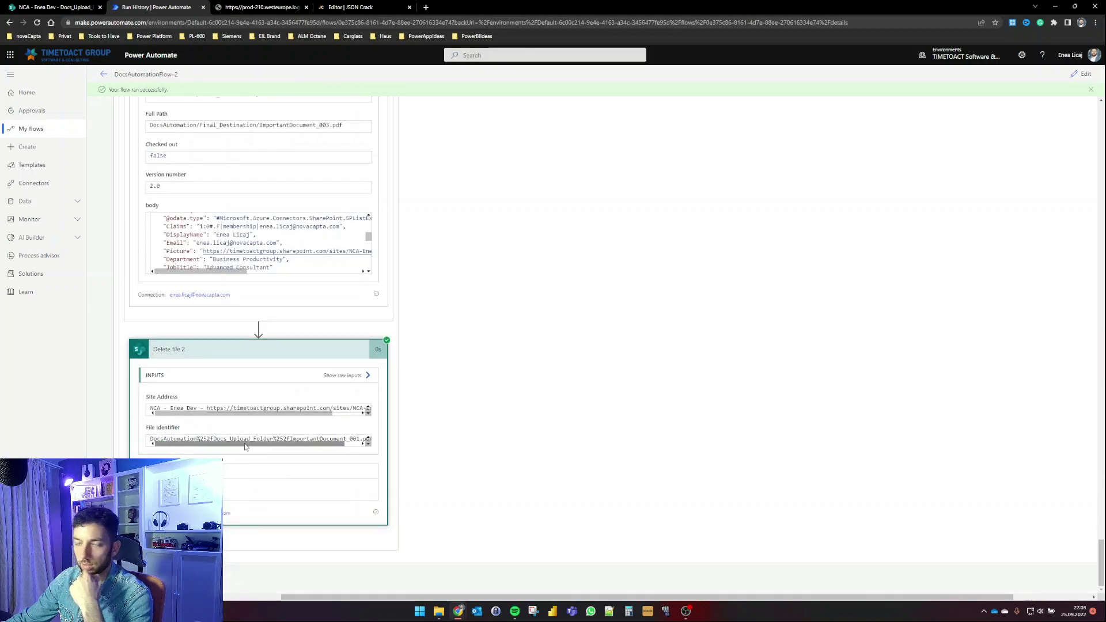
# Step: Switch to the SharePoint library, check Docs_Upload_Folder and examine the documents in the Final_Destination folder
pyautogui.click(67, 5)
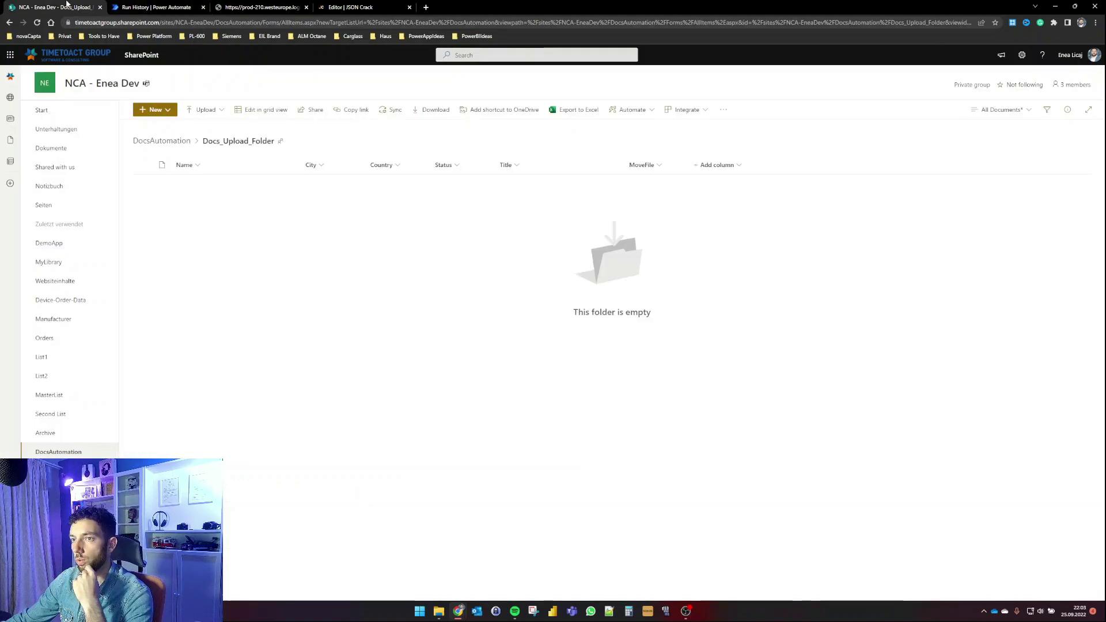
pyautogui.click(183, 142)
pyautogui.click(198, 202)
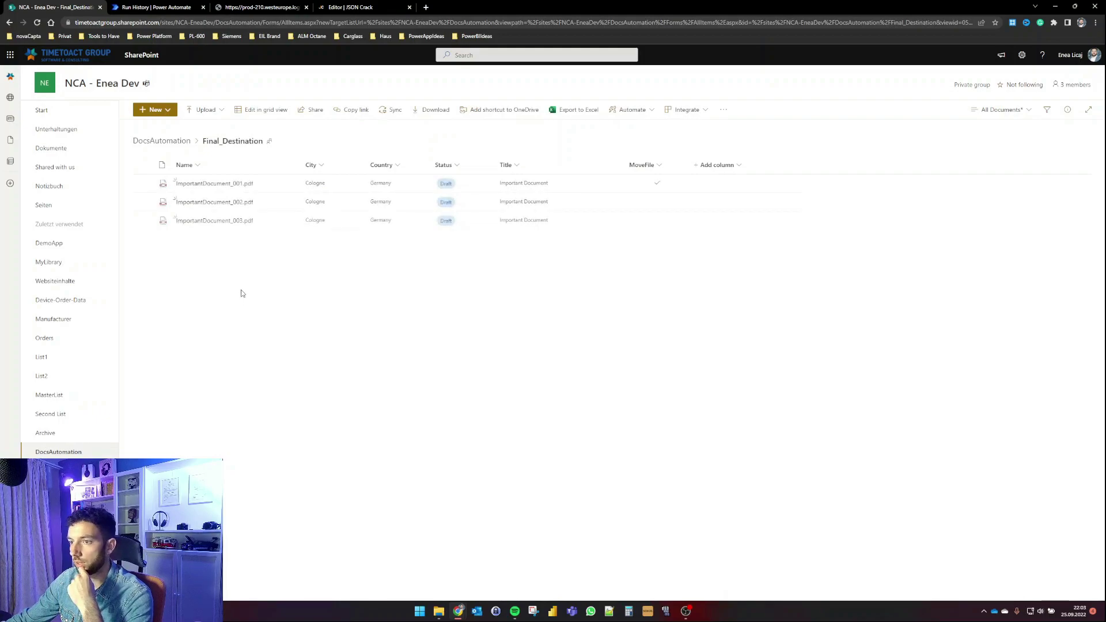